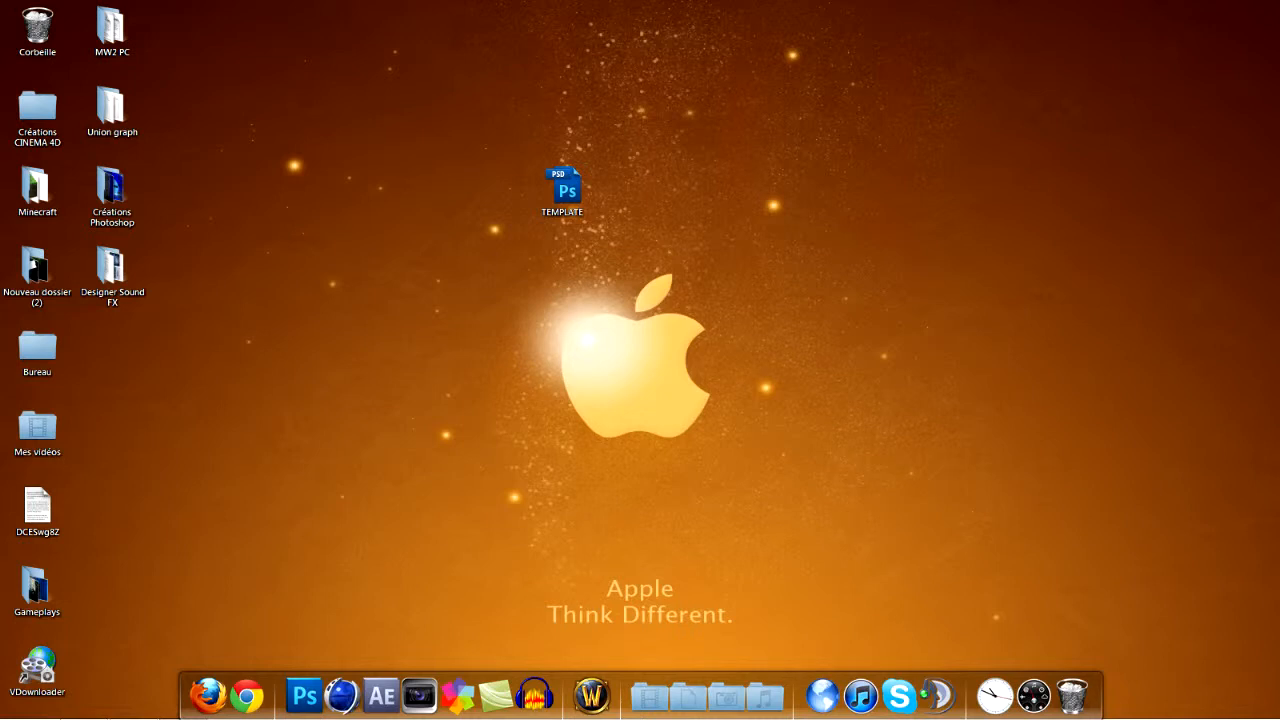
Step: Open TEMPLATE.psd from the desktop in Photoshop and view the template's layout at 50% zoom
drag(562, 190, 640, 509)
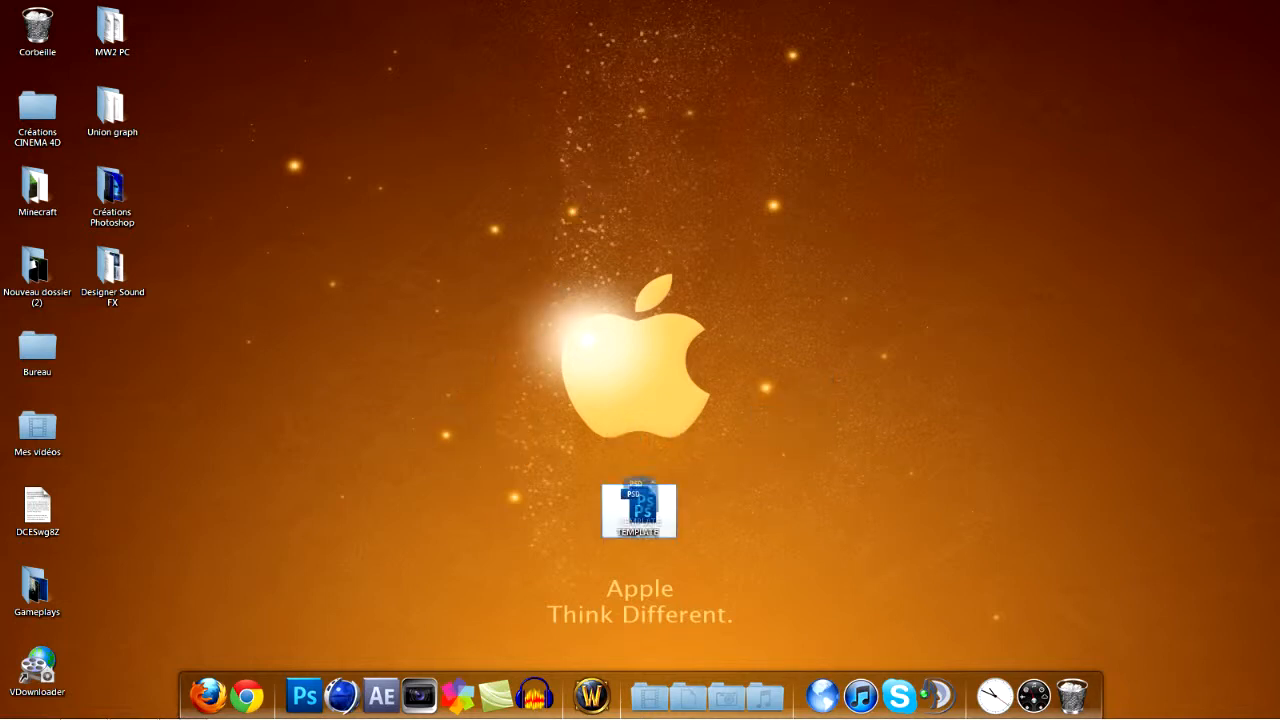
drag(643, 125, 338, 272)
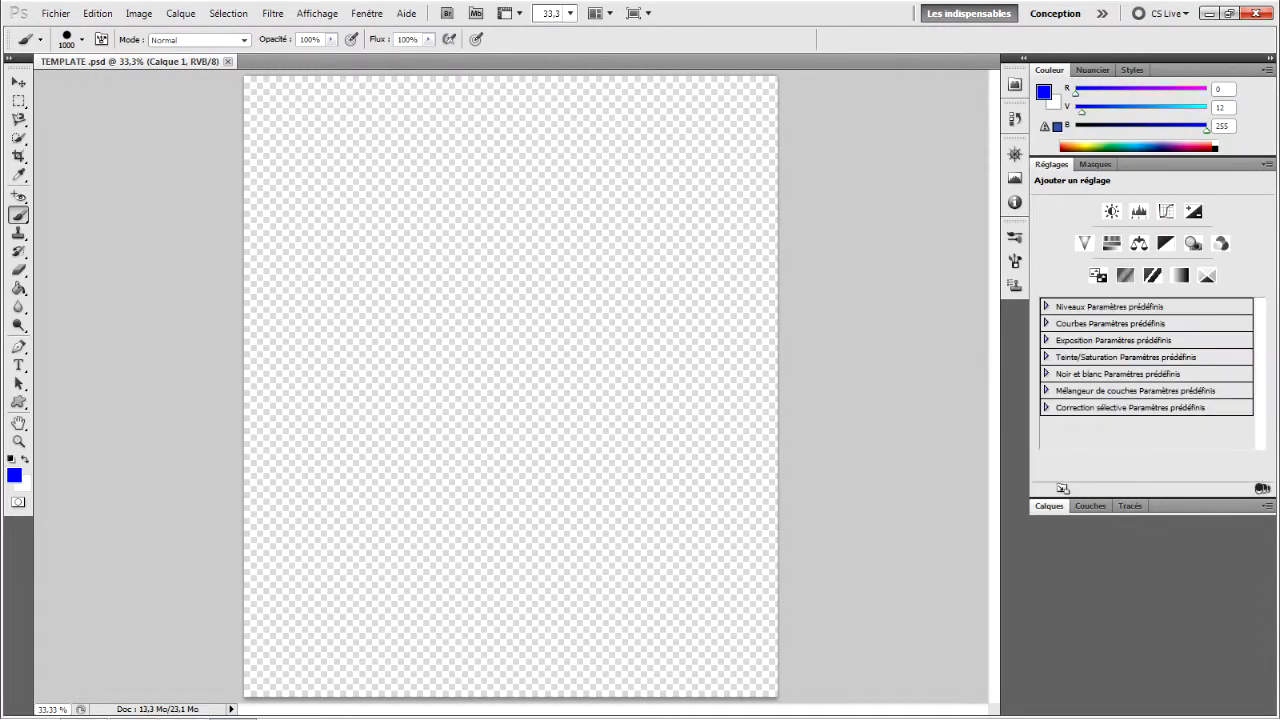
click(569, 13)
click(568, 51)
scroll(510, 385, down, 10)
scroll(510, 385, up, 10)
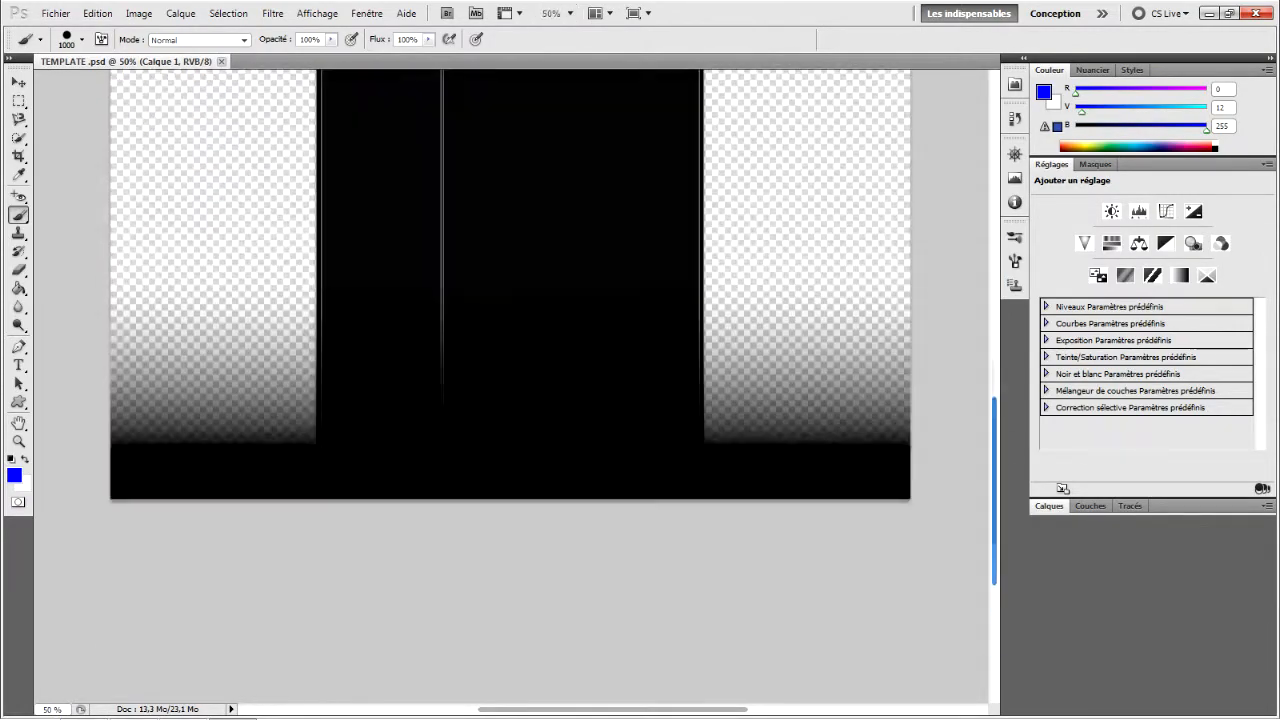
scroll(510, 385, up, 3)
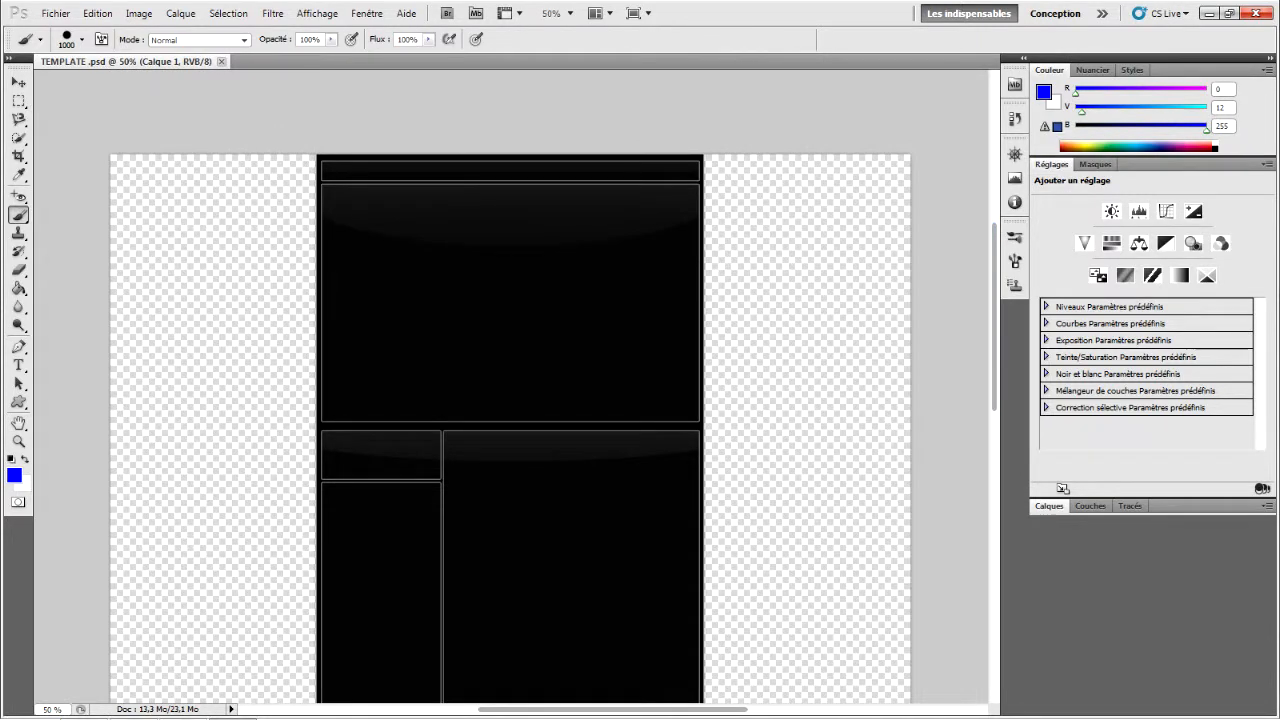
Step: Set the foreground colour to a bright lime green, RGB 162, 255, 0
click(14, 475)
mouse_move(923, 516)
mouse_down()
mouse_move(923, 619)
mouse_move(923, 481)
mouse_move(923, 637)
mouse_move(923, 447)
mouse_move(923, 508)
mouse_up()
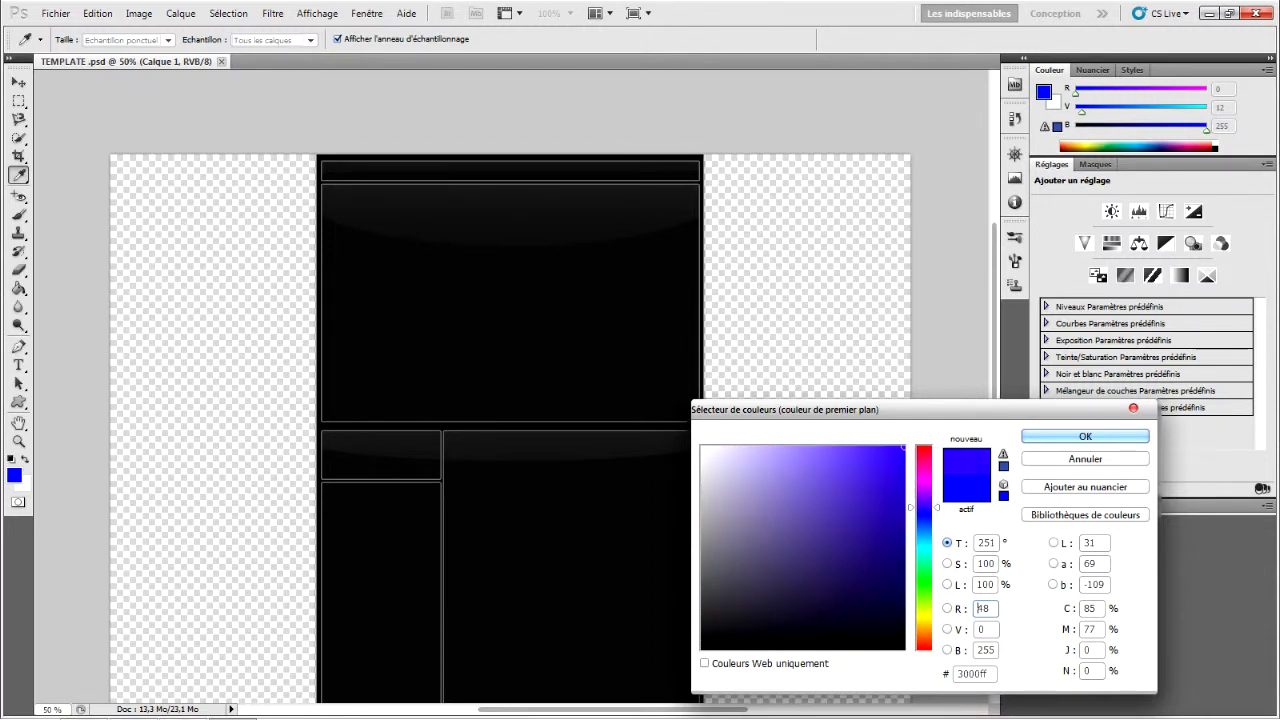
drag(923, 513, 923, 627)
drag(866, 587, 849, 578)
drag(923, 627, 923, 634)
mouse_move(849, 578)
mouse_down()
mouse_move(892, 548)
mouse_move(904, 520)
mouse_up()
drag(923, 634, 923, 604)
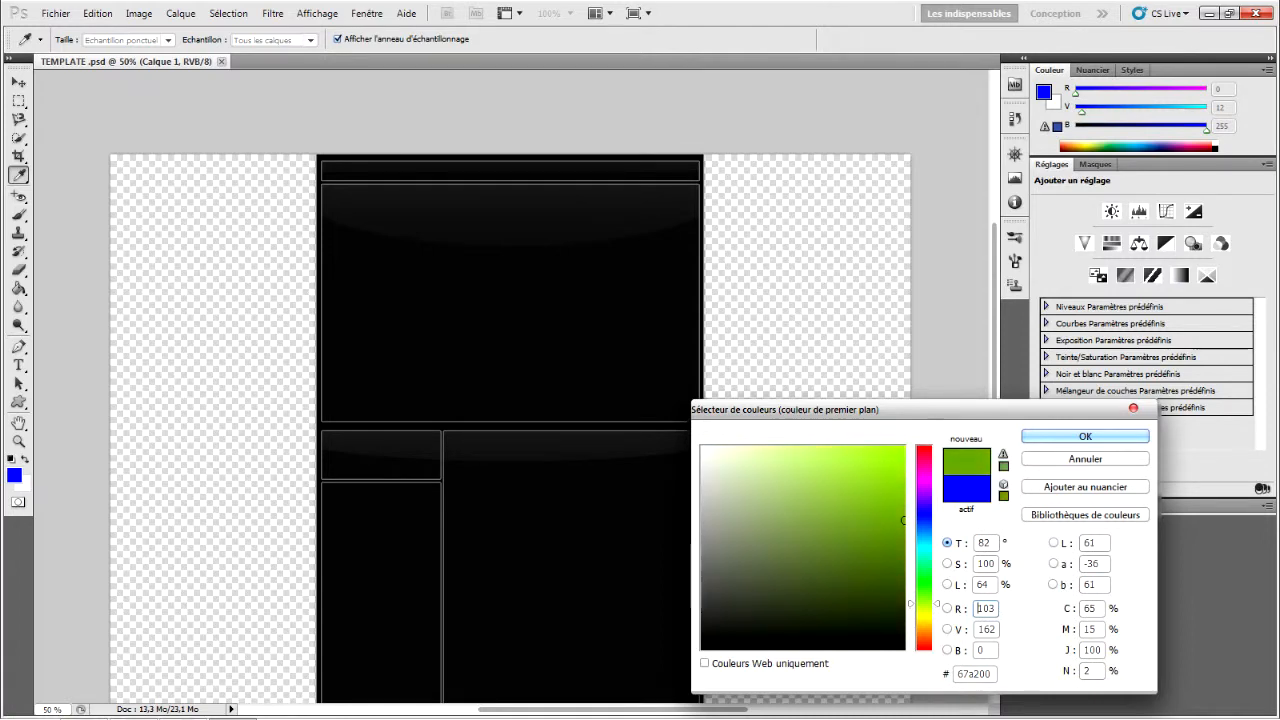
click(904, 447)
click(1085, 436)
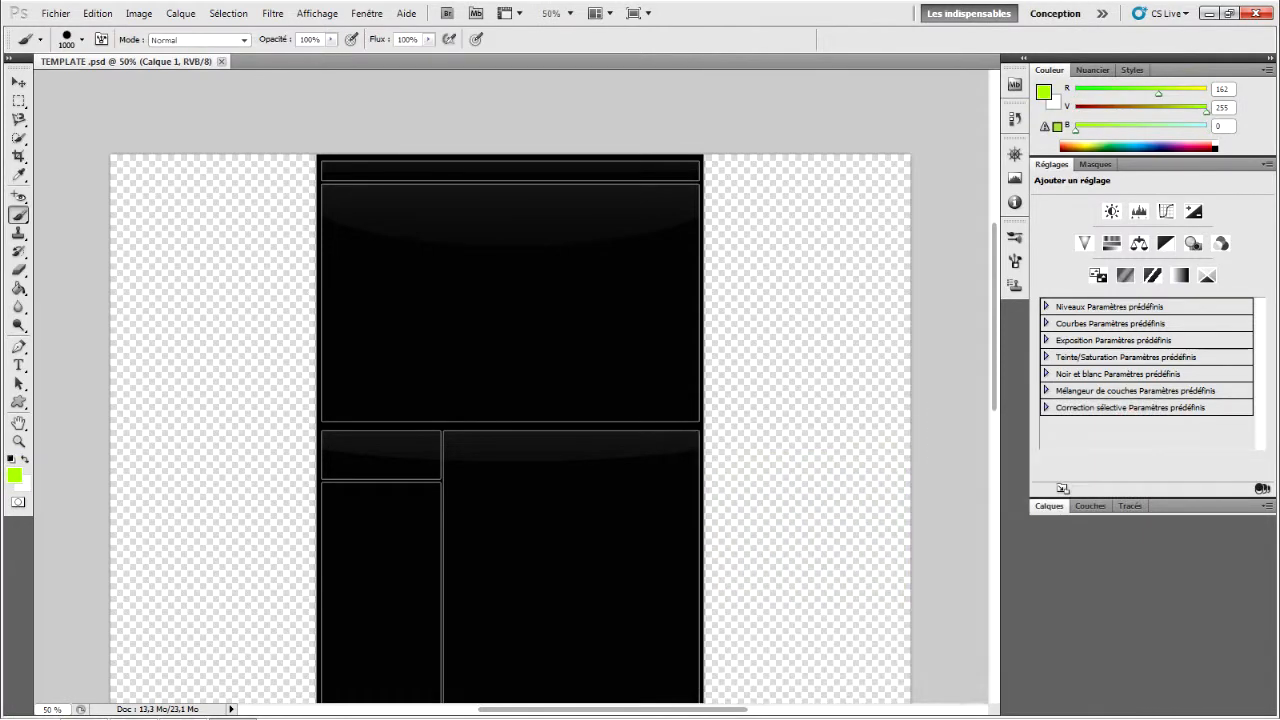
Step: Paint the whole Calque 1 layer lime green with the 1000 px brush, covering both side areas from top to bottom
mouse_move(200, 200)
mouse_down()
mouse_move(270, 280)
mouse_move(590, 365)
mouse_move(780, 250)
mouse_move(790, 410)
mouse_move(480, 390)
mouse_up()
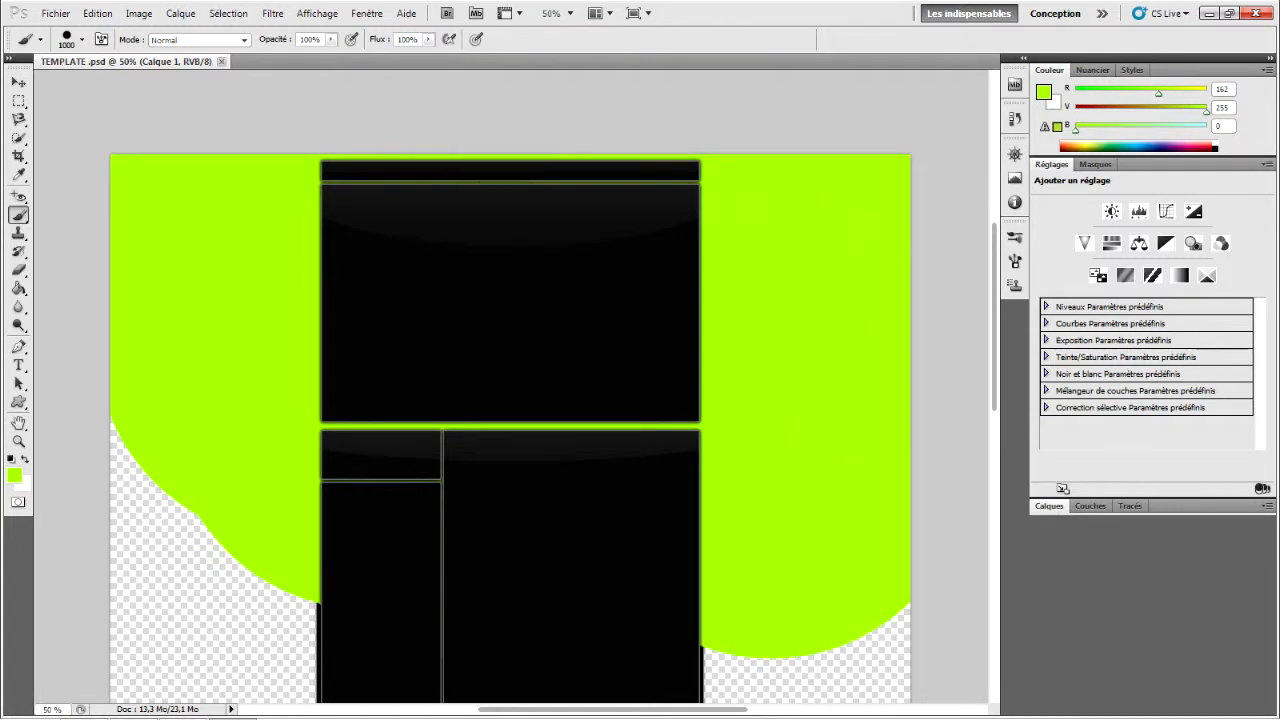
drag(995, 317, 995, 420)
mouse_move(480, 300)
mouse_down()
mouse_move(430, 330)
mouse_move(350, 320)
mouse_move(340, 540)
mouse_up()
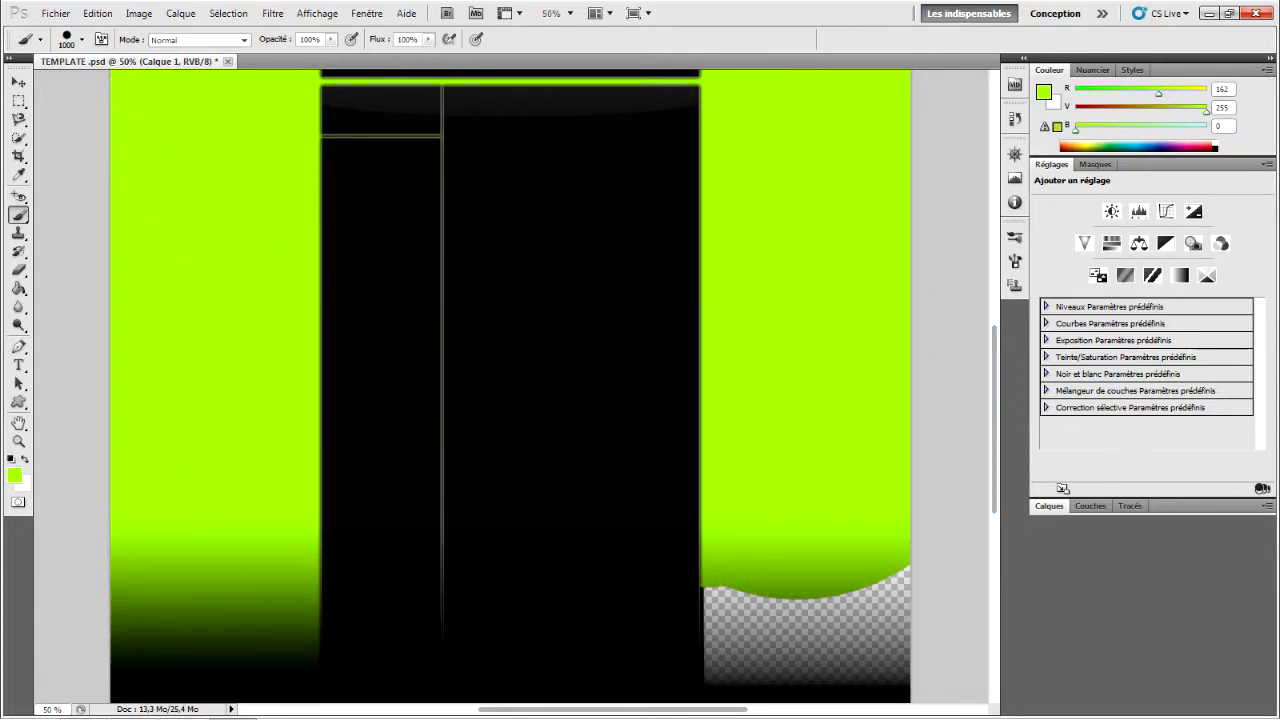
drag(805, 580, 805, 650)
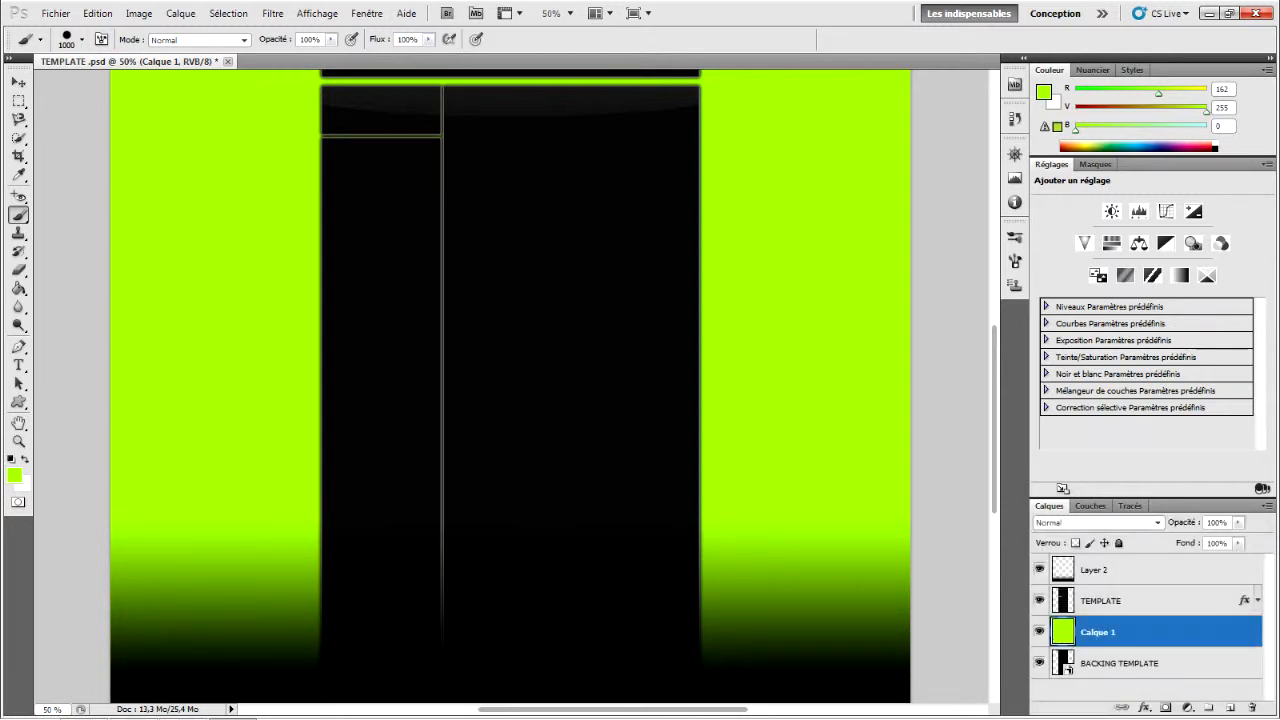
Step: Move the green Calque 1 layer beneath BACKING TEMPLATE and add a new empty layer above TEMPLATE
key(ctrl+bracketleft)
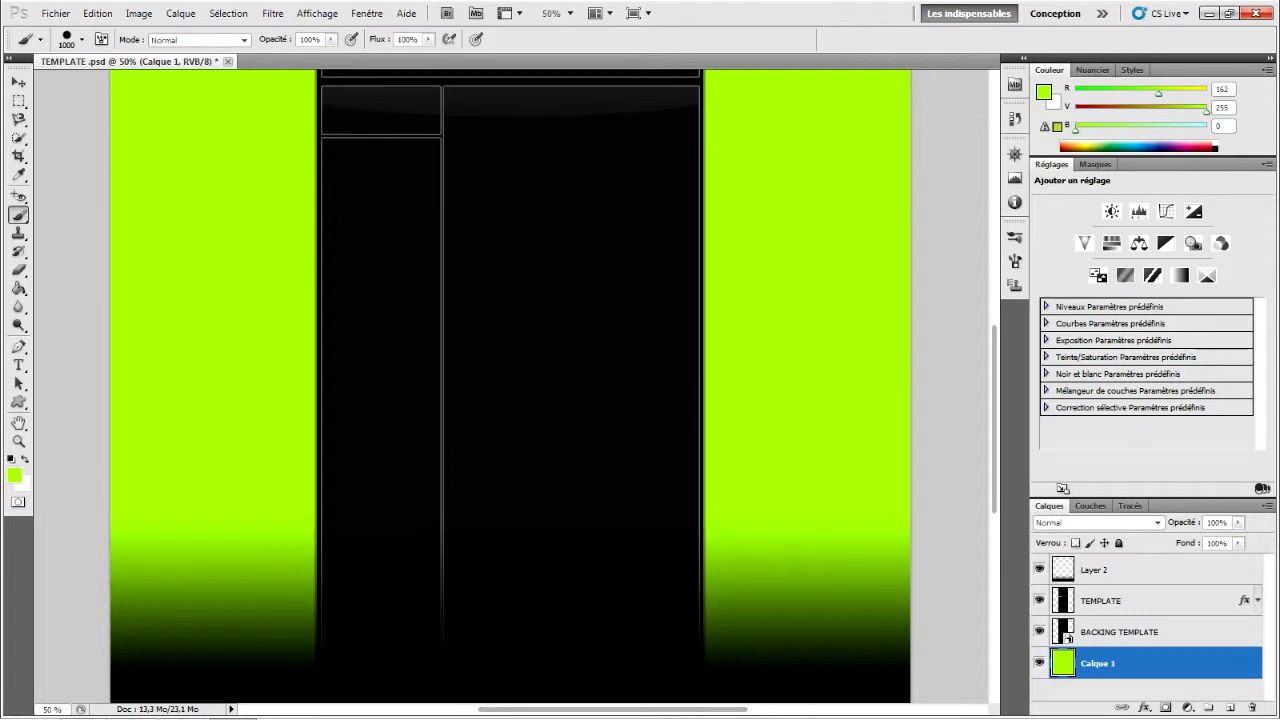
click(1150, 600)
click(1230, 707)
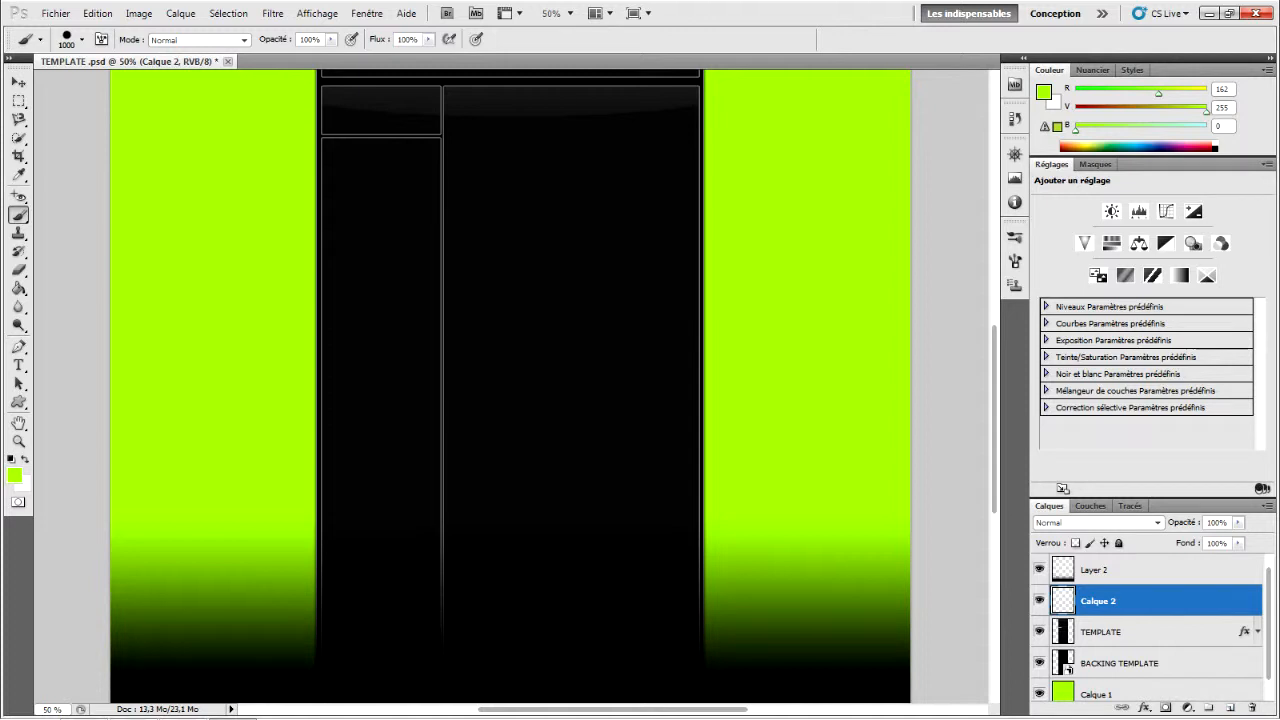
click(1120, 694)
click(1120, 592)
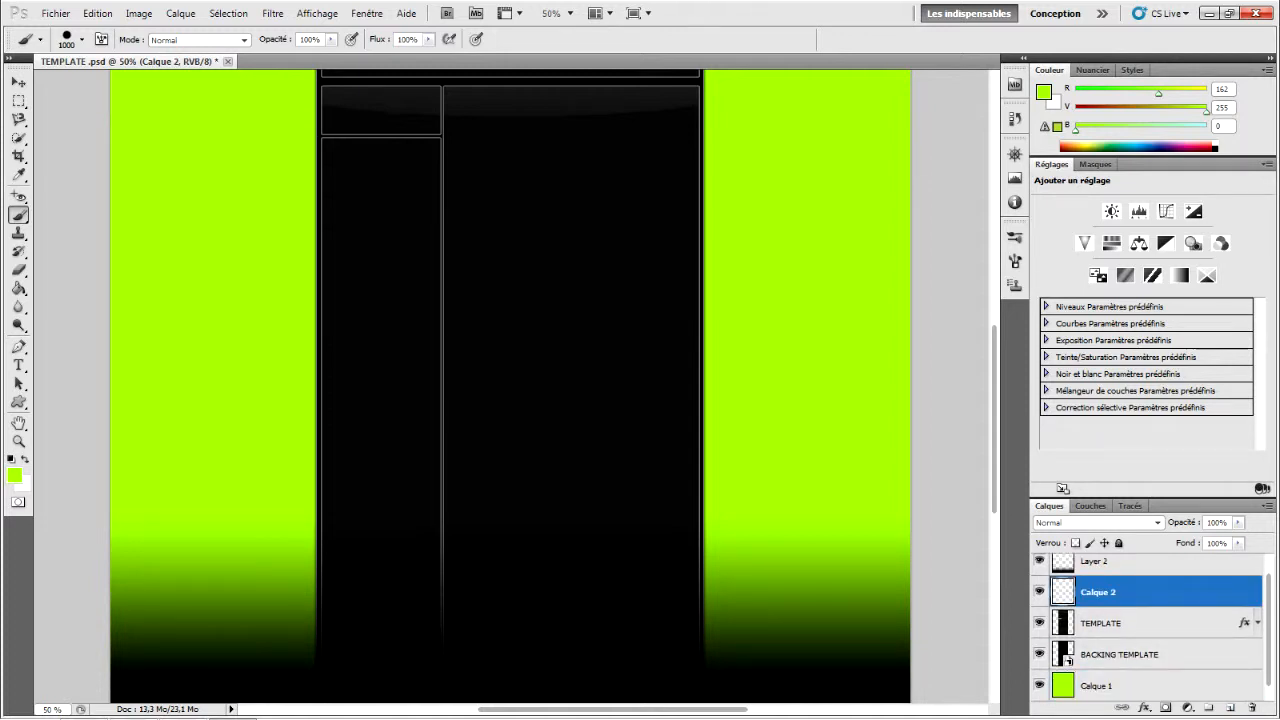
scroll(1147, 627, up, 1)
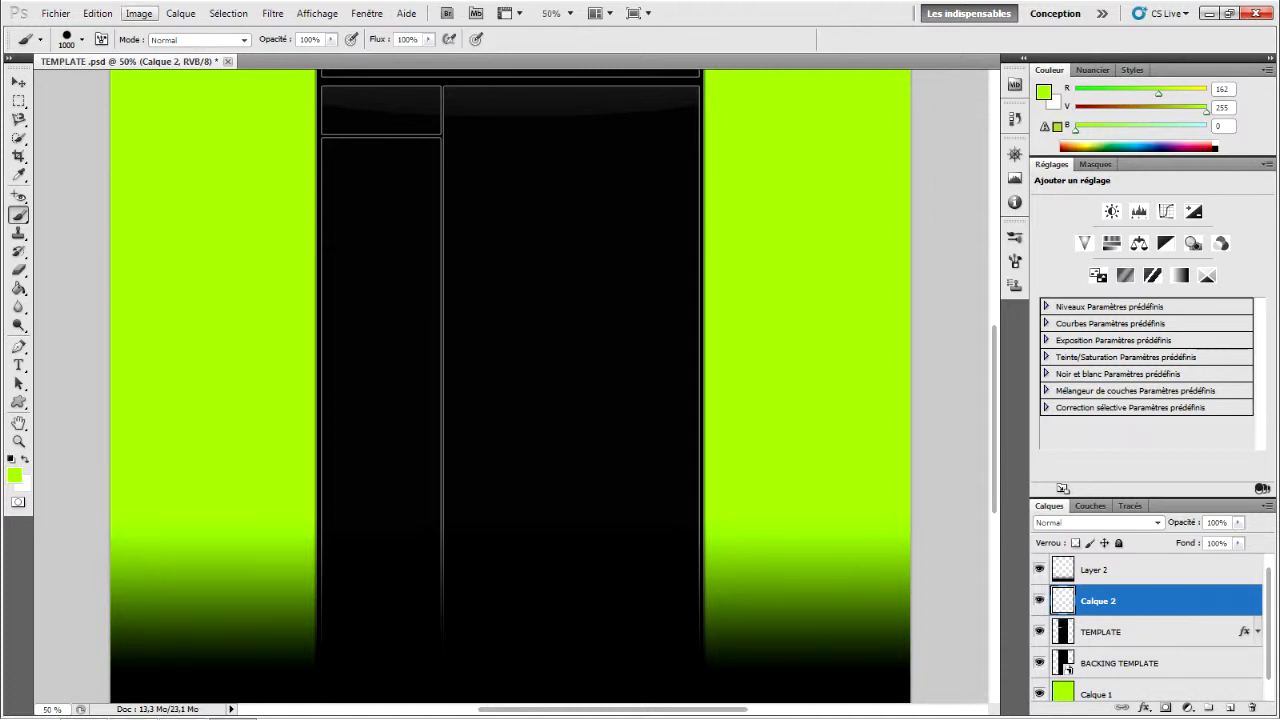
Step: Start importing an image into the document and browse from the Sparks folder to the Textures folder
click(56, 13)
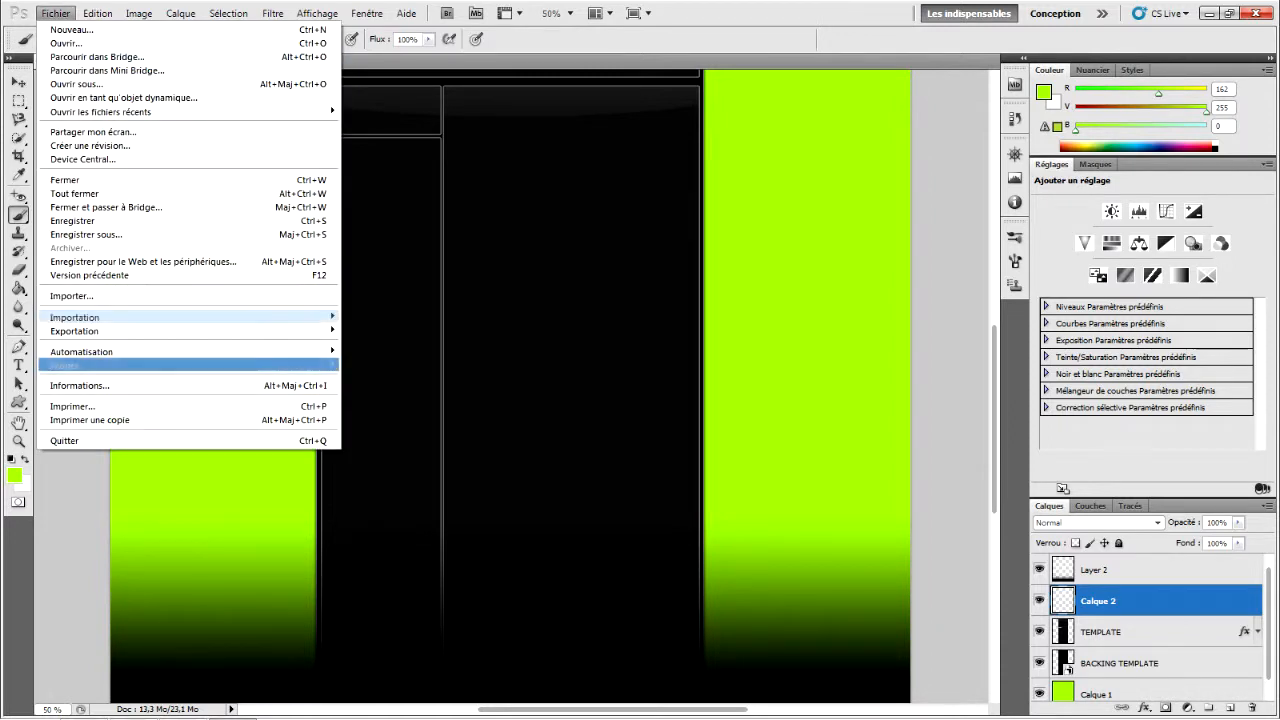
click(72, 296)
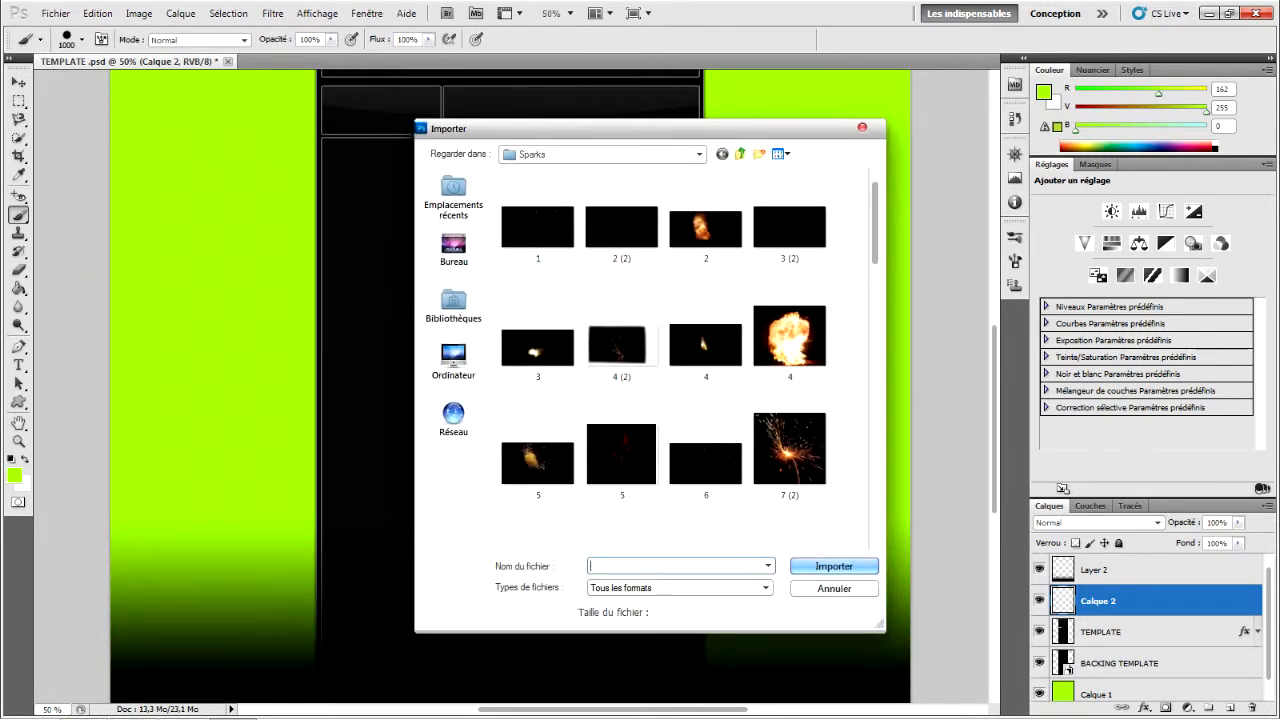
mouse_move(875, 225)
mouse_down()
mouse_move(875, 497)
mouse_move(875, 222)
mouse_up()
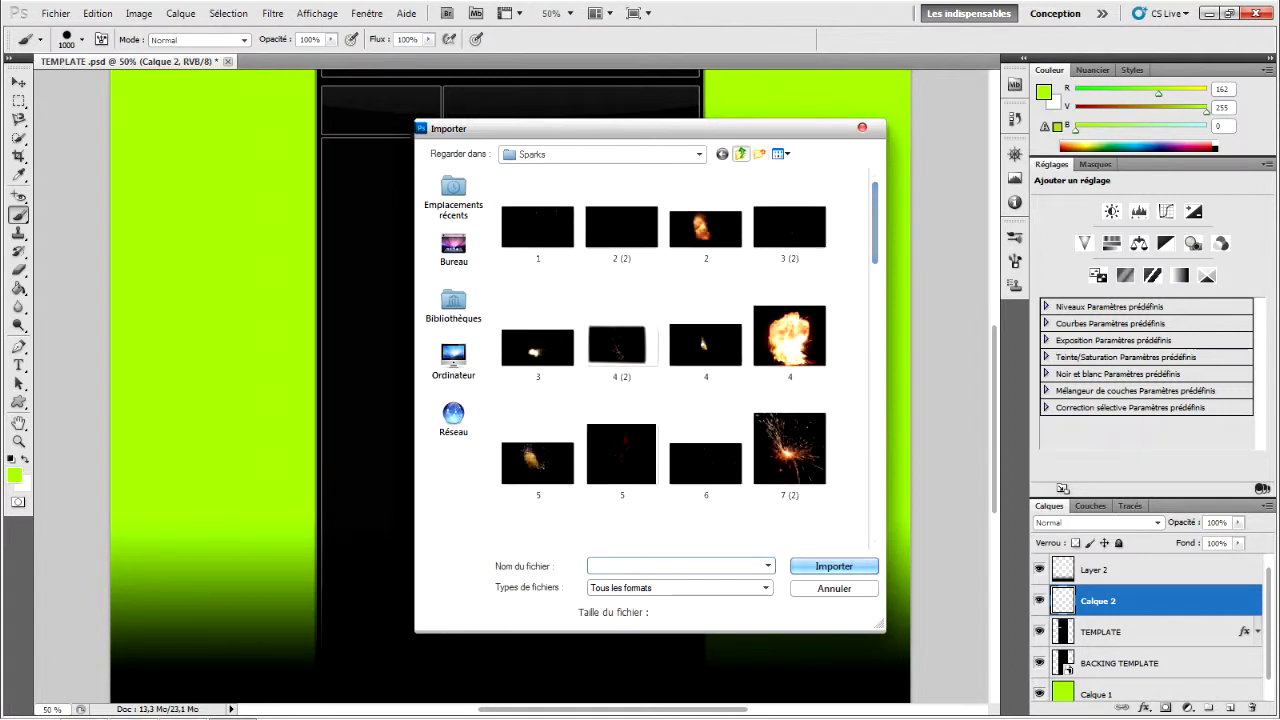
click(740, 154)
key(BackSpace)
key(Up)
key(Return)
double_click(536, 235)
double_click(525, 221)
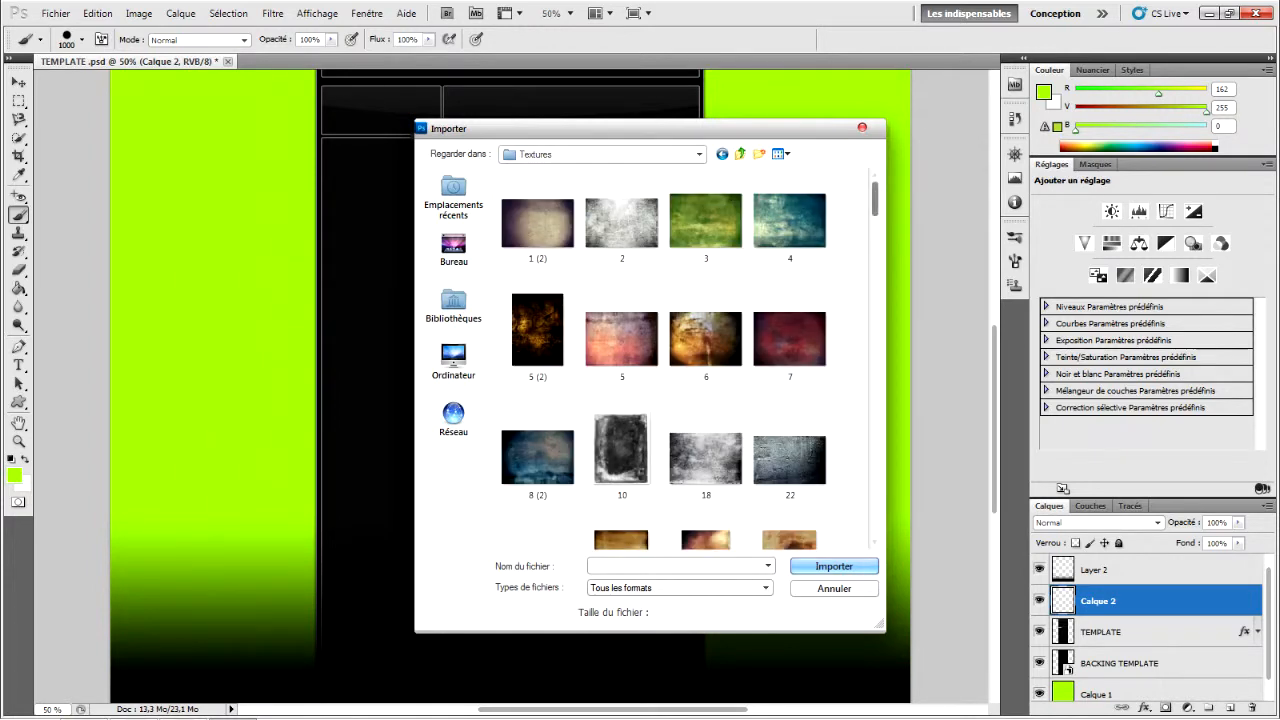
Step: Find the Texture 24 image among the textures and place it in the document above the TEMPLATE layer
scroll(660, 360, down, 15)
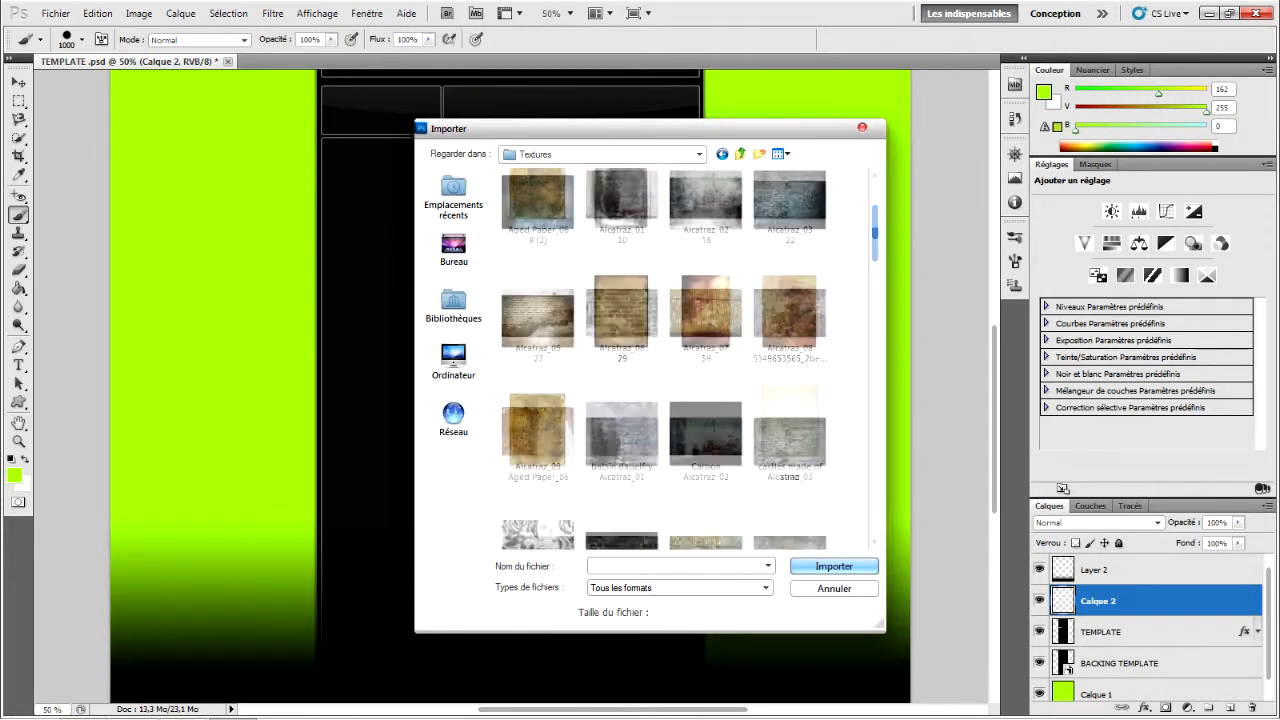
scroll(660, 360, down, 8)
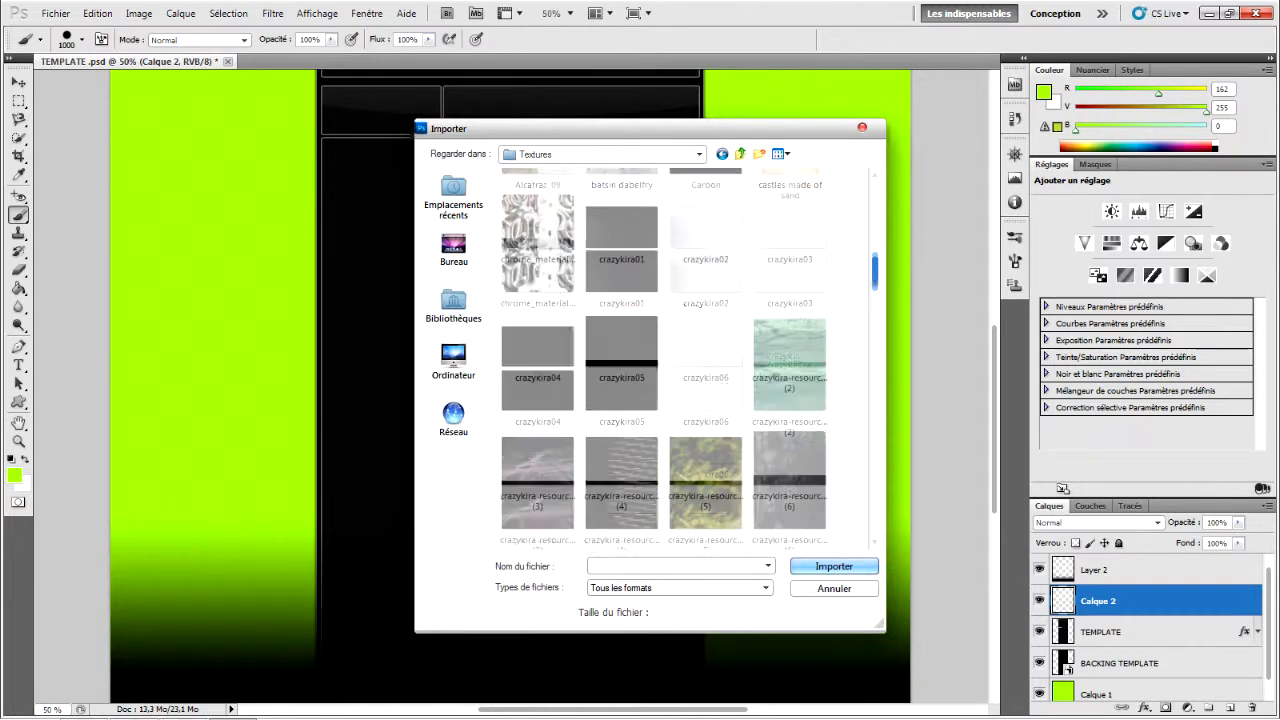
scroll(665, 360, down, 6)
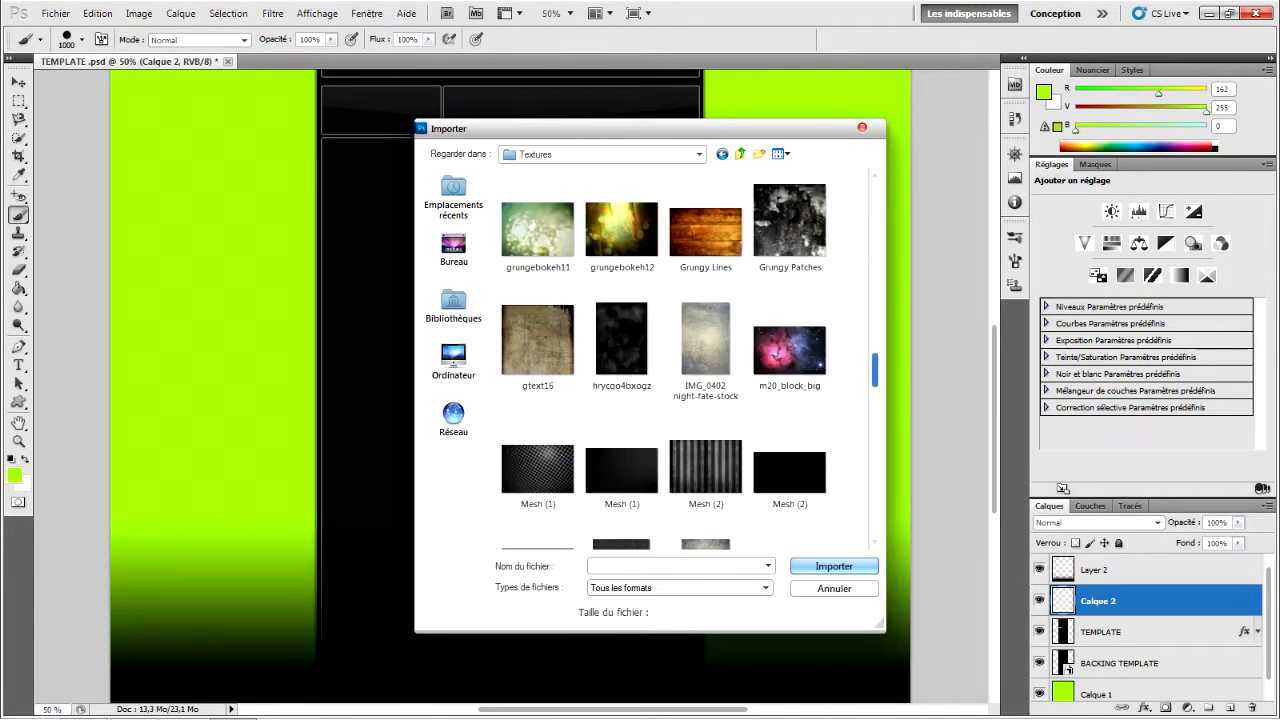
scroll(664, 359, down, 1)
scroll(664, 359, down, 8)
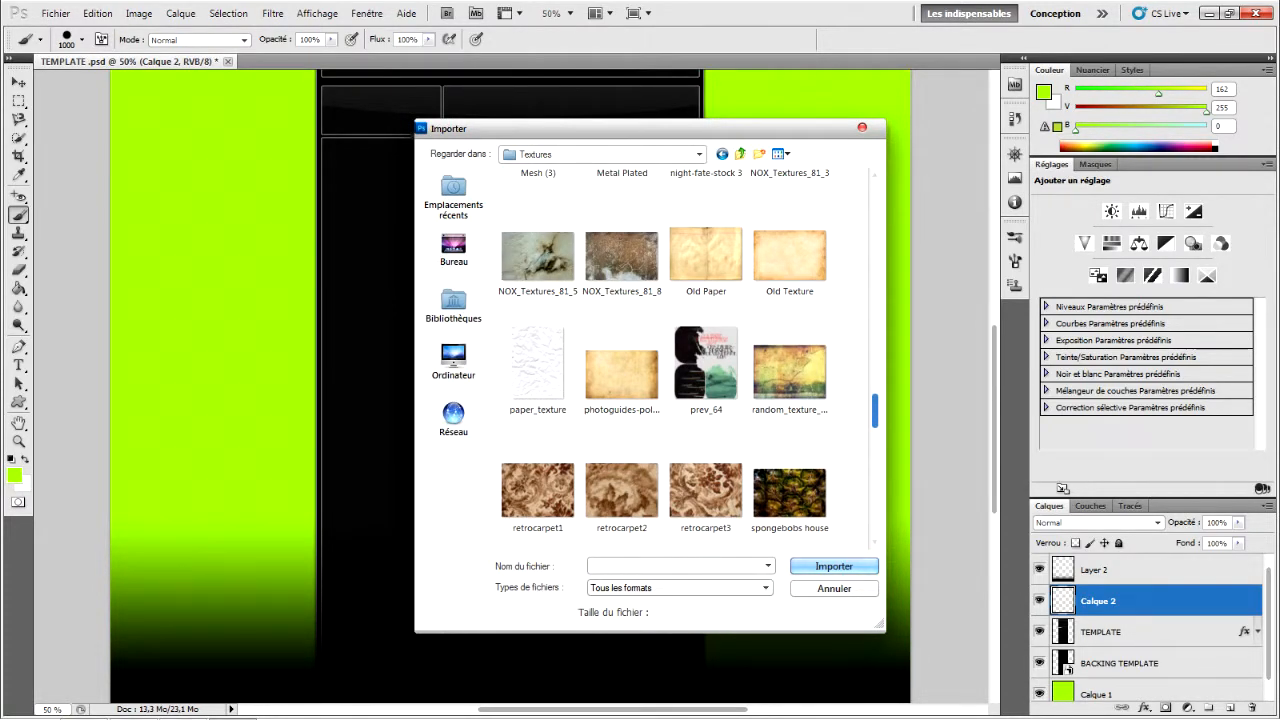
scroll(664, 359, down, 5)
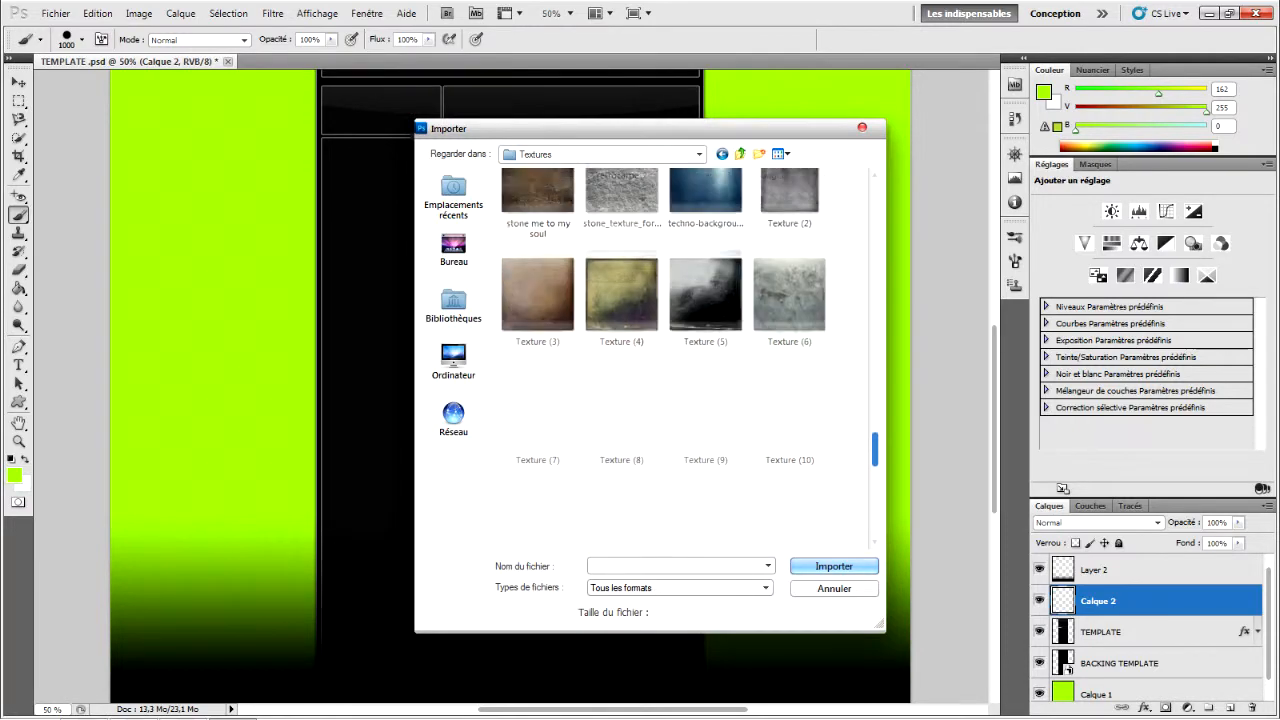
scroll(664, 359, down, 3)
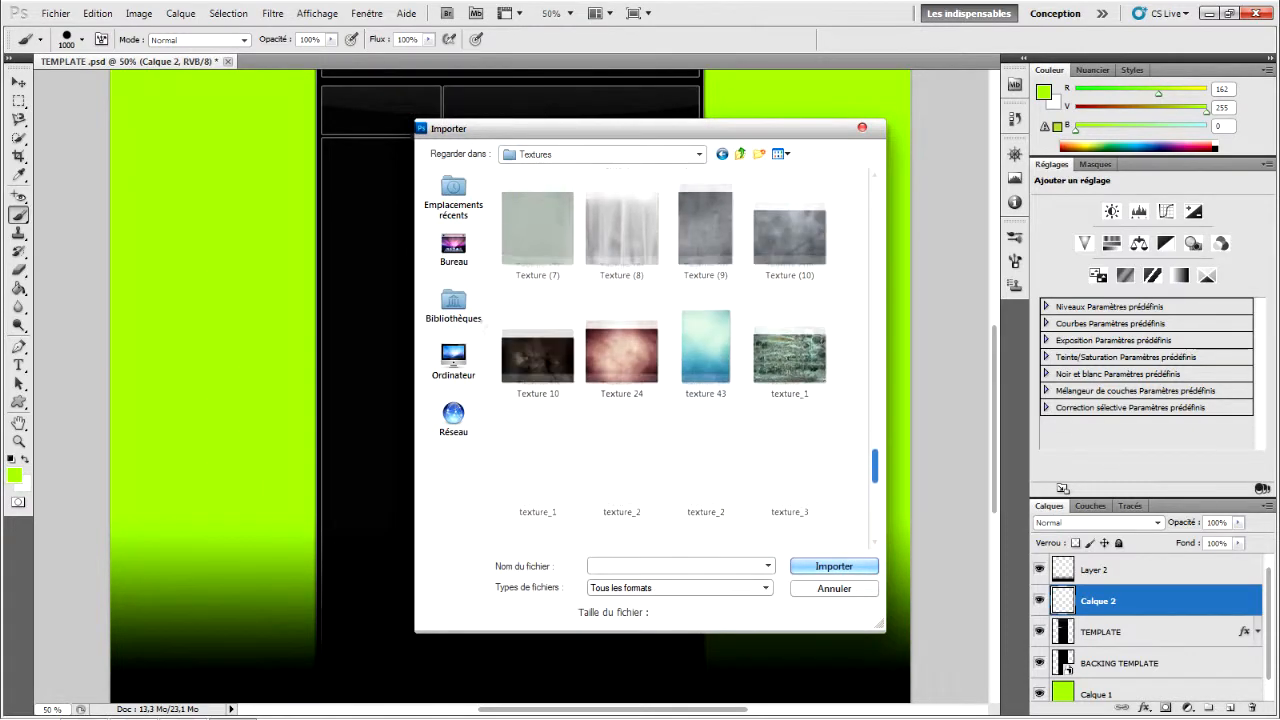
scroll(664, 359, up, 5)
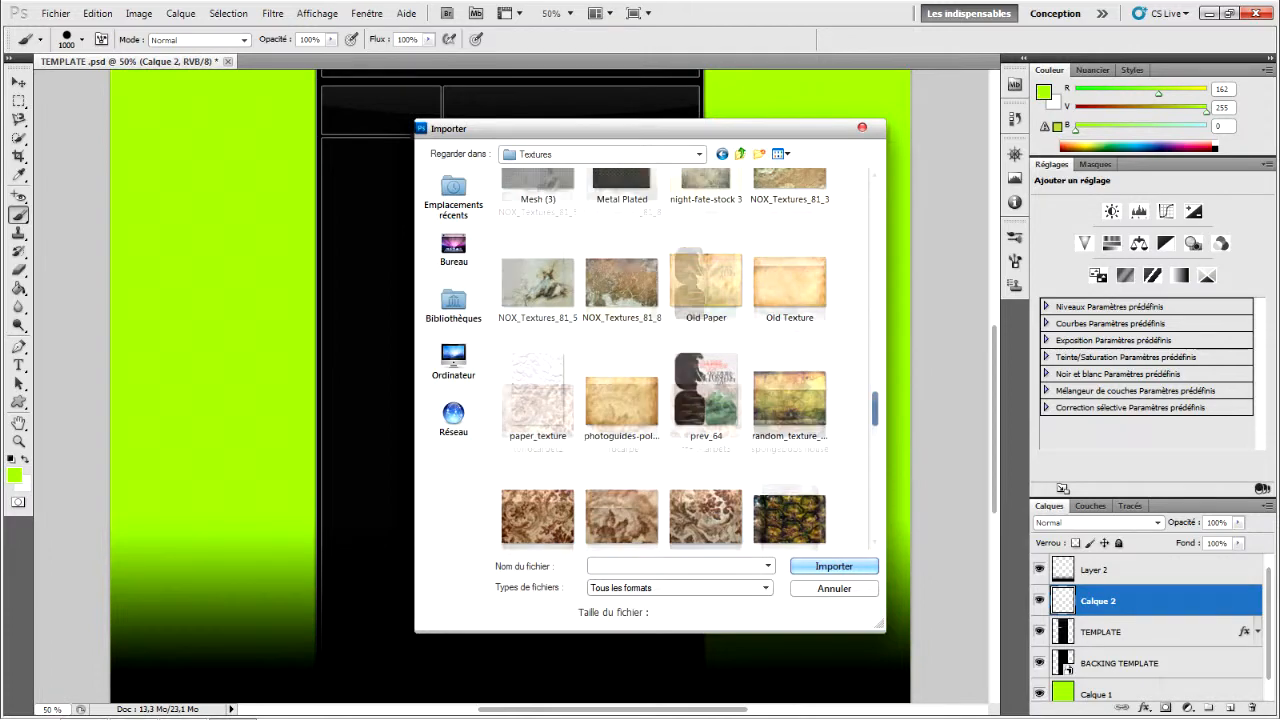
scroll(664, 359, down, 3)
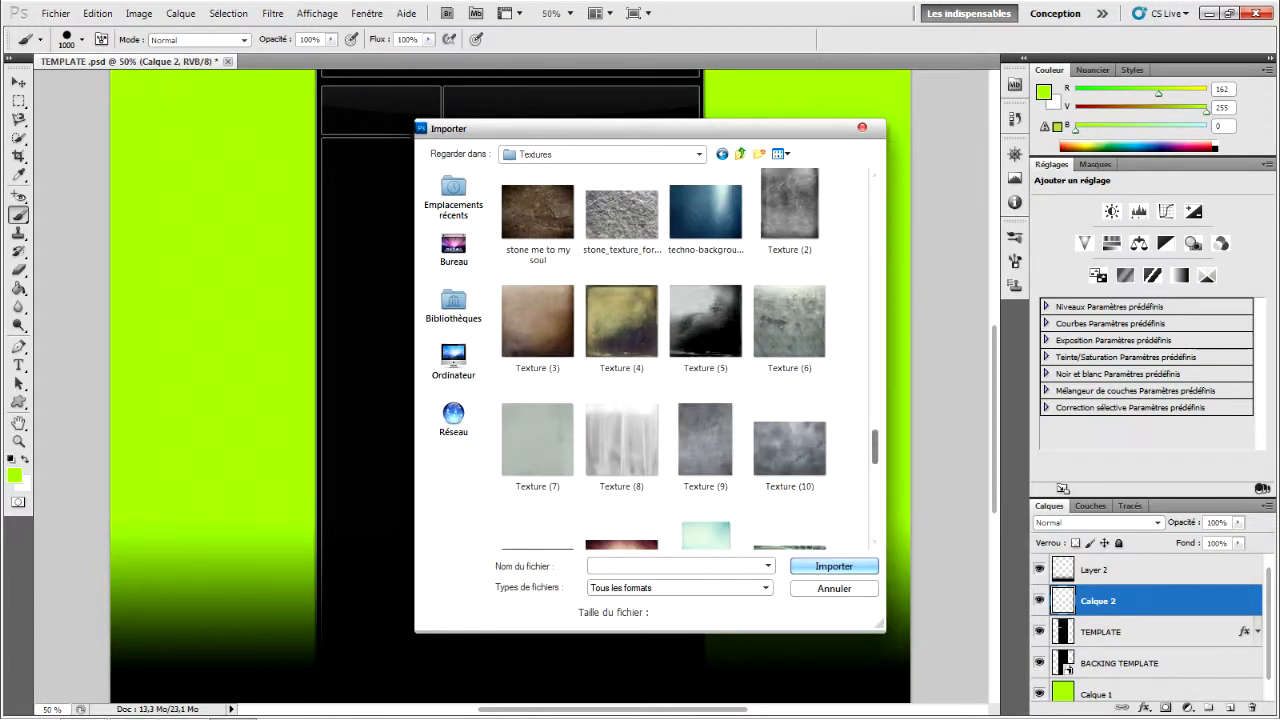
scroll(664, 359, down, 5)
scroll(688, 360, down, 2)
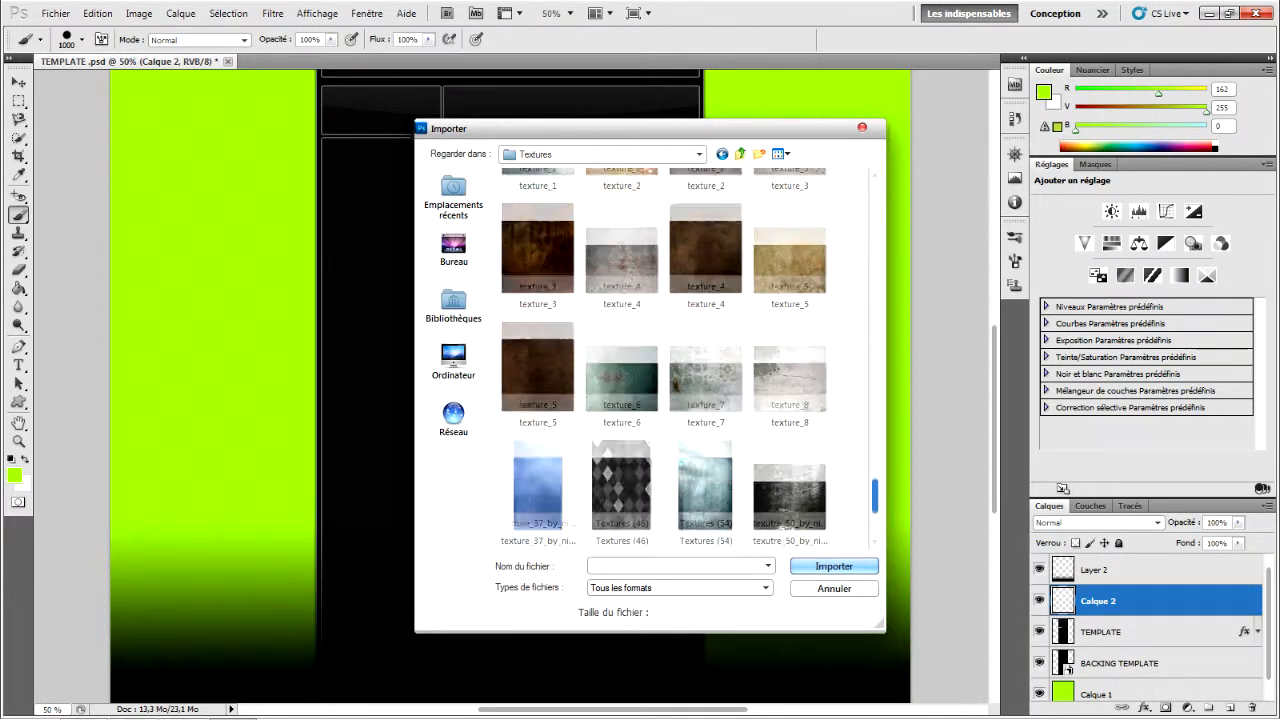
scroll(664, 369, down, 2)
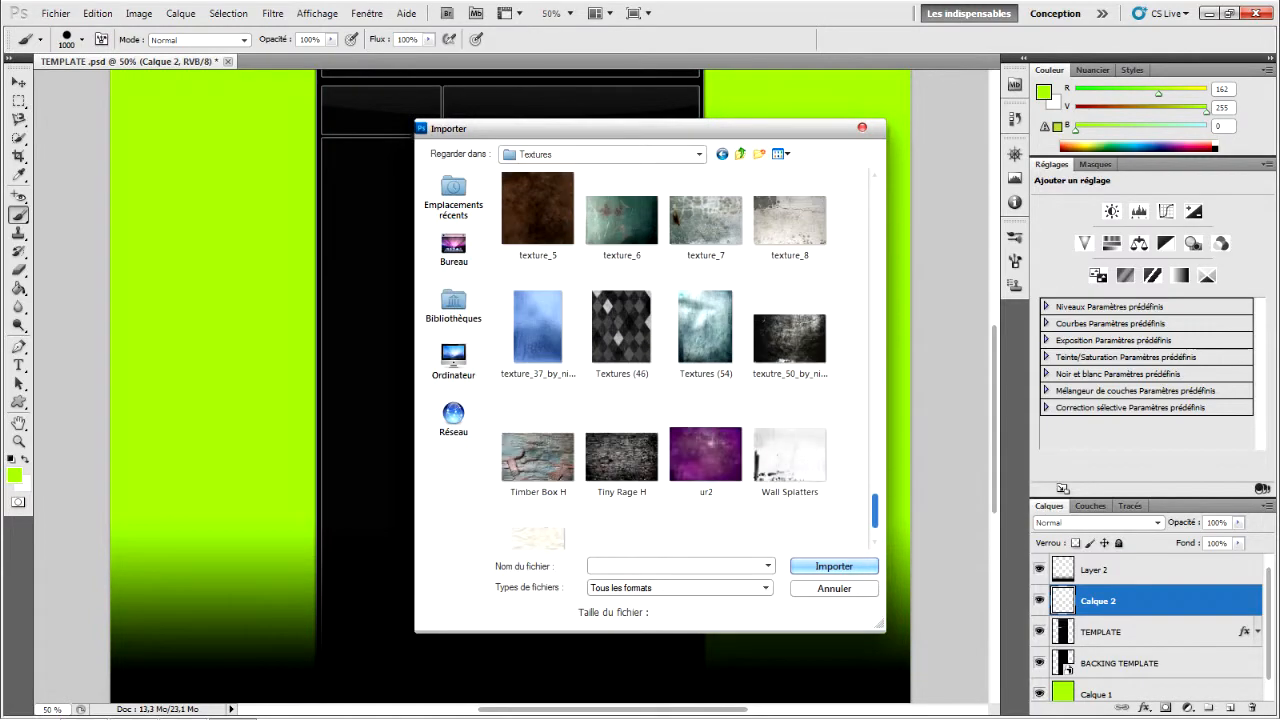
scroll(664, 369, down, 1)
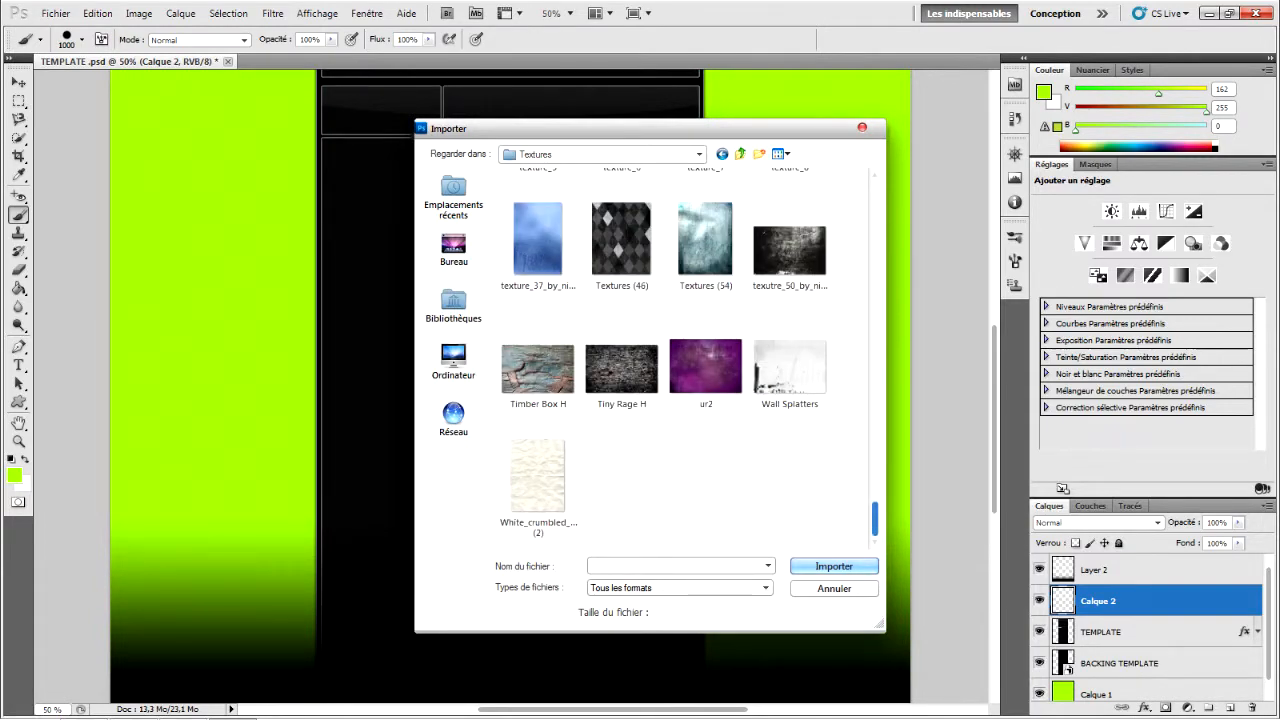
scroll(688, 360, up, 6)
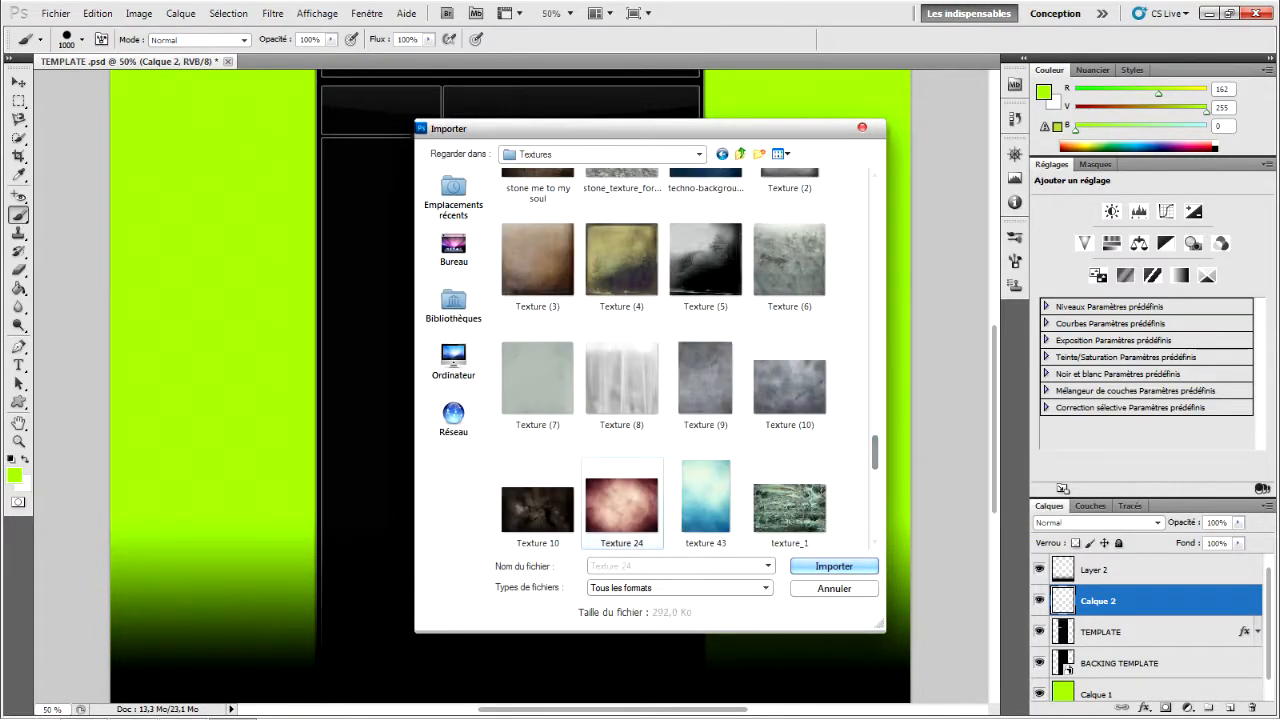
double_click(621, 505)
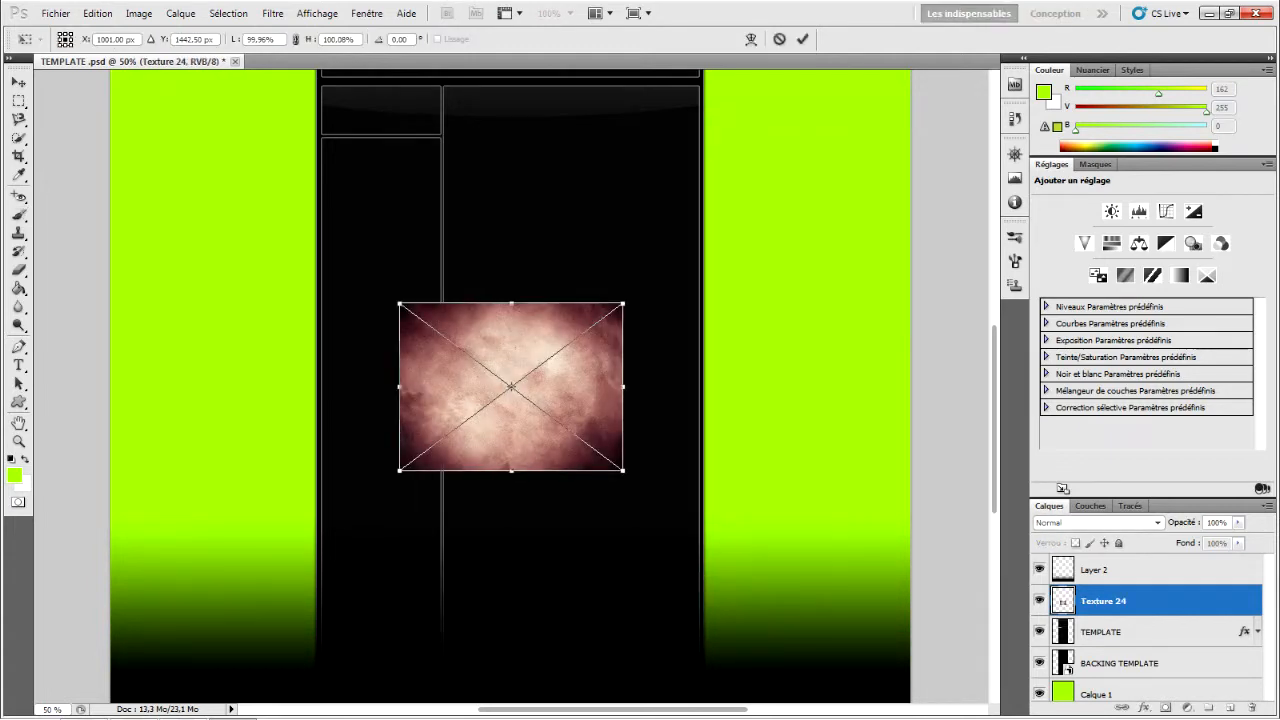
Step: Stretch the Texture 24 image toward the black template's right edge and up to the page's top edge
drag(623, 303, 699, 122)
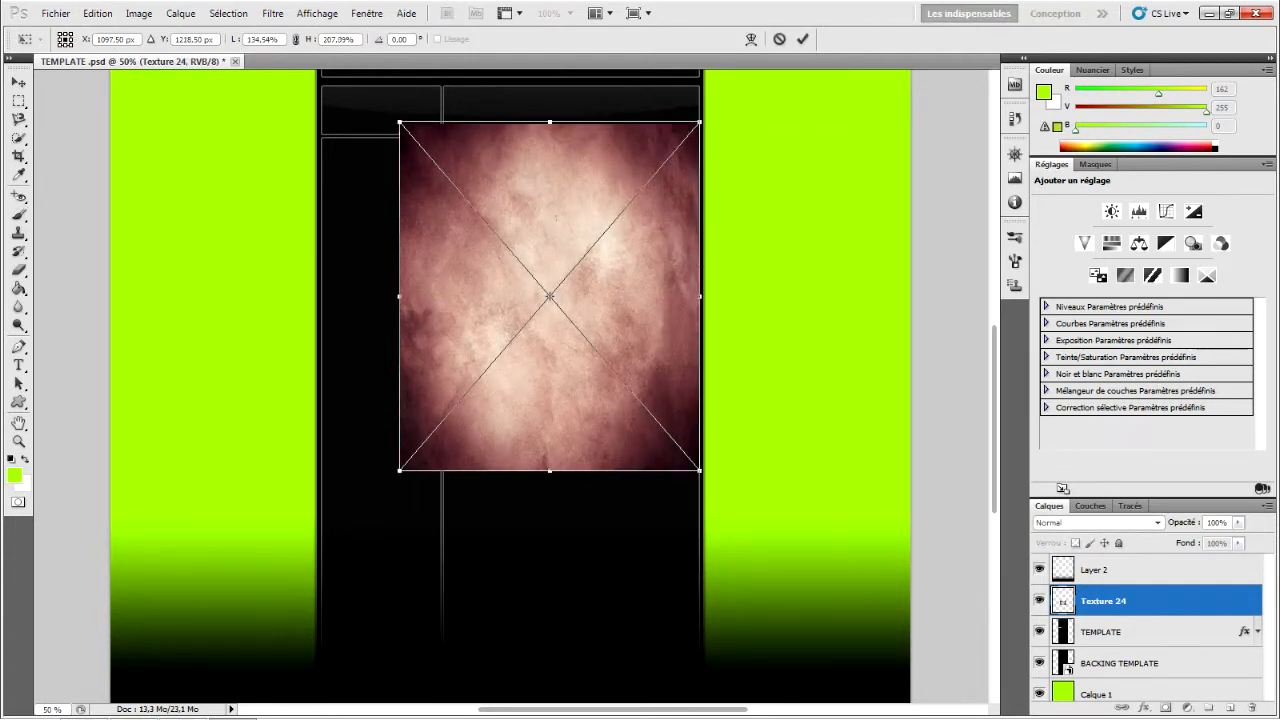
scroll(550, 400, up, 5)
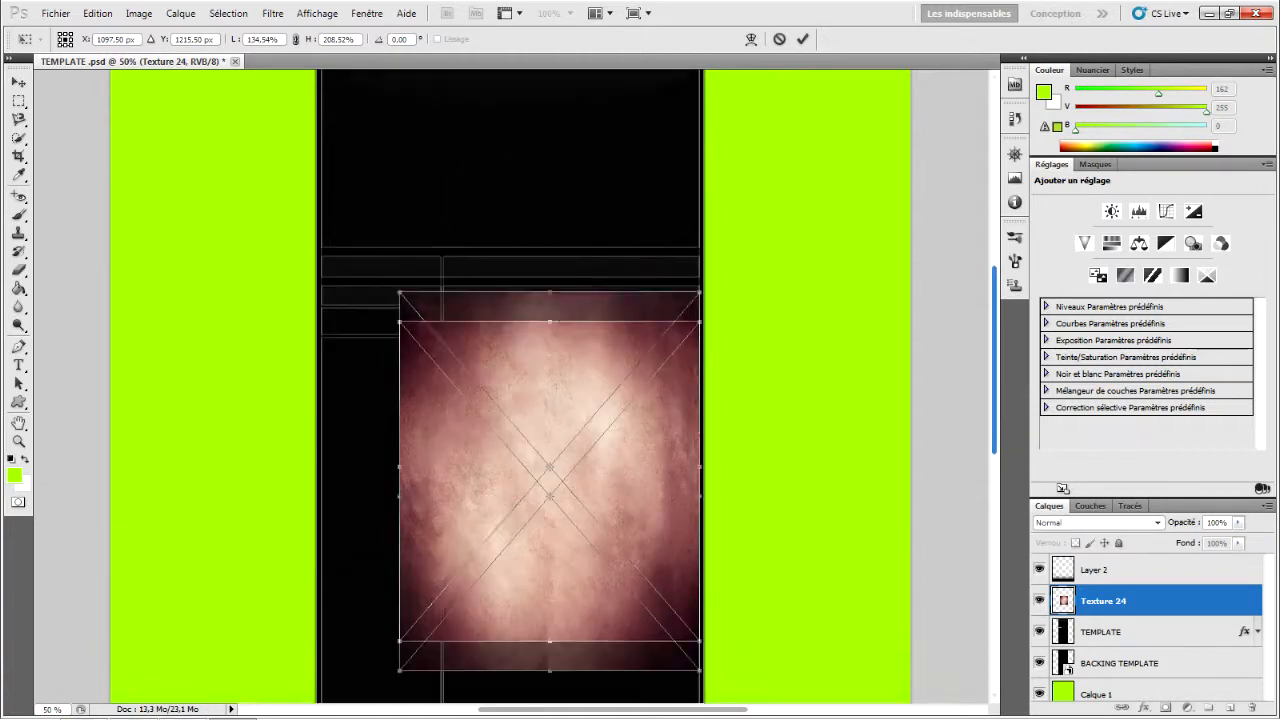
scroll(550, 450, up, 2)
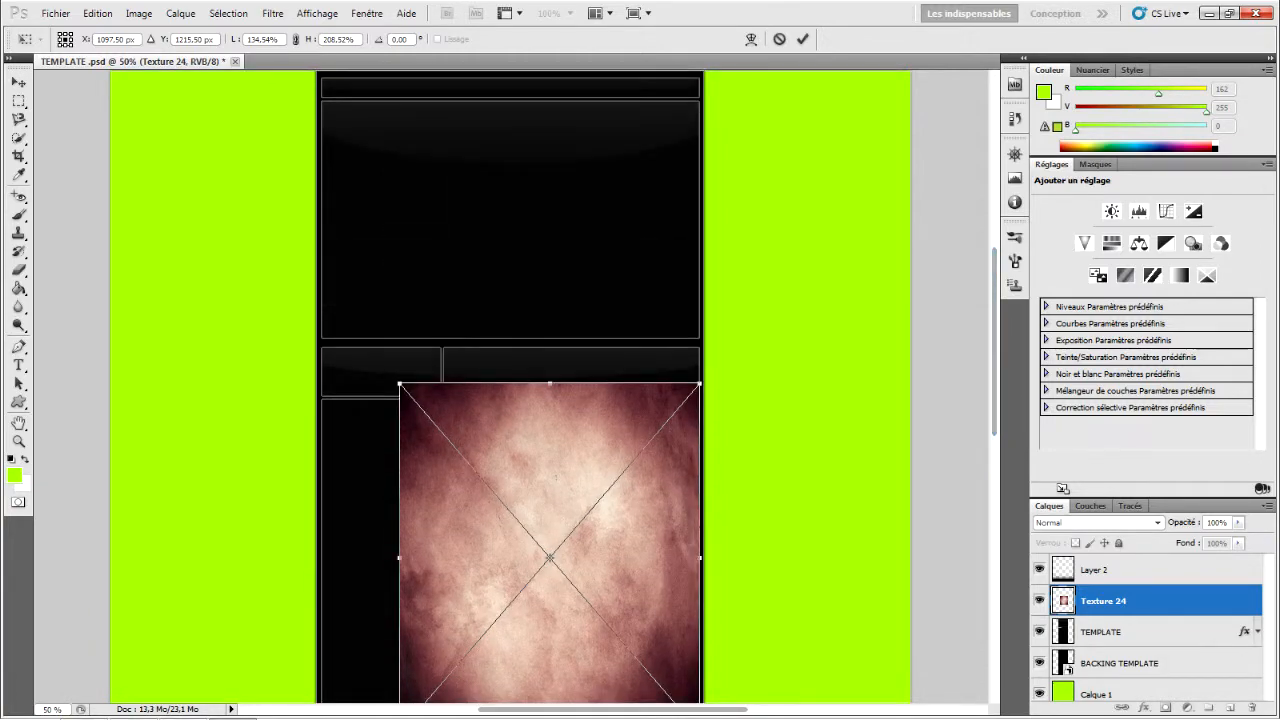
drag(550, 383, 550, 107)
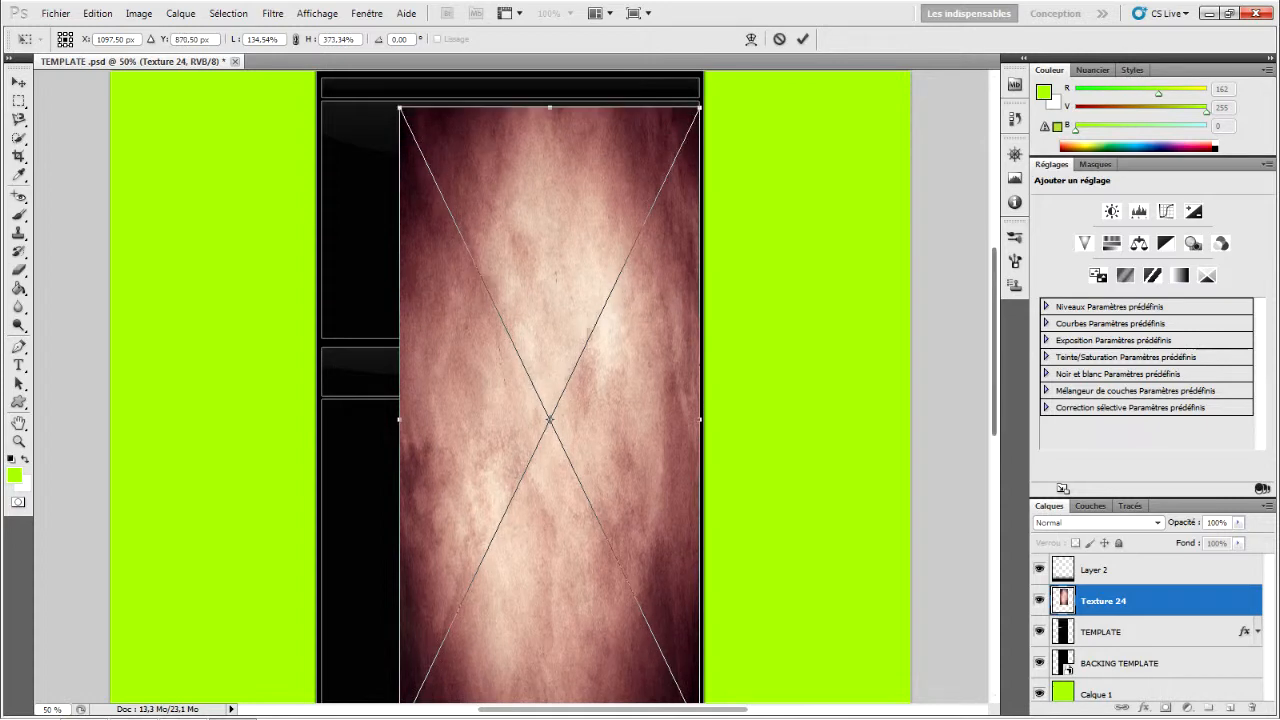
scroll(510, 400, up, 5)
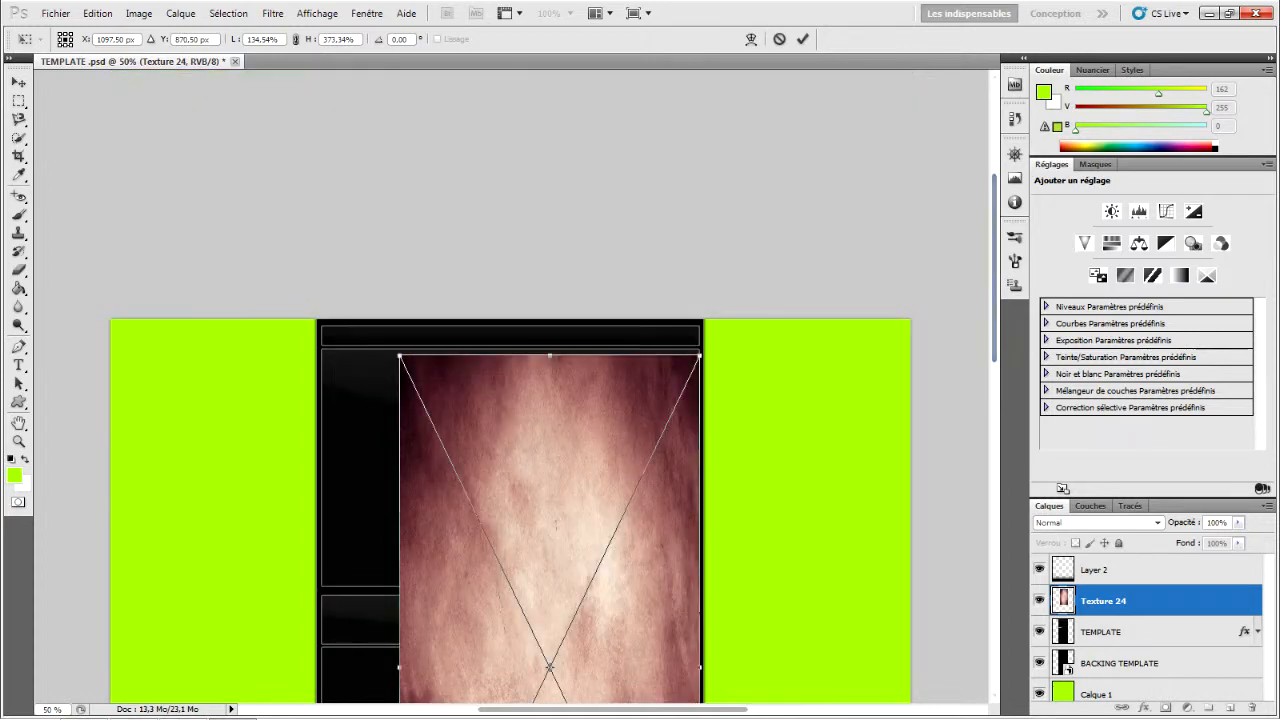
drag(550, 355, 550, 320)
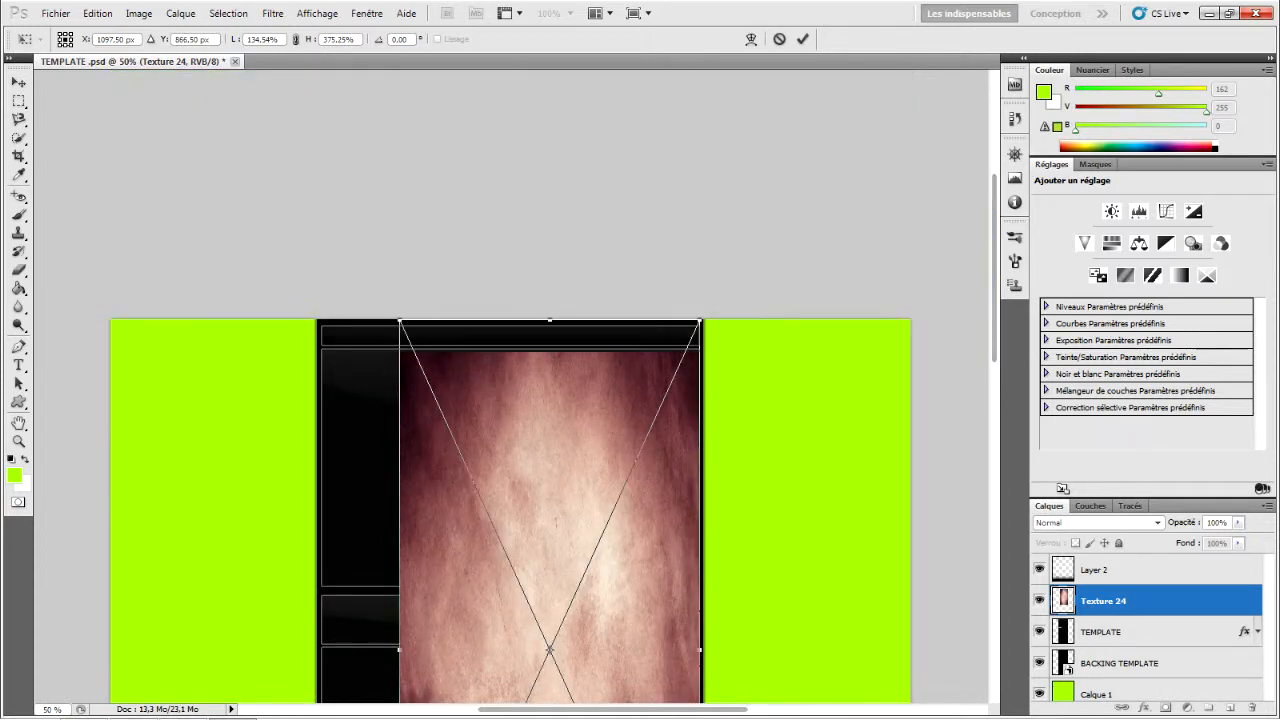
Step: Widen the Texture 24 image on both sides to span the full width of the black template
drag(700, 485, 707, 485)
key(ctrl+z)
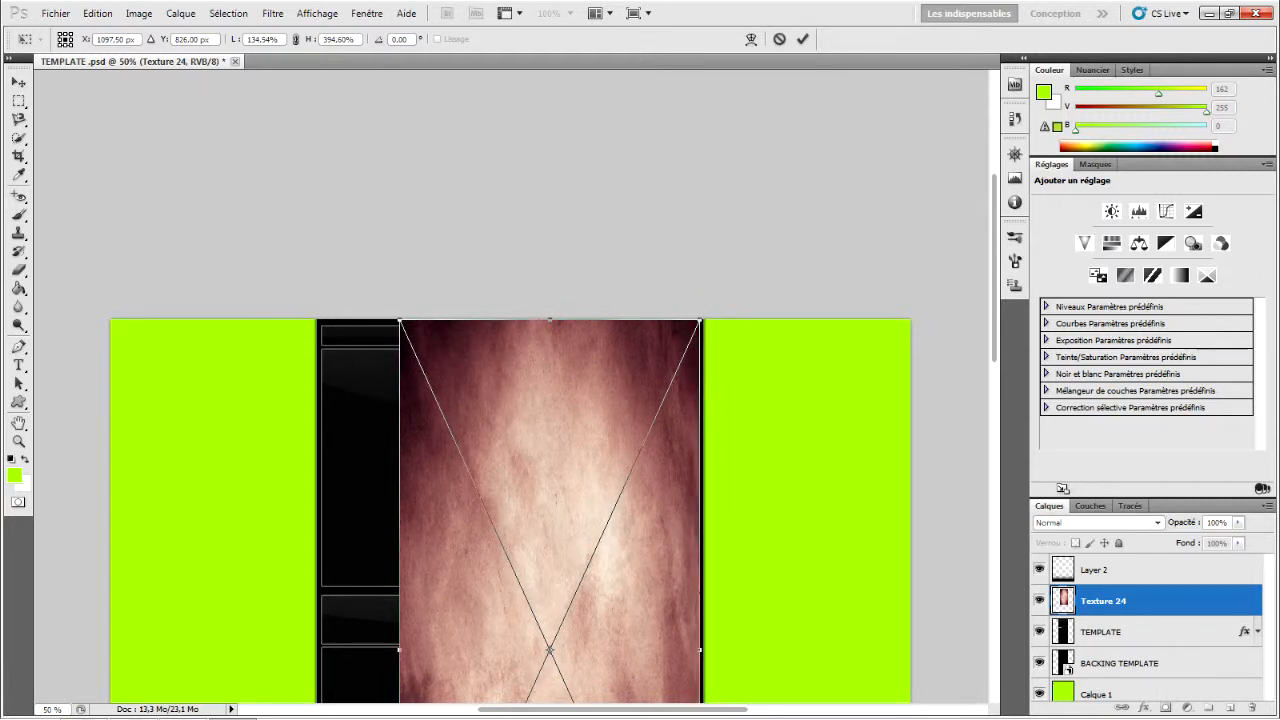
key(ctrl+z)
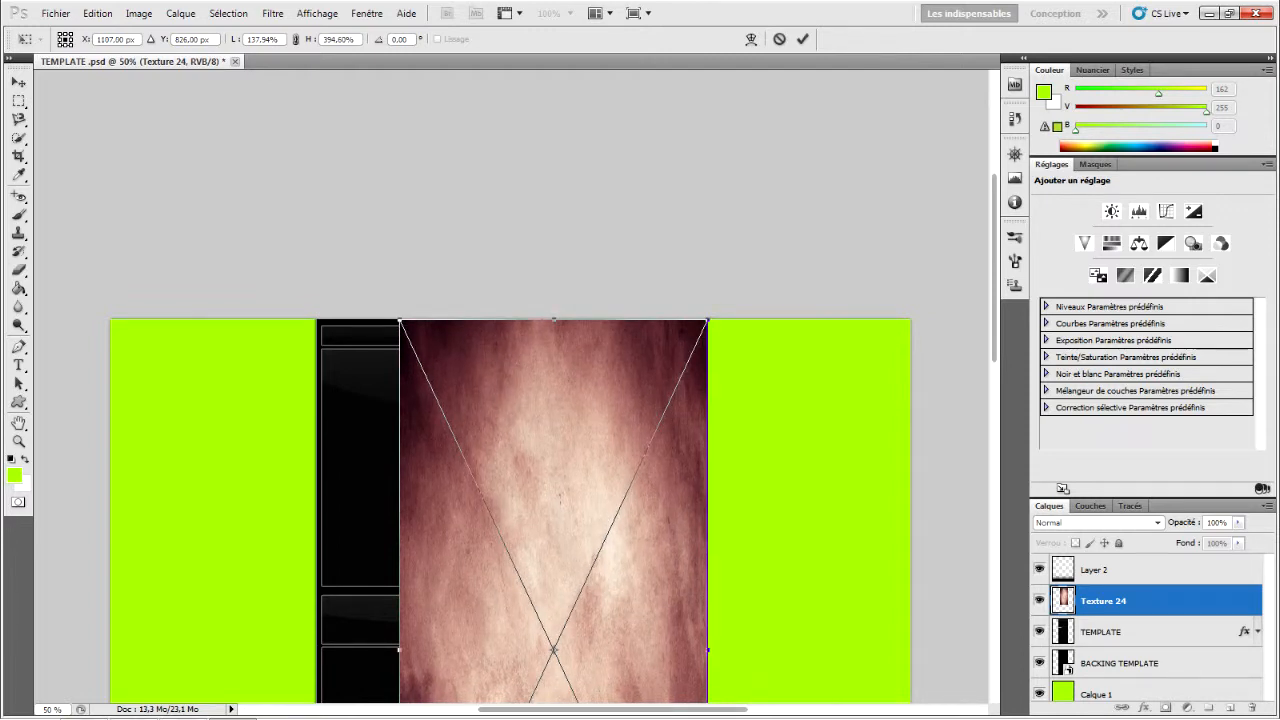
scroll(550, 510, left, 5)
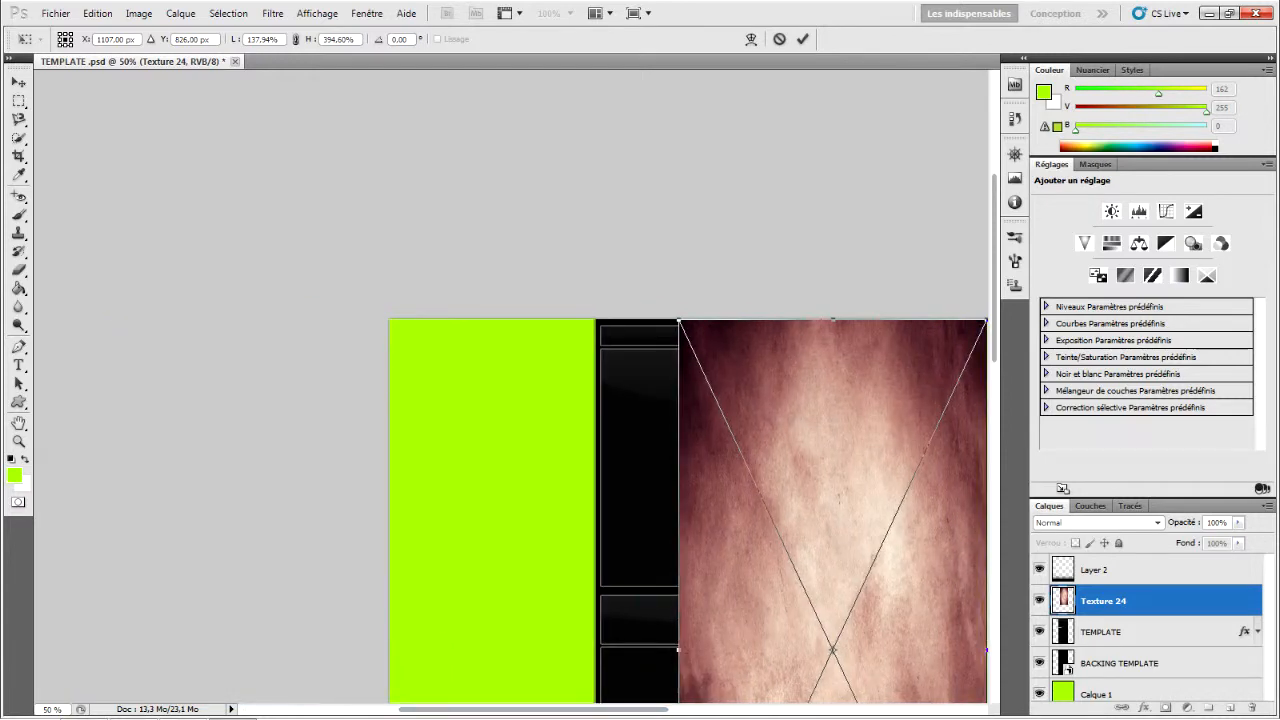
drag(679, 650, 592, 650)
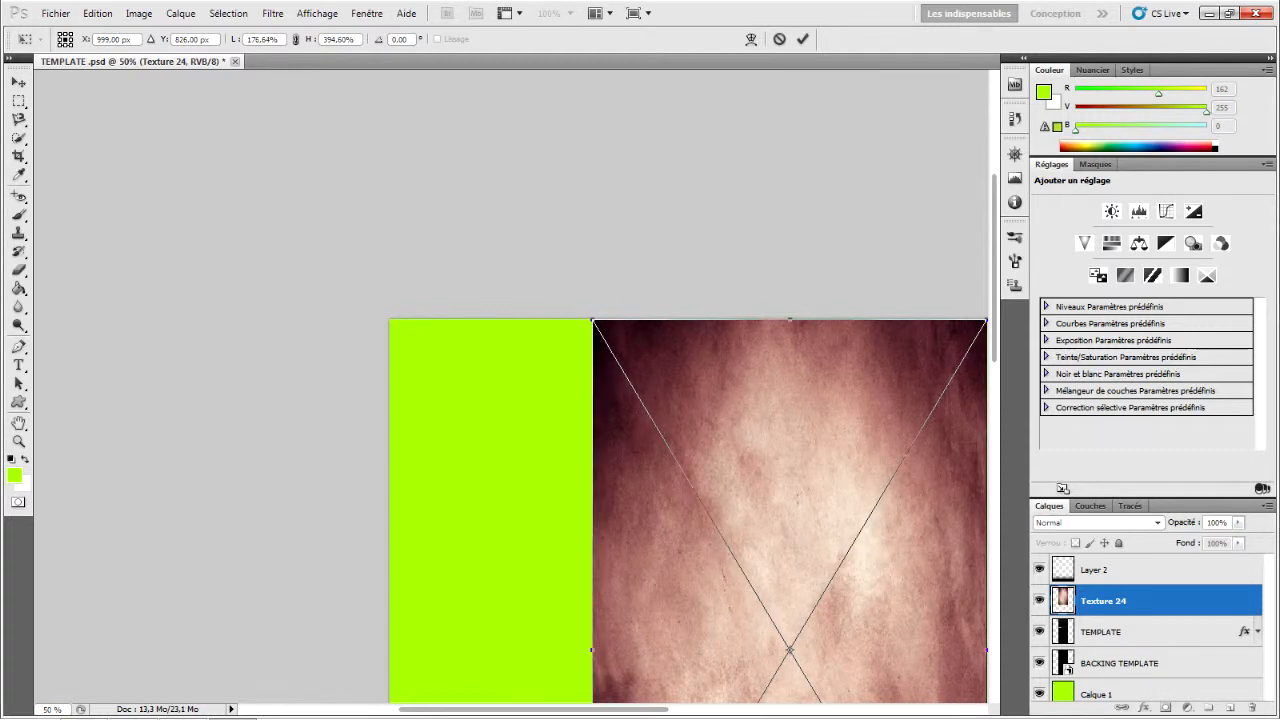
Step: Extend the Texture 24 image down to the page's bottom edge and apply the transformation
scroll(690, 500, down, 5)
scroll(690, 400, down, 10)
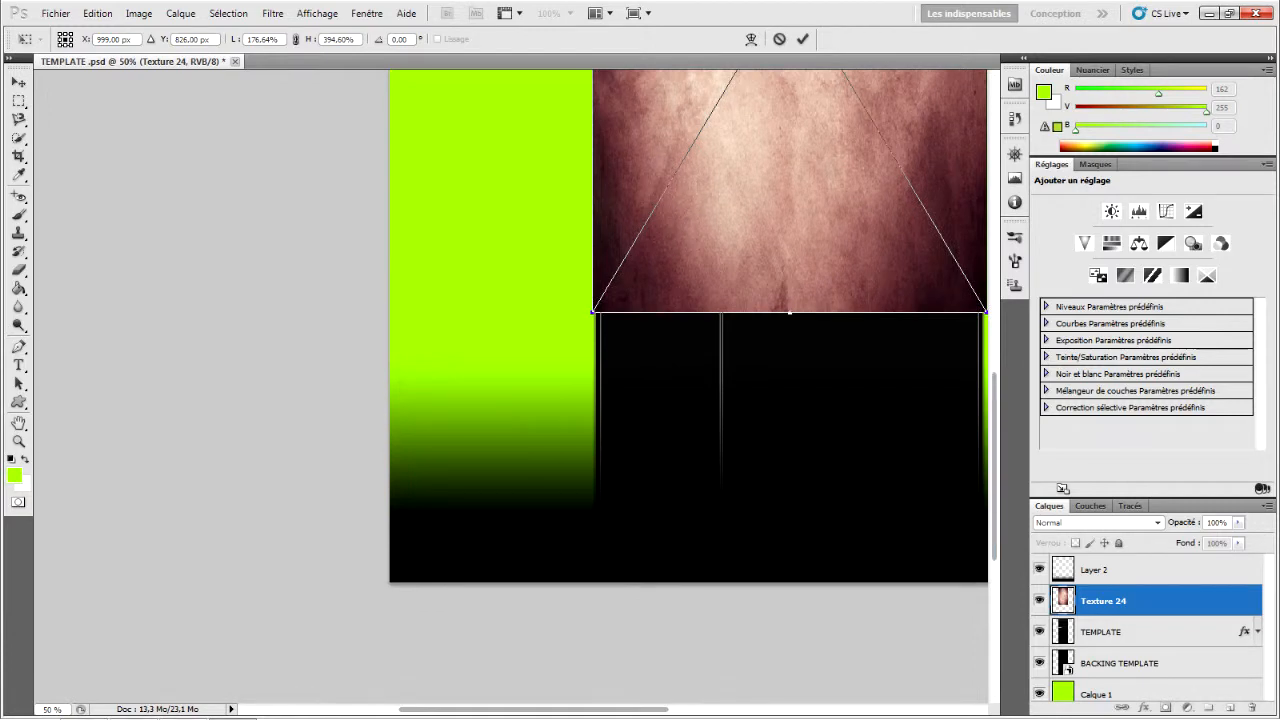
drag(790, 313, 790, 580)
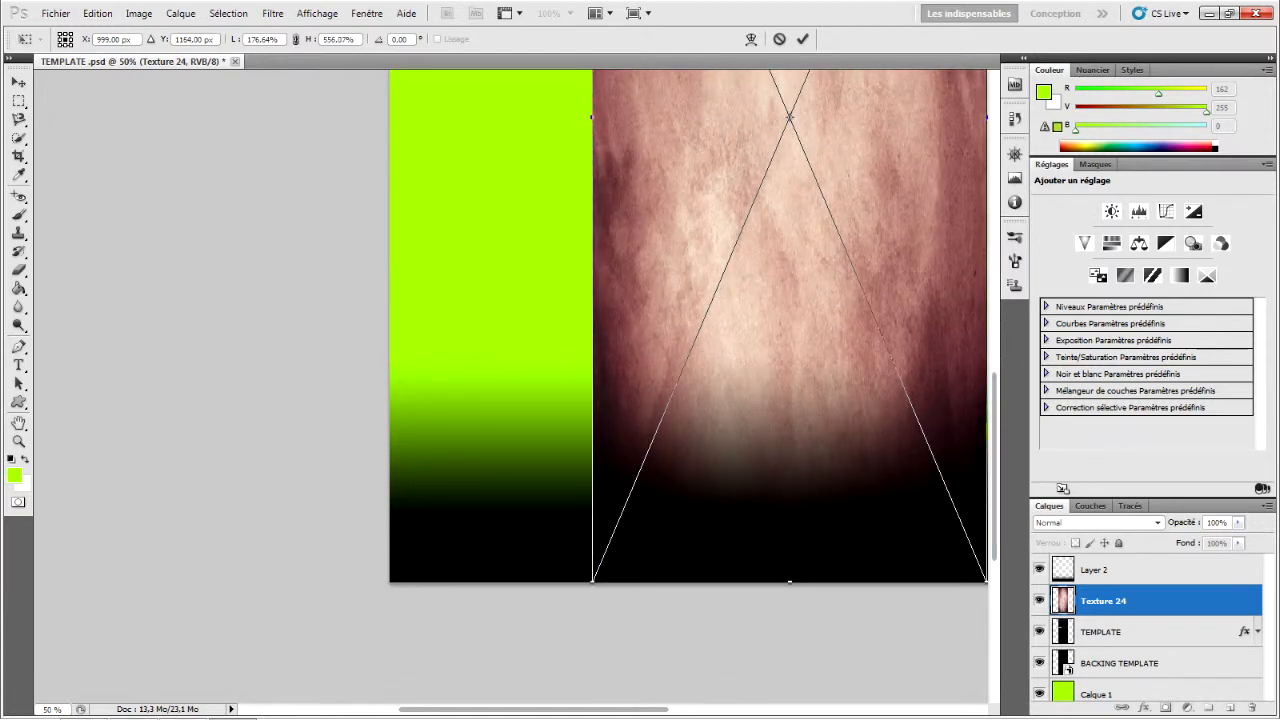
click(802, 38)
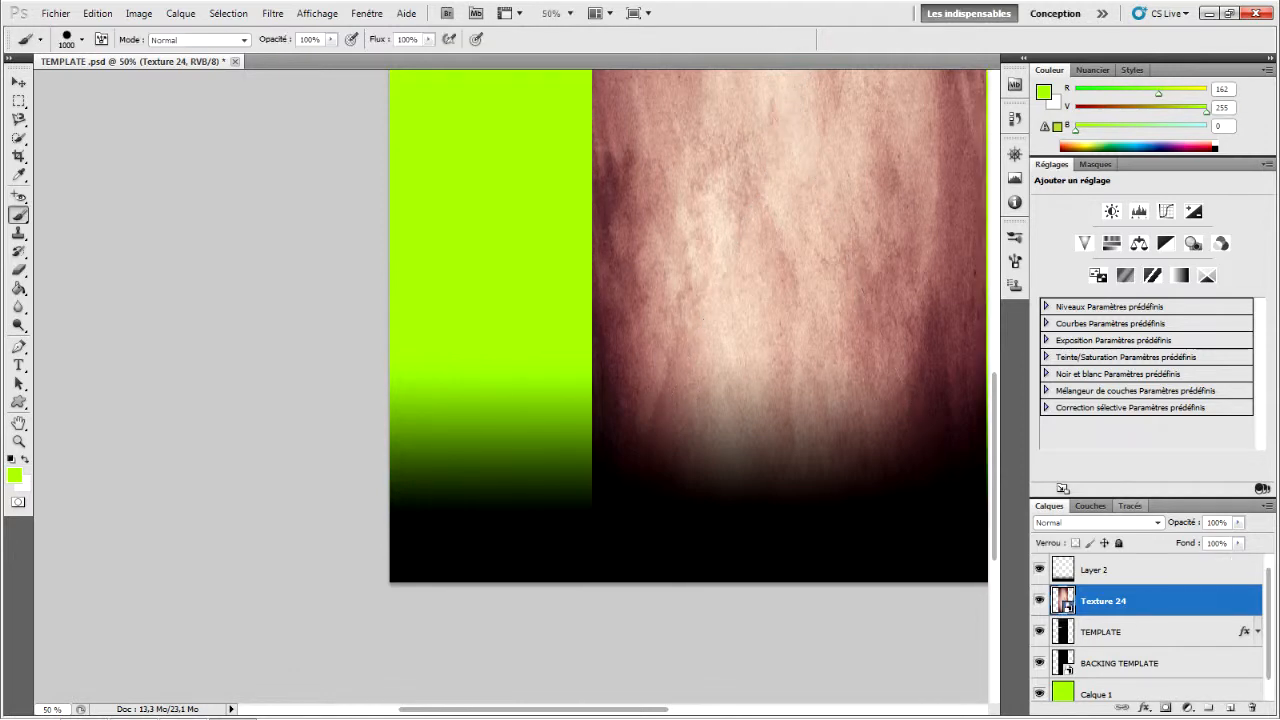
Step: Try the Différence and Exclusion blend modes on the Texture 24 layer
click(1097, 522)
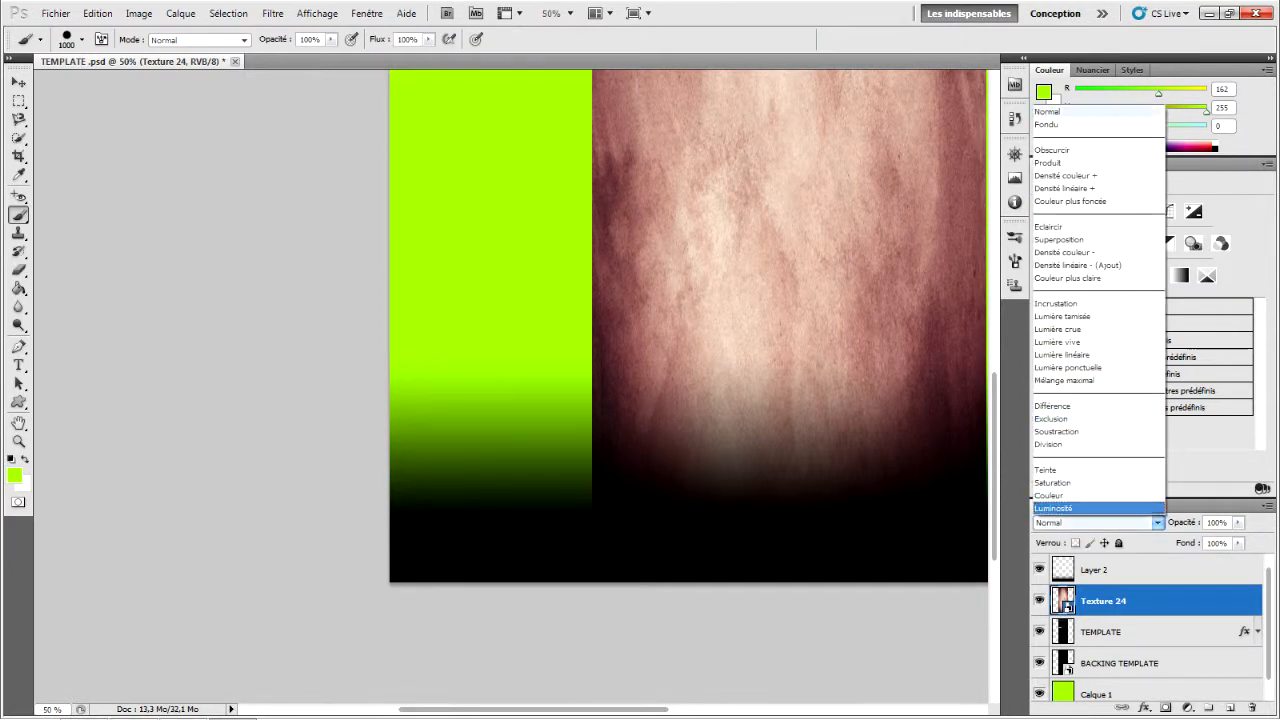
key(Escape)
drag(534, 710, 618, 710)
click(1157, 522)
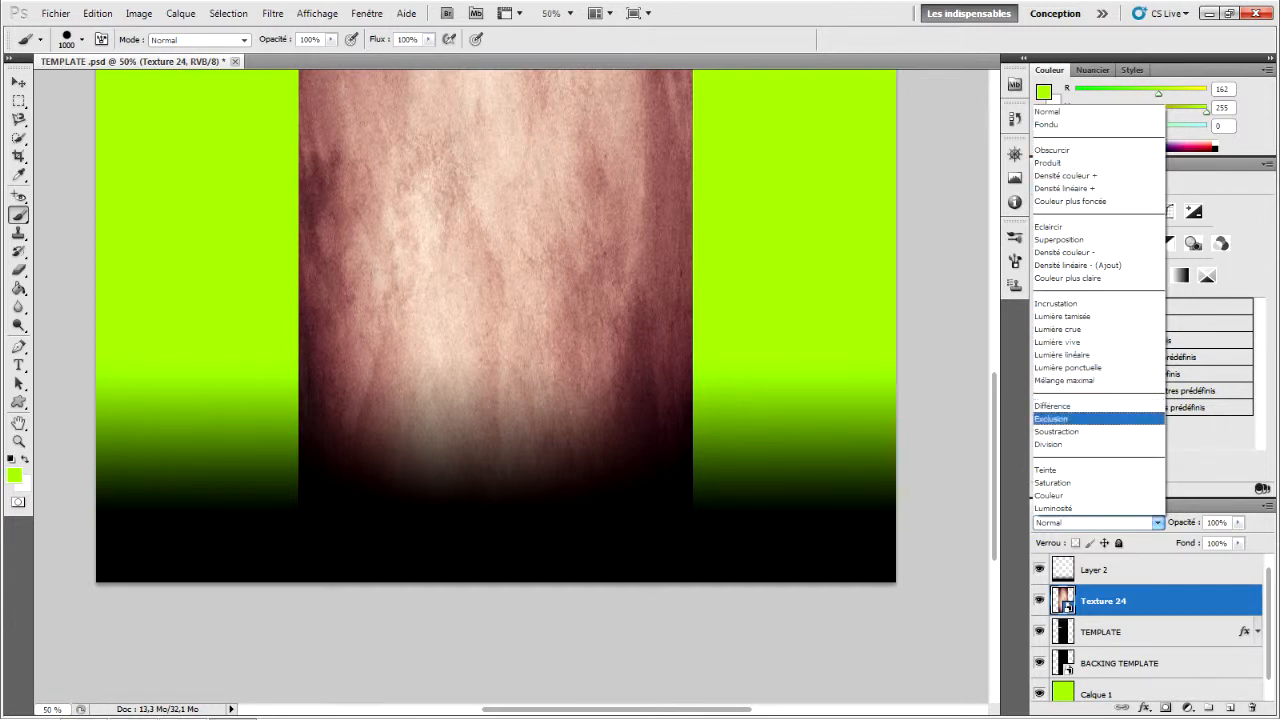
click(1052, 406)
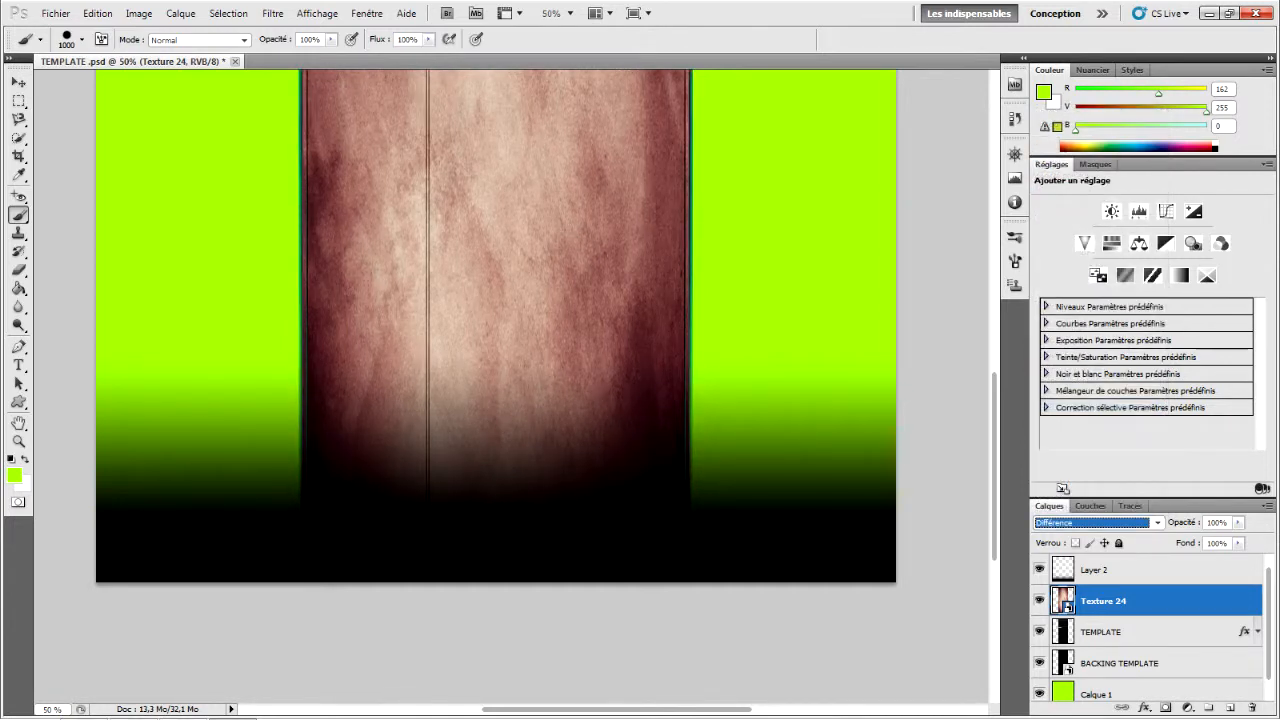
click(1157, 522)
click(1060, 423)
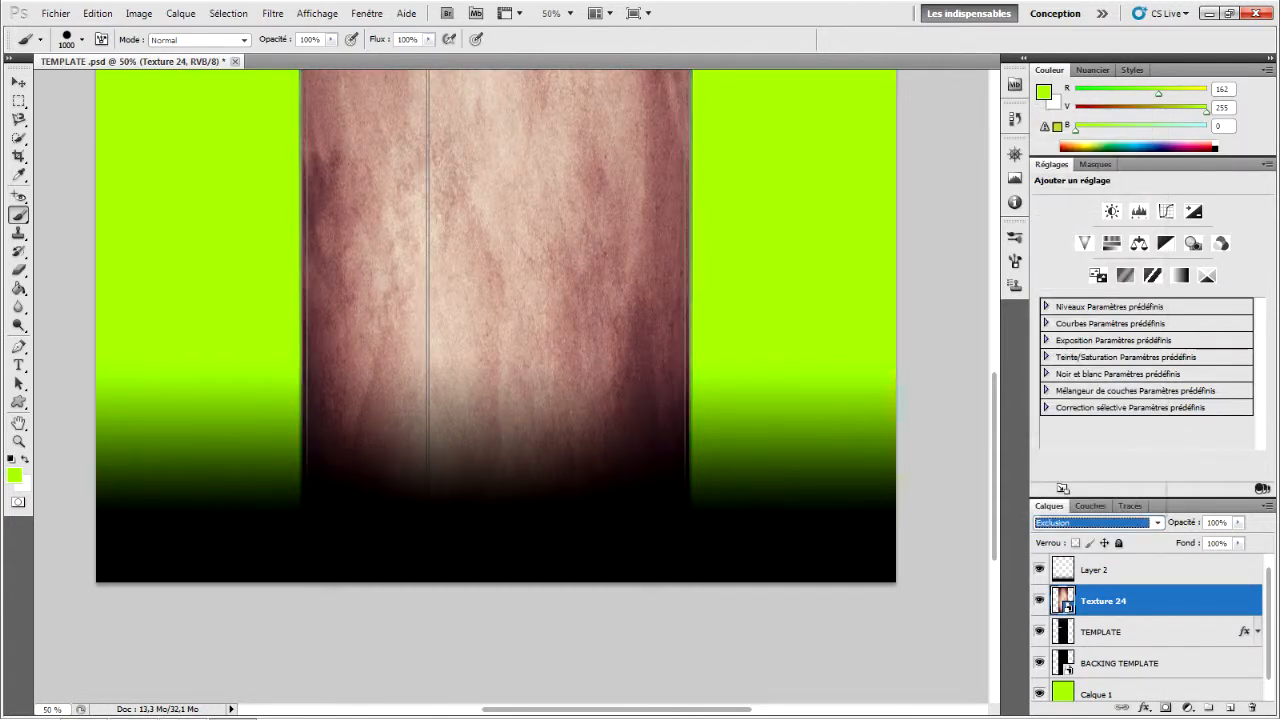
Step: Try the Division and Soustraction blend modes on the Texture 24 layer
click(1157, 522)
click(1060, 445)
click(1157, 522)
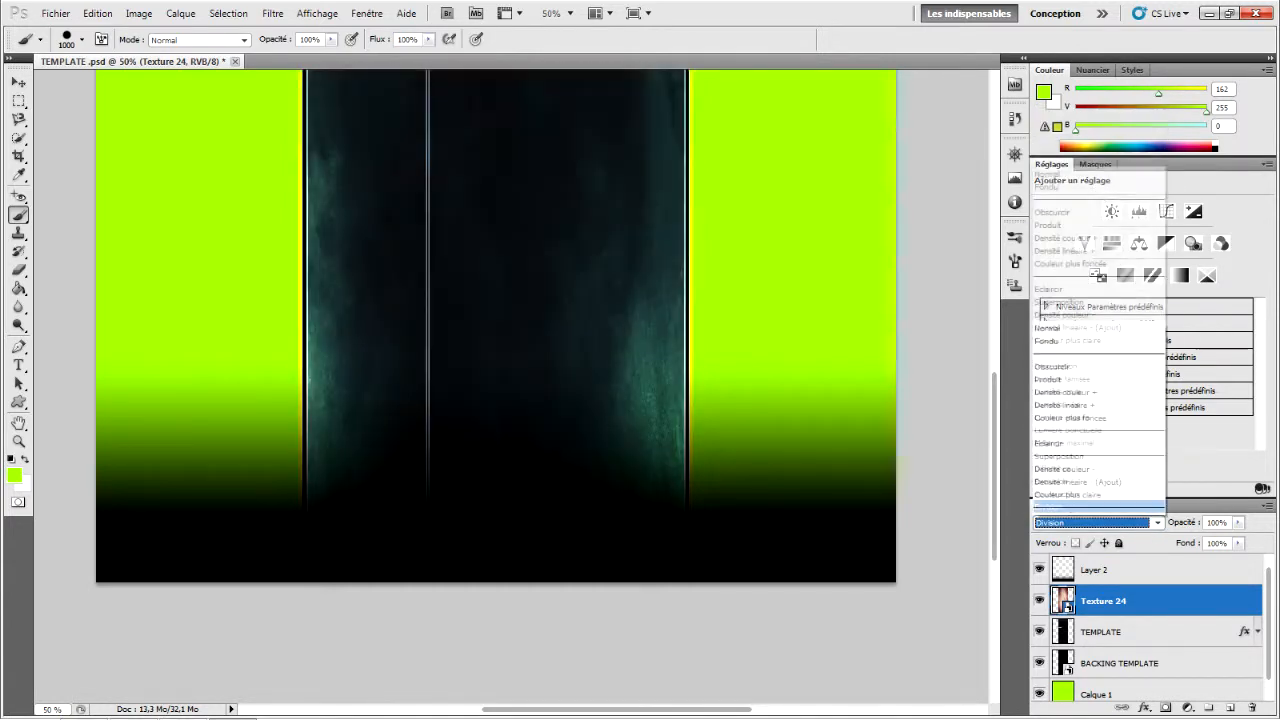
click(1056, 431)
Step: Try the Couleur, Luminosité and Saturation blend modes on the Texture 24 layer
click(1157, 522)
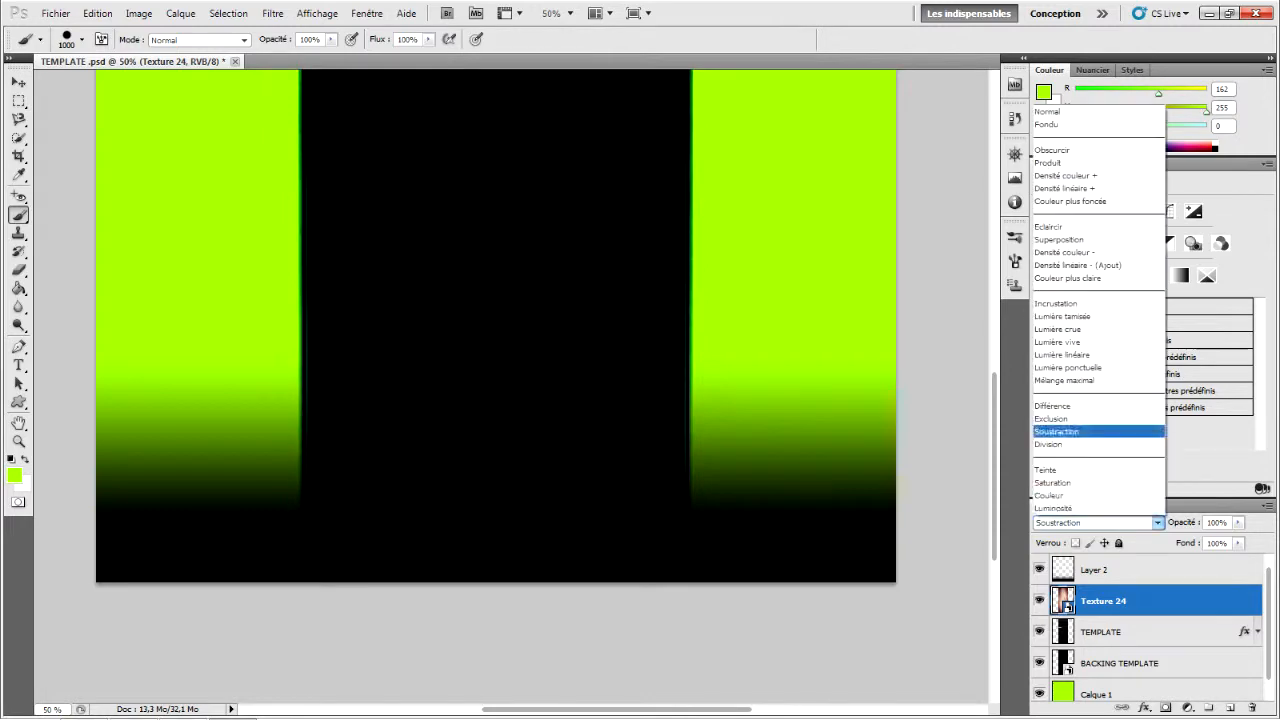
click(1048, 495)
click(1157, 522)
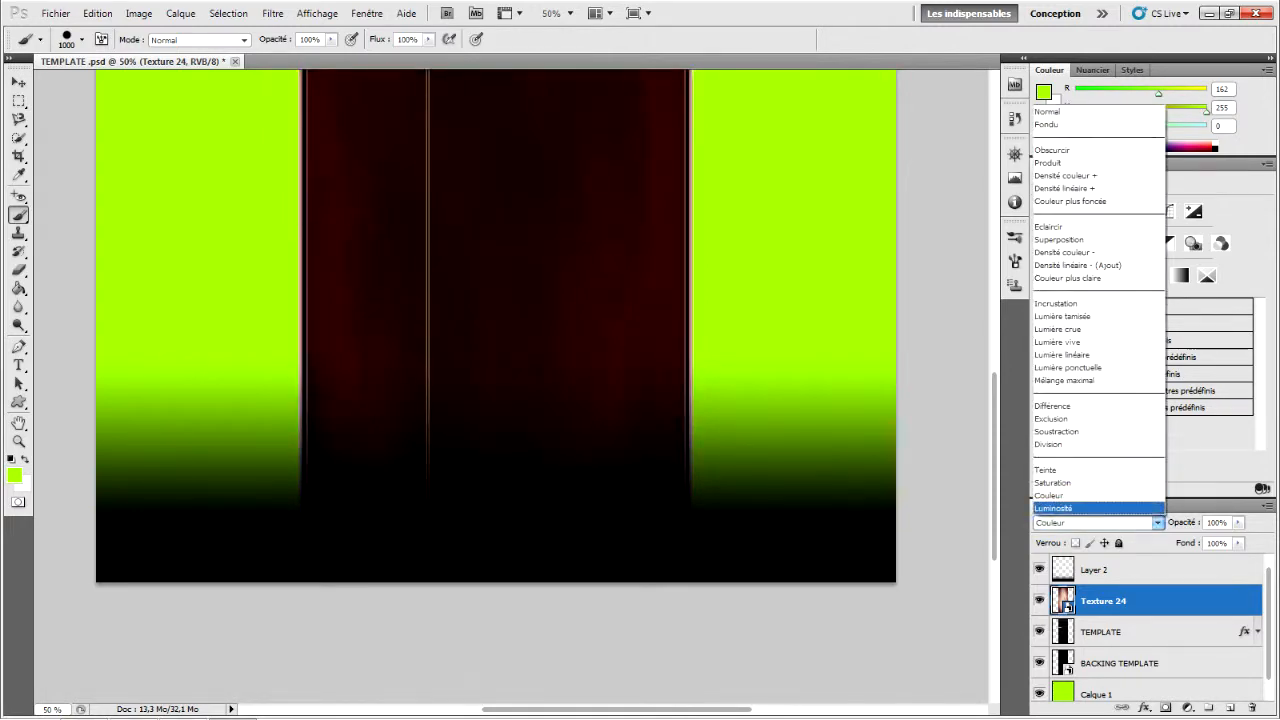
click(1055, 508)
click(1157, 522)
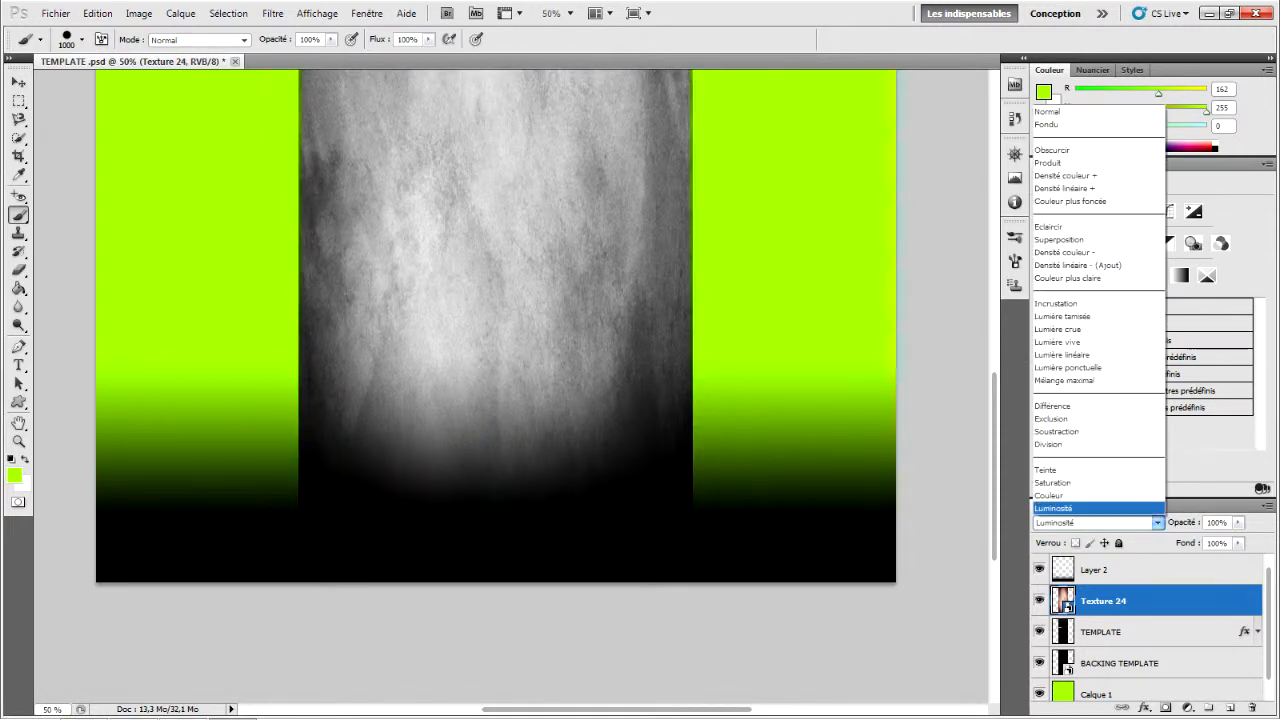
click(1050, 481)
Step: Try the Superposition, Densité linéaire - (Ajout) and Incrustation blend modes on the Texture 24 layer
click(1157, 522)
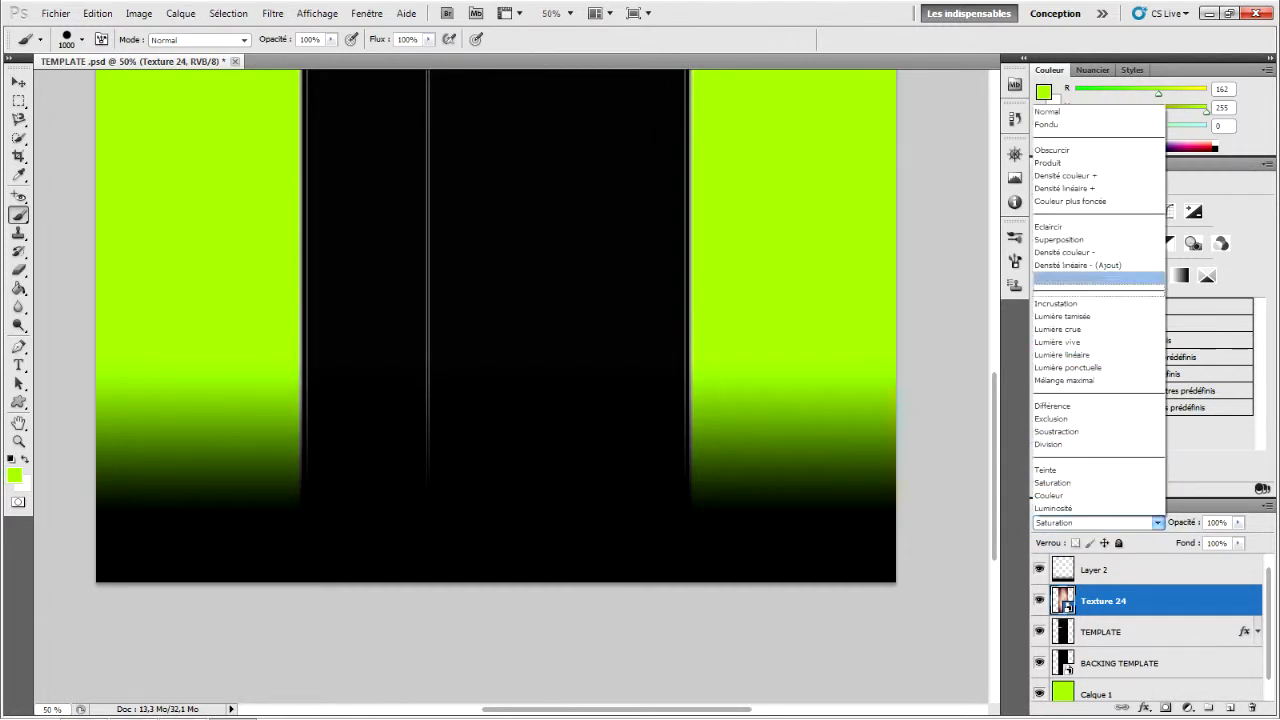
click(1055, 247)
click(1157, 522)
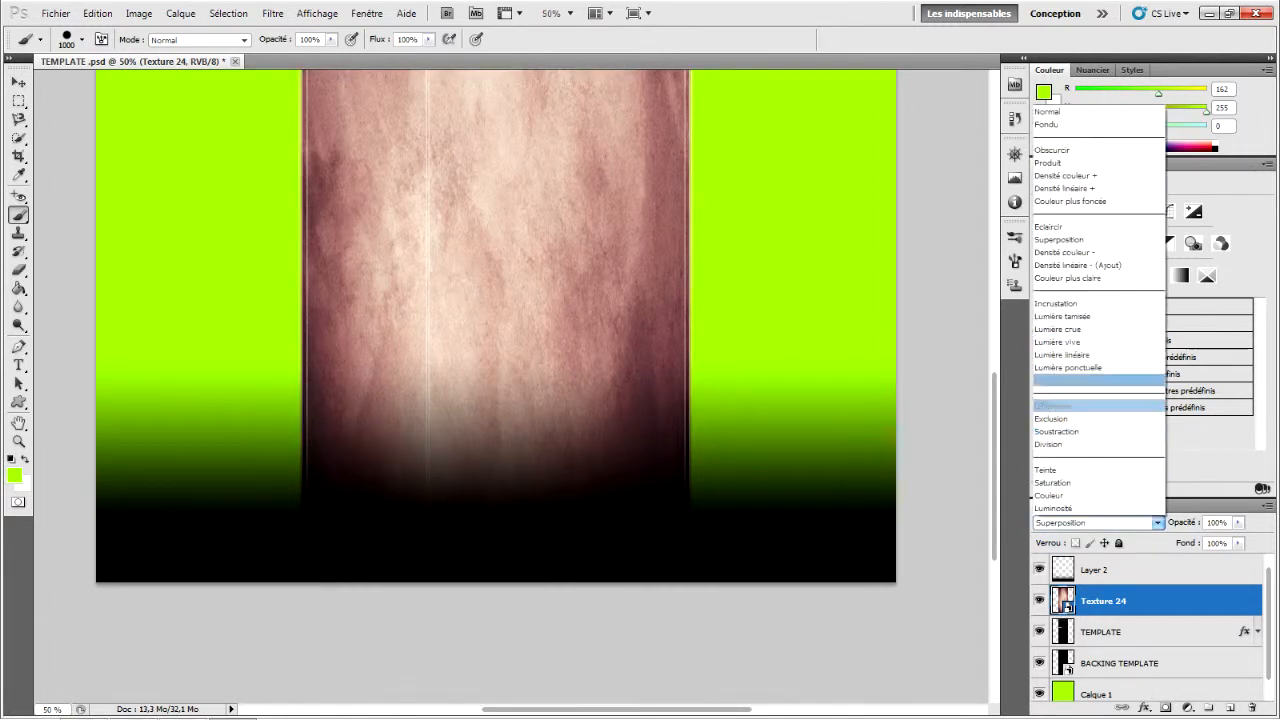
click(1060, 264)
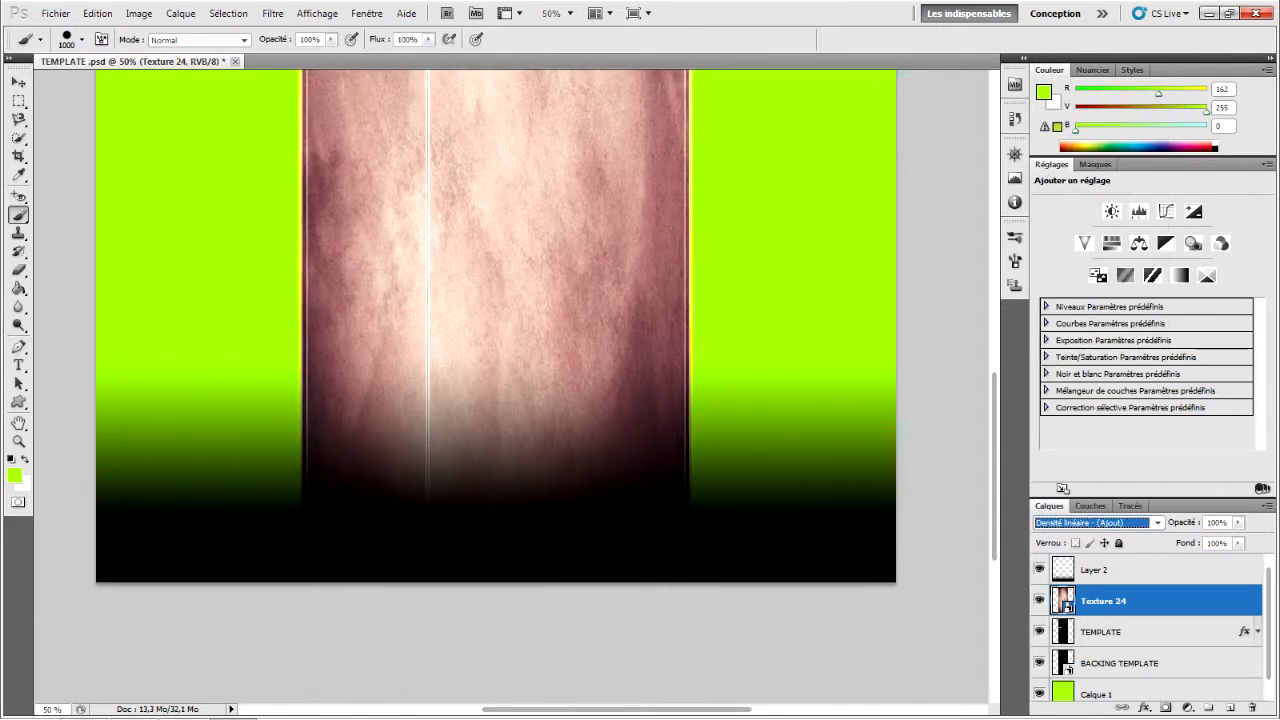
key(Down)
key(Down)
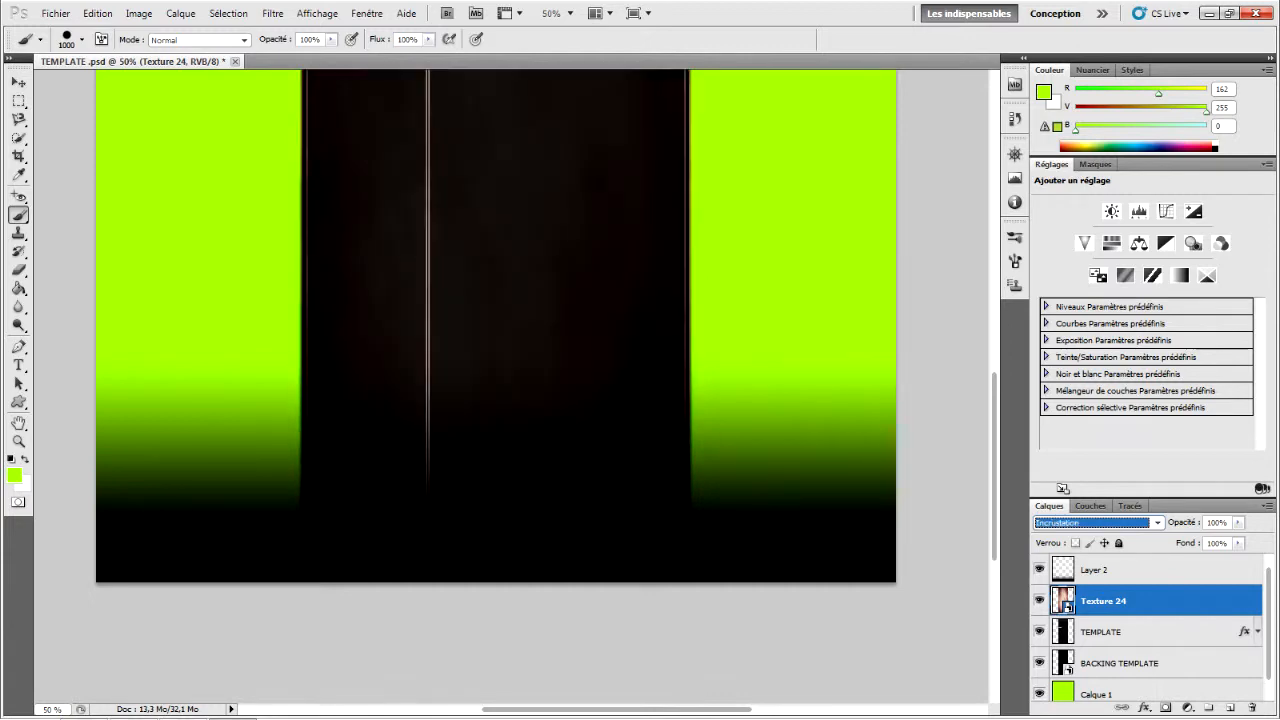
Step: Preview the Lumière crue, Lumière linéaire and Mélange maximal blend modes on the Texture 24 layer over the panels
scroll(496, 386, up, 3)
scroll(496, 386, up, 1)
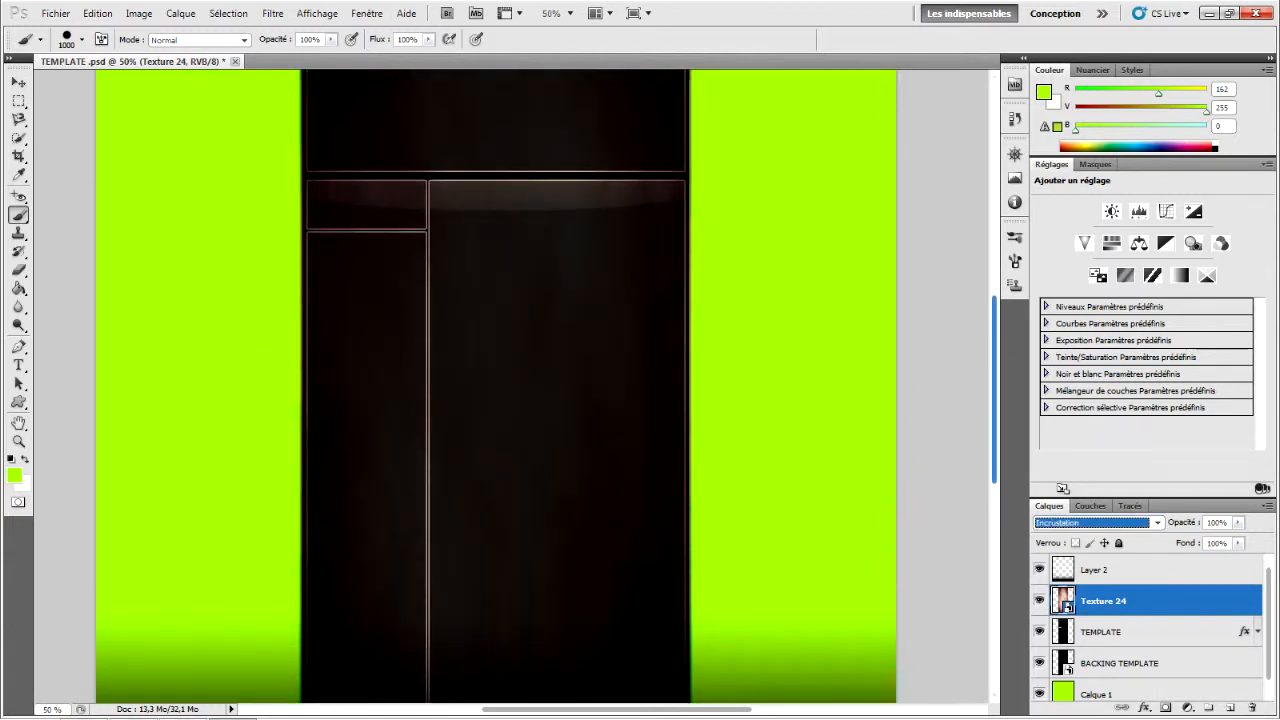
key(Down)
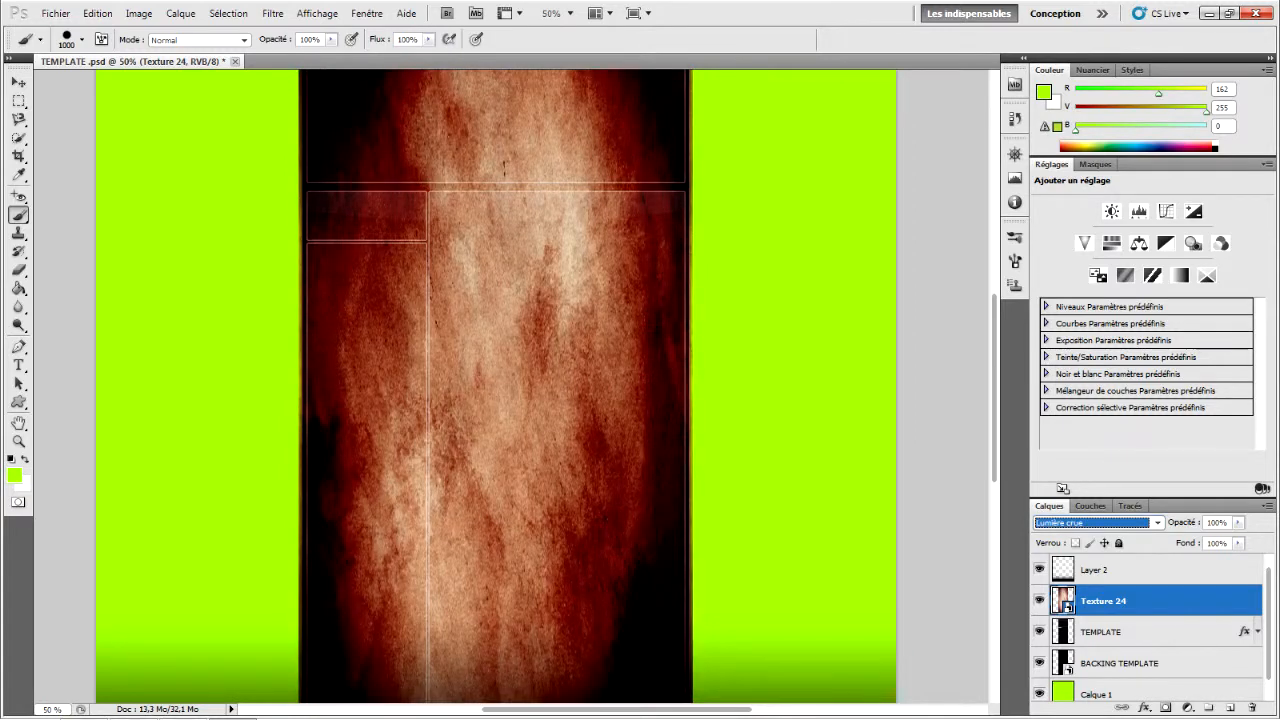
key(Down)
key(Down)
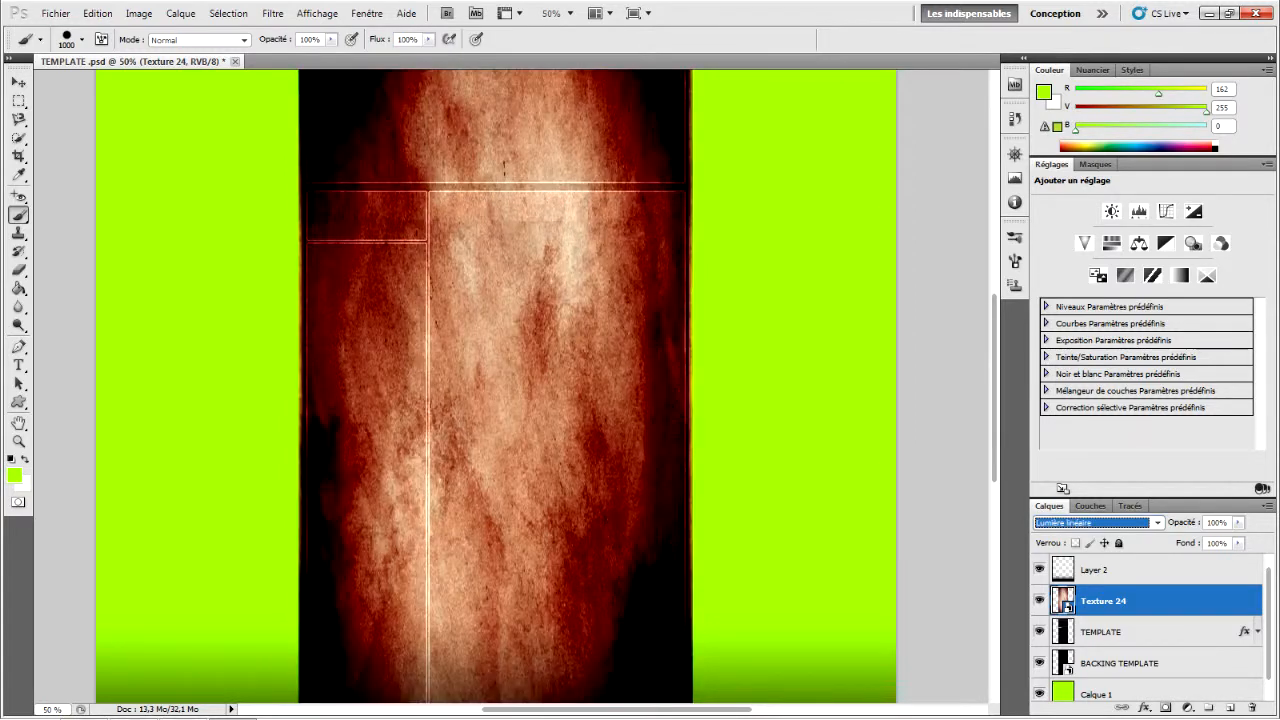
key(Down)
key(Down)
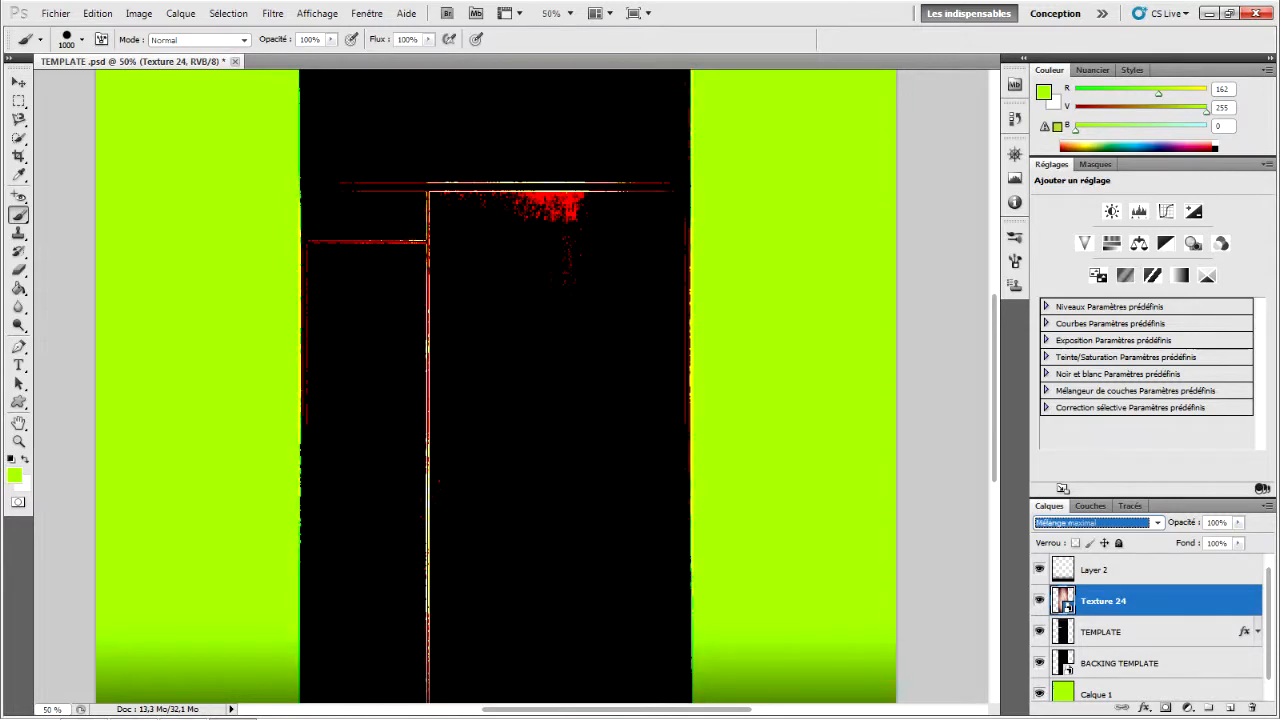
Step: Compare the Soustraction, Division, Saturation and Luminosité blend modes on the Texture 24 layer
key(Down)
key(Down)
key(Down)
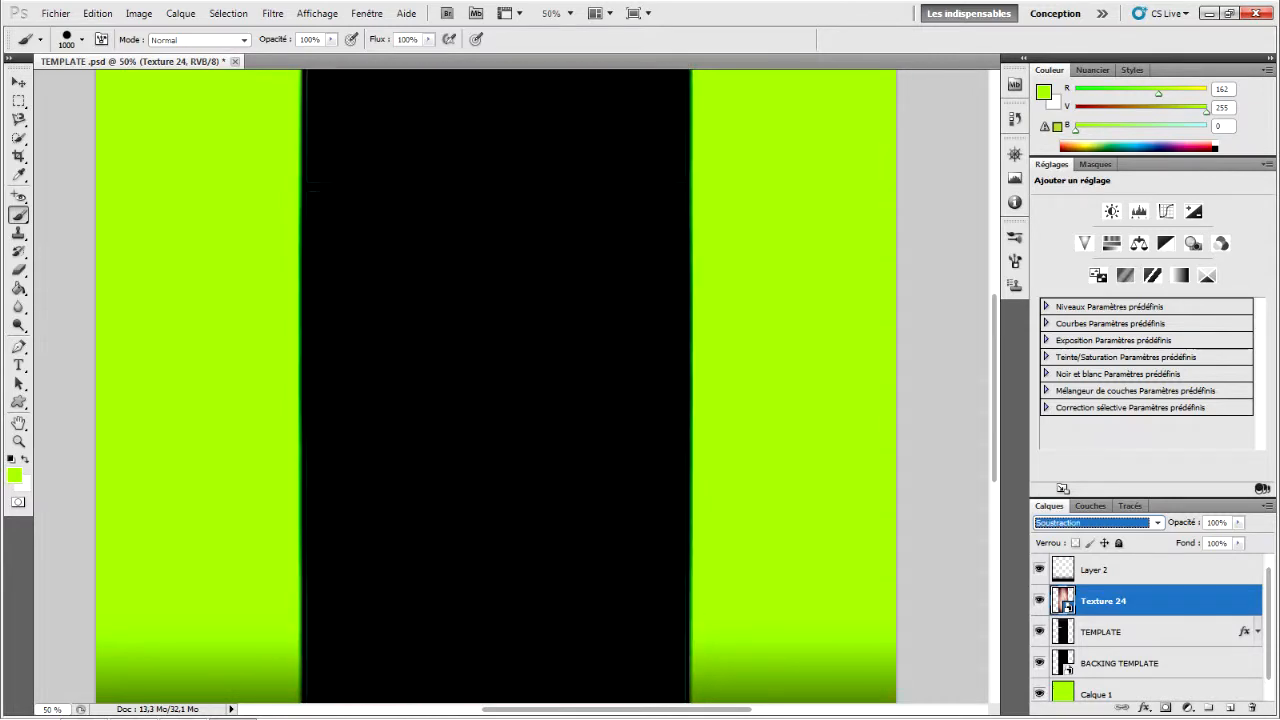
key(Down)
key(Up)
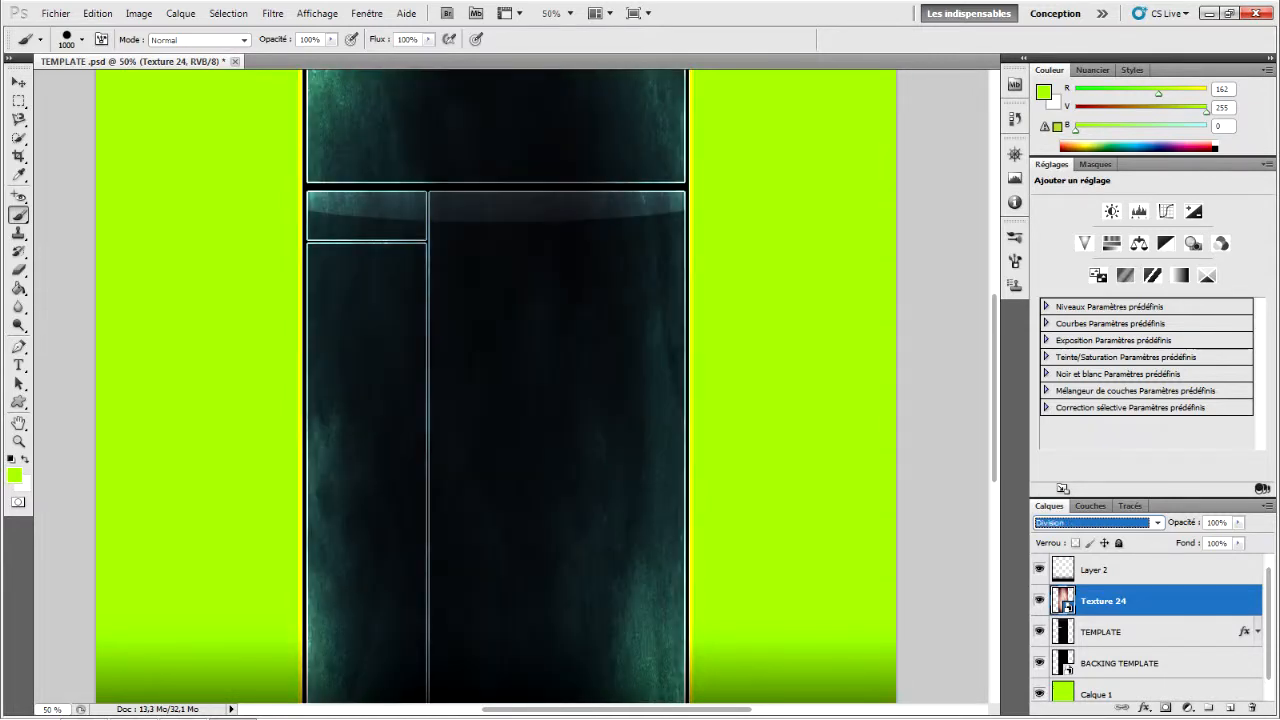
key(Down)
key(Down)
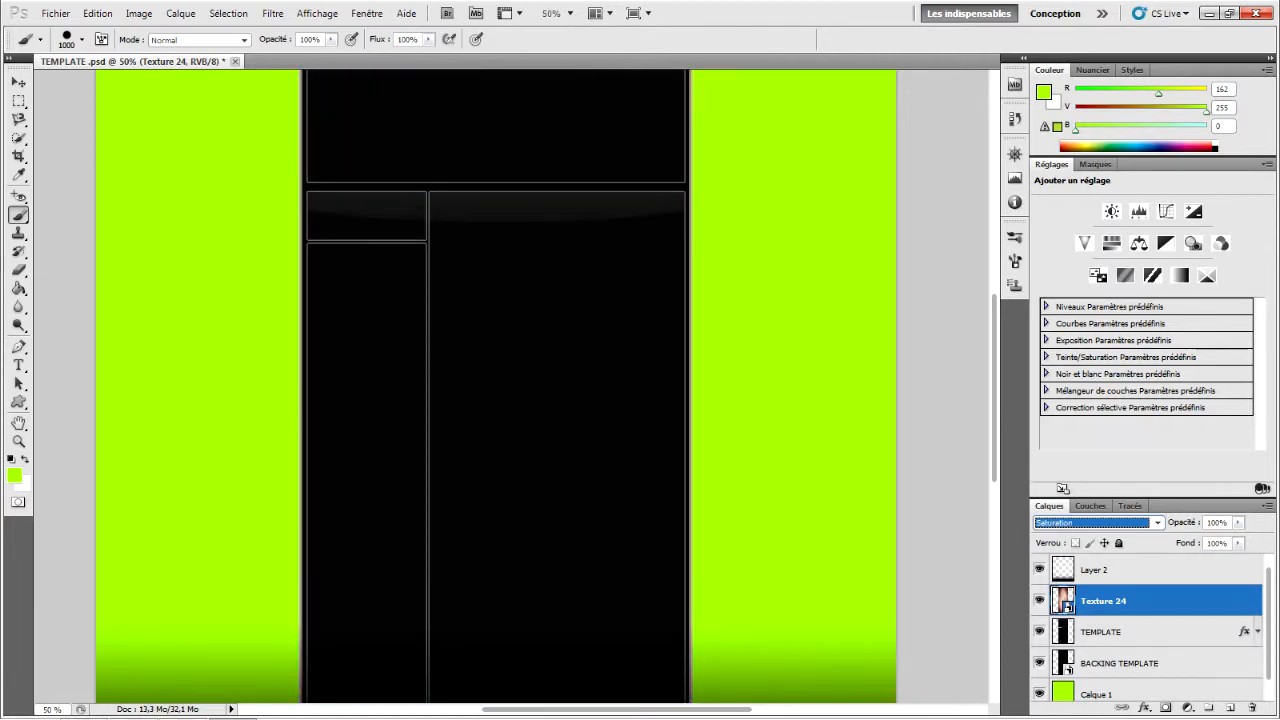
key(Down)
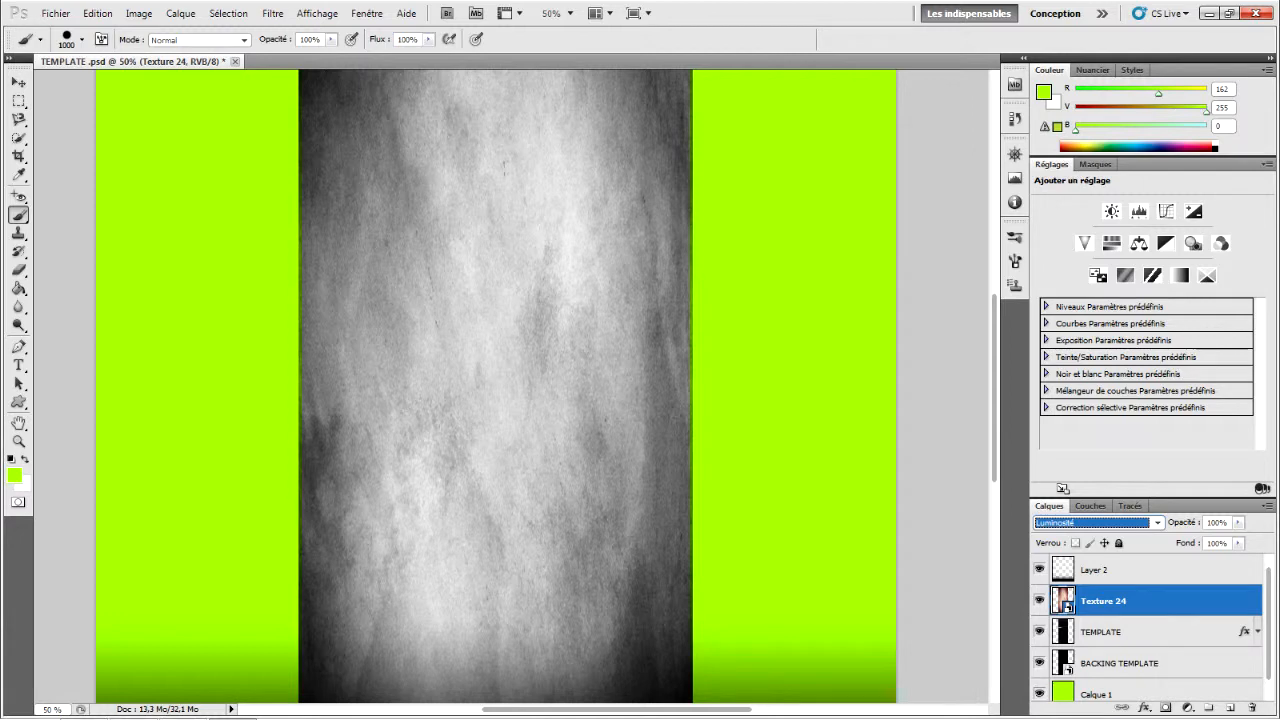
Step: Set the Texture 24 layer's blend mode to Division
key(Up)
key(Up)
key(Up)
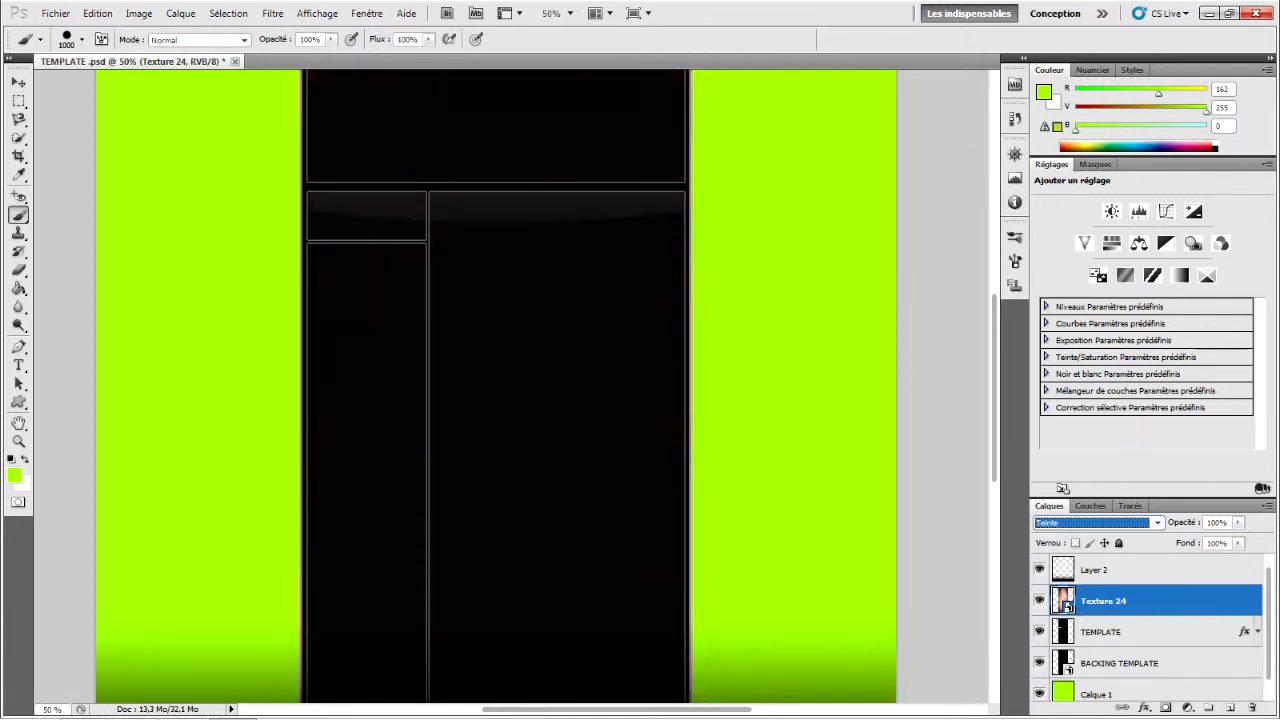
key(Up)
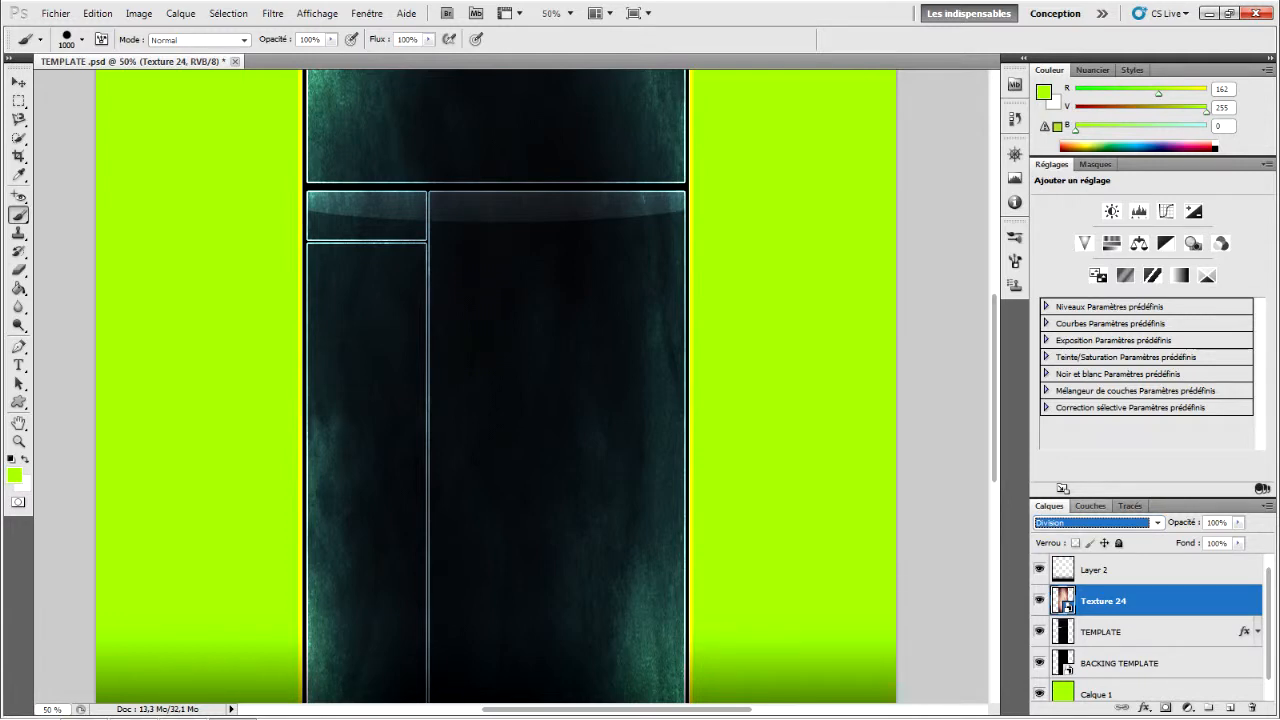
Step: Add two new empty layers directly above the lime green Calque 1 layer
click(1100, 693)
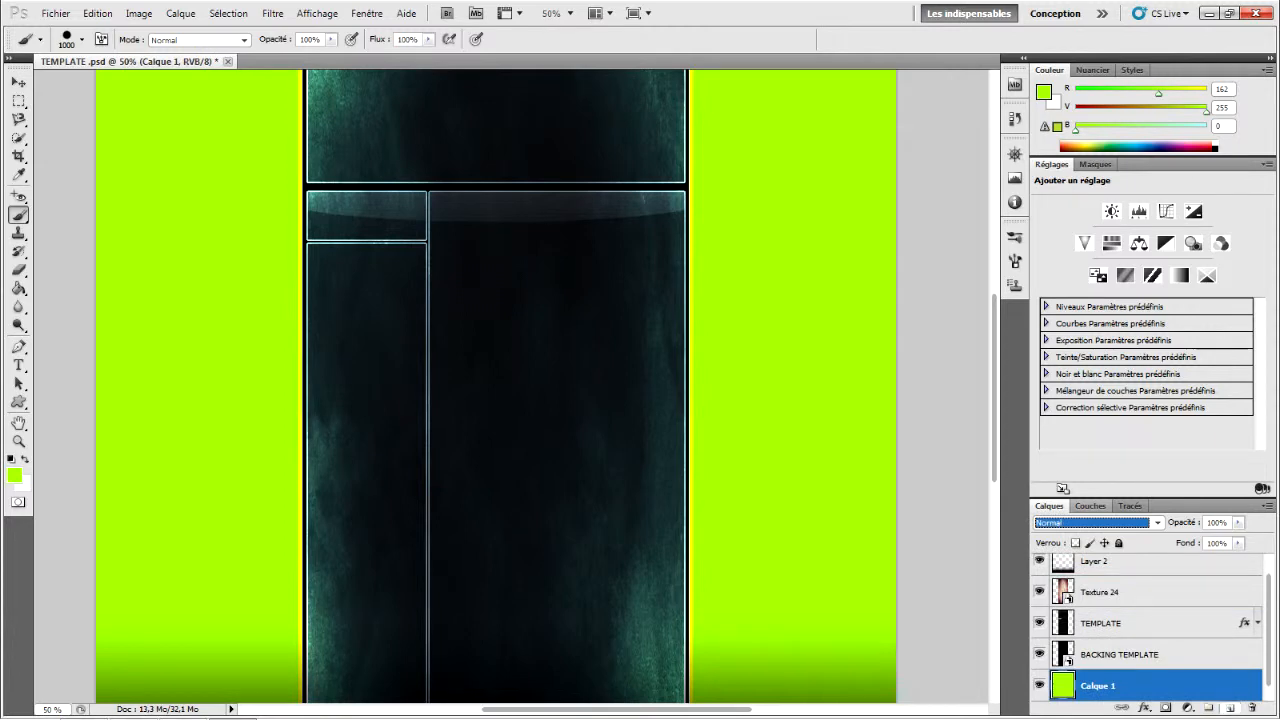
click(1231, 707)
click(1231, 707)
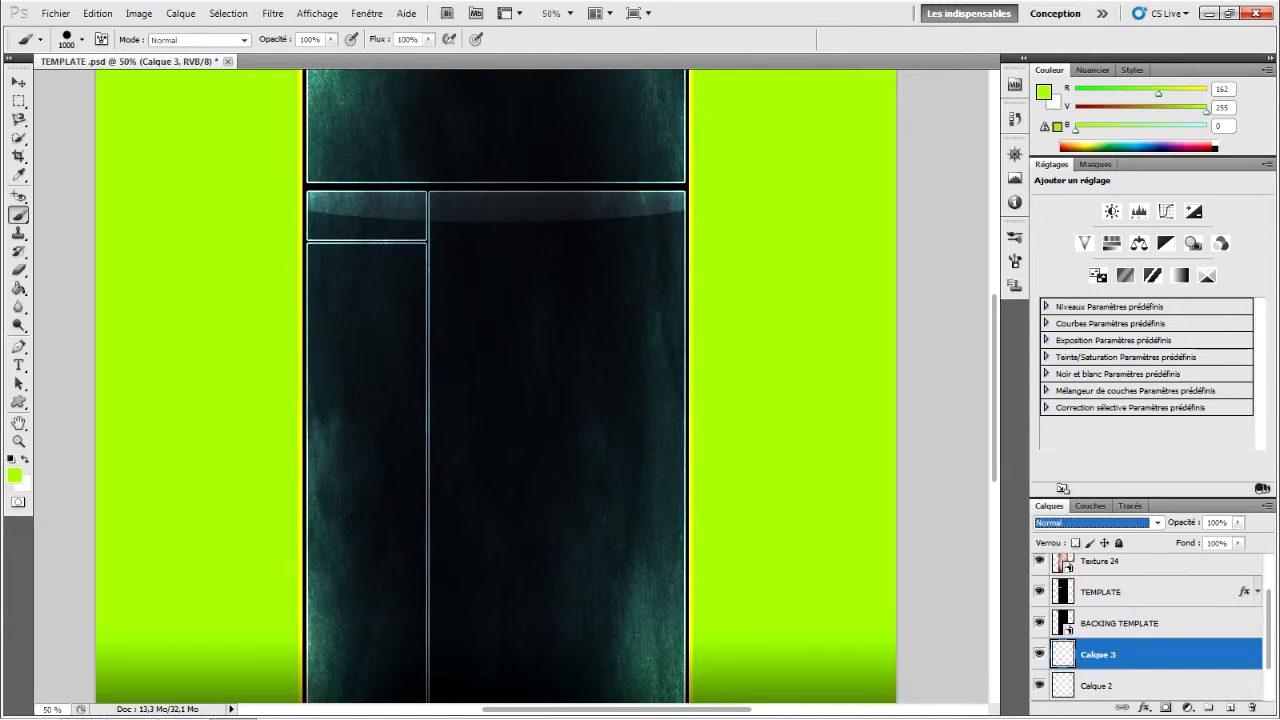
Step: Import the striped Mesh (2) image from the Textures folder onto the empty Calque 2 layer
click(1098, 685)
click(55, 13)
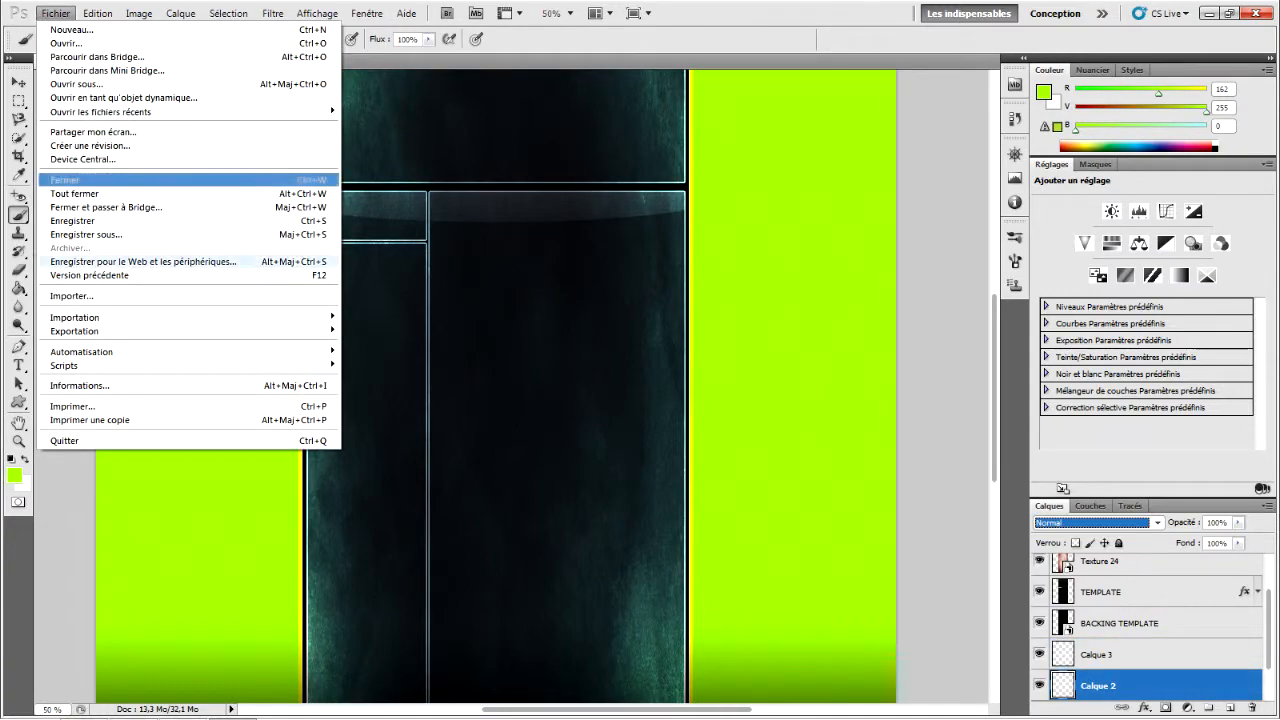
click(80, 296)
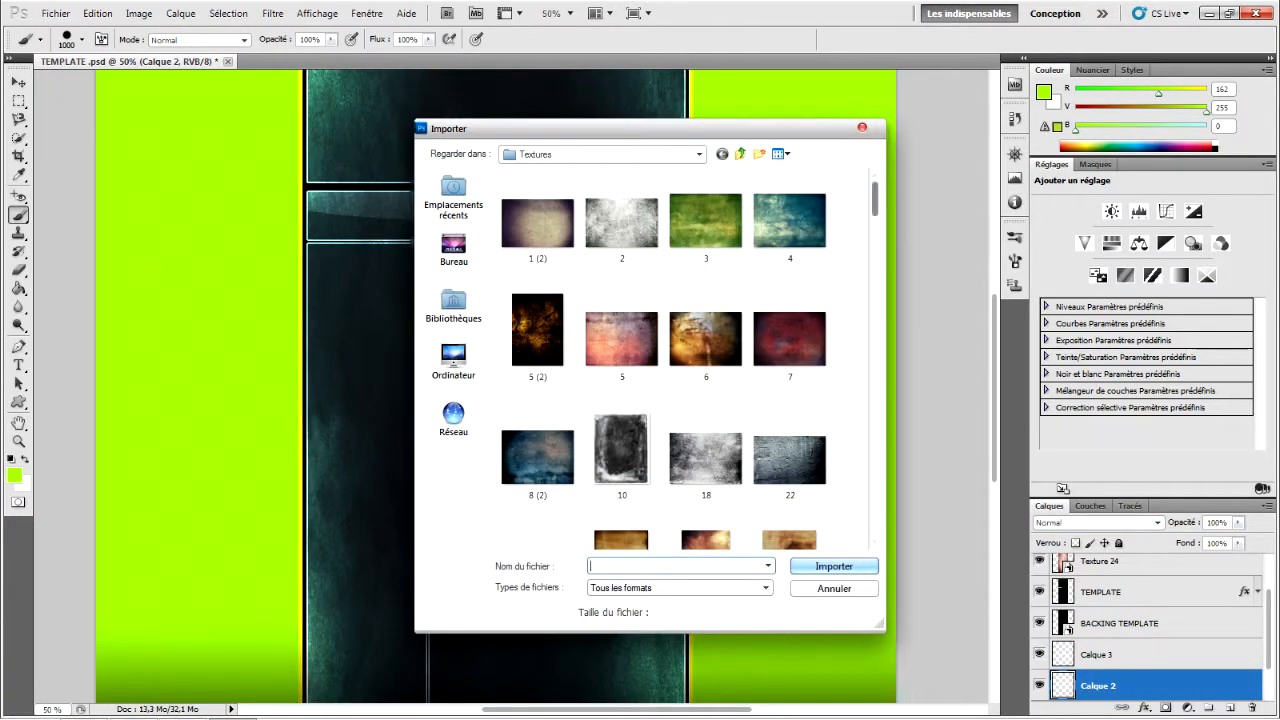
scroll(875, 199, down, 10)
scroll(690, 359, down, 10)
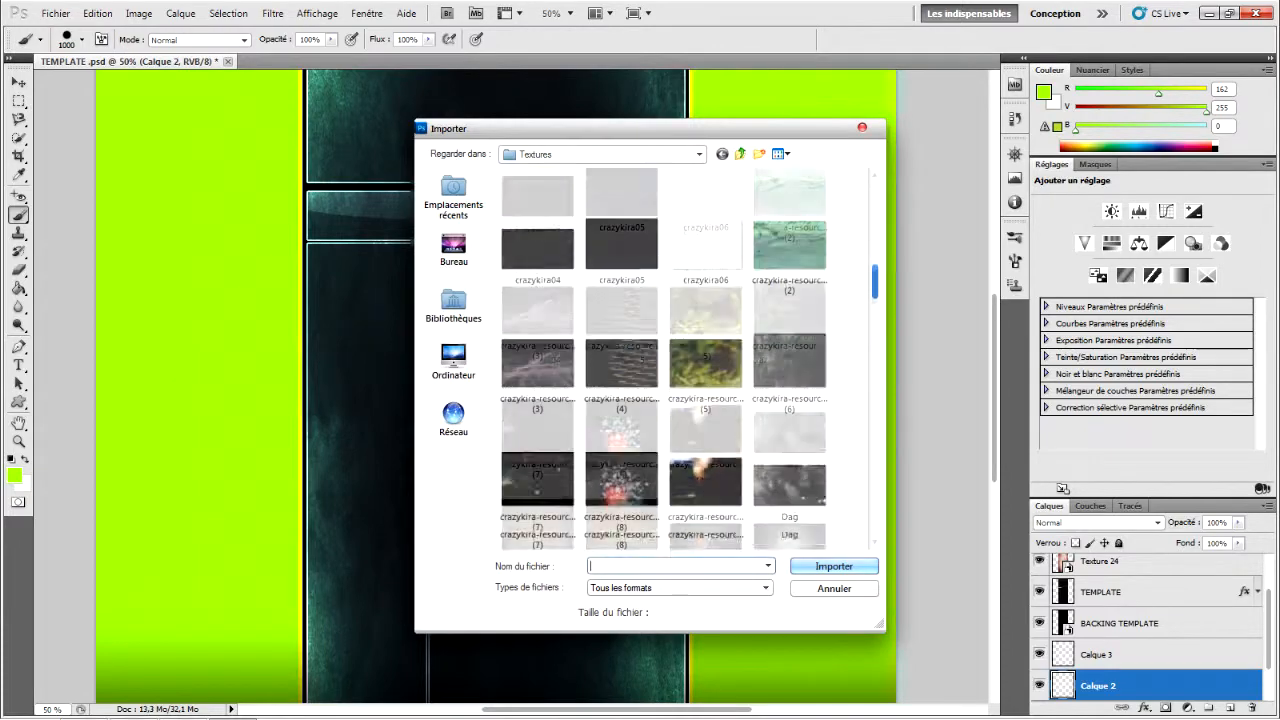
scroll(688, 360, down, 5)
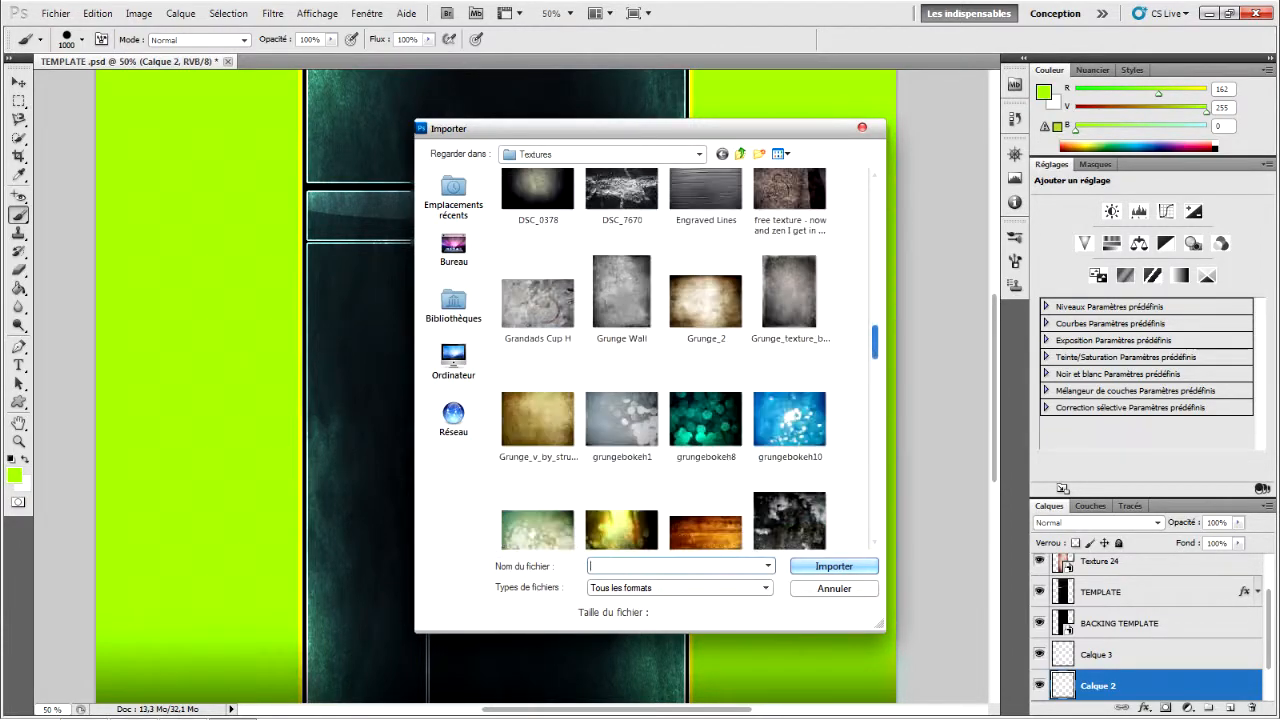
scroll(688, 360, down, 8)
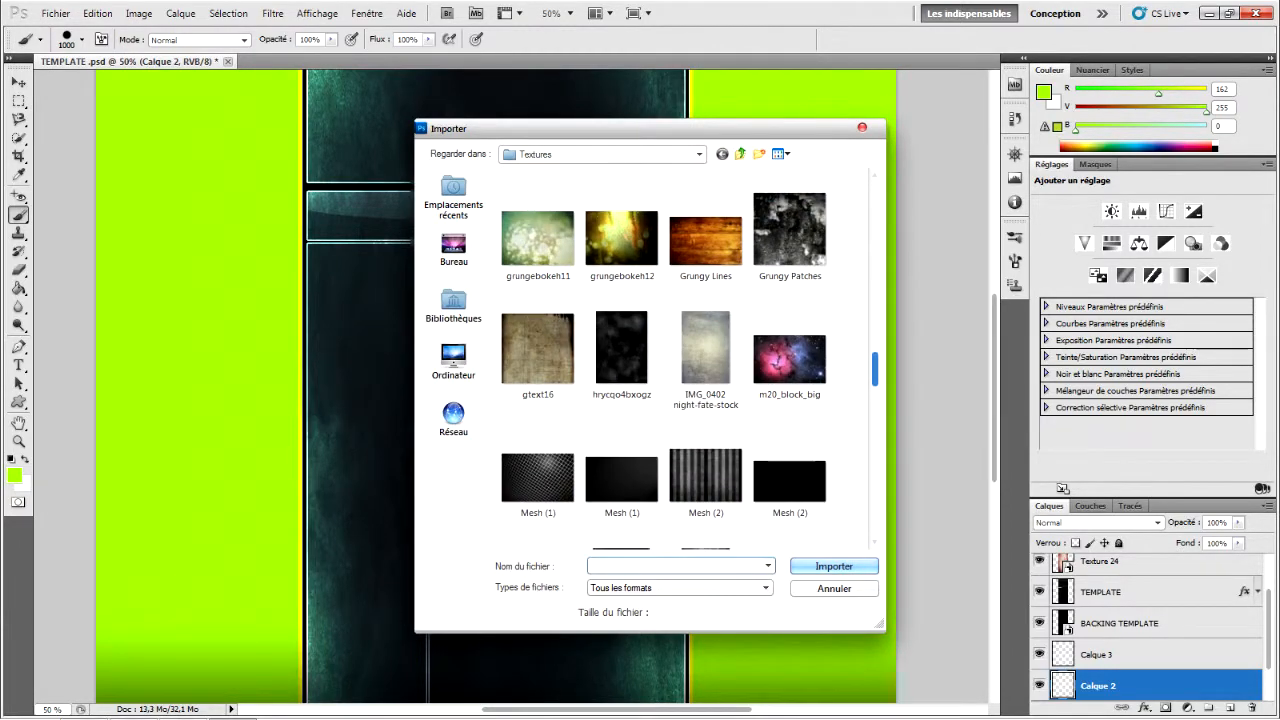
scroll(688, 360, down, 1)
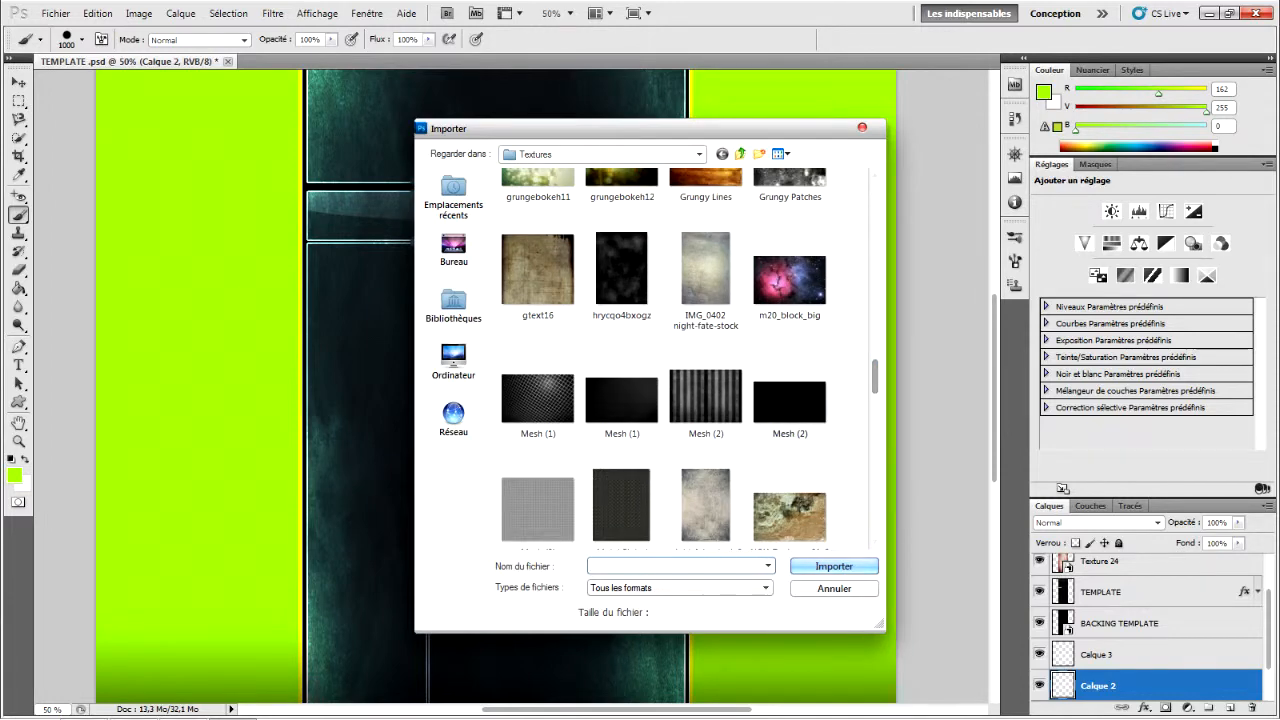
double_click(702, 415)
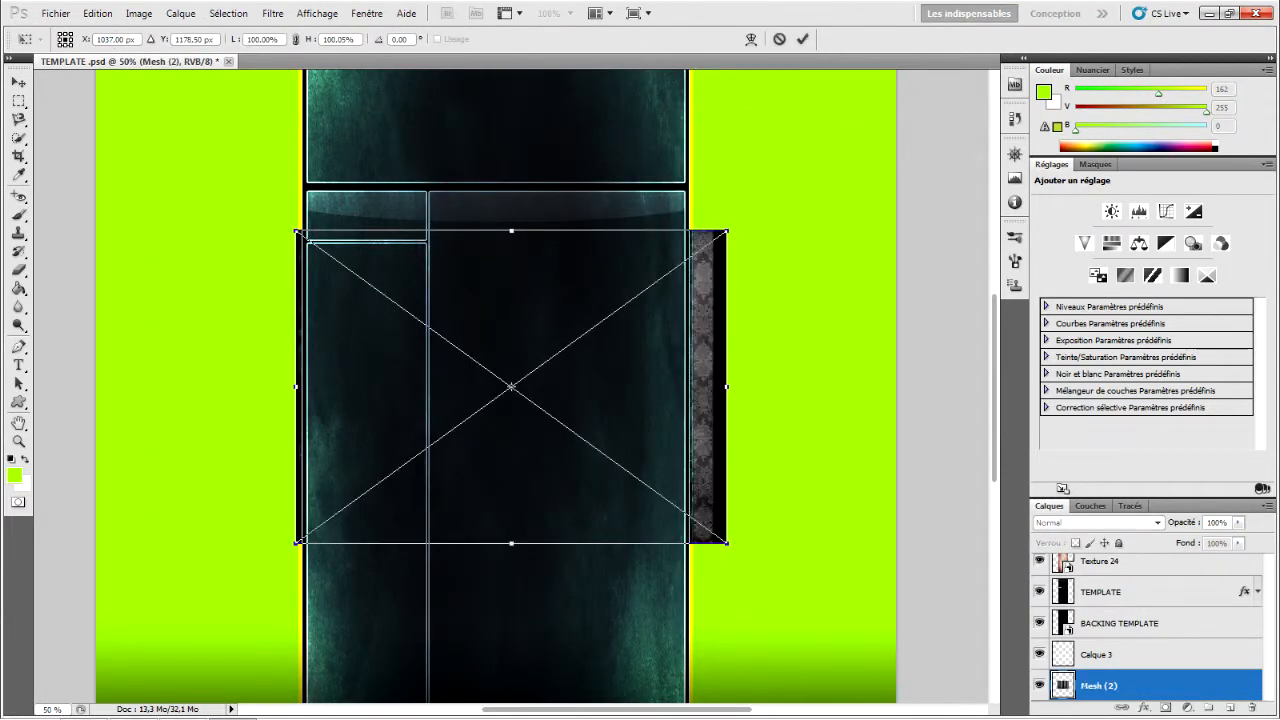
Step: Narrow the placed Mesh (2) texture to 48.80% width and fit it over the green strip left of the panels
drag(726, 386, 541, 386)
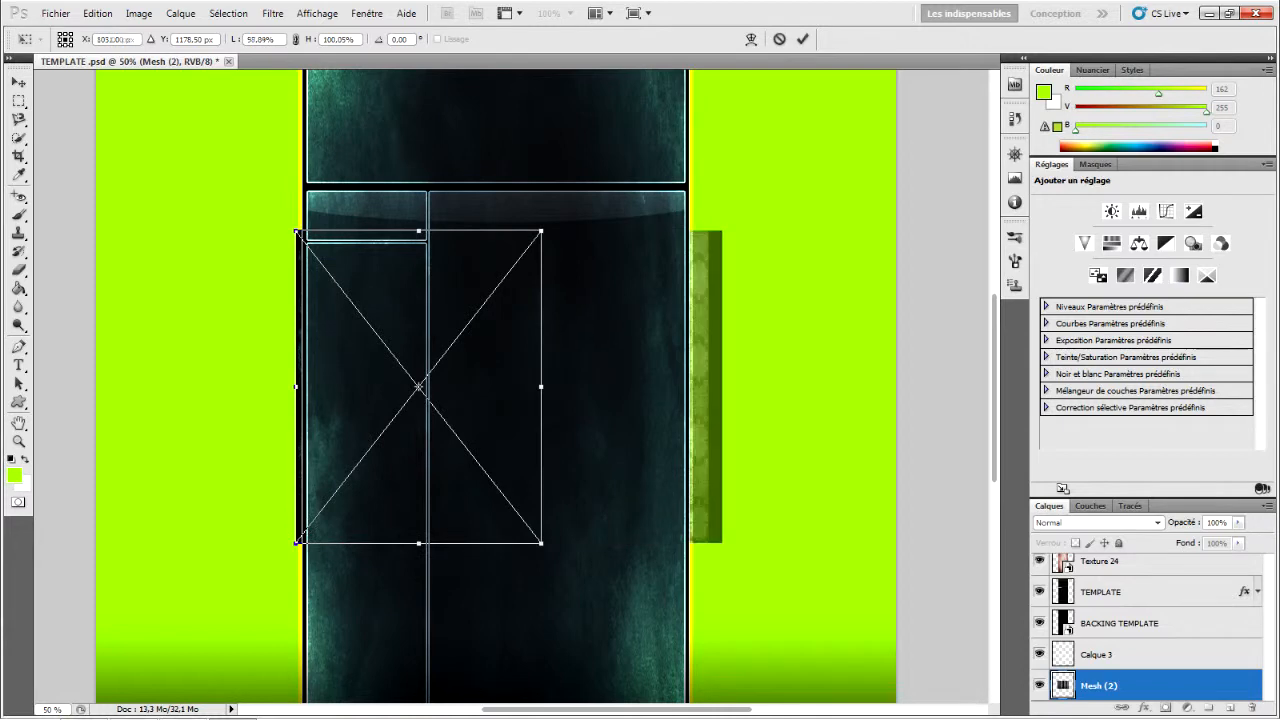
drag(418, 386, 220, 398)
drag(343, 398, 305, 398)
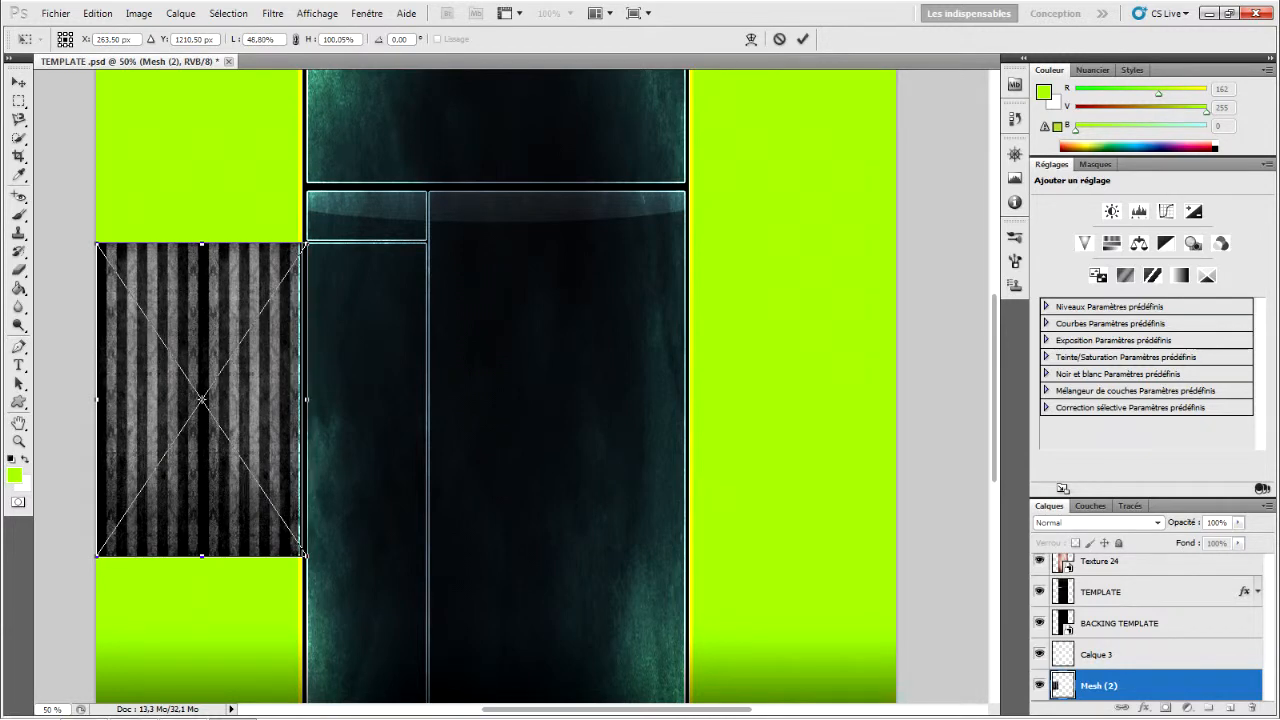
Step: Stretch the Mesh (2) texture to the full page height, about 297% vertical scale, and commit the placement
scroll(495, 390, up, 5)
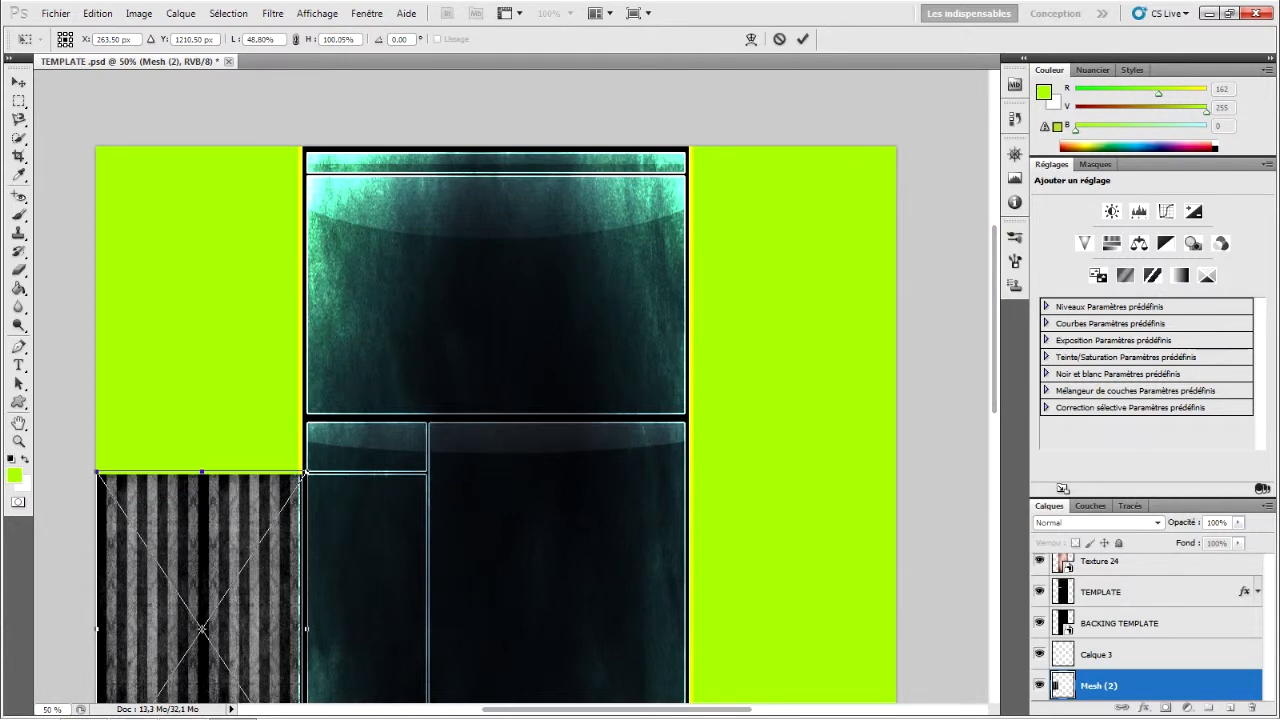
drag(202, 474, 202, 145)
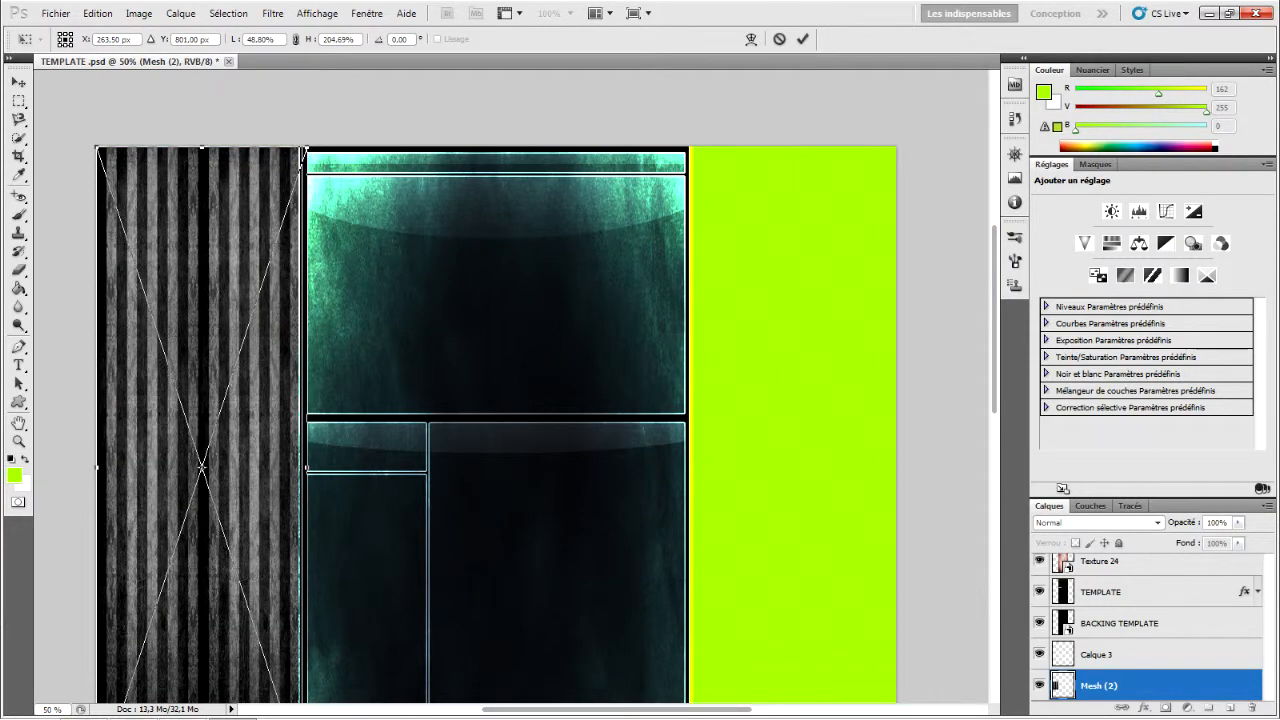
scroll(500, 400, down, 5)
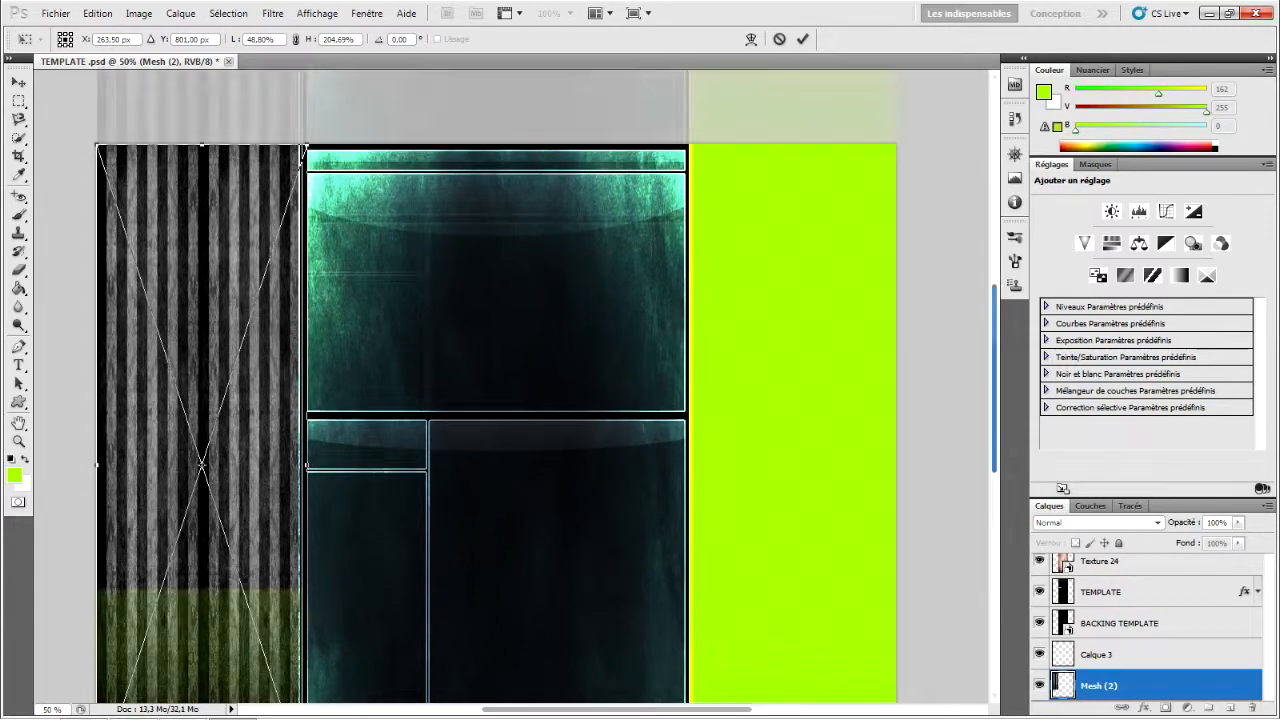
scroll(500, 400, down, 3)
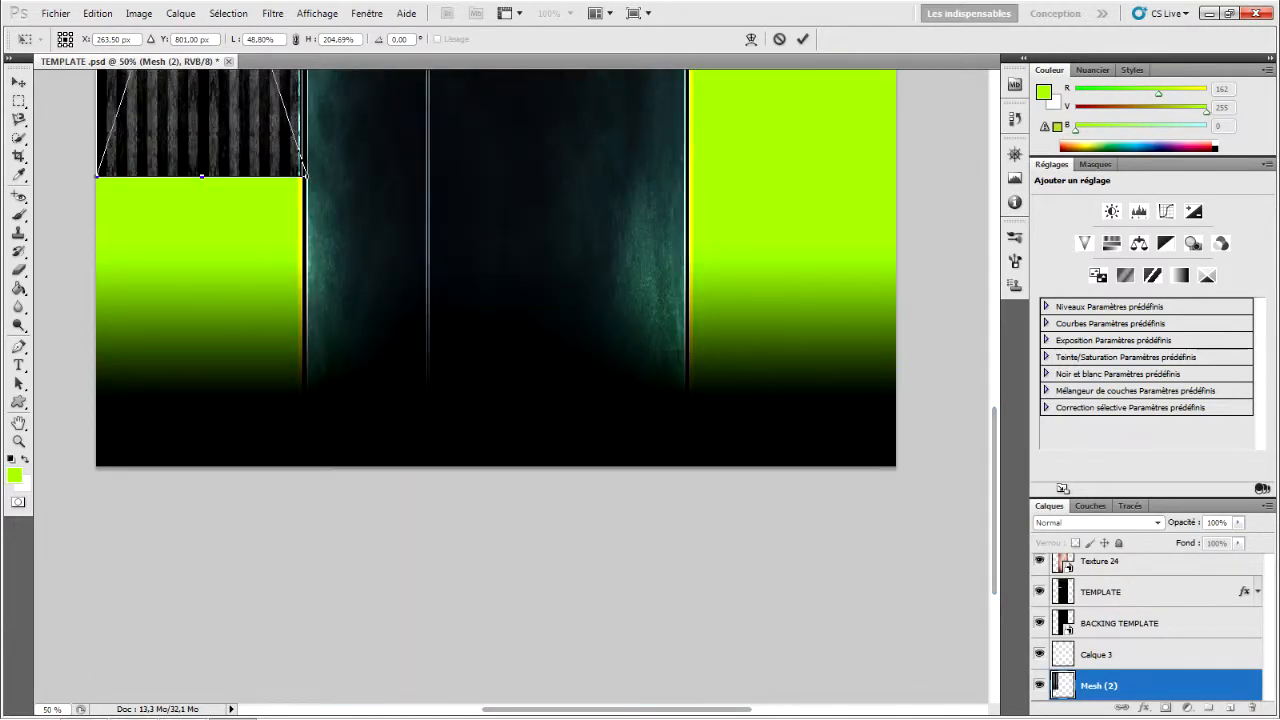
drag(202, 177, 202, 183)
drag(202, 447, 202, 477)
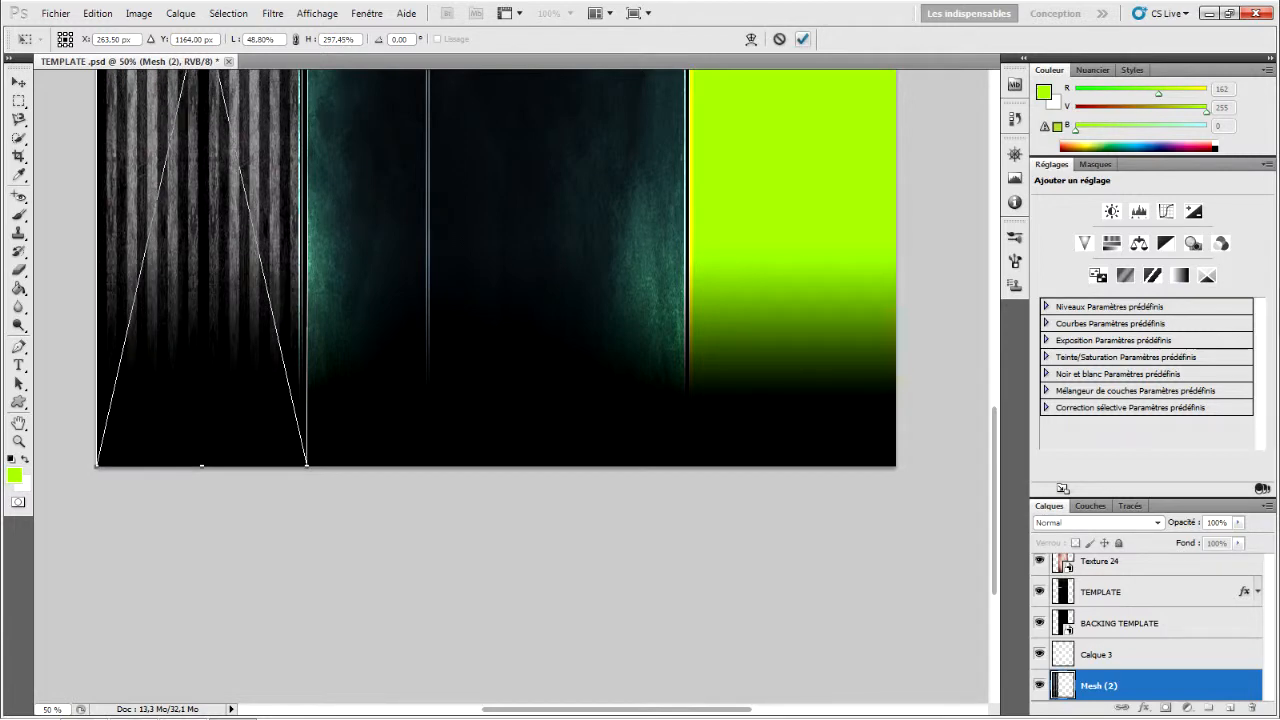
click(802, 38)
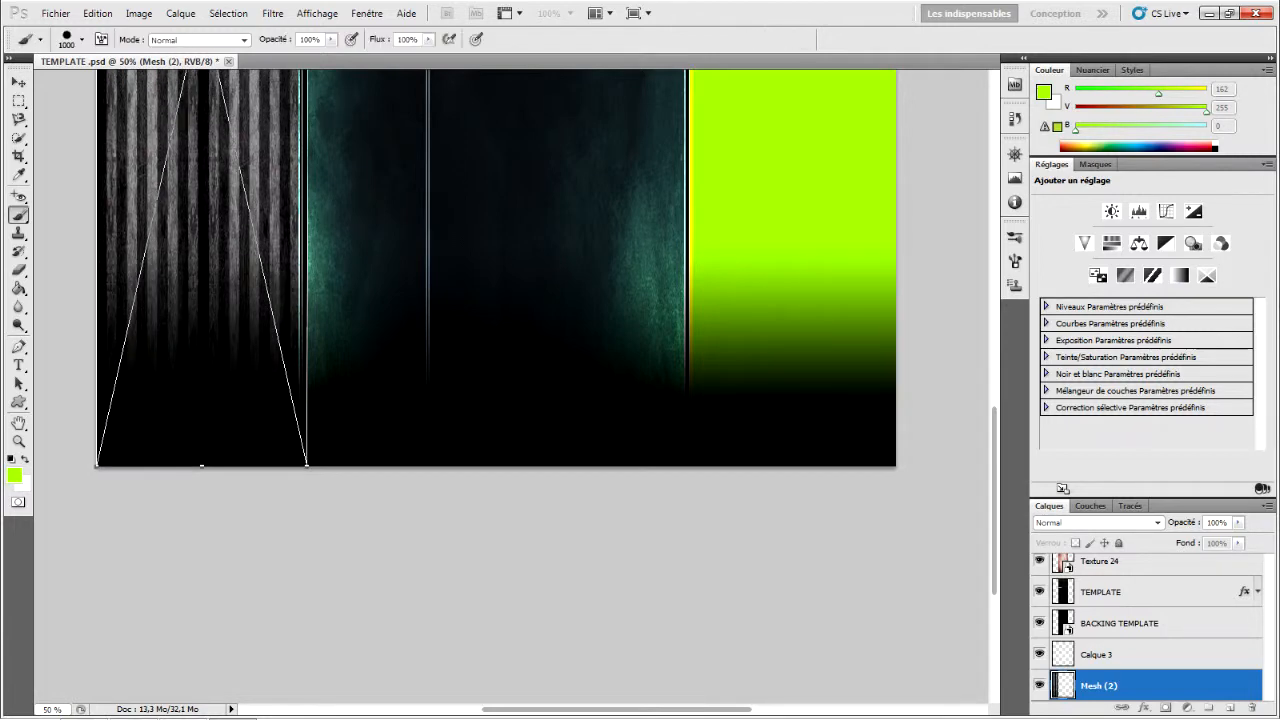
Step: Duplicate the Mesh (2) layer under its default copy name and delete the empty Calque 3 layer
right_click(1062, 687)
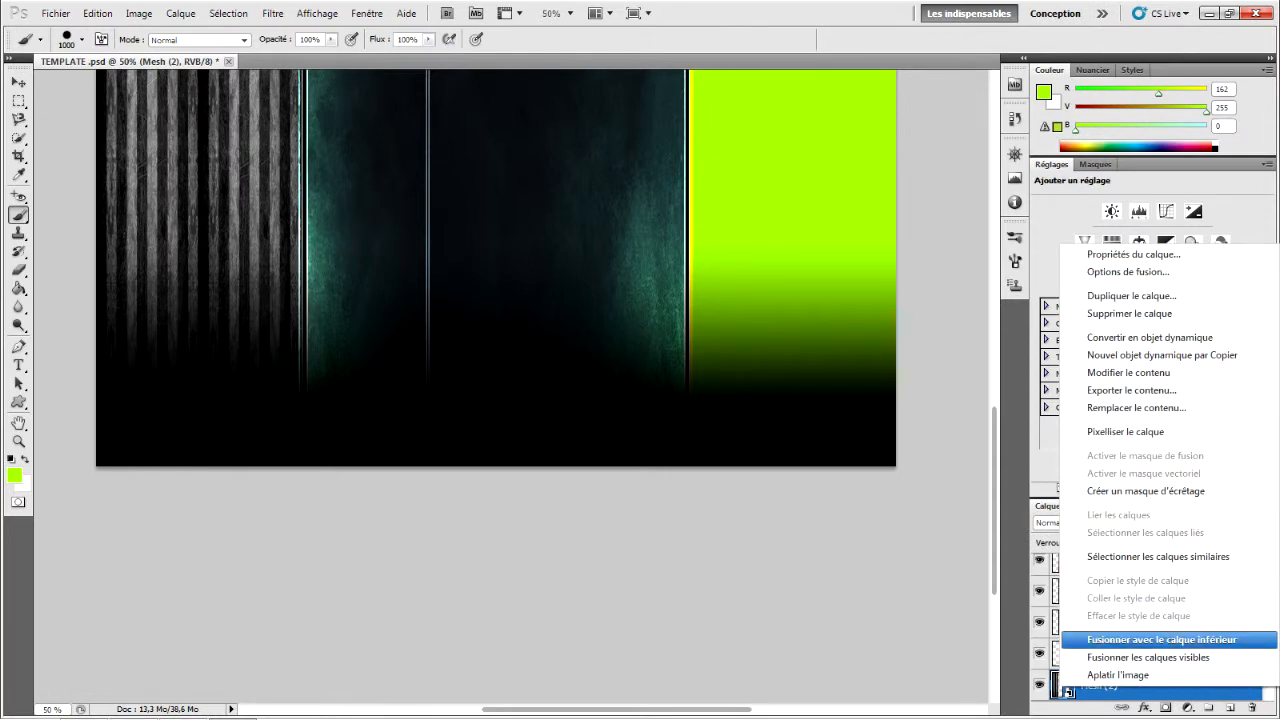
key(Escape)
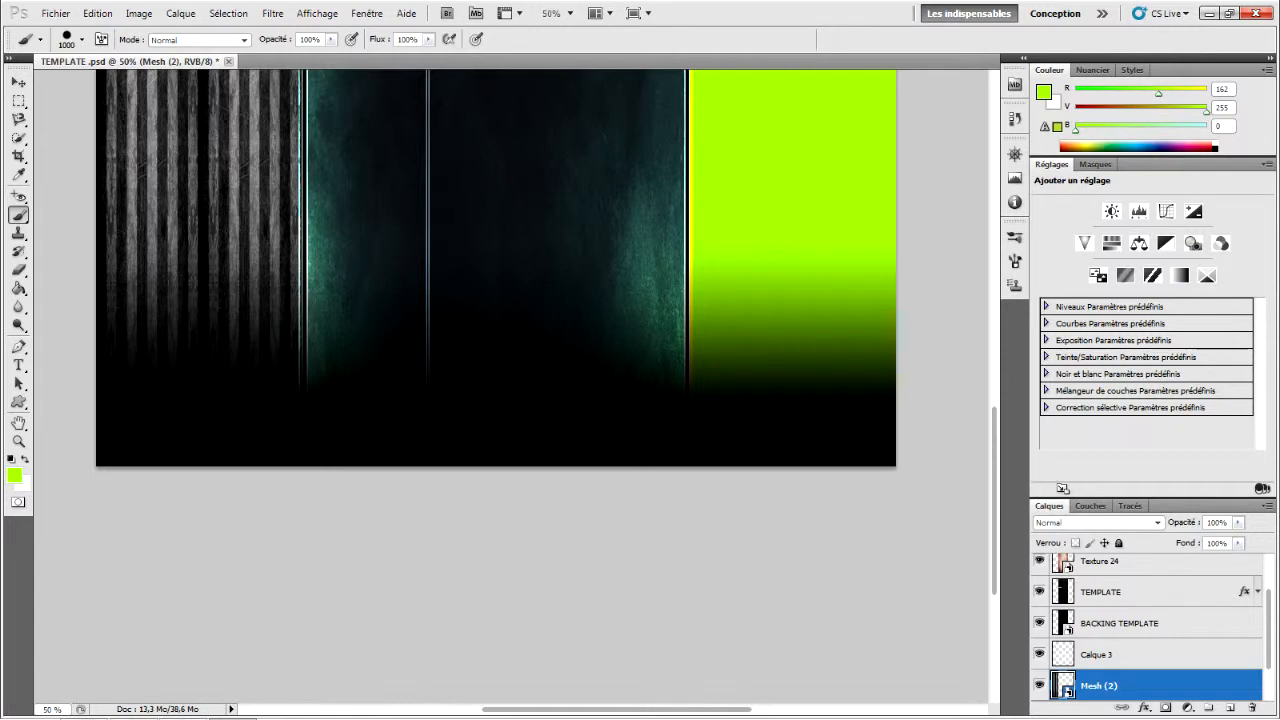
right_click(1062, 687)
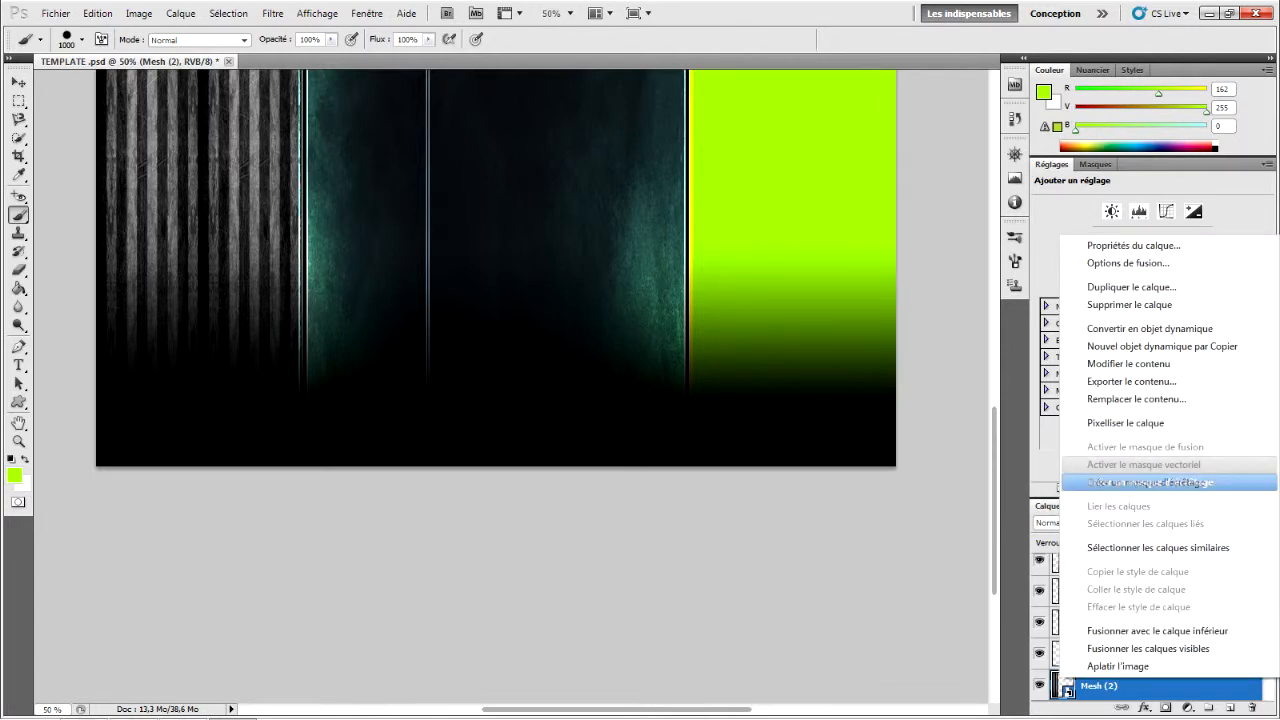
click(1133, 287)
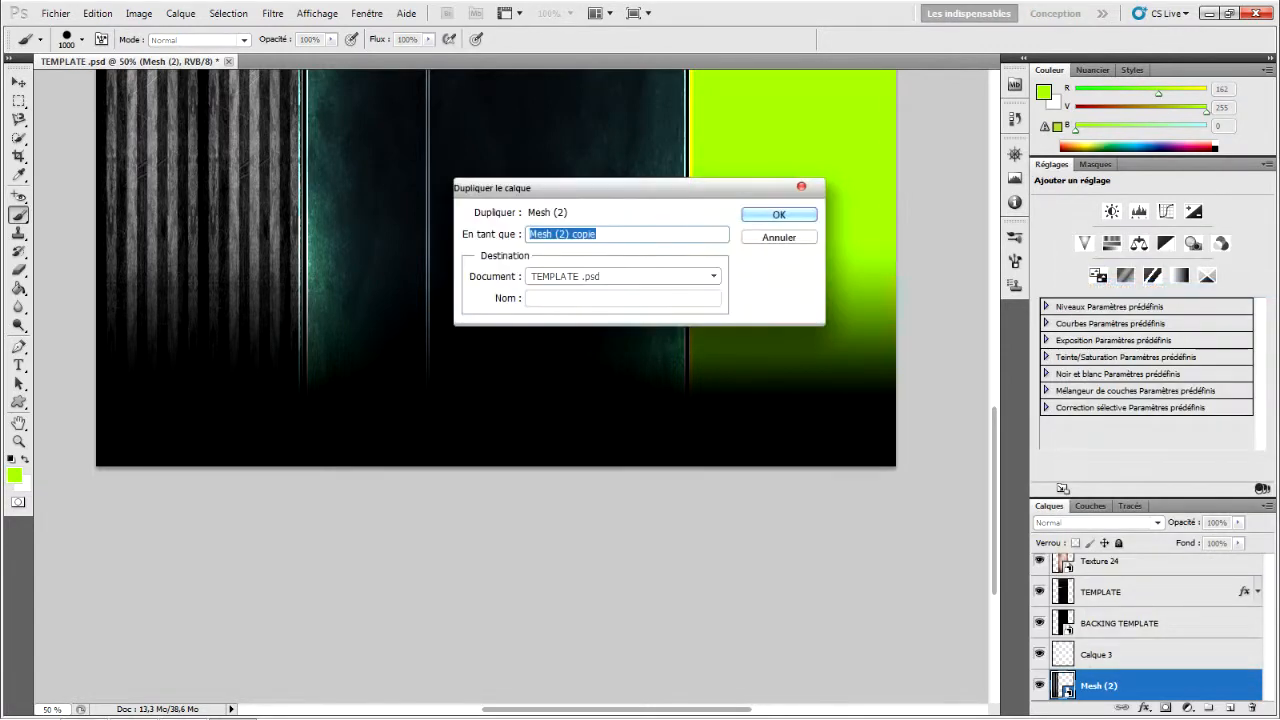
key(Return)
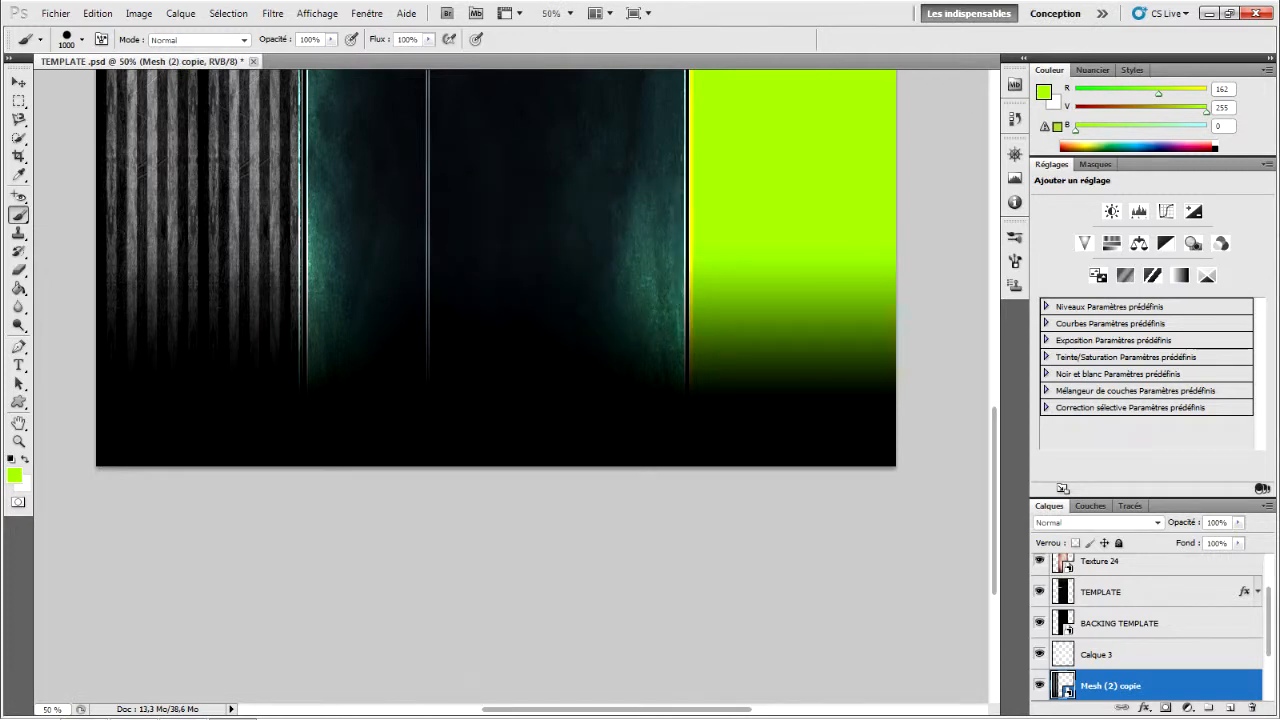
click(1100, 654)
key(Delete)
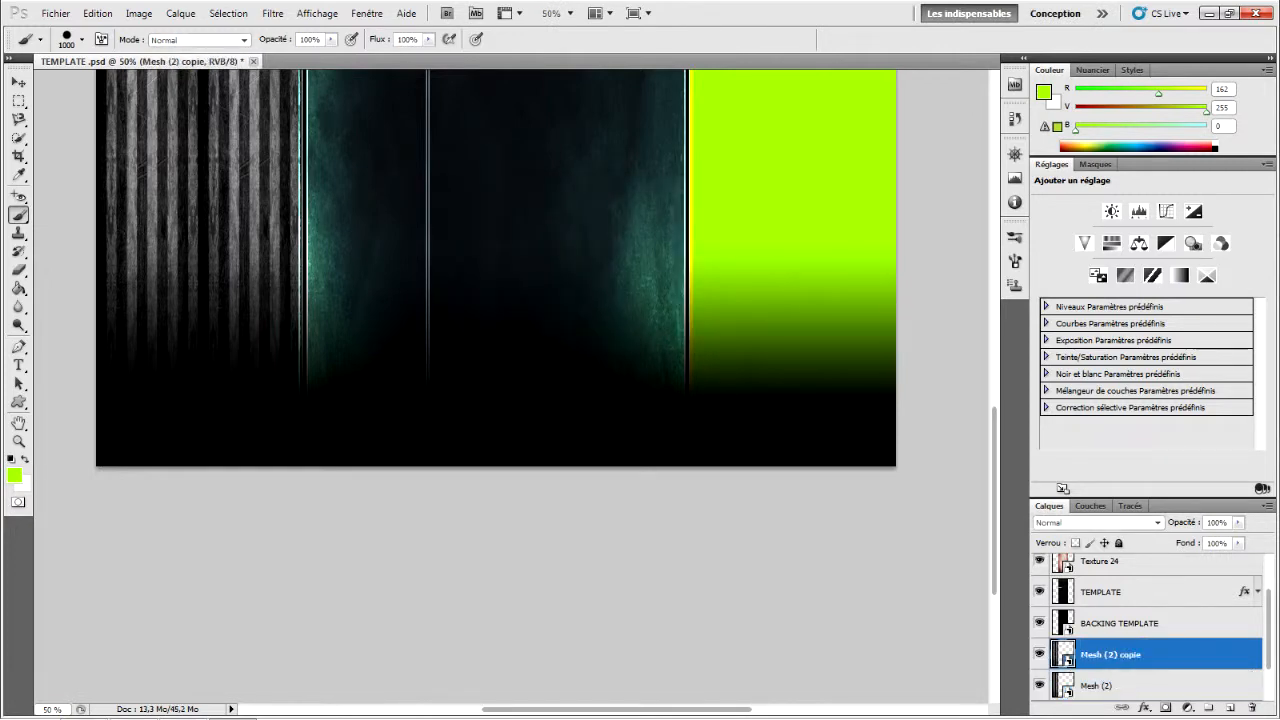
Step: Move the copied mesh texture over the green strip right of the panels, aligned with the page's top and side edges
key(v)
drag(200, 220, 604, 224)
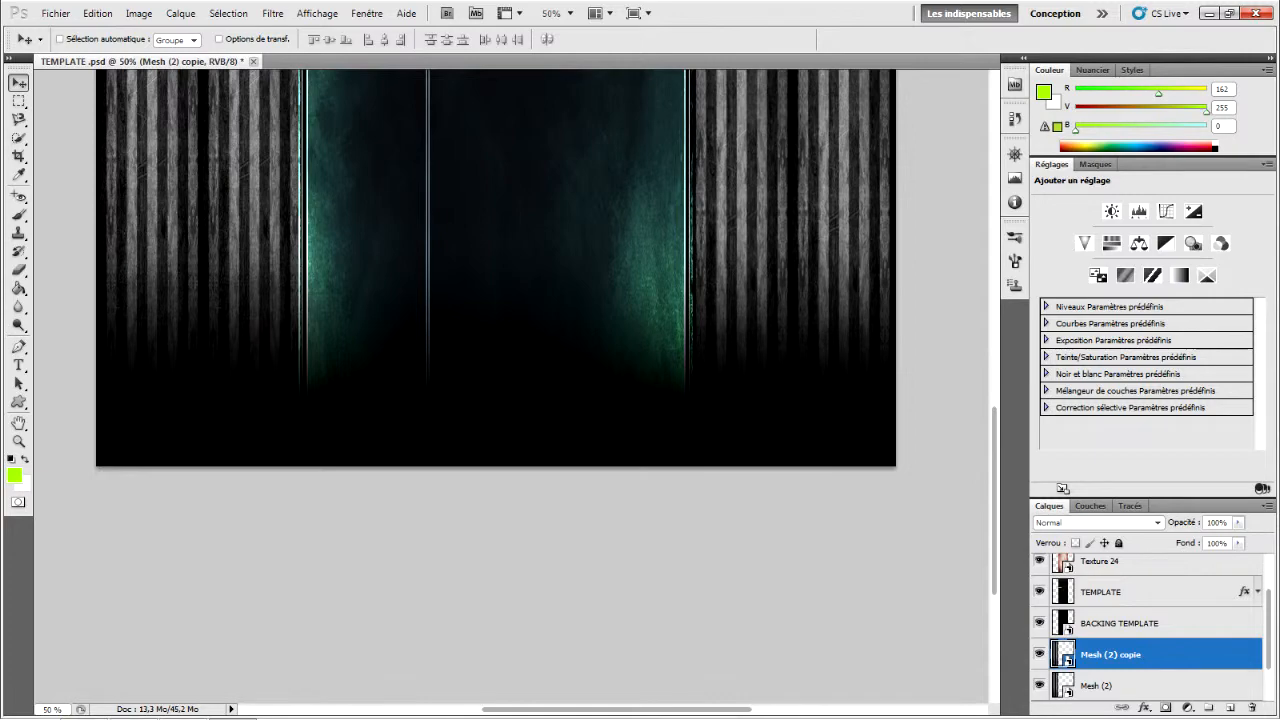
scroll(496, 385, up, 10)
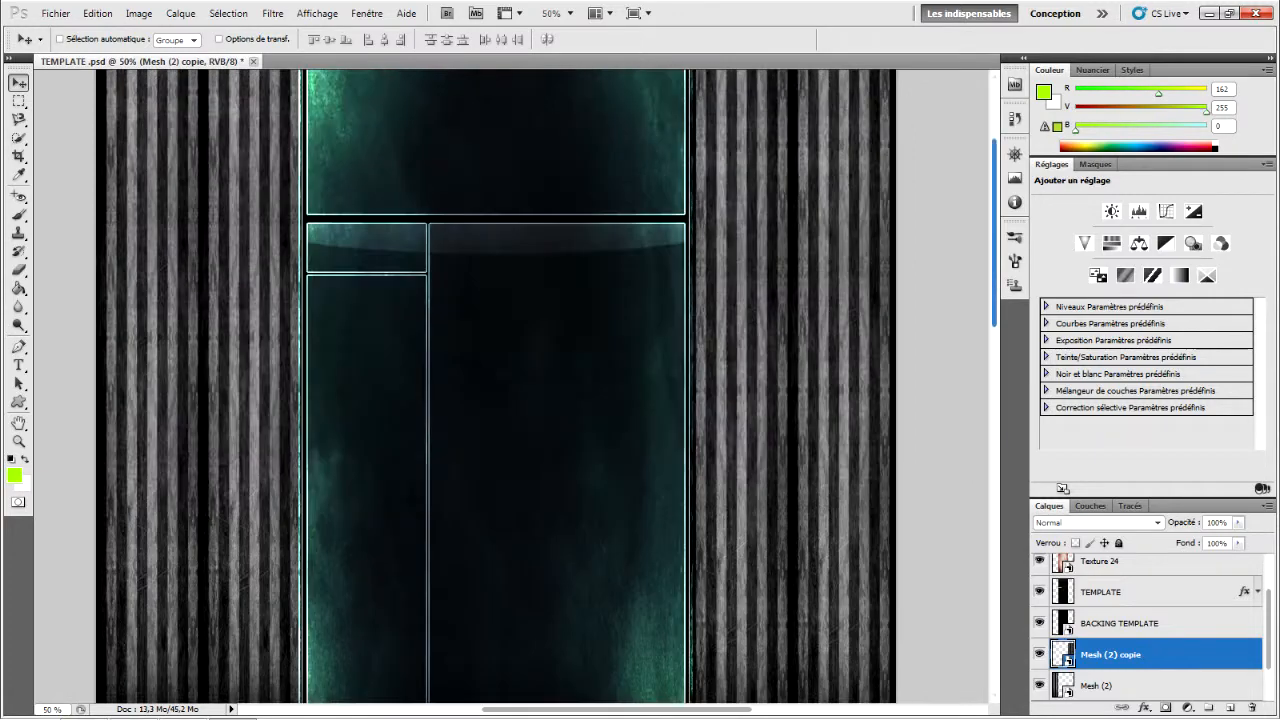
scroll(496, 385, down, 7)
drag(790, 400, 782, 316)
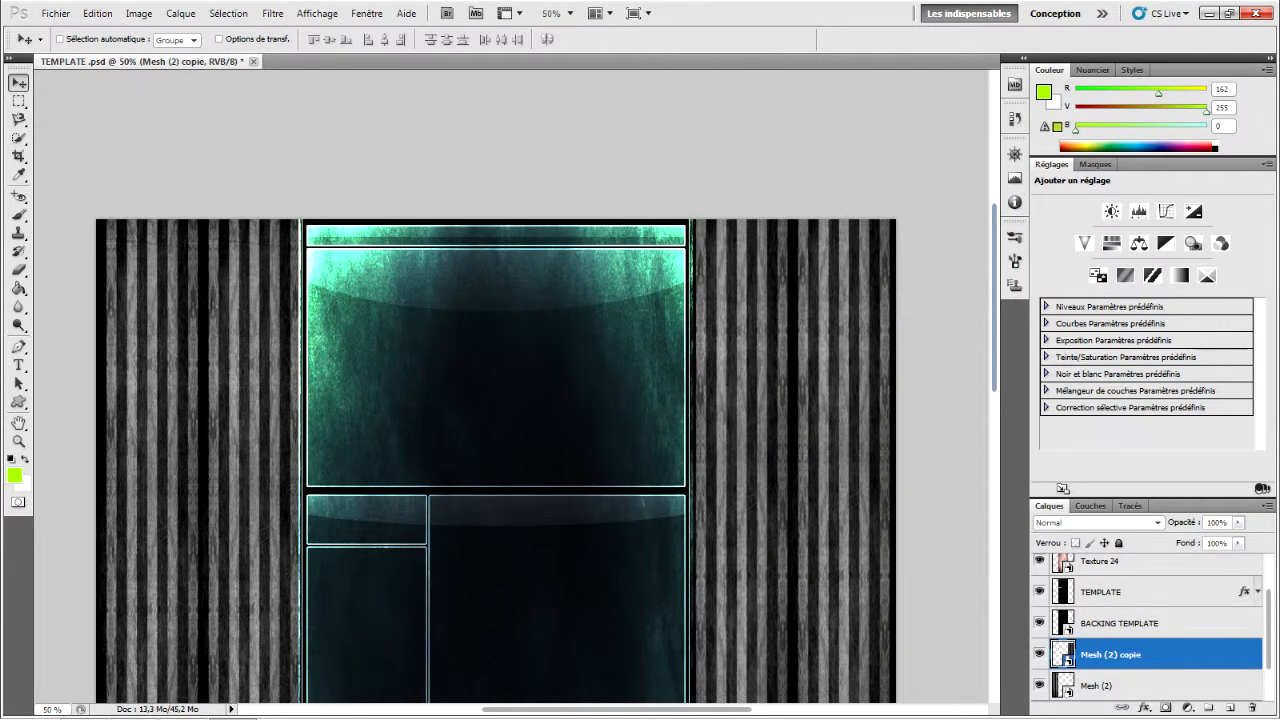
drag(812, 414, 714, 420)
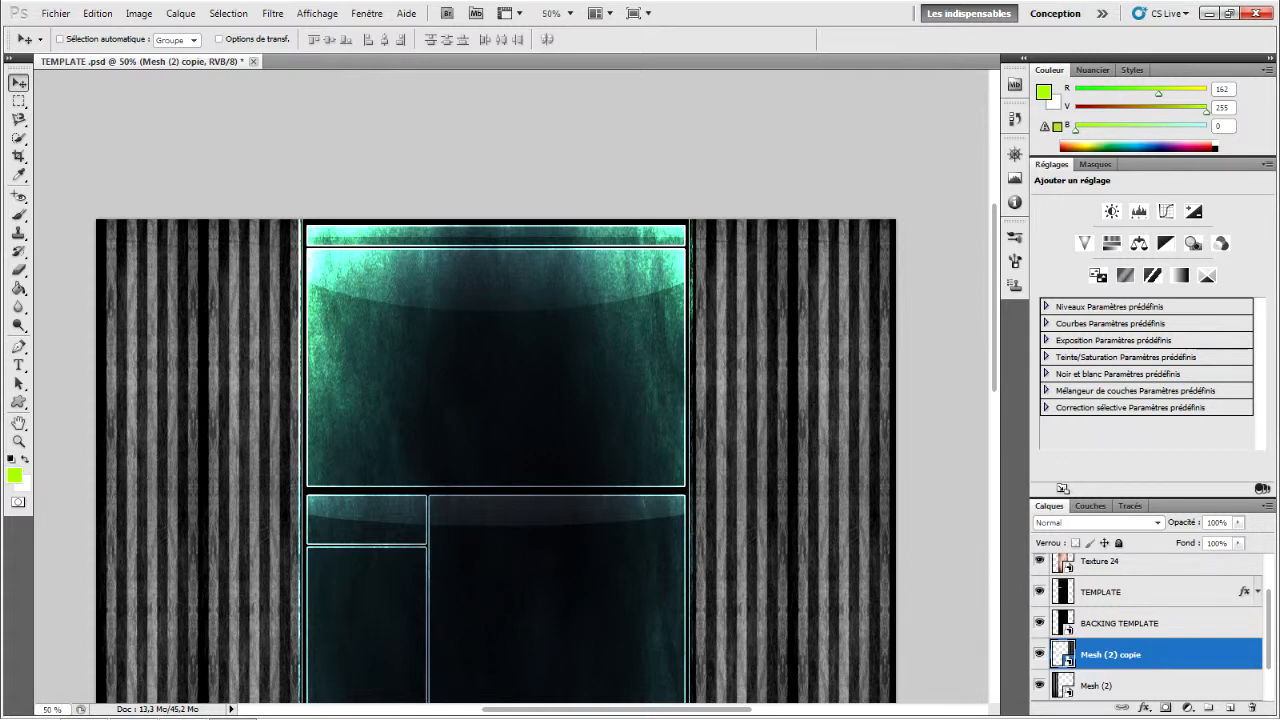
Step: Merge the Mesh (2) layer and its copy into a single layer
shift+click(1110, 685)
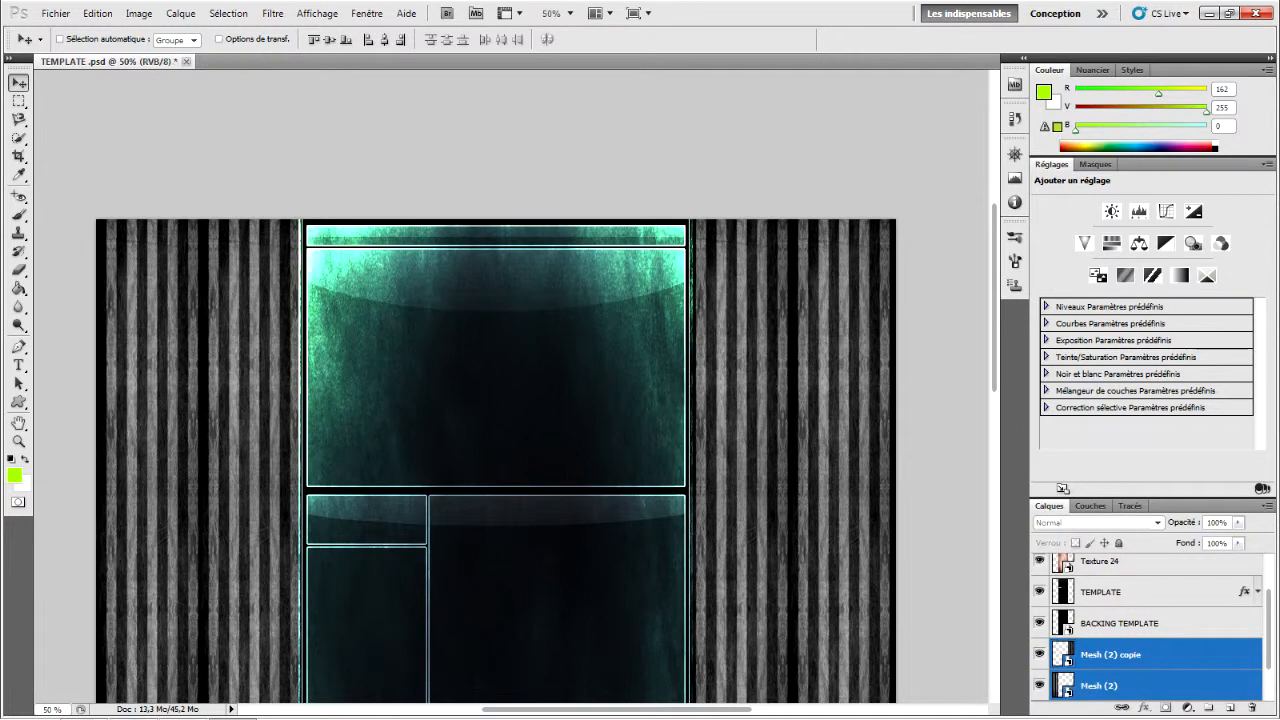
right_click(1062, 654)
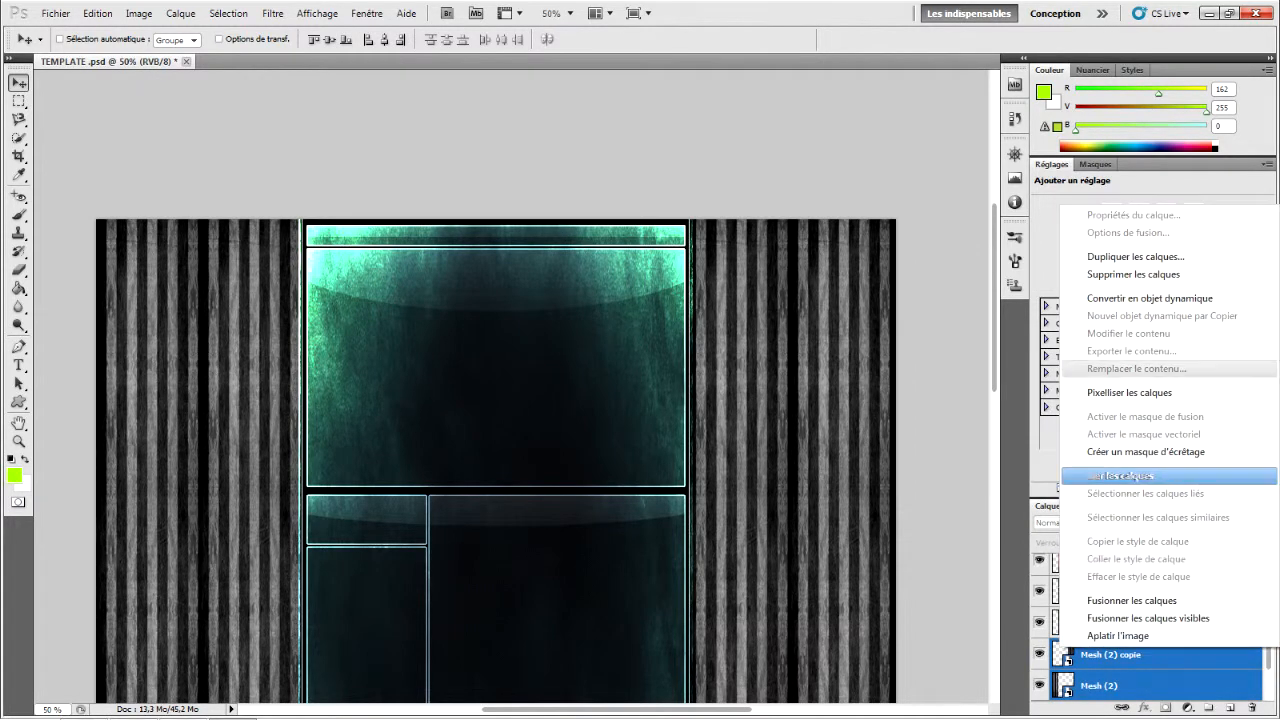
click(1132, 600)
Step: Try the Obscurcir and Densité couleur + blend modes on the merged mesh layer
click(1097, 522)
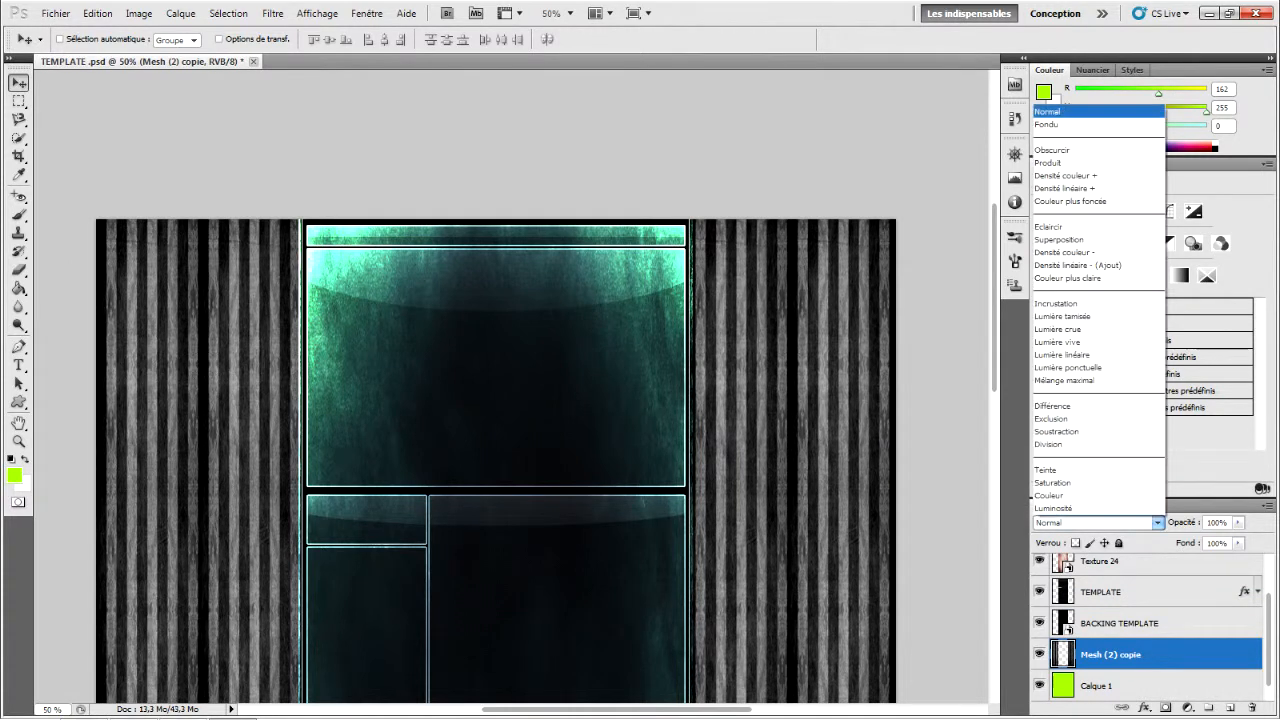
click(1097, 522)
key(Down)
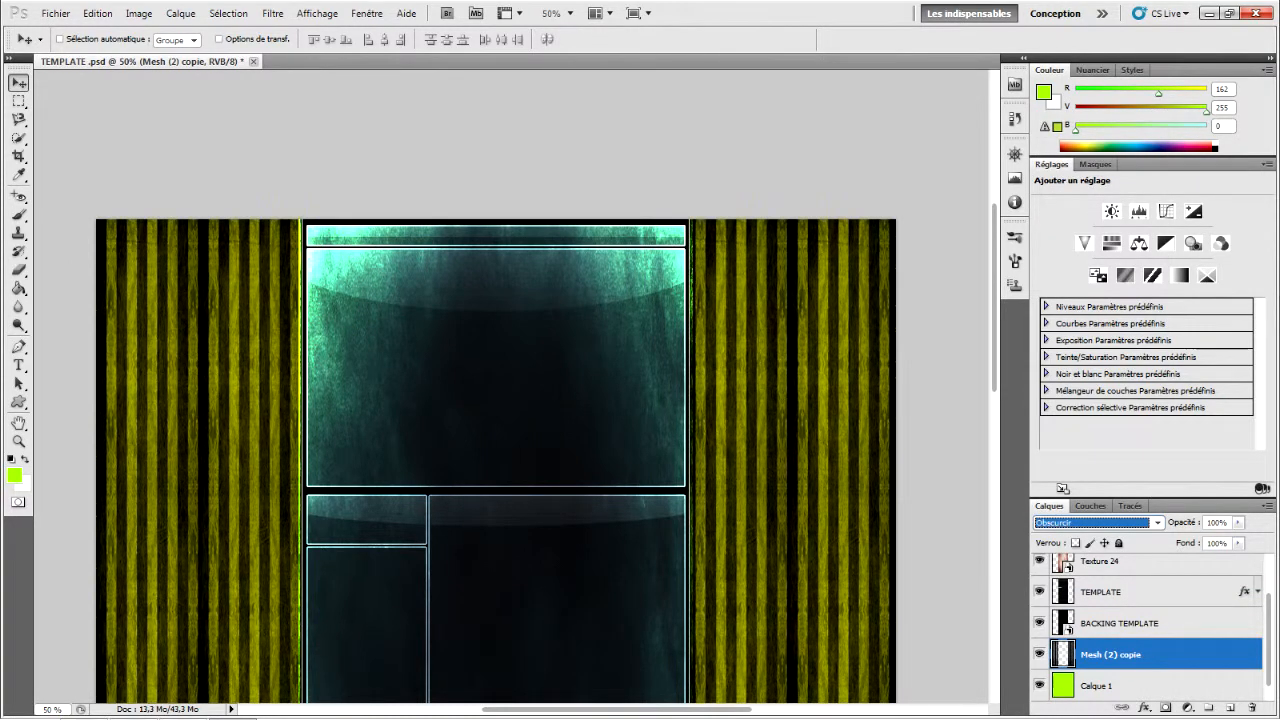
key(Down)
key(Down)
key(Down)
key(Down)
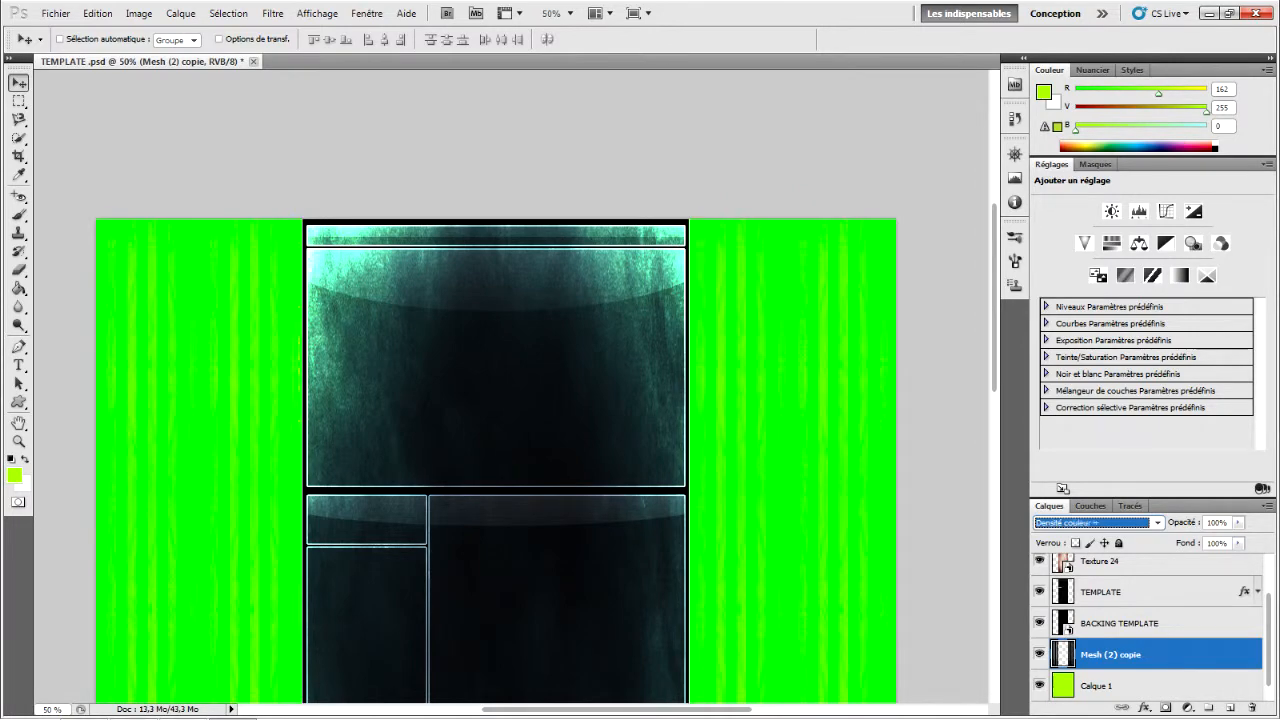
Step: Preview the Eclaircir and Densité linéaire - (Ajout) blend modes on the merged mesh layer
key(Down)
key(Down)
key(Down)
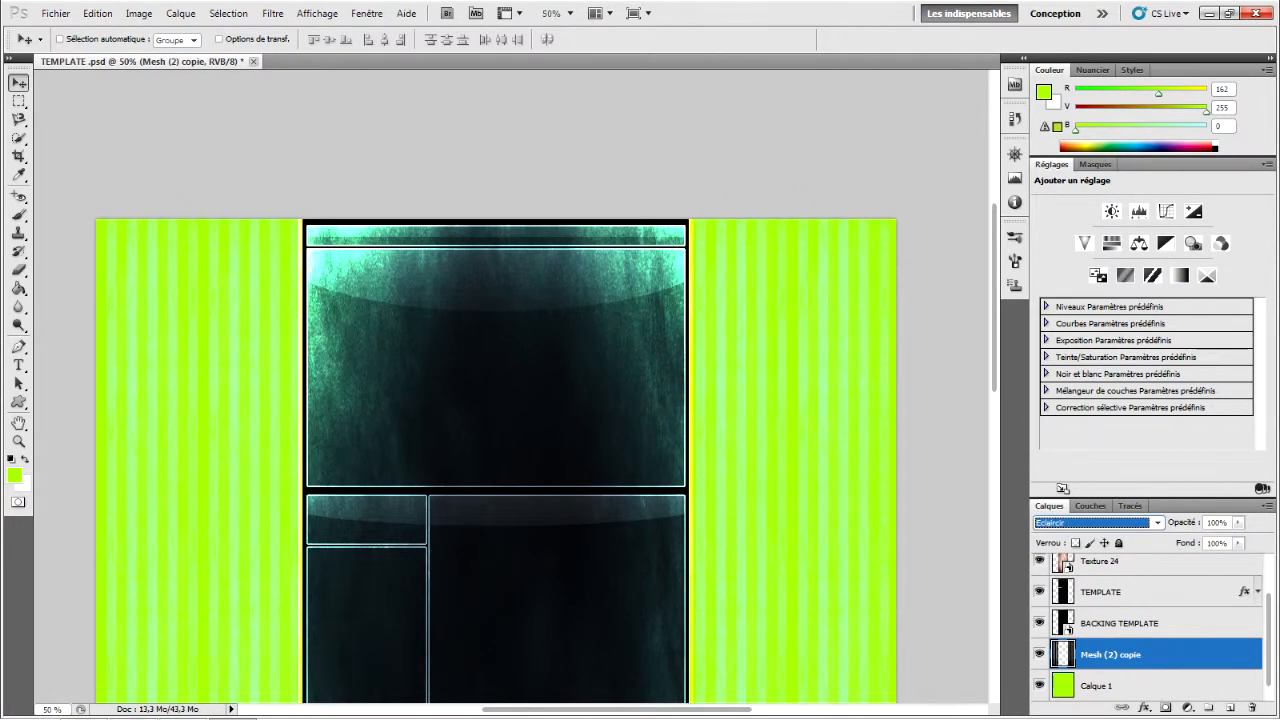
key(Down)
key(Down)
key(Down)
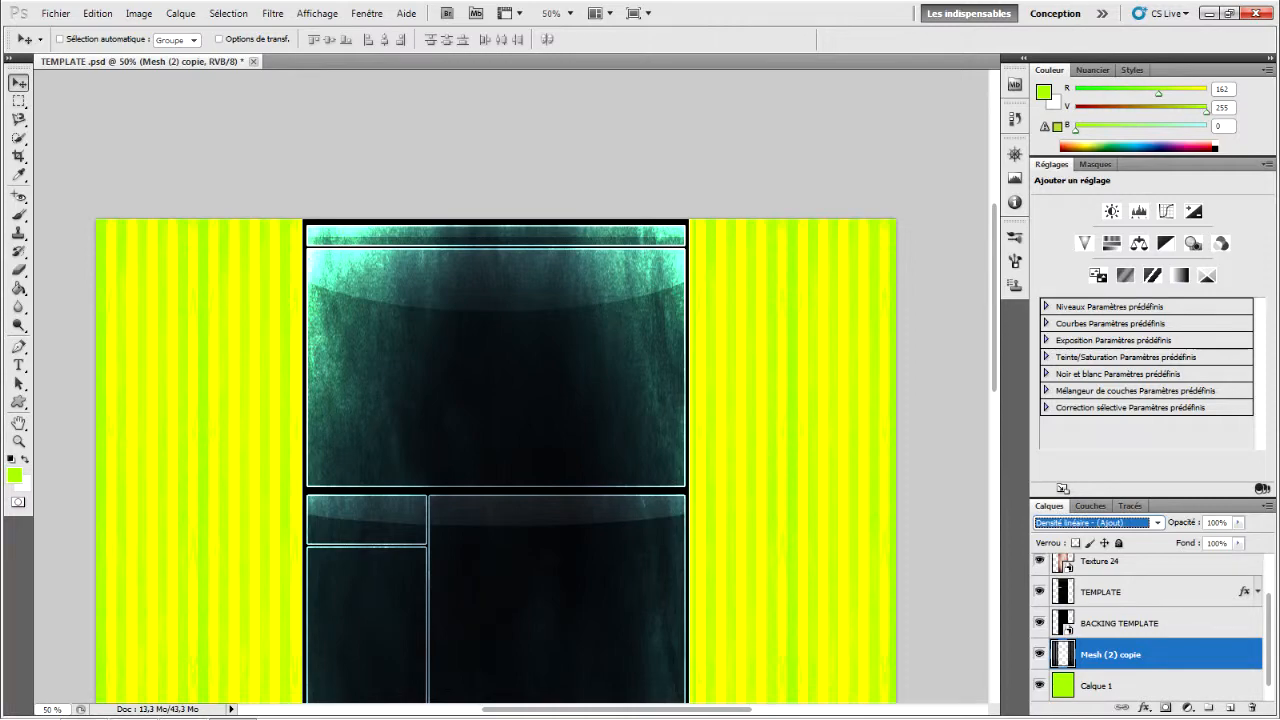
Step: Switch the merged mesh layer's blend mode to Lumière crue
key(Down)
key(Down)
key(Down)
key(Down)
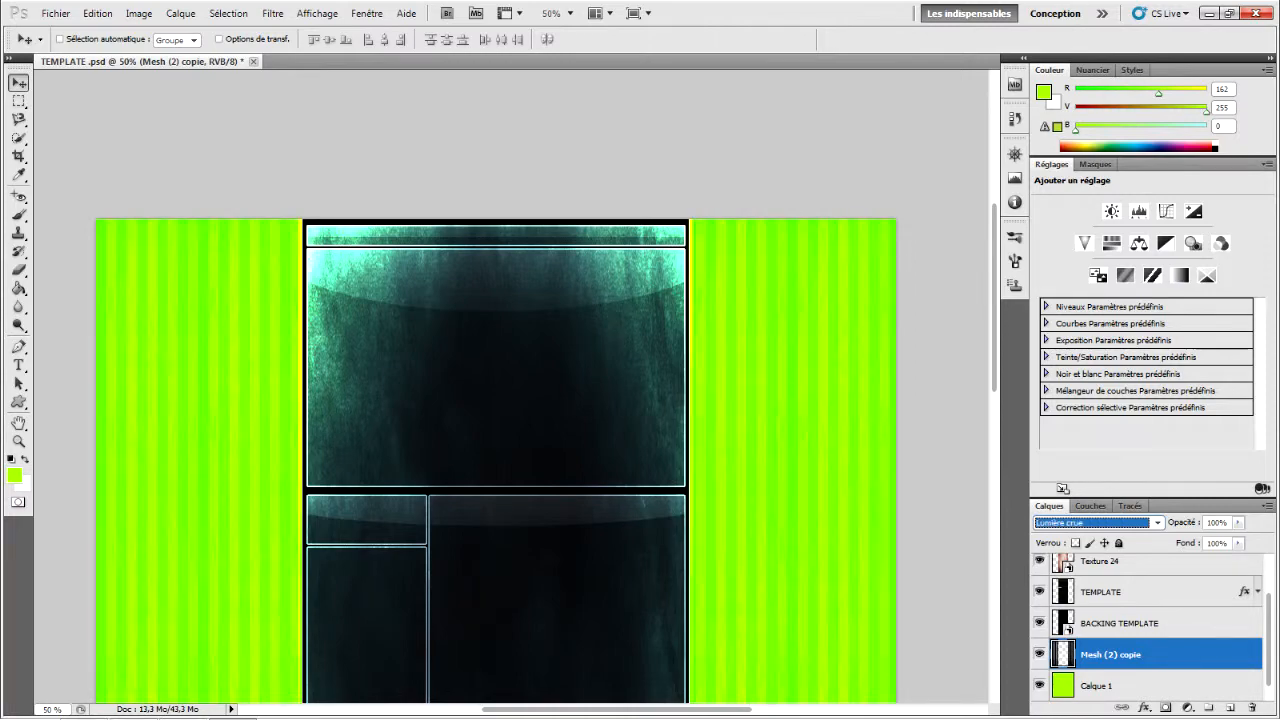
Step: Compare Lumière ponctuelle with Lumière linéaire on the merged mesh layer and keep Lumière linéaire as its blend mode
key(Down)
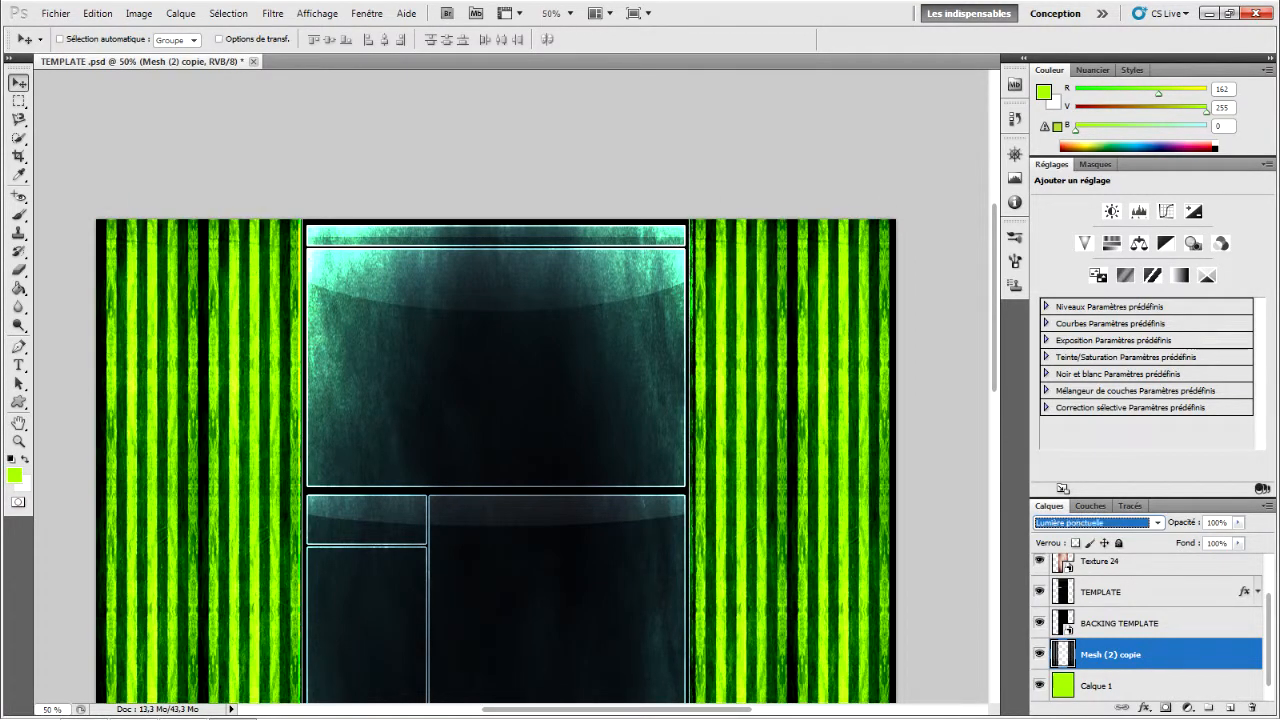
key(Up)
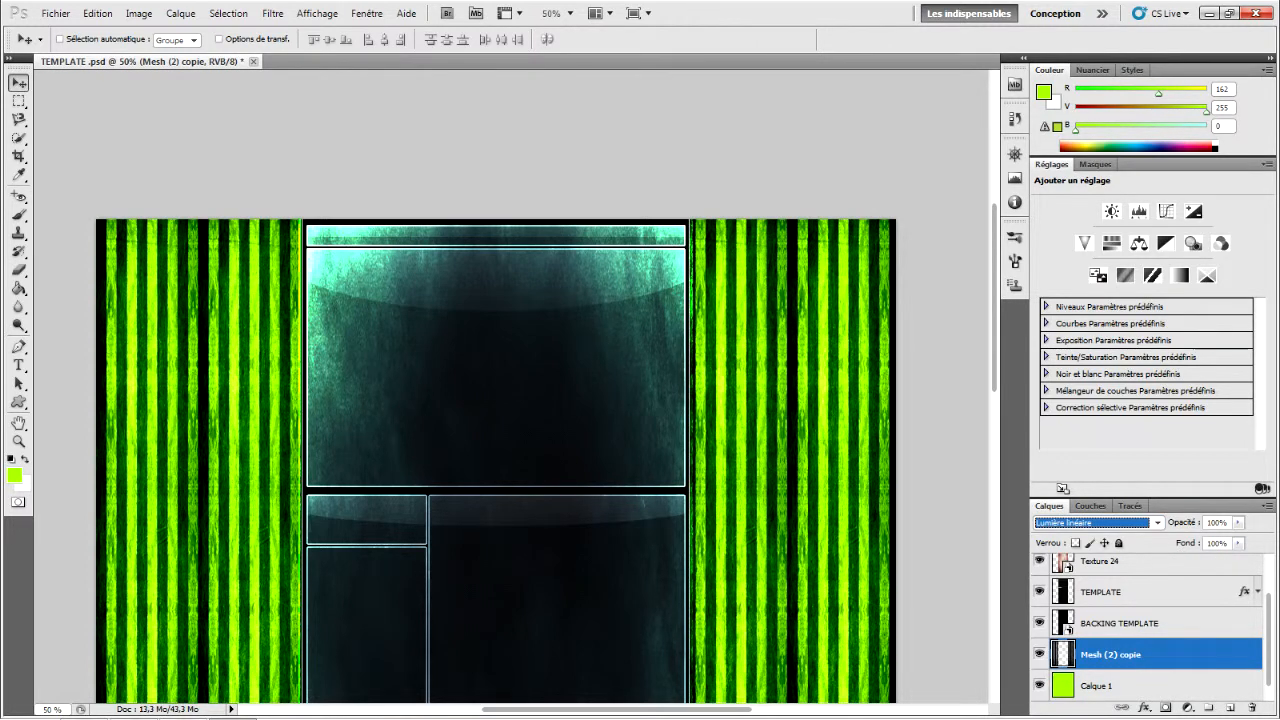
Step: Delete the Texture 24 layer and add a new empty layer above the TEMPLATE layer
click(1100, 562)
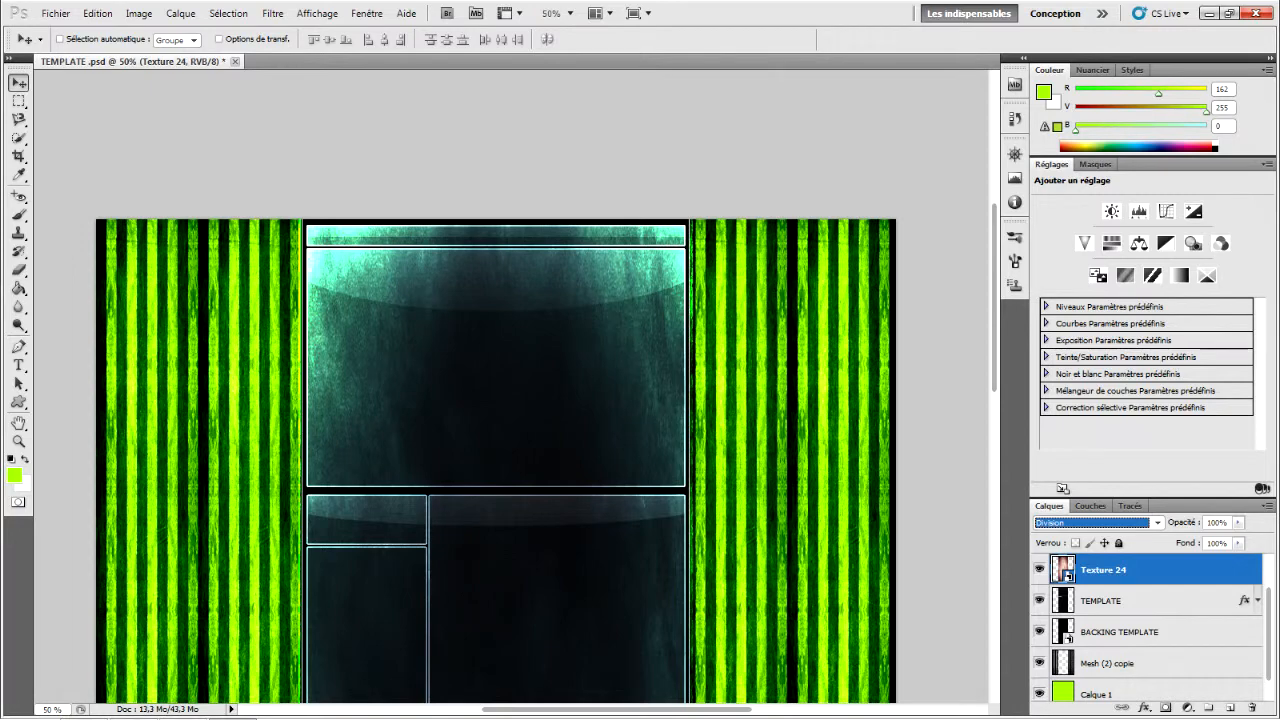
right_click(1104, 569)
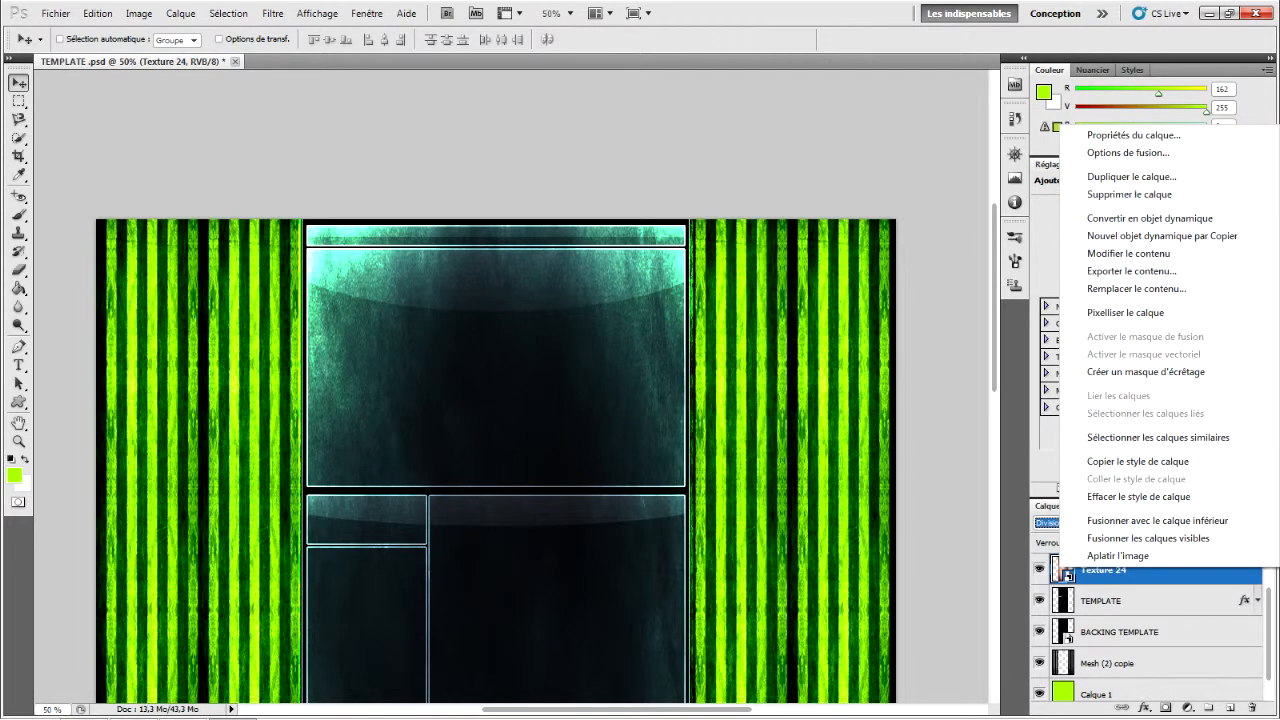
click(1129, 194)
key(Return)
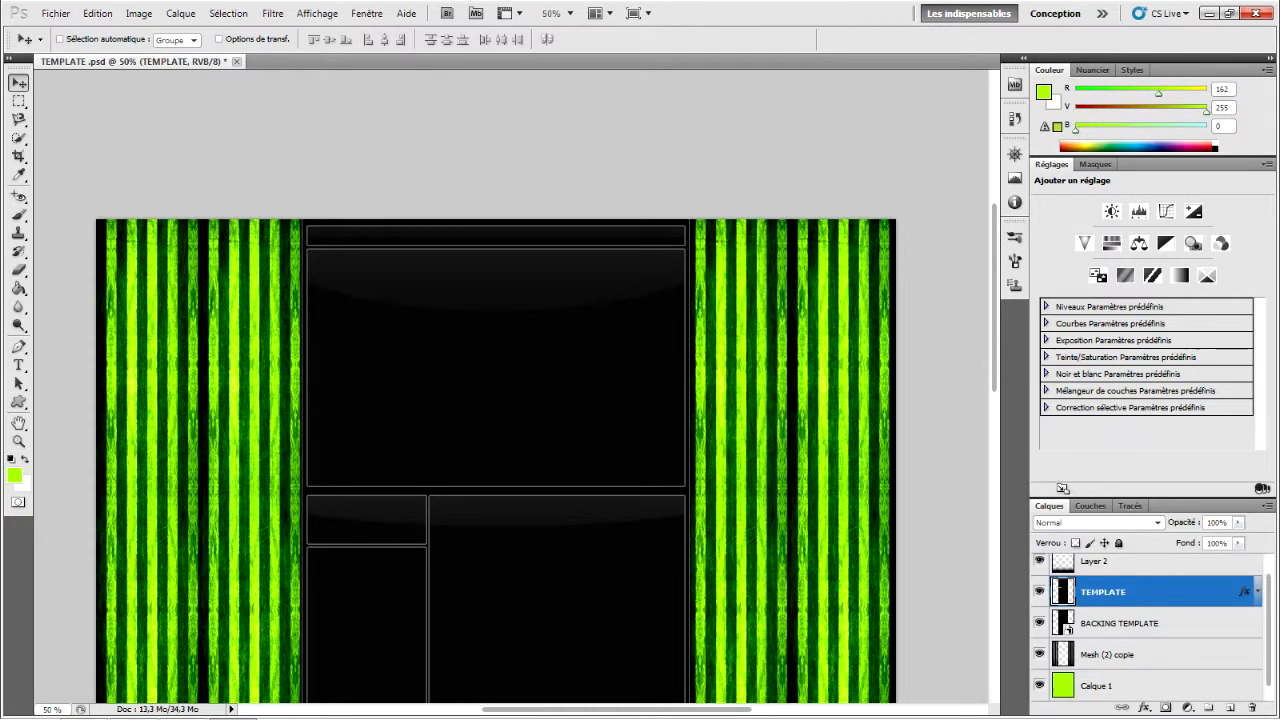
click(1230, 707)
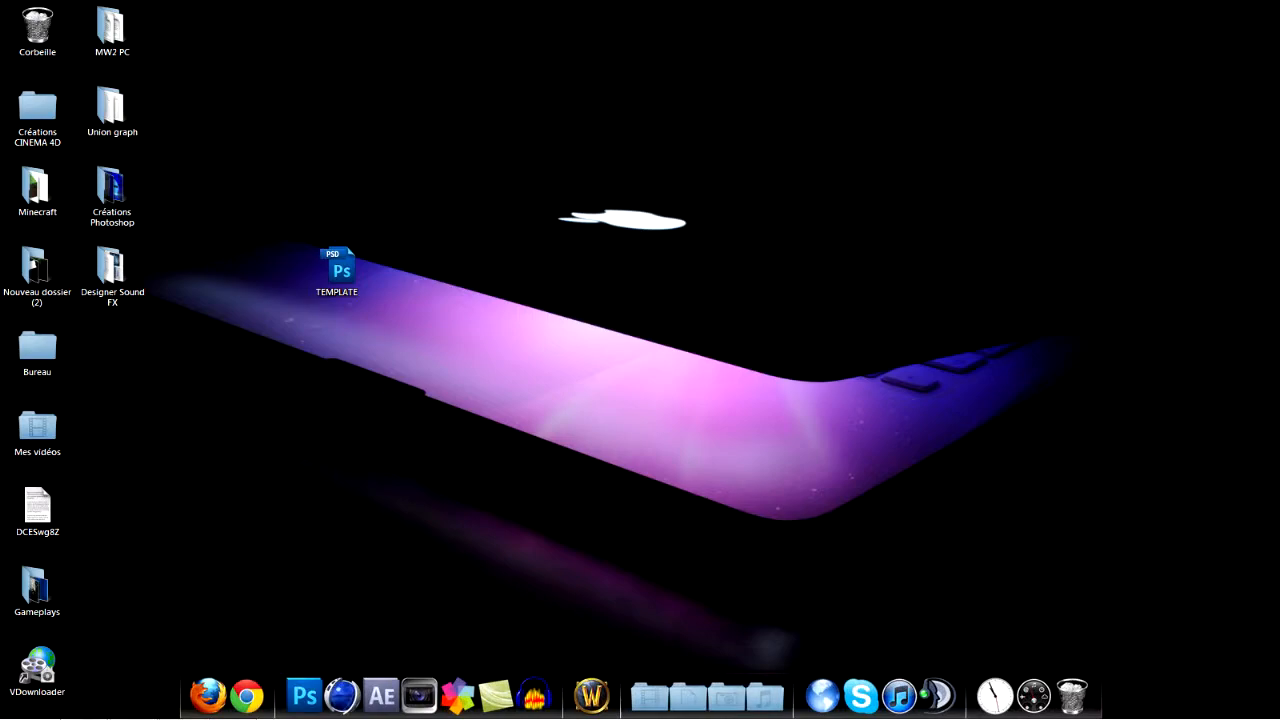
Step: Place the paper_texture image from the Textures folder into the template
click(229, 697)
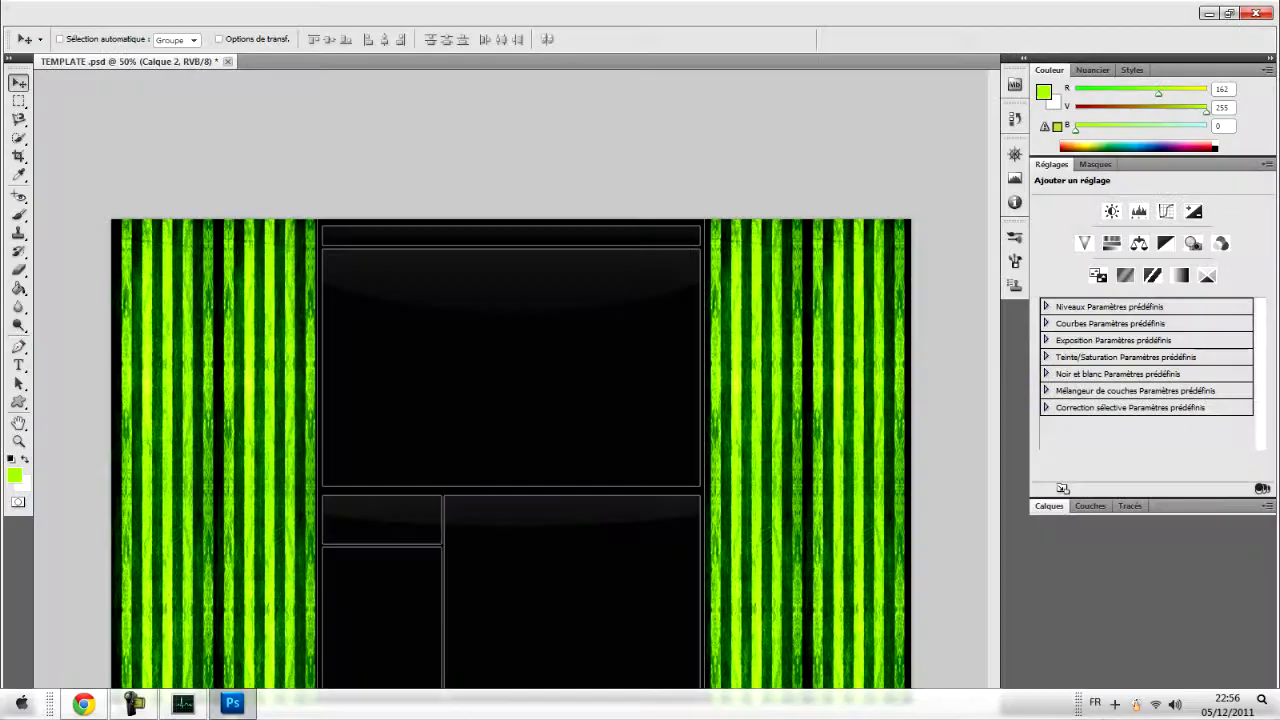
click(56, 13)
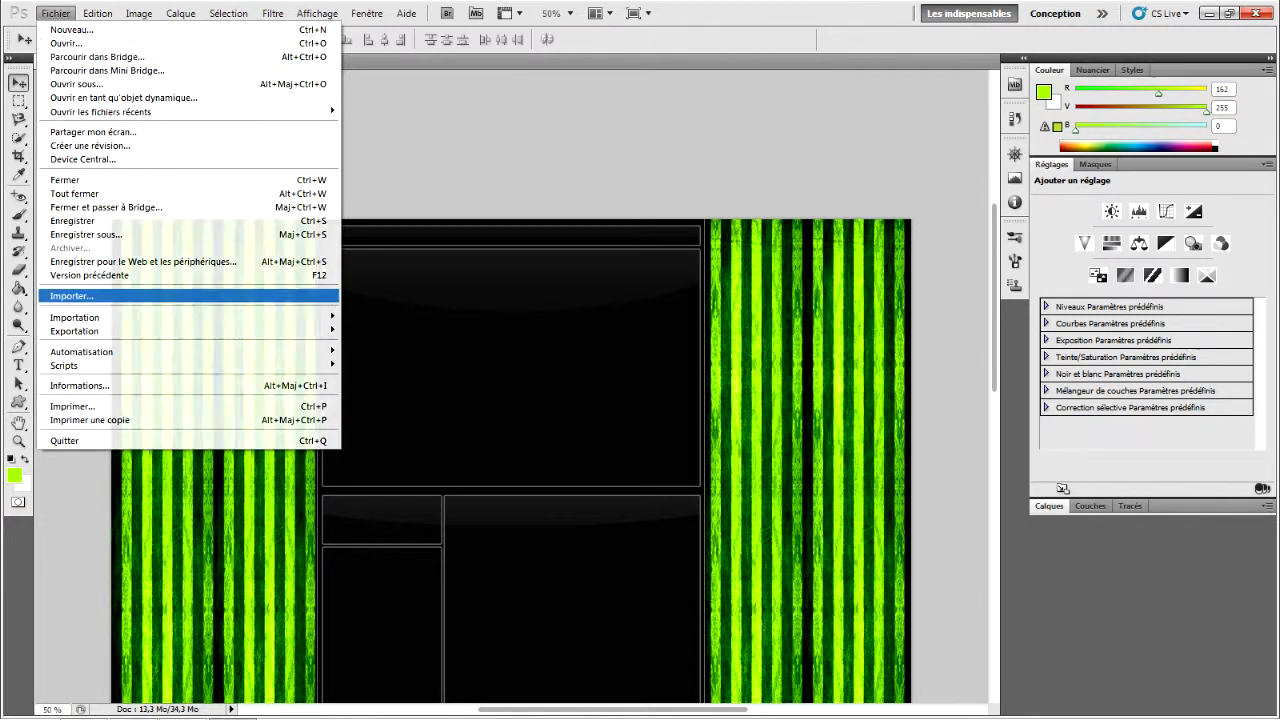
click(100, 296)
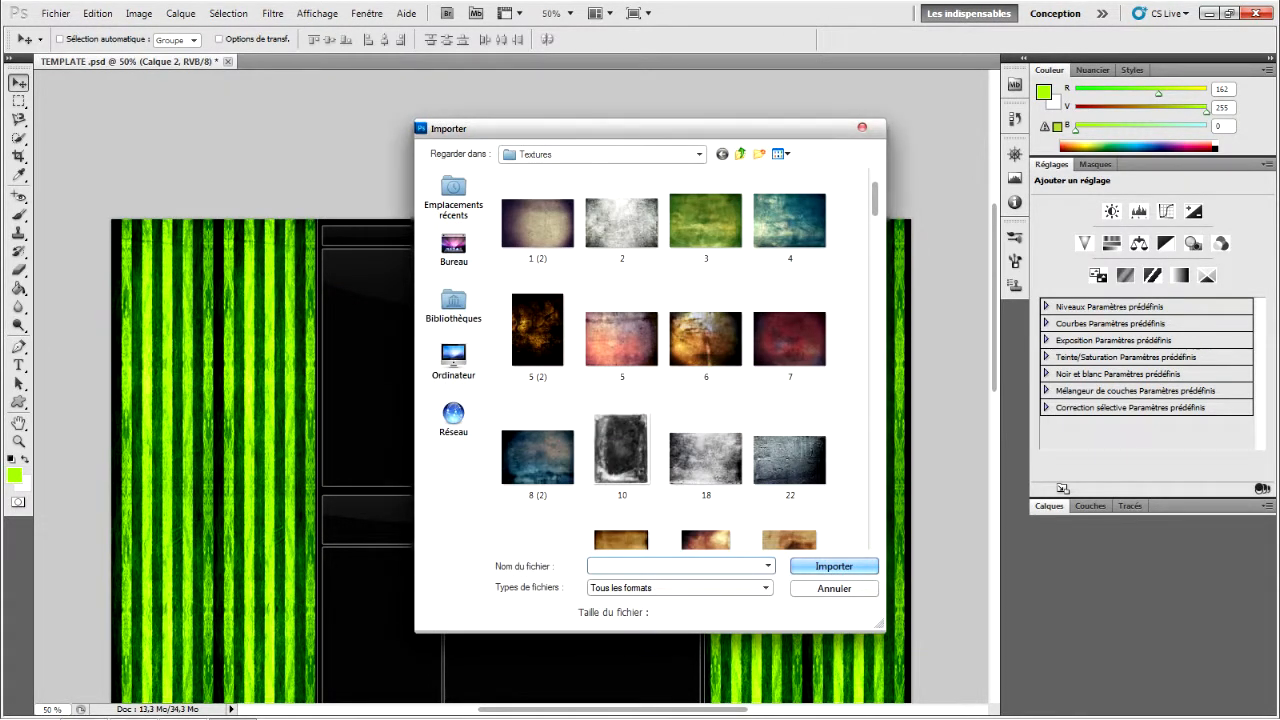
scroll(688, 360, down, 5)
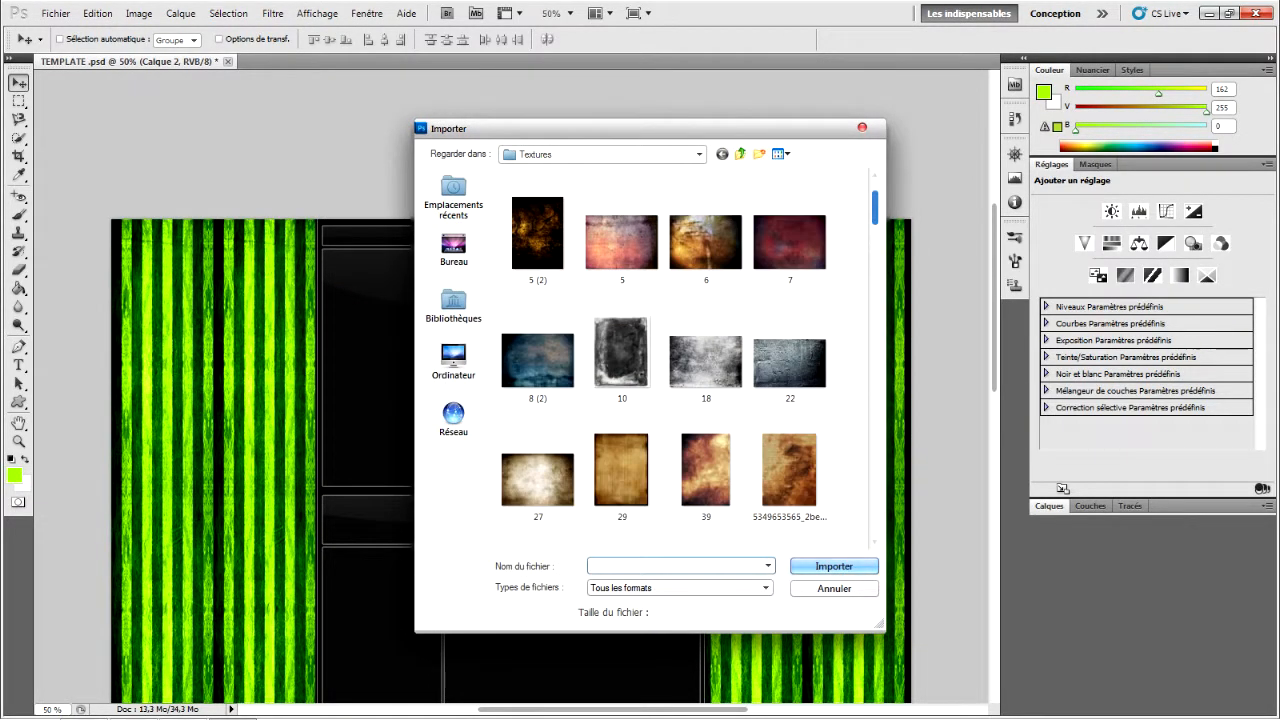
scroll(688, 360, down, 5)
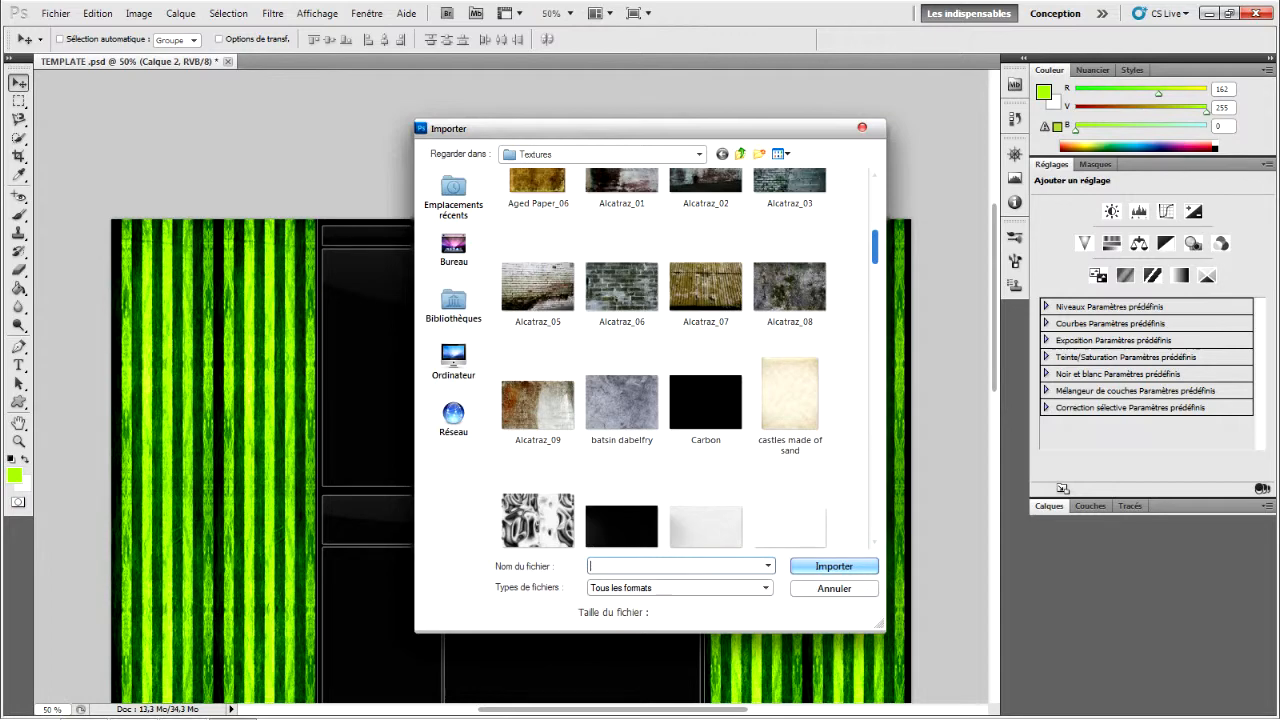
scroll(668, 360, down, 5)
scroll(668, 360, down, 10)
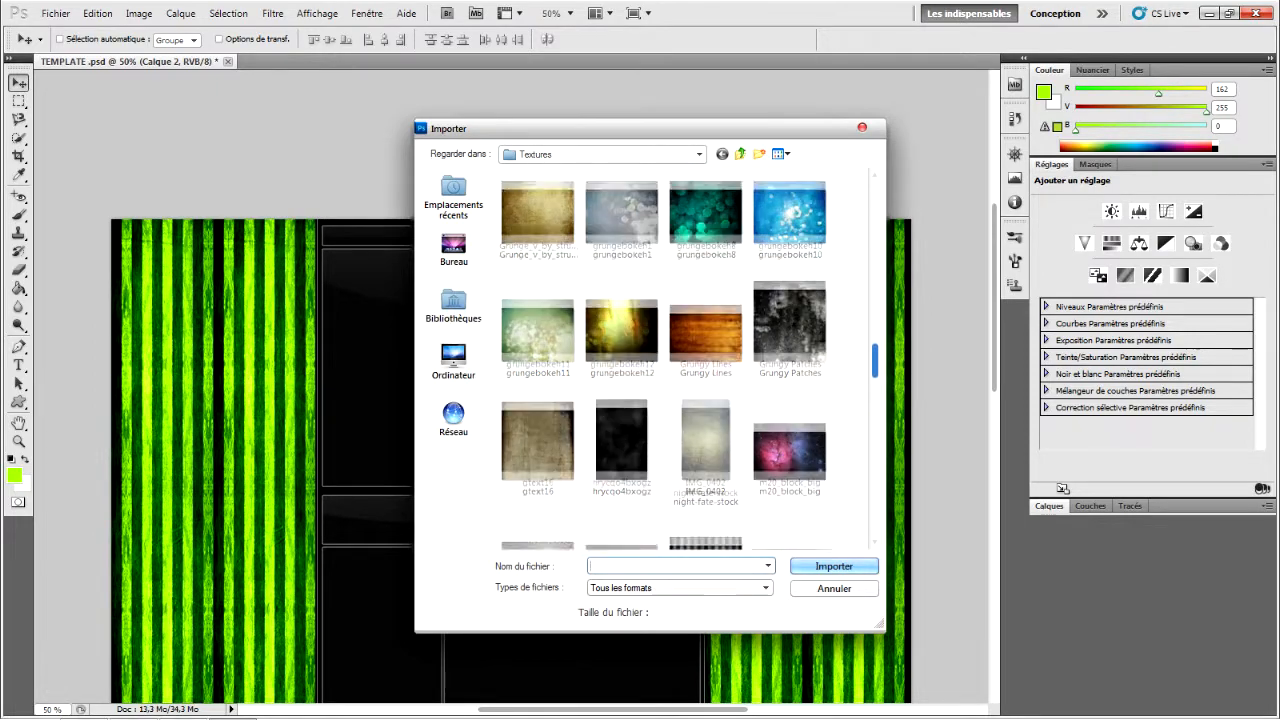
scroll(668, 360, down, 6)
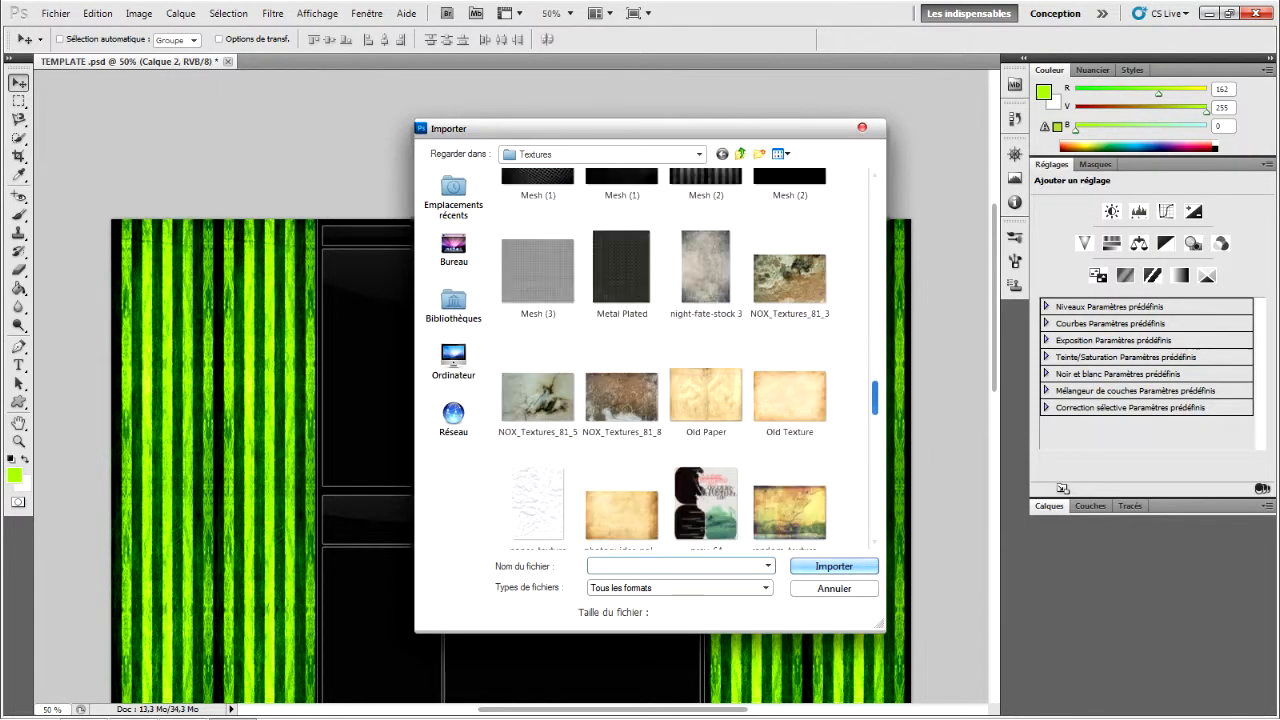
scroll(668, 360, down, 6)
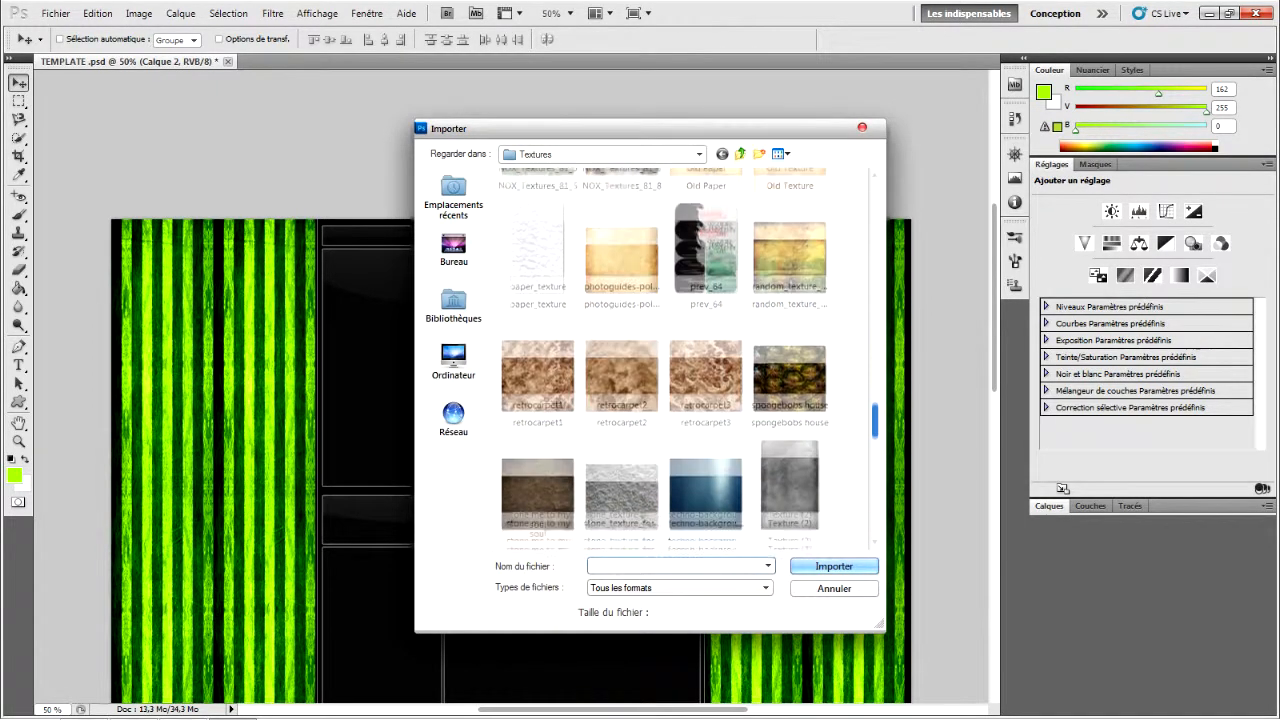
scroll(668, 360, down, 4)
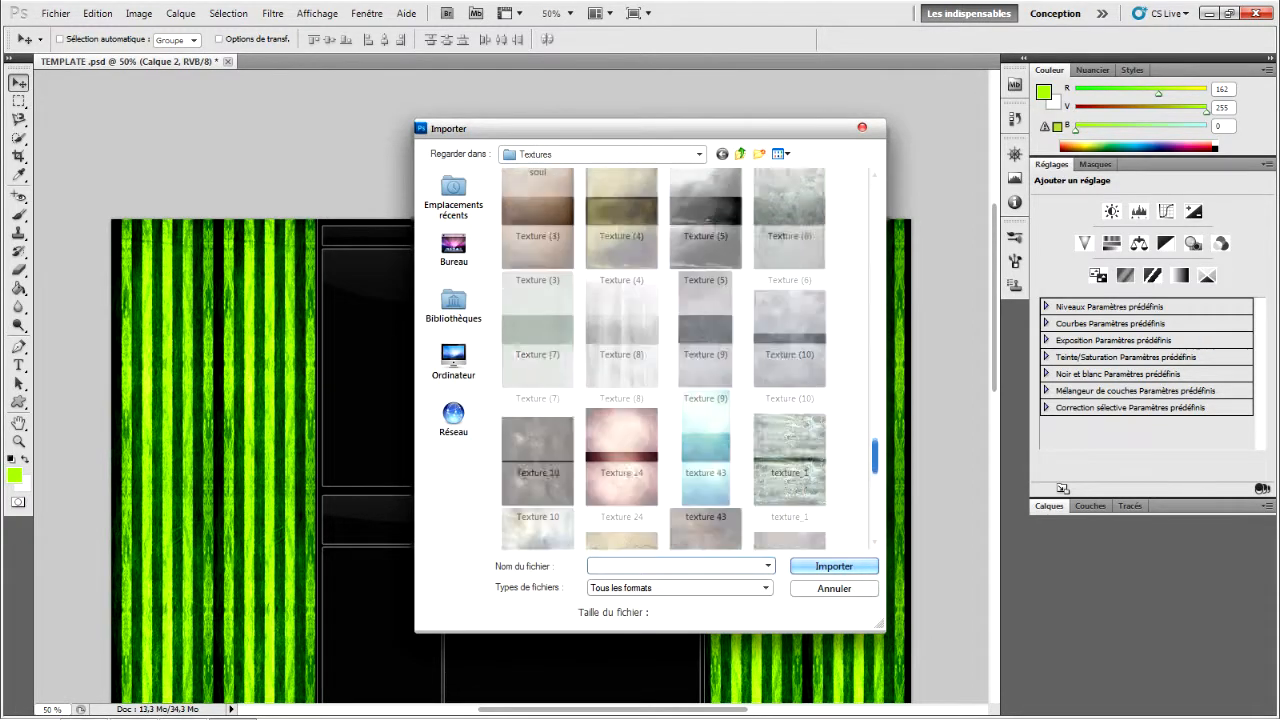
scroll(668, 360, down, 5)
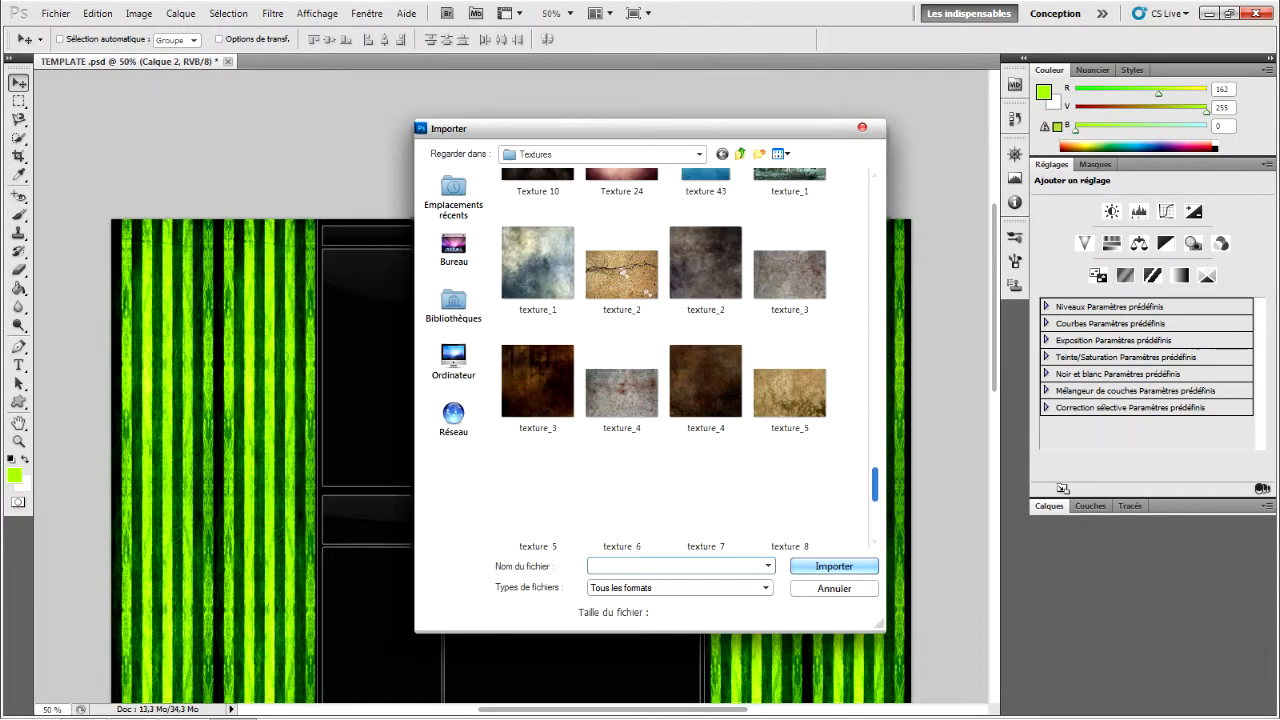
scroll(668, 360, up, 12)
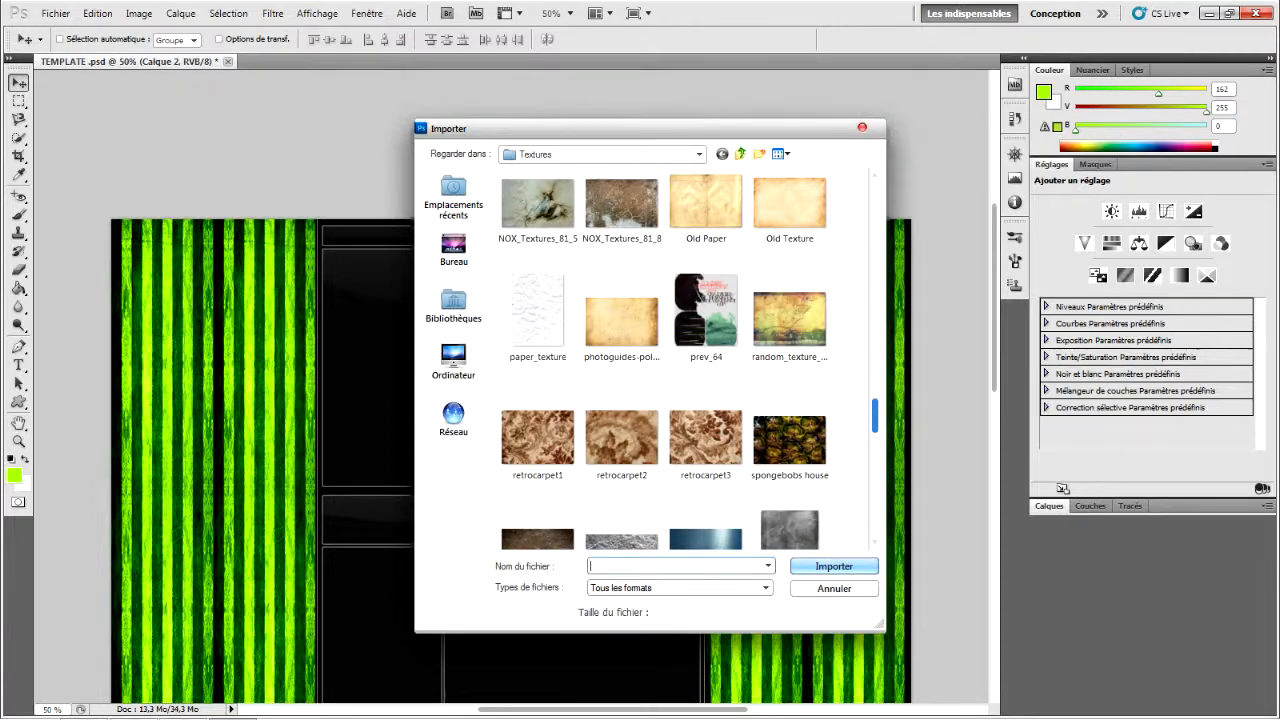
double_click(706, 345)
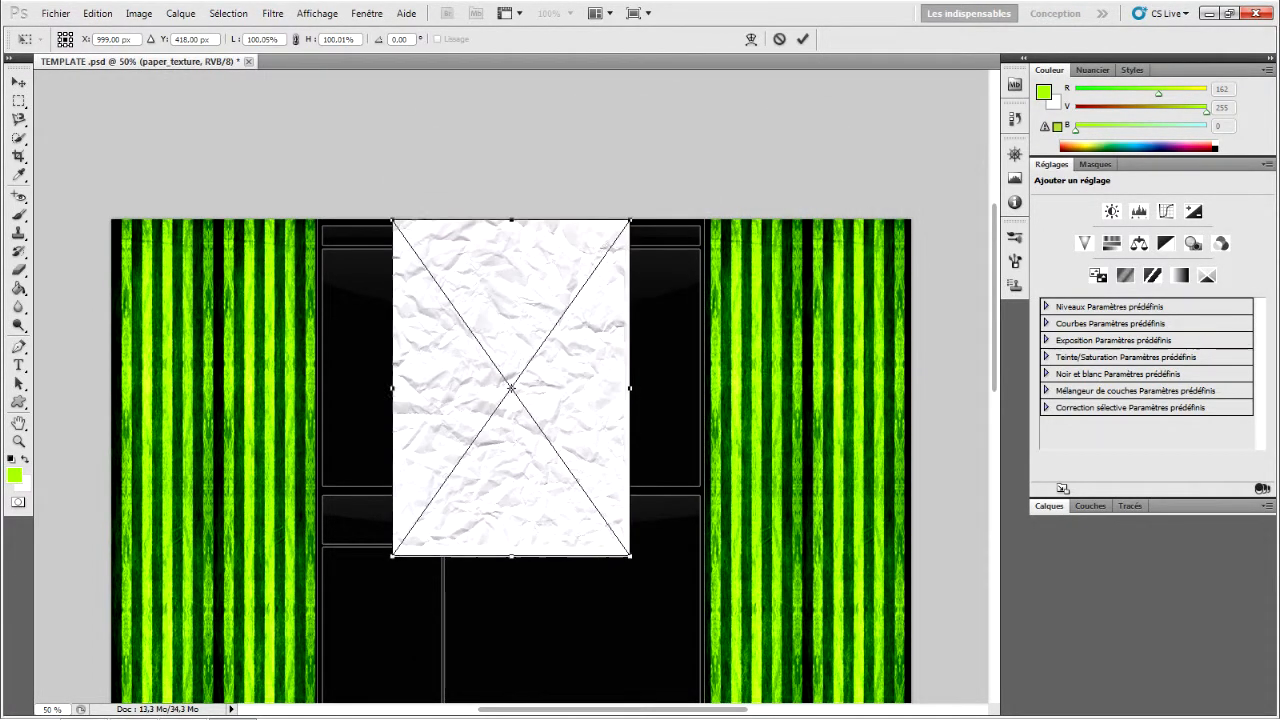
Step: Align the placed paper texture with the top of the black central column and stretch its width to about 165.5% to span the column
drag(476, 394, 441, 387)
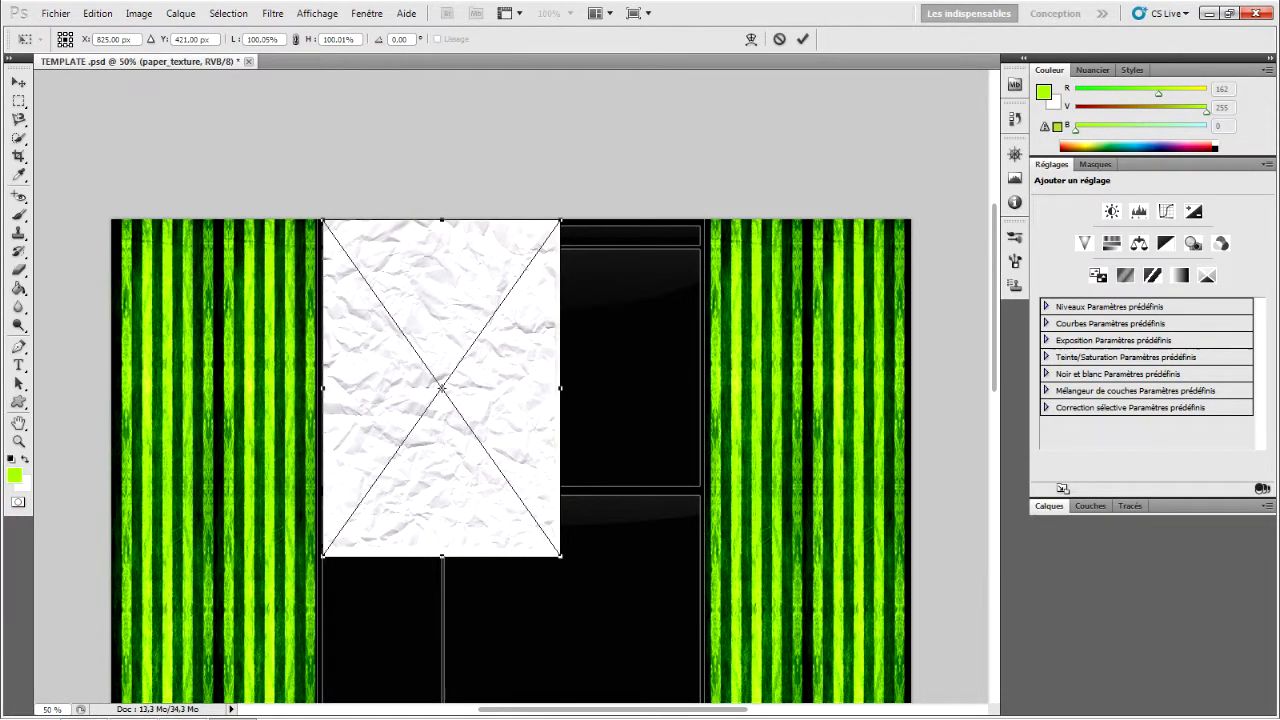
drag(441, 387, 432, 394)
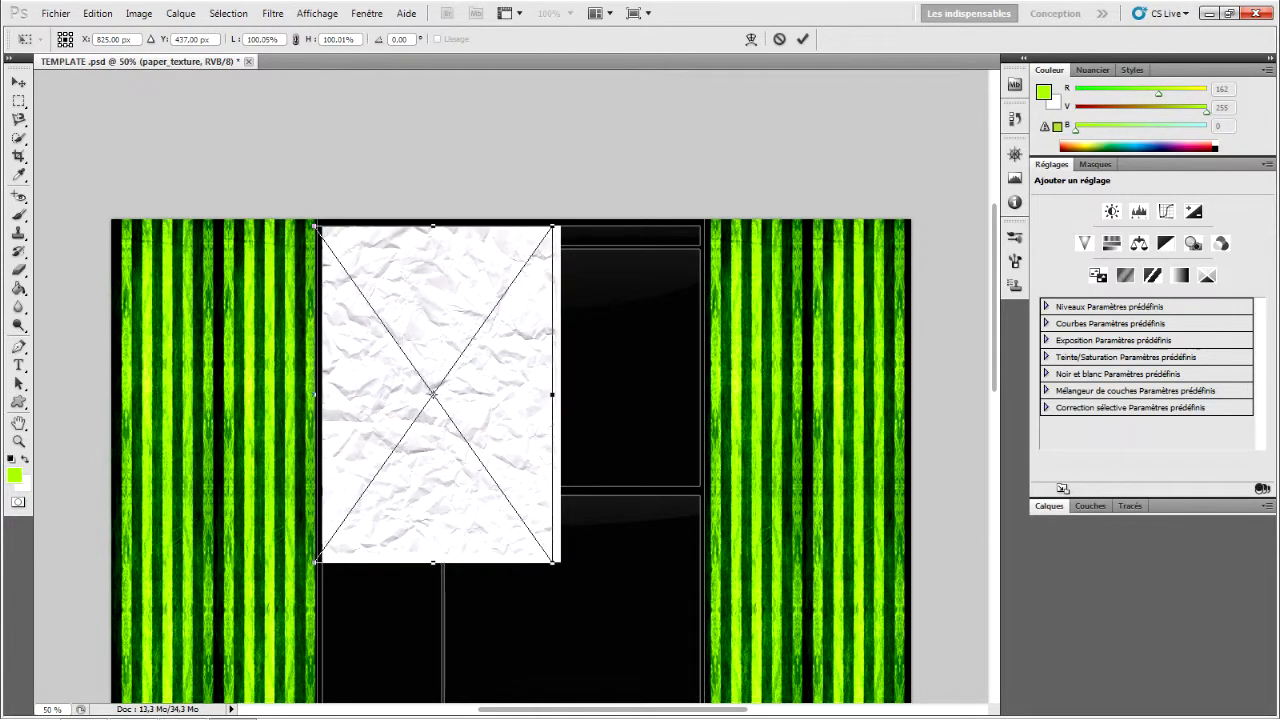
drag(433, 226, 433, 218)
drag(552, 391, 709, 391)
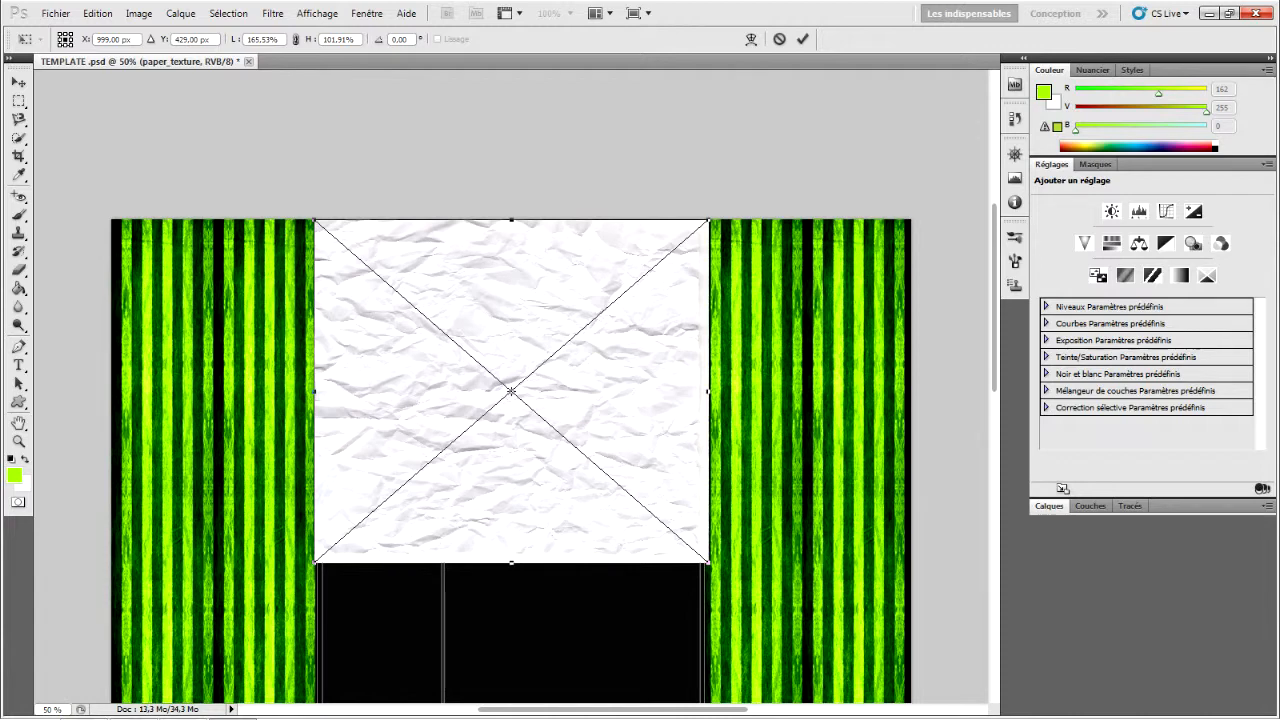
Step: Stretch the paper texture down to the page's bottom edge and commit the placement
scroll(553, 449, down, 1)
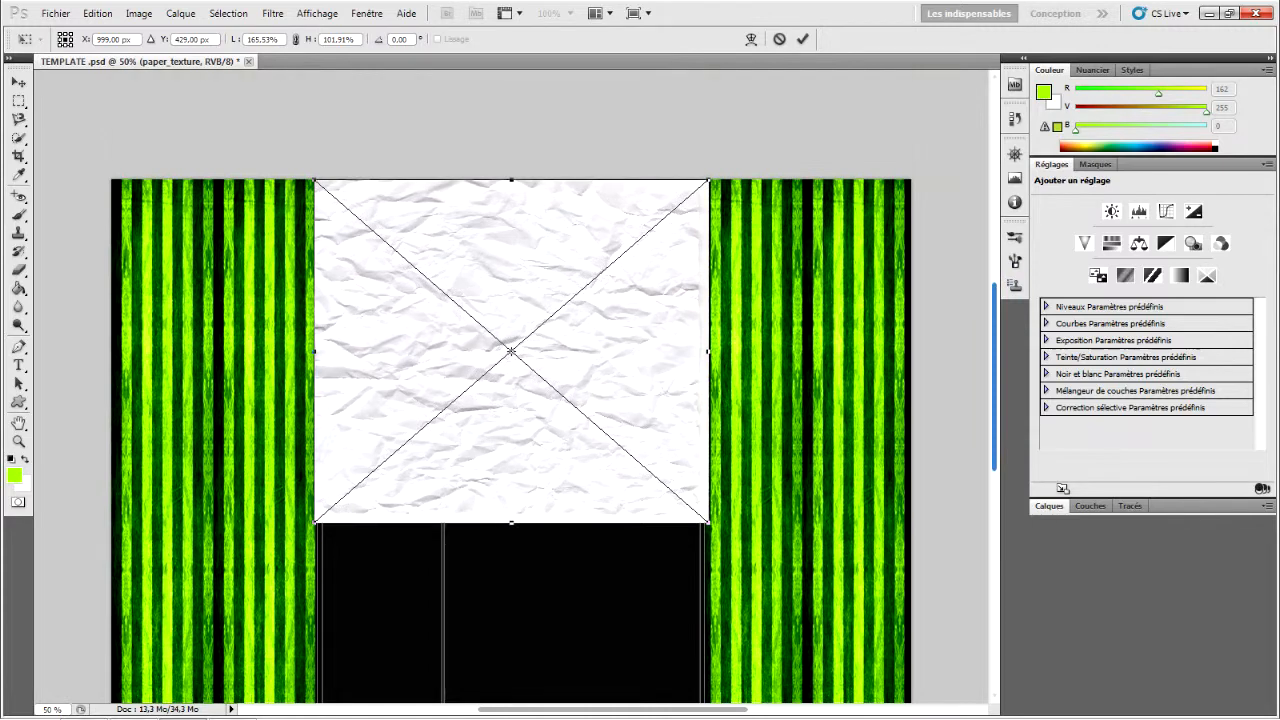
scroll(511, 386, down, 5)
drag(511, 153, 511, 707)
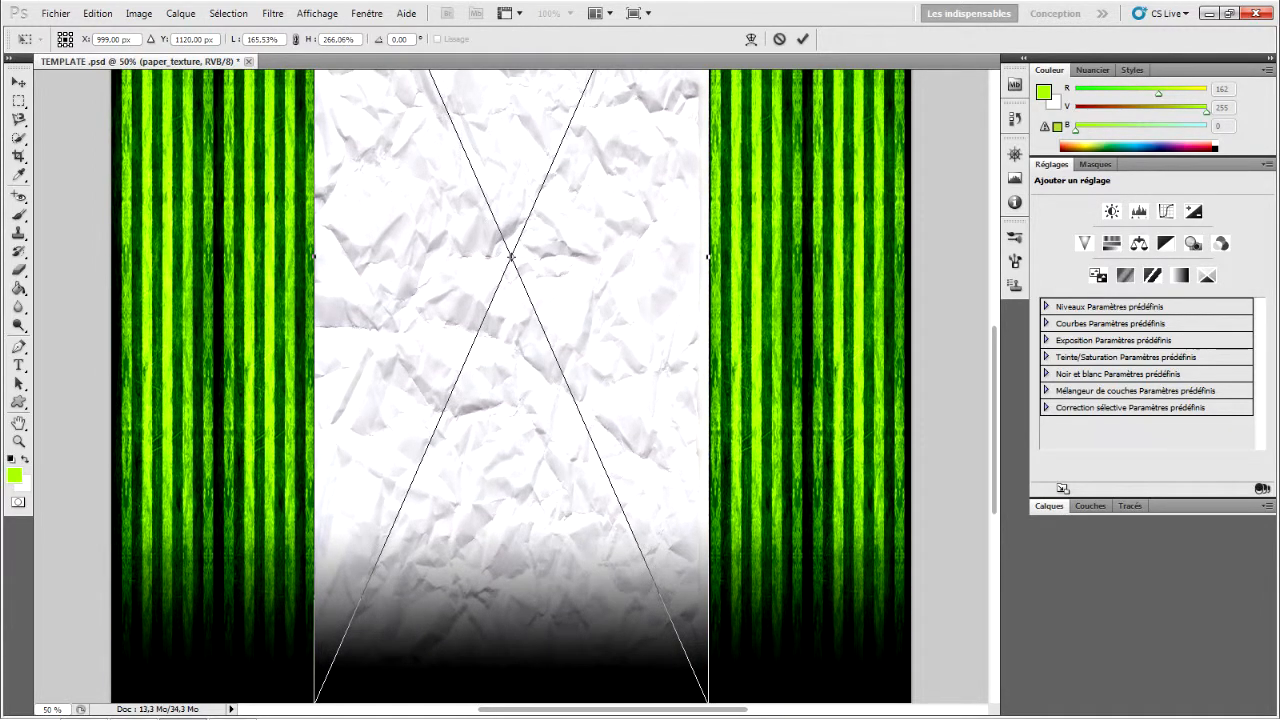
drag(995, 421, 995, 475)
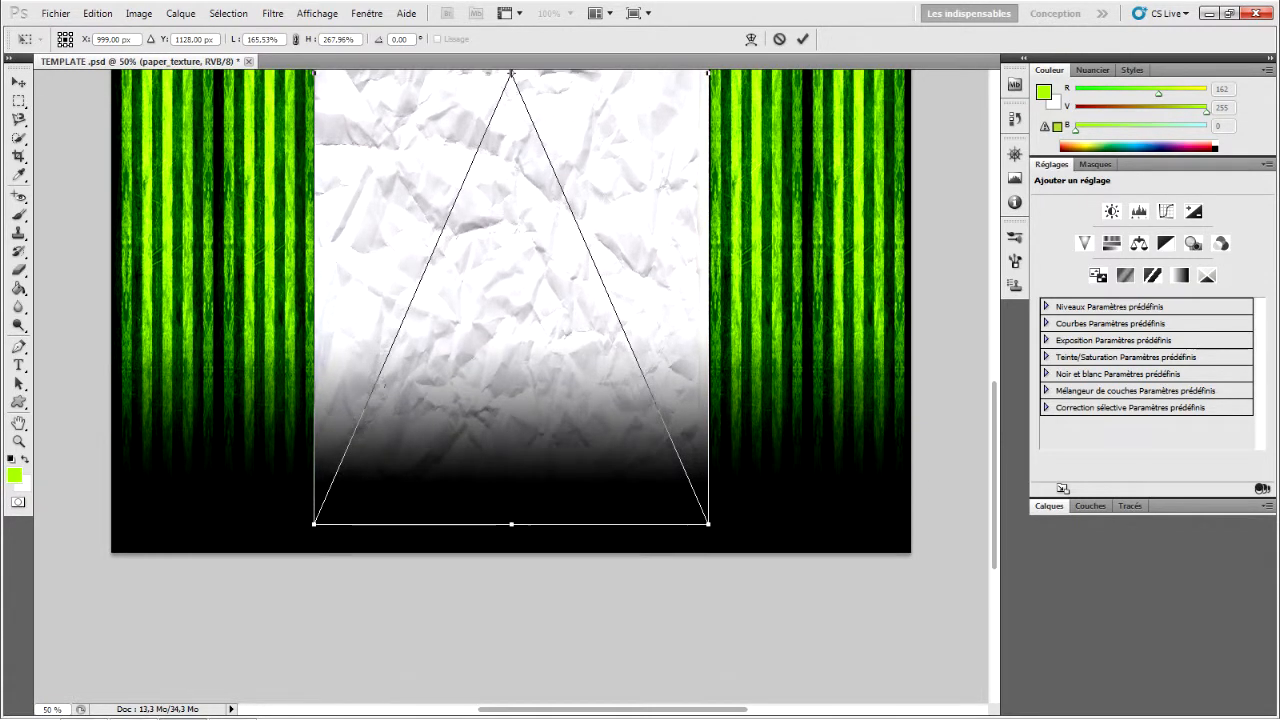
drag(511, 519, 511, 551)
click(802, 38)
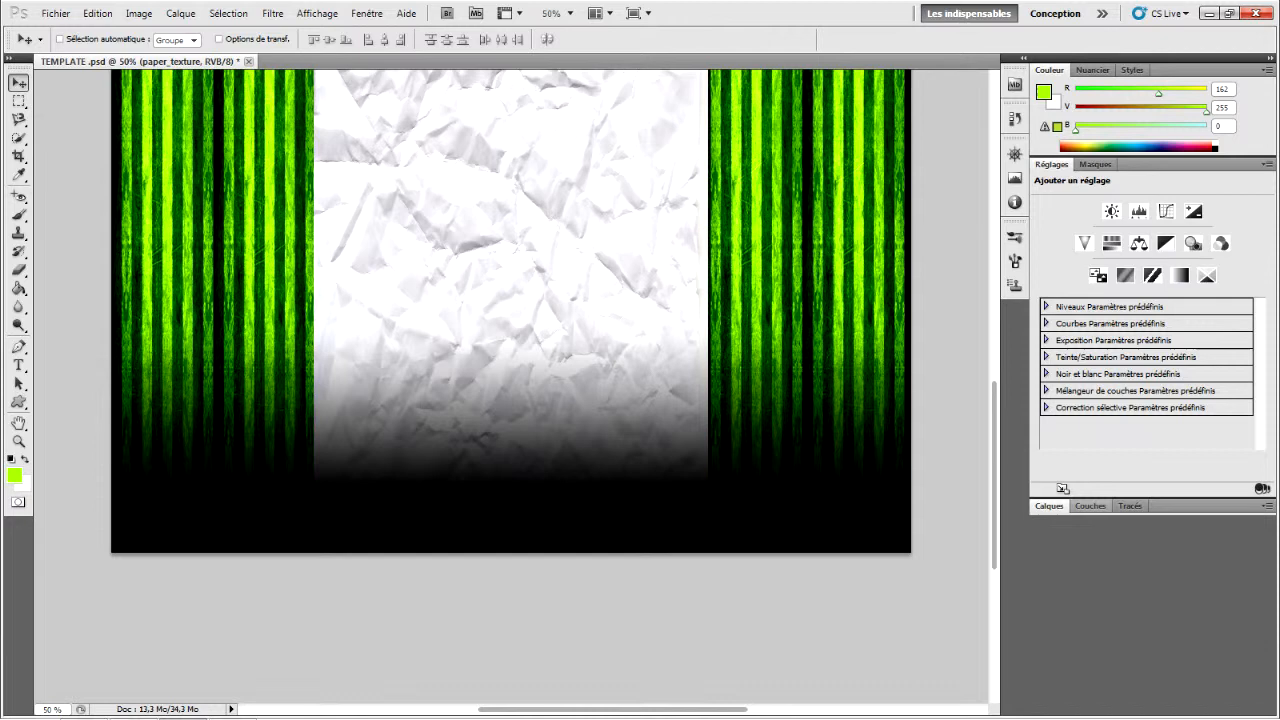
Step: Try the darkening blend modes from Obscurcir to Densité linéaire + on the paper_texture layer
click(1066, 505)
click(1097, 522)
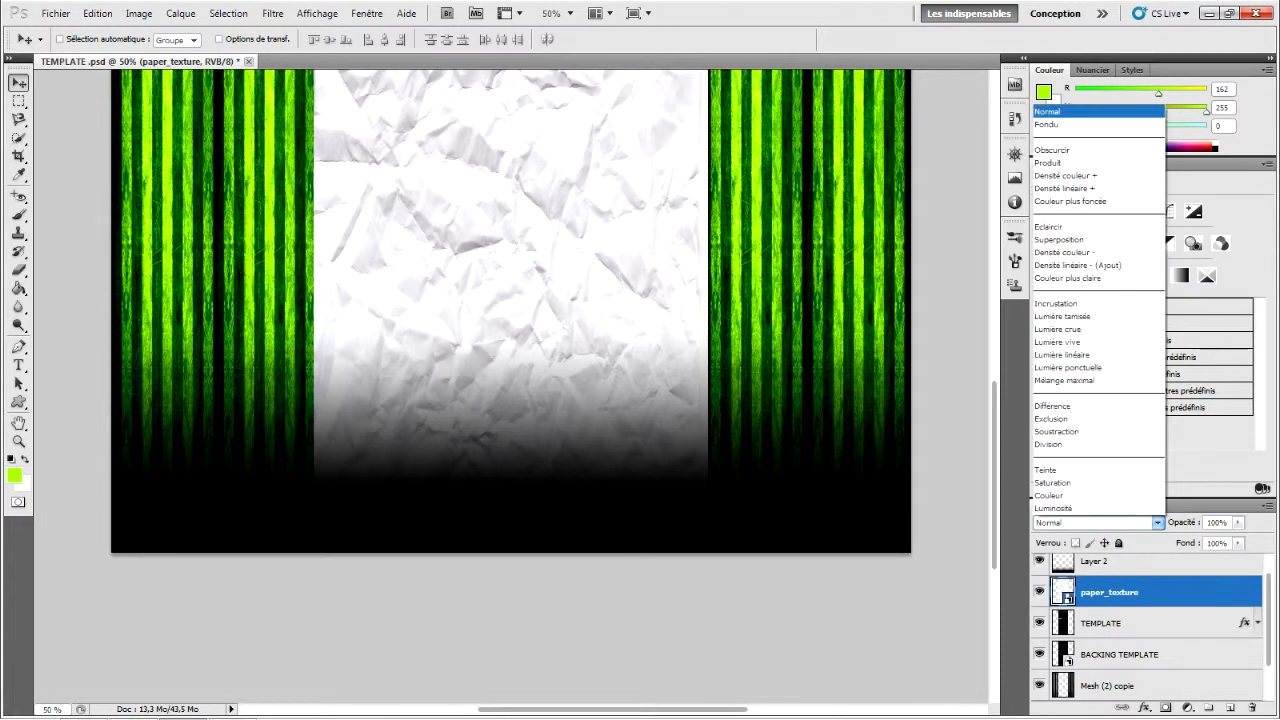
click(1080, 130)
key(Down)
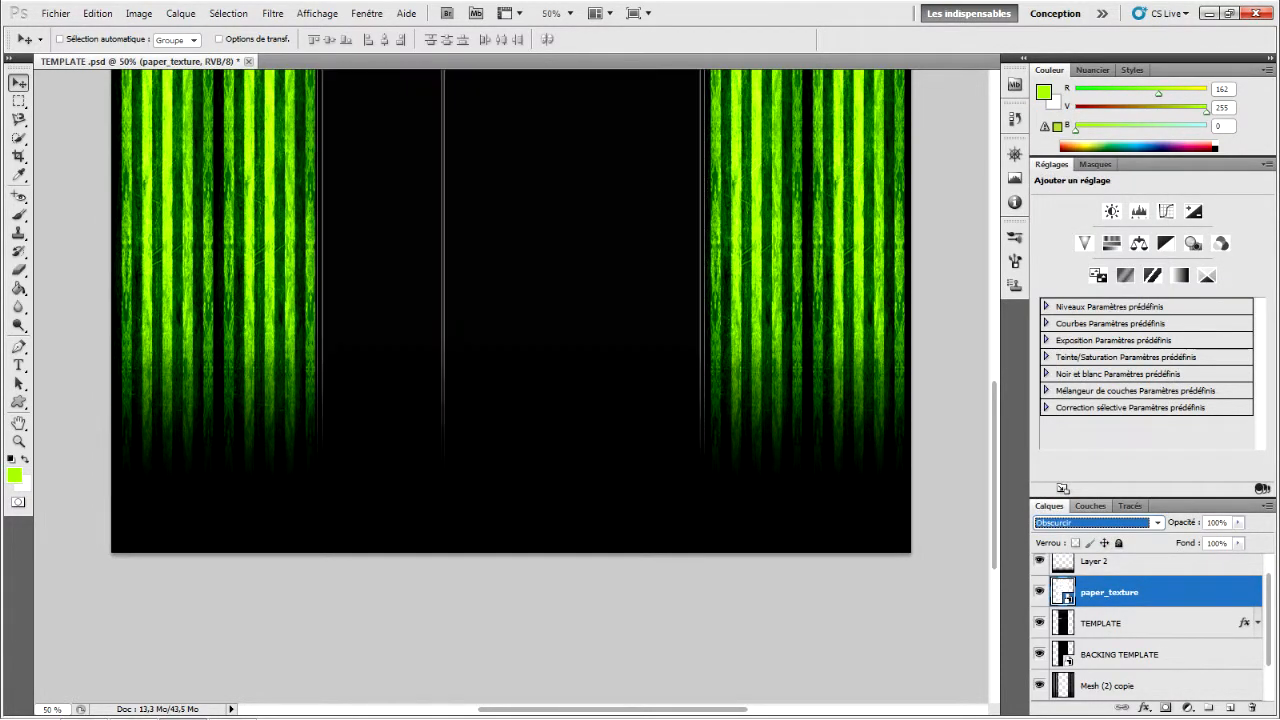
key(Down)
key(Down)
key(Down)
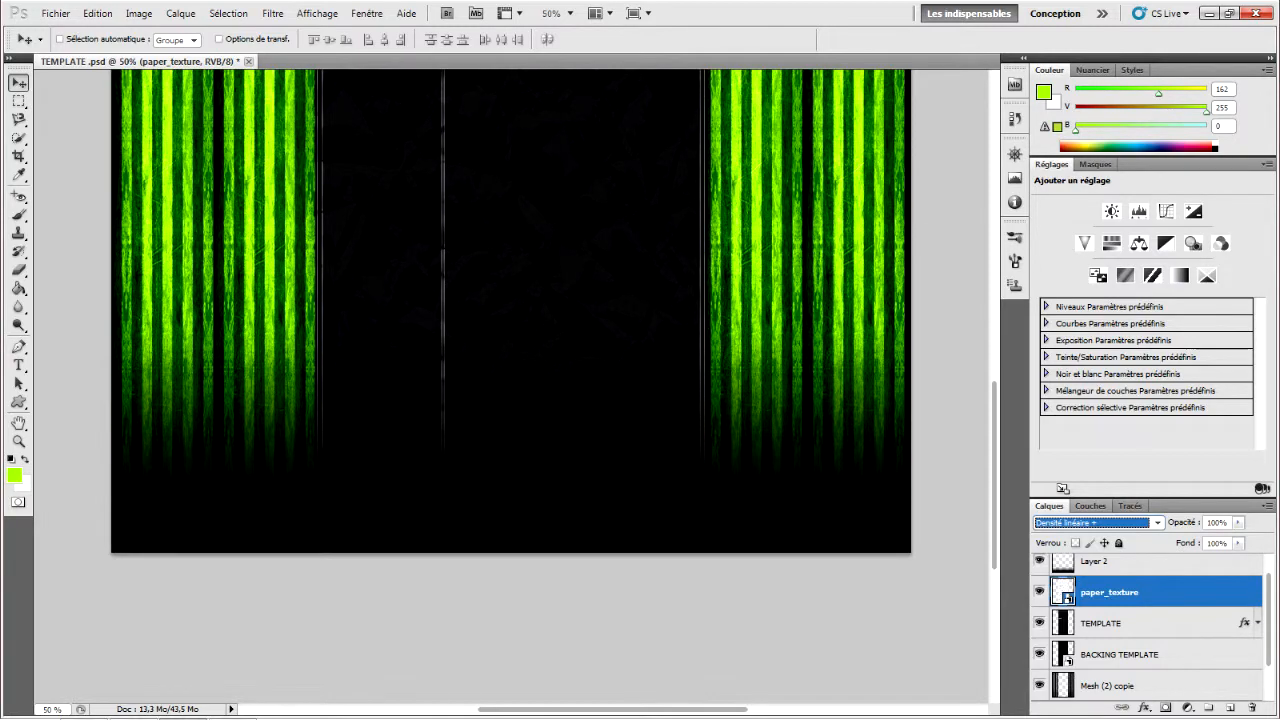
Step: Preview the Couleur plus foncée, Superposition and Densité linéaire - (Ajout) blend modes on the paper_texture layer across the panels
scroll(510, 380, up, 5)
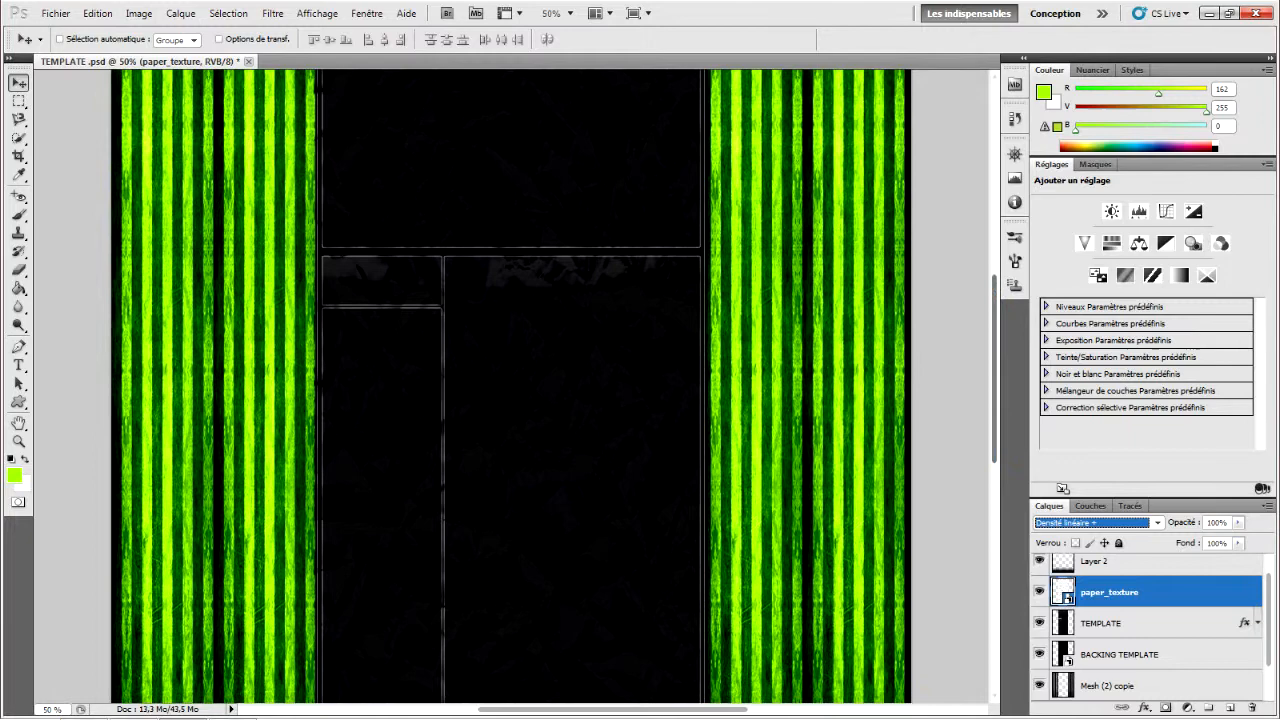
key(Down)
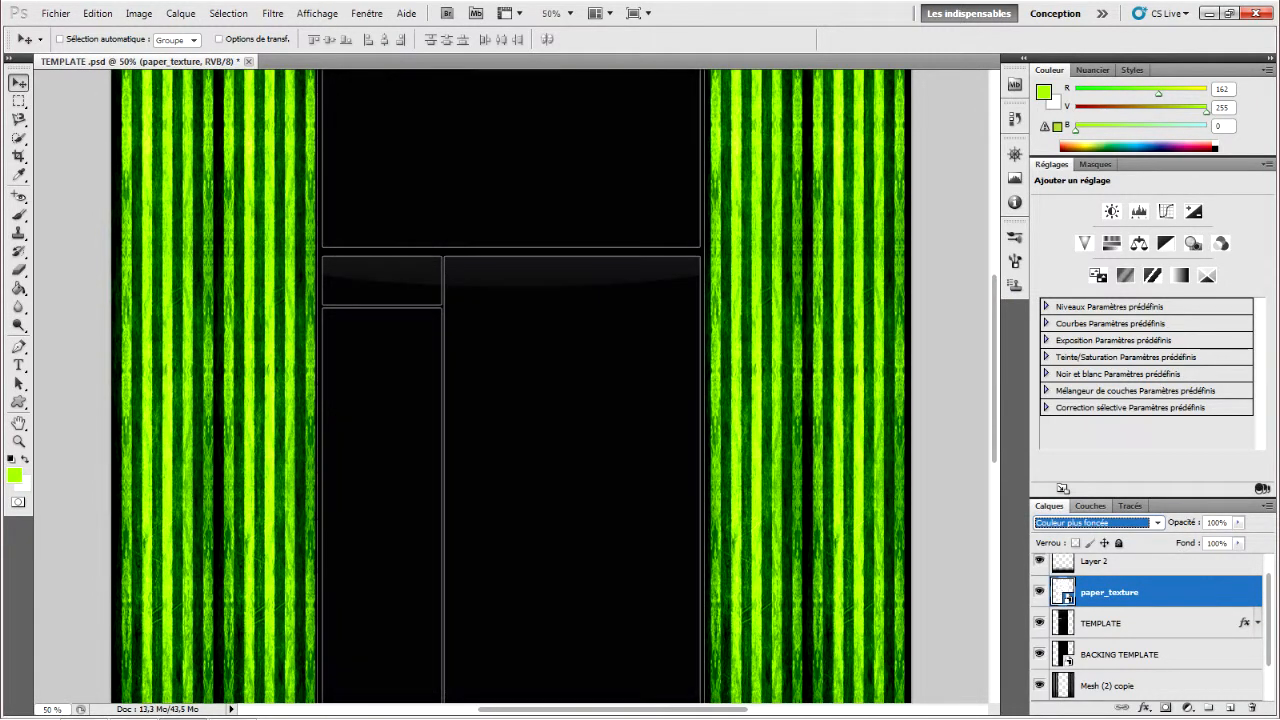
key(Down)
key(Down)
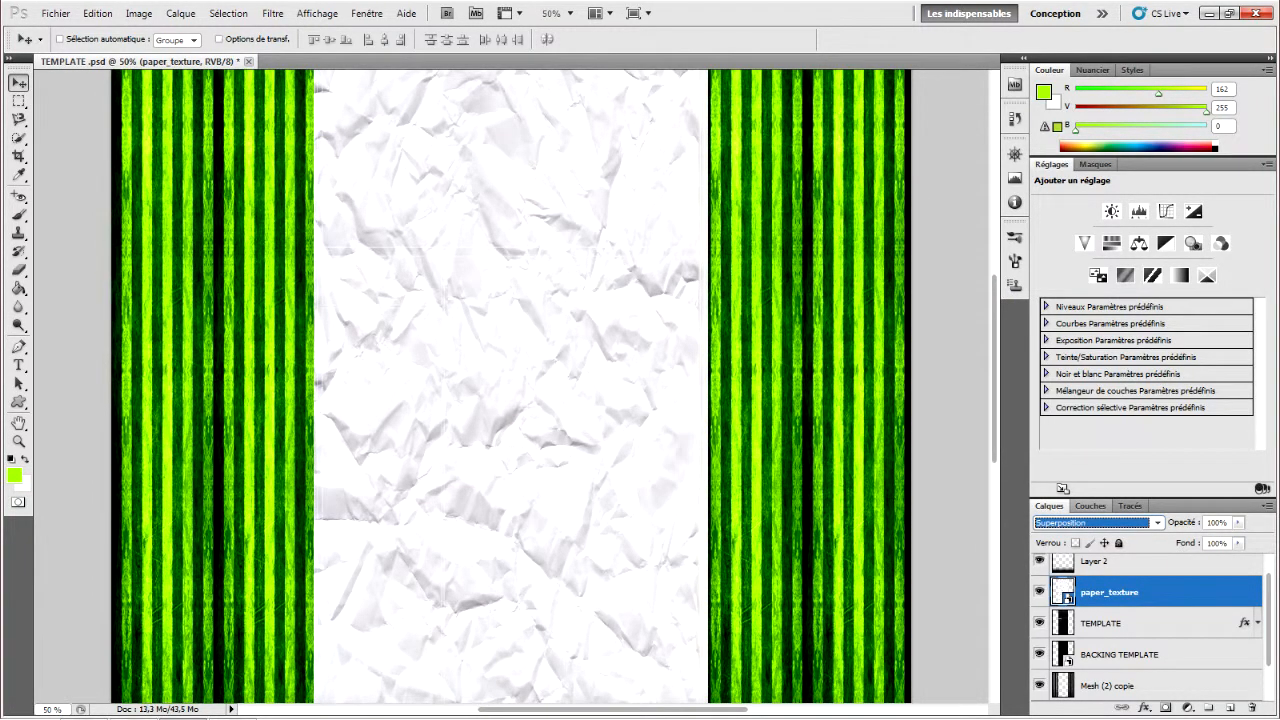
key(Down)
key(Down)
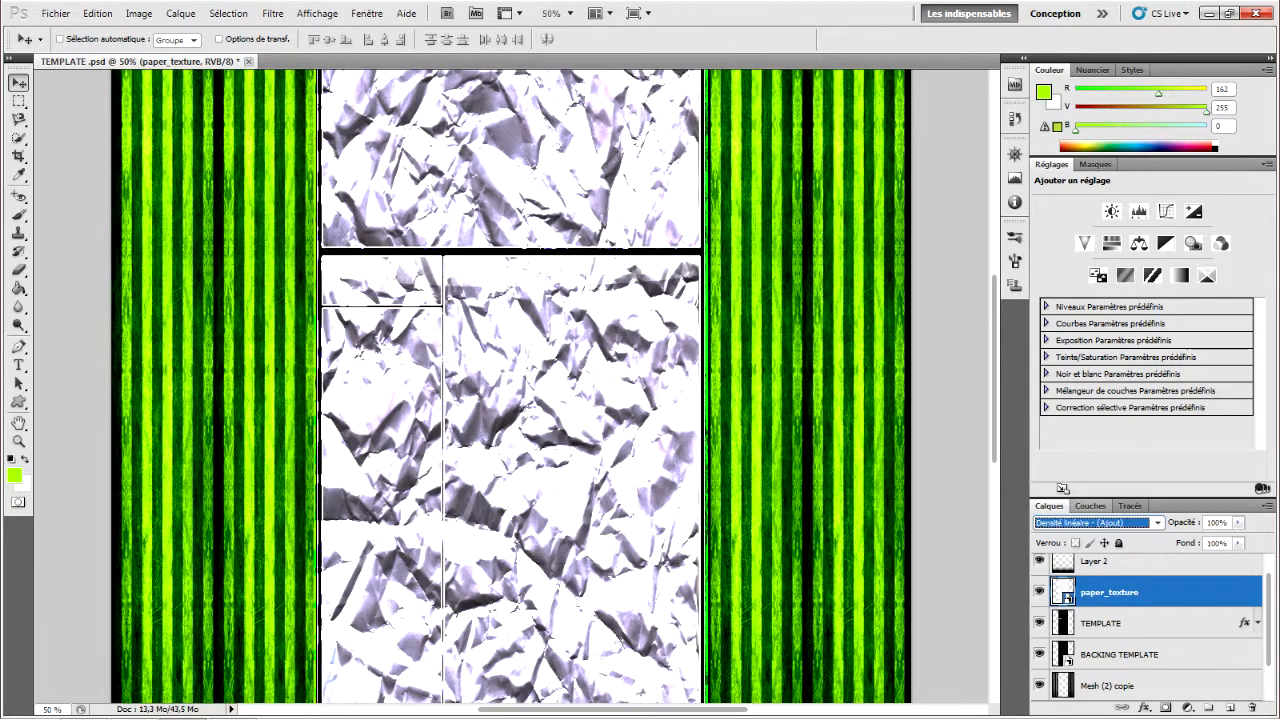
Step: Preview the Incrustation, Lumière crue, Lumière linéaire and Lumière ponctuelle blend modes on the paper_texture layer
key(Down)
key(Down)
key(Down)
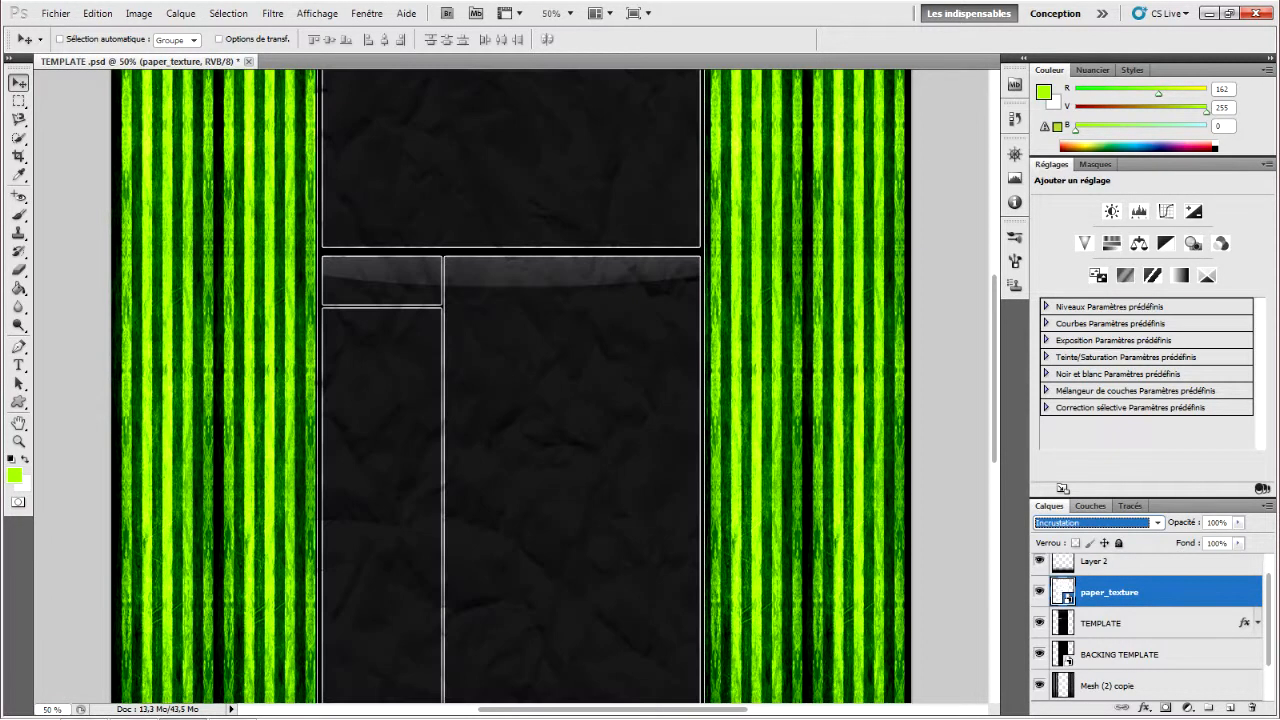
key(Down)
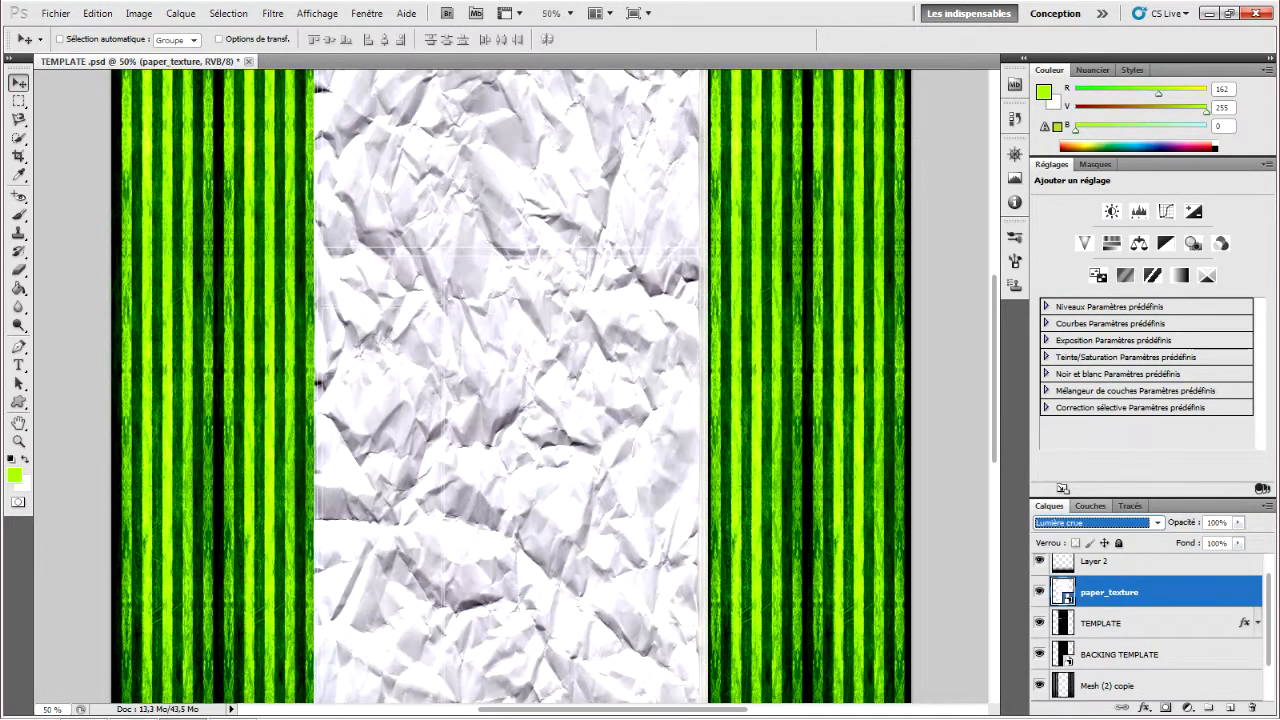
key(Down)
key(Down)
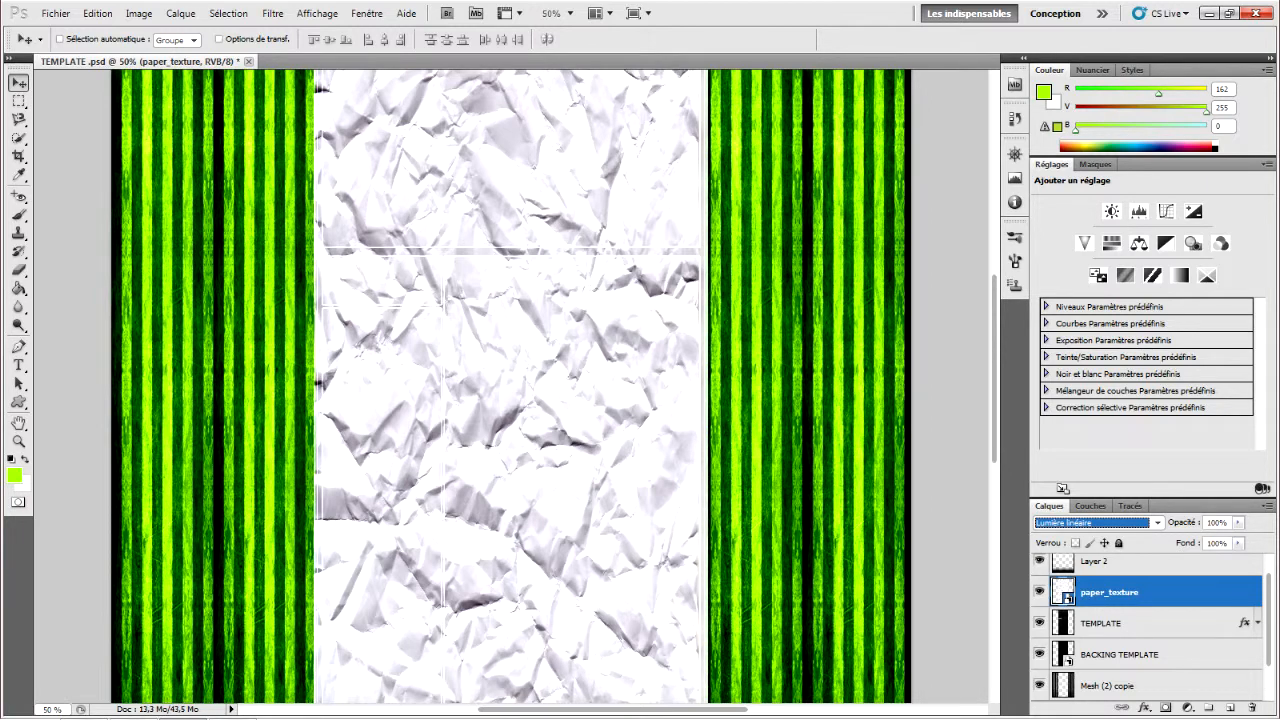
key(Down)
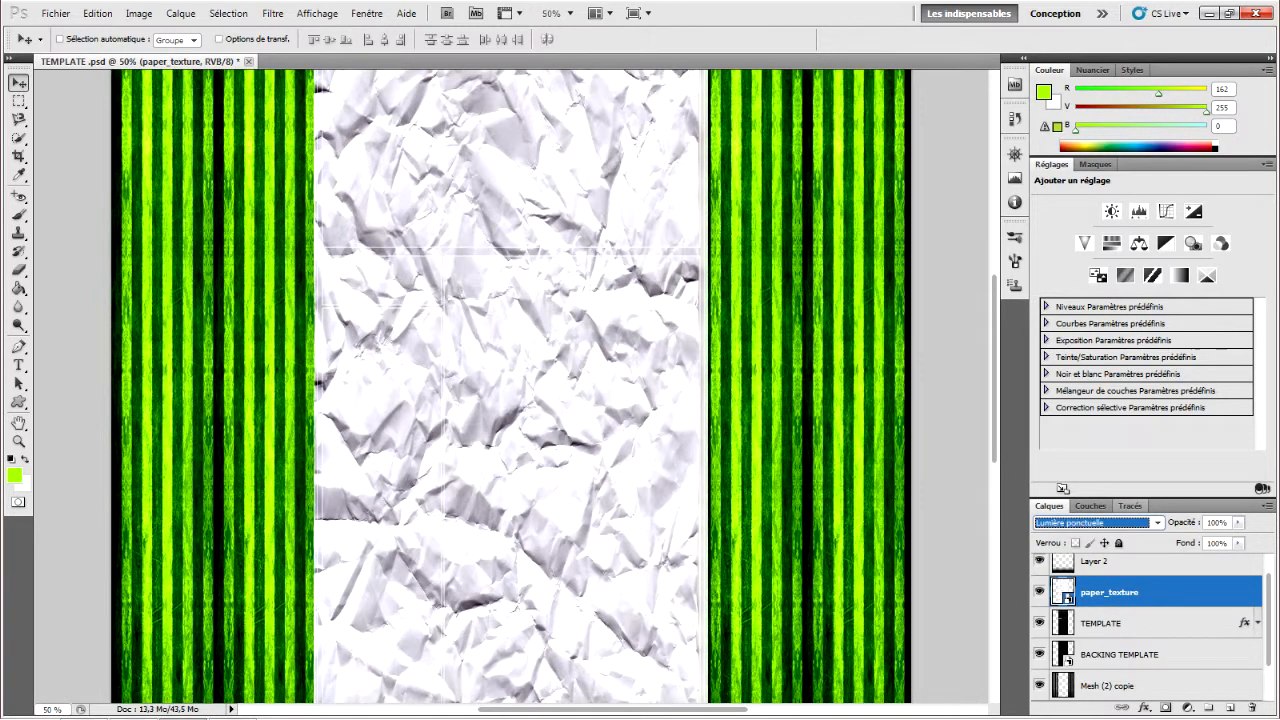
Step: Set the paper_texture layer's blend mode to Division, going past Différence, and check the result on the upper panels
key(Down)
key(Down)
key(Down)
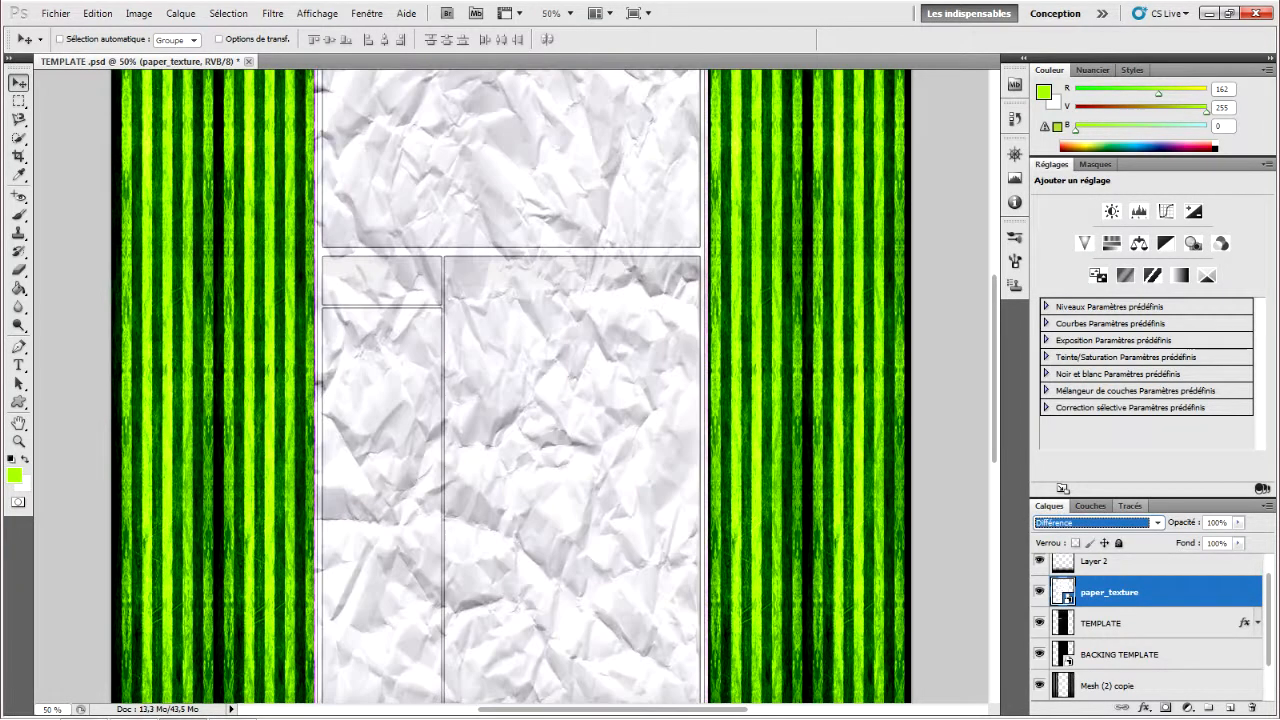
key(Down)
key(Down)
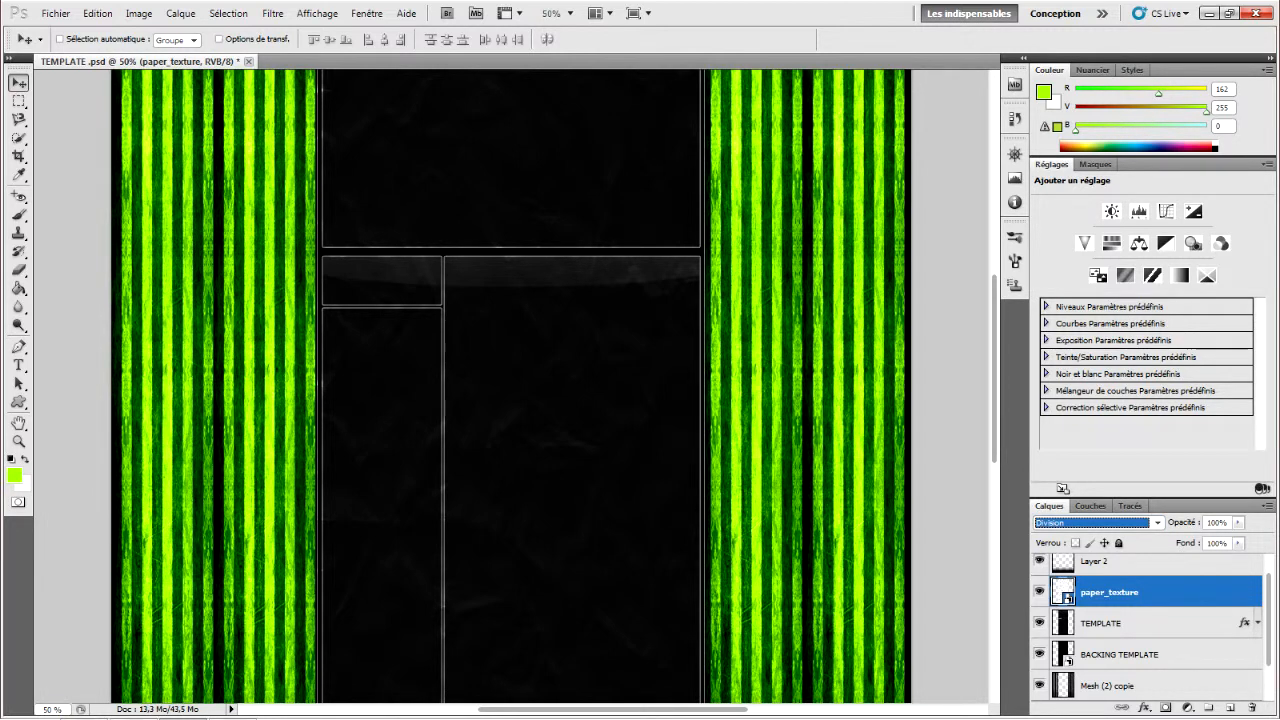
scroll(510, 386, up, 3)
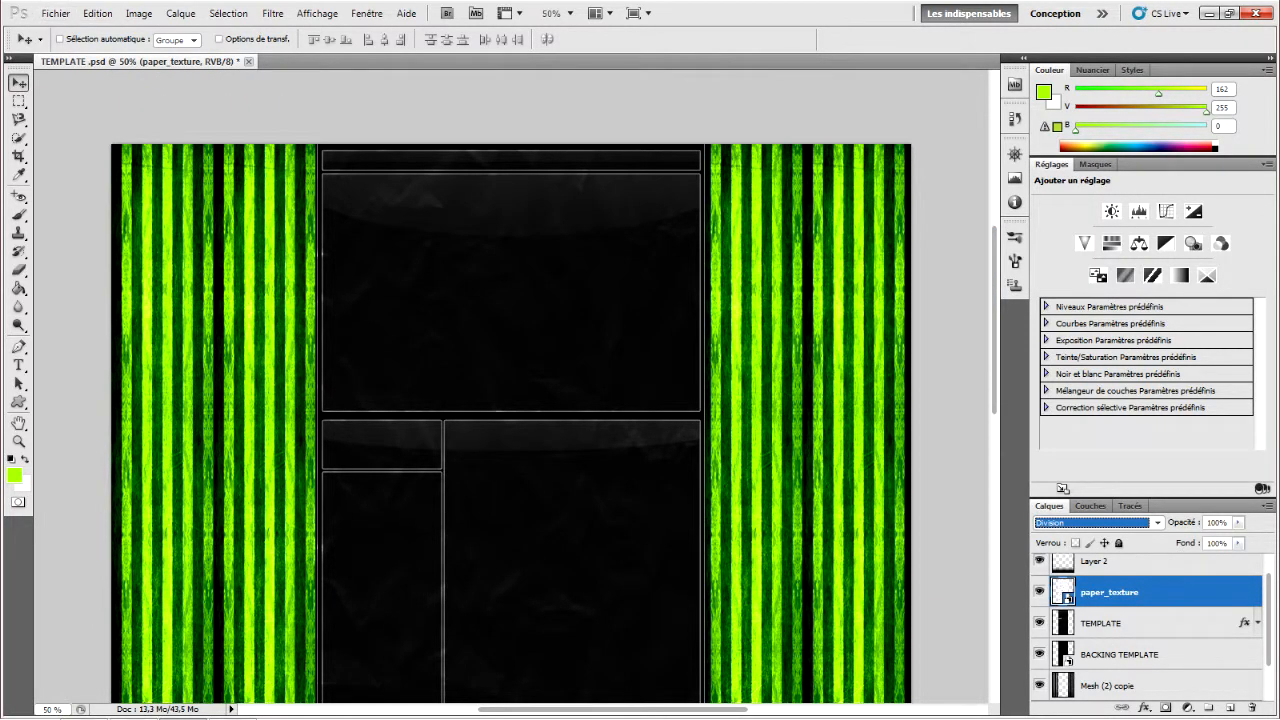
Step: Add a new layer above paper_texture and browse for an image to place in the Flares folder of Pack GFX By IZiiKz
key(ctrl+shift+alt+n)
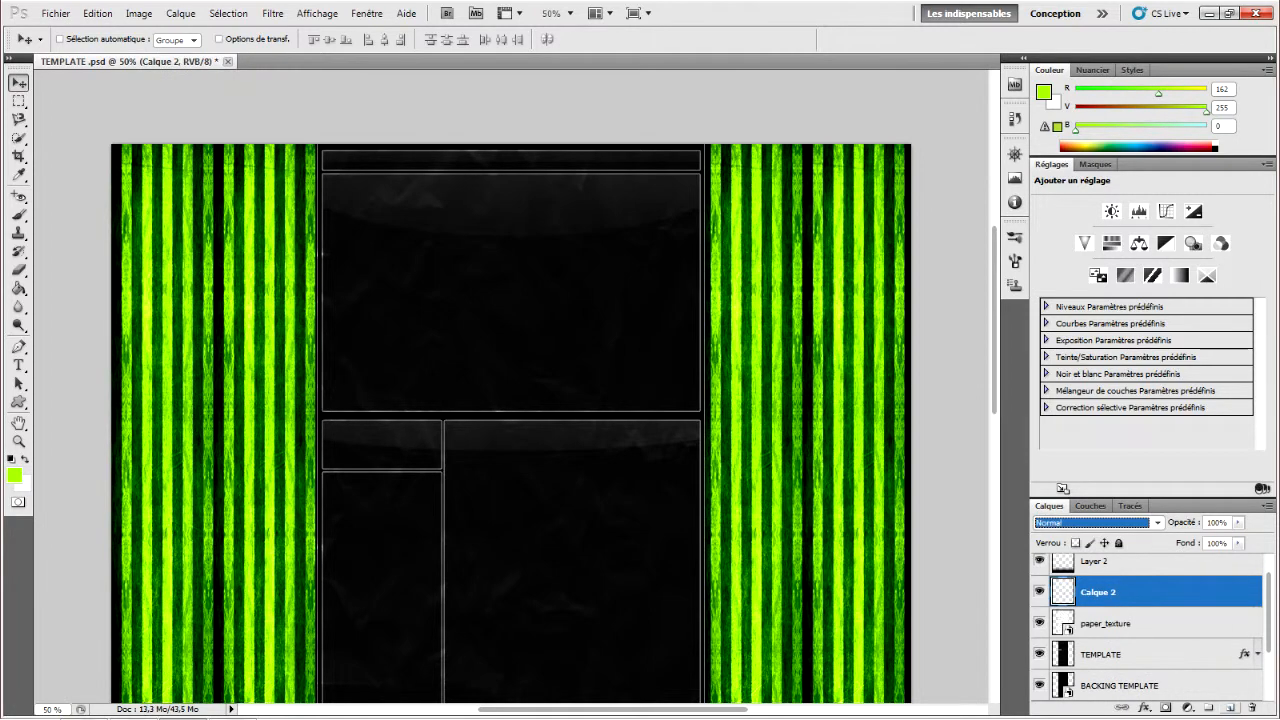
click(55, 13)
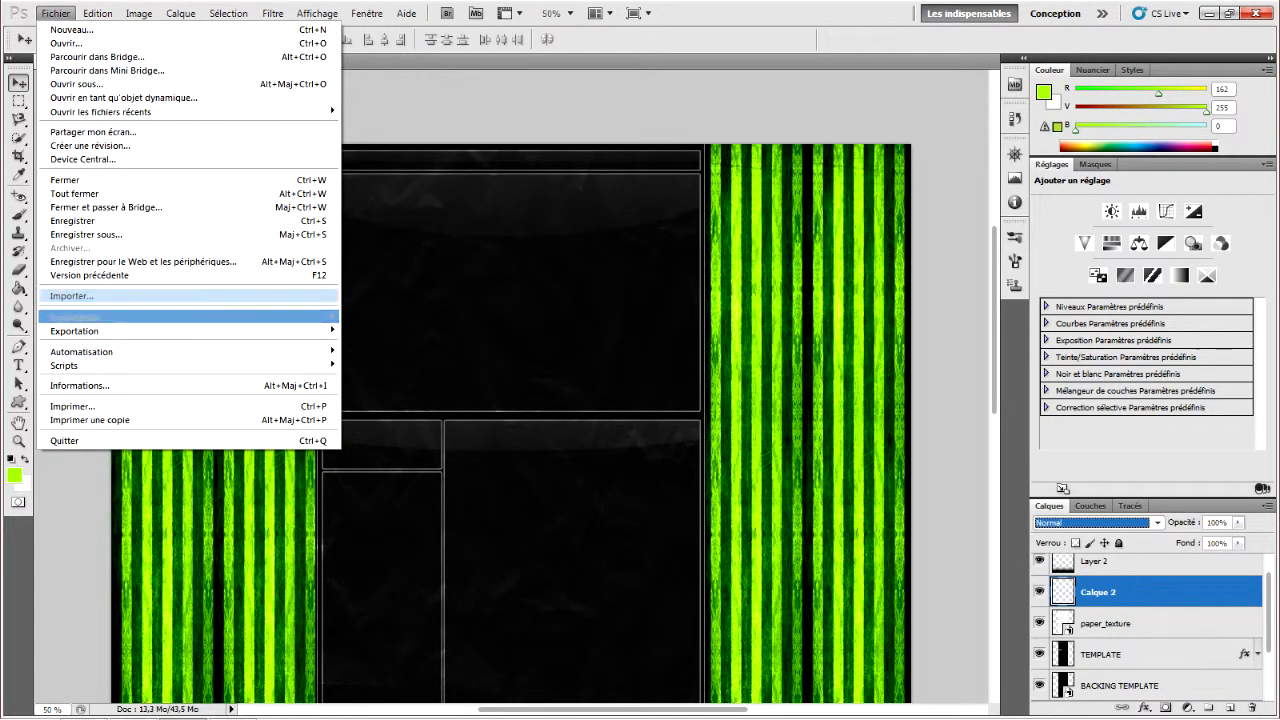
click(80, 296)
click(740, 154)
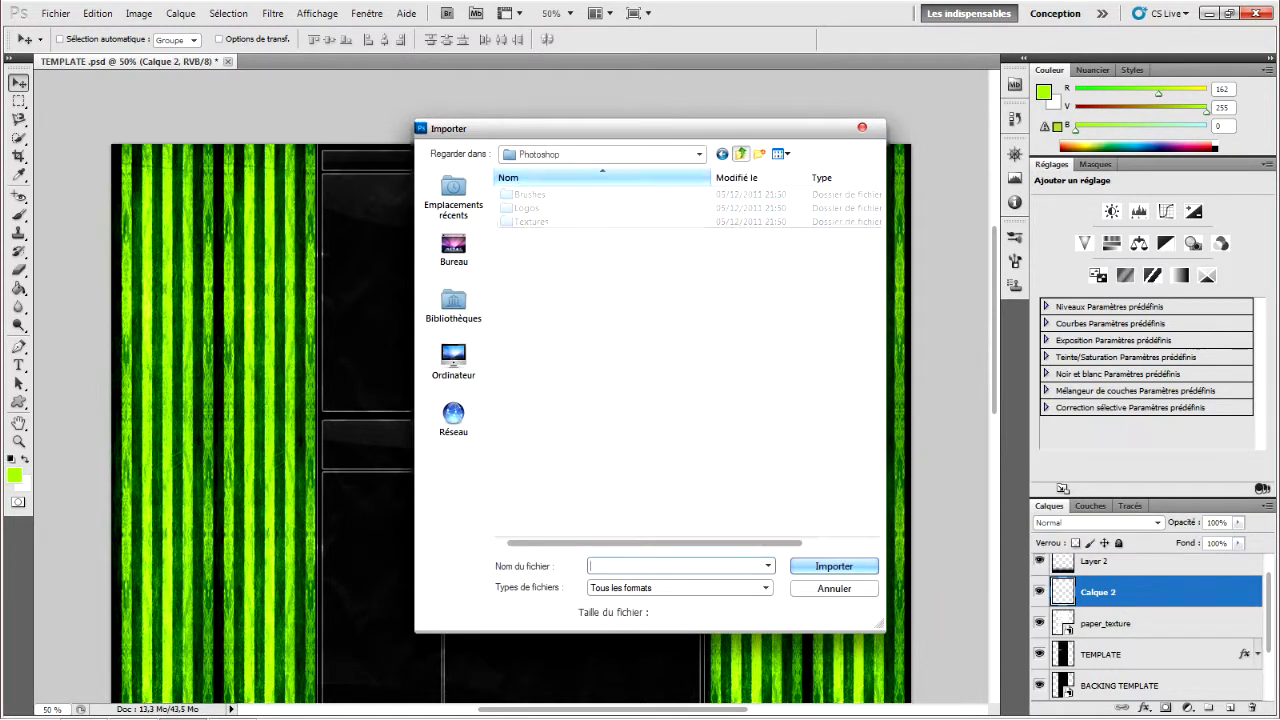
click(740, 154)
click(740, 154)
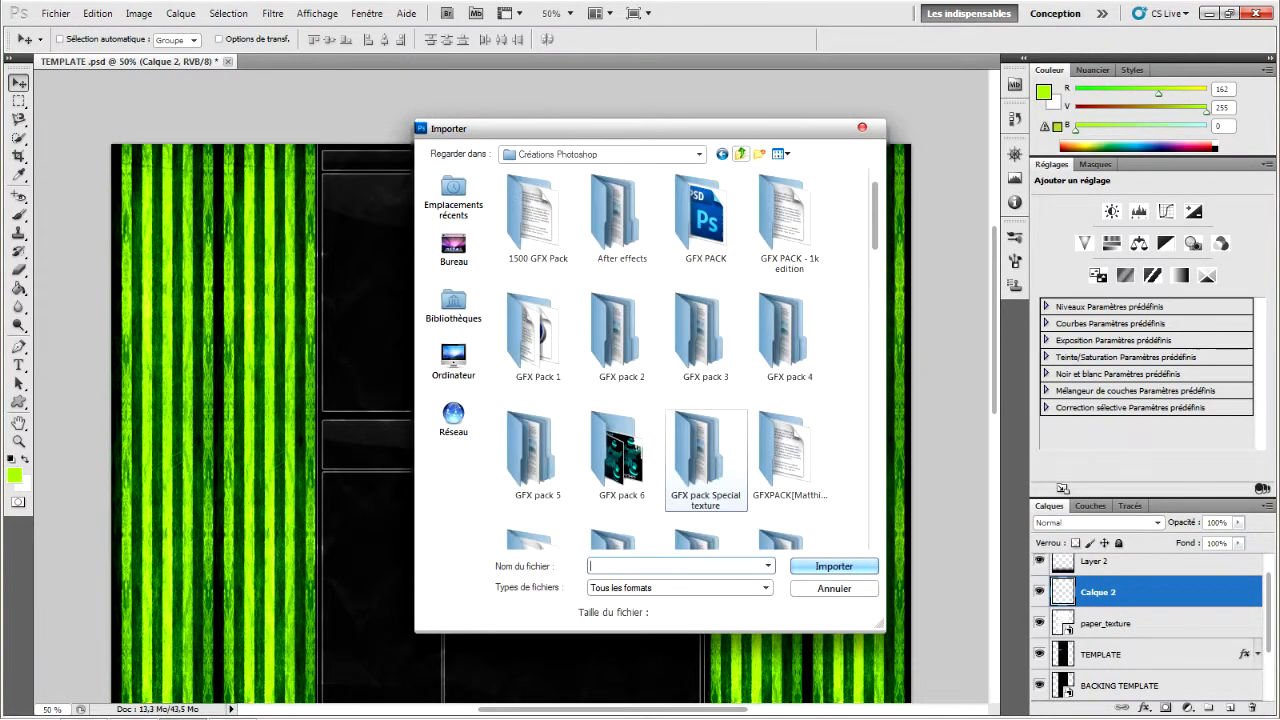
scroll(660, 360, down, 2)
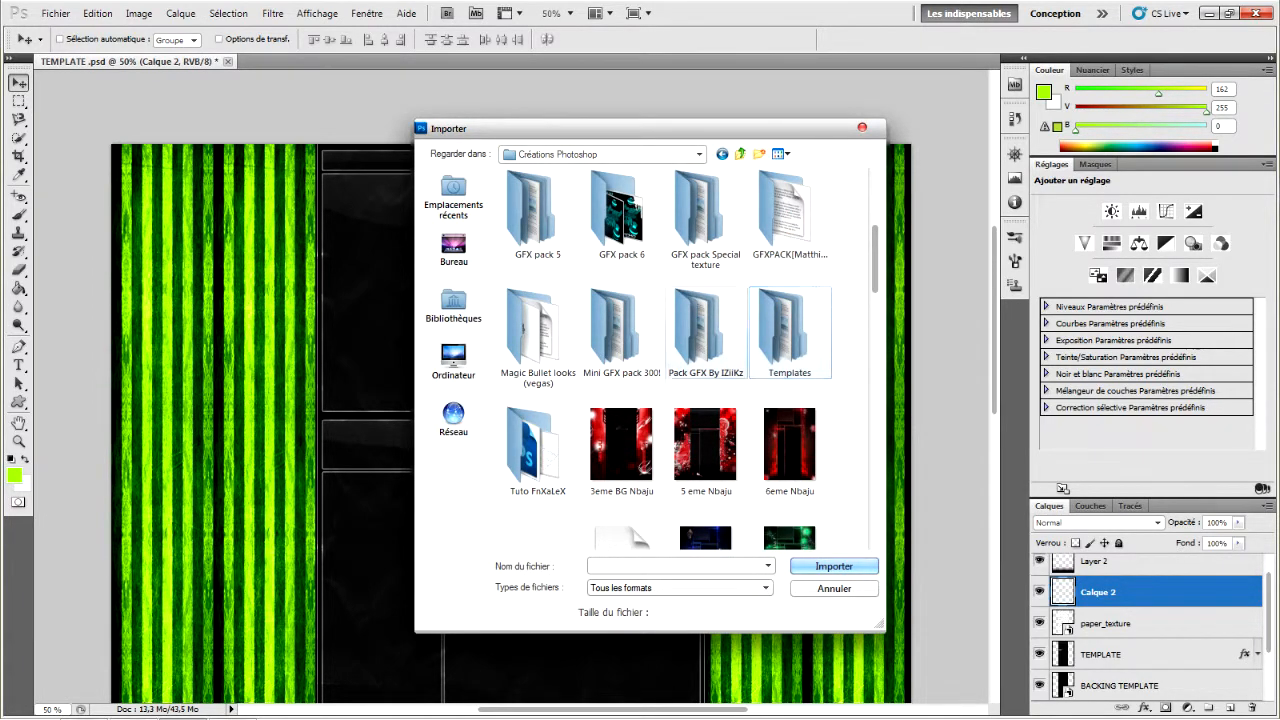
double_click(705, 325)
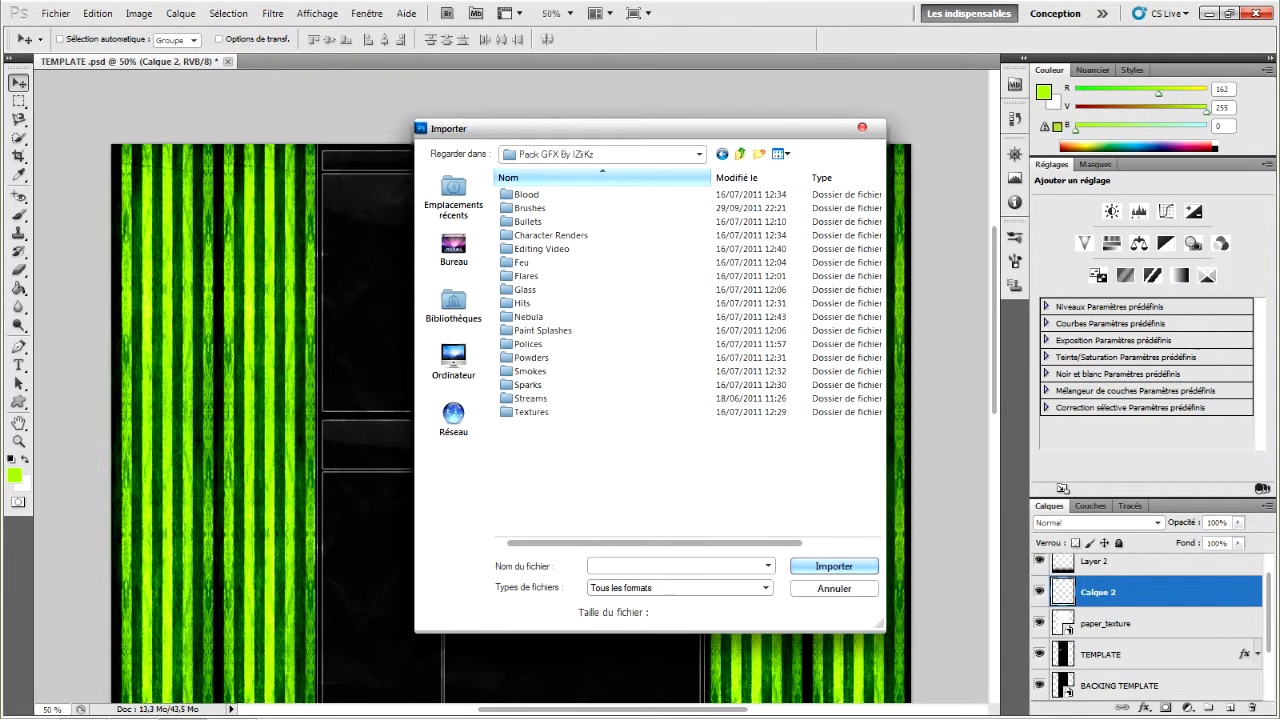
double_click(526, 276)
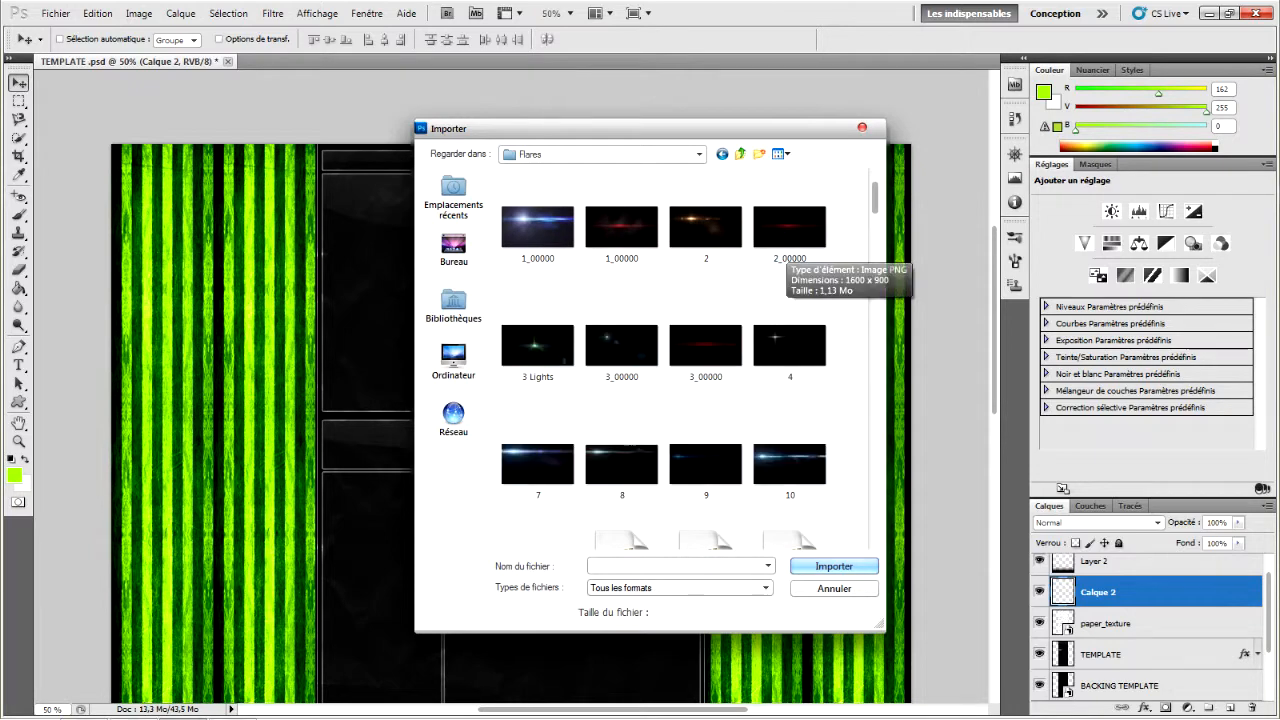
Step: Choose the Digital Green flare from the Flares folder and place it over the black column at about X 1021, Y 700 px
scroll(760, 250, down, 3)
scroll(680, 360, up, 6)
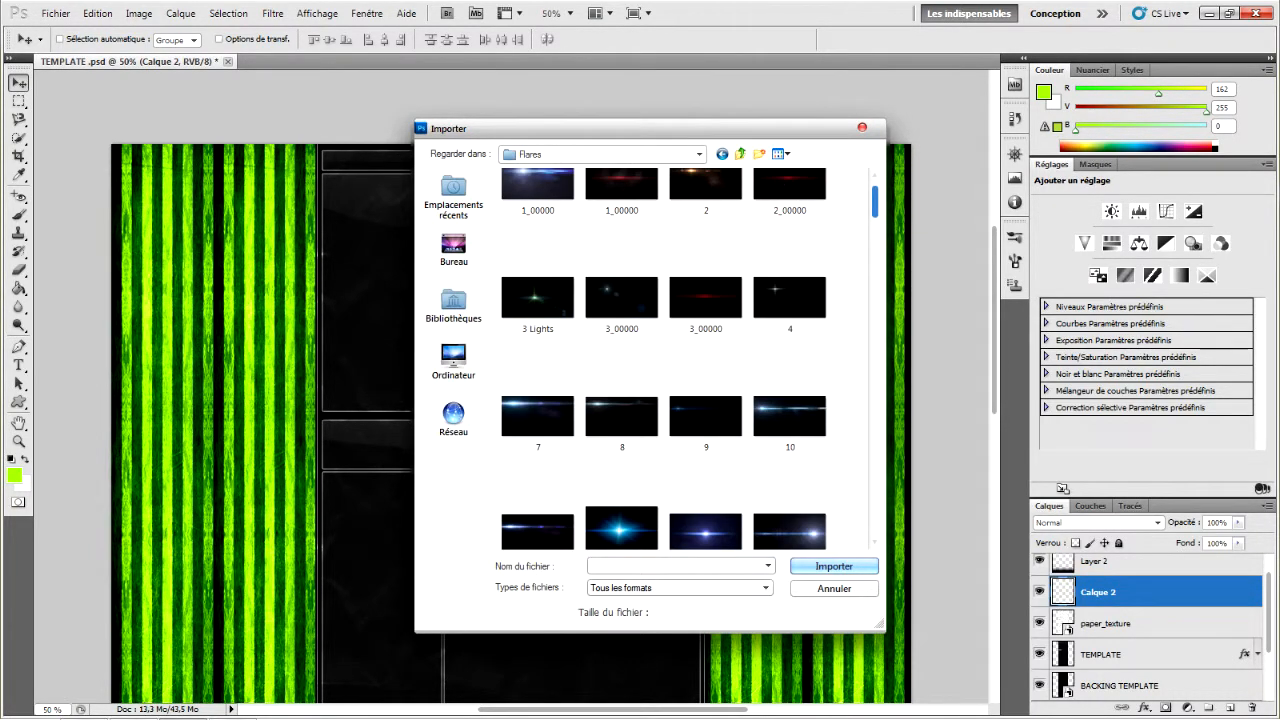
scroll(688, 360, down, 6)
scroll(690, 360, down, 6)
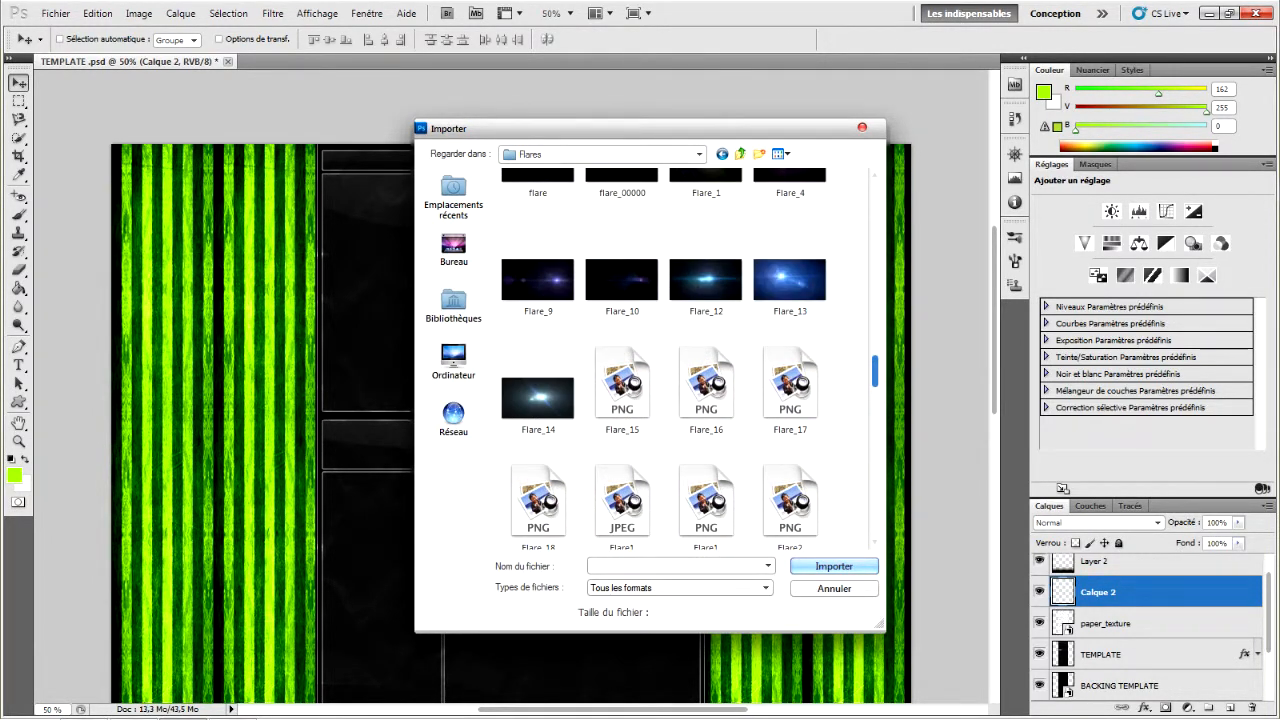
scroll(688, 360, down, 6)
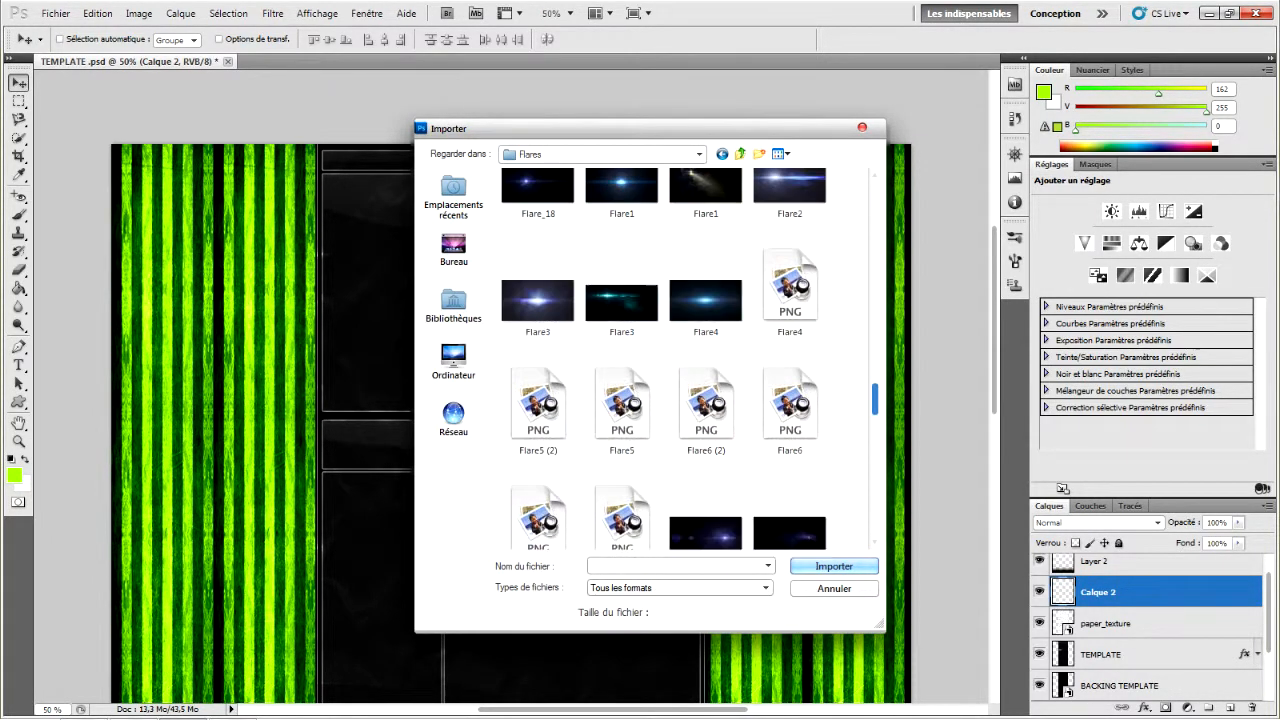
scroll(688, 360, down, 3)
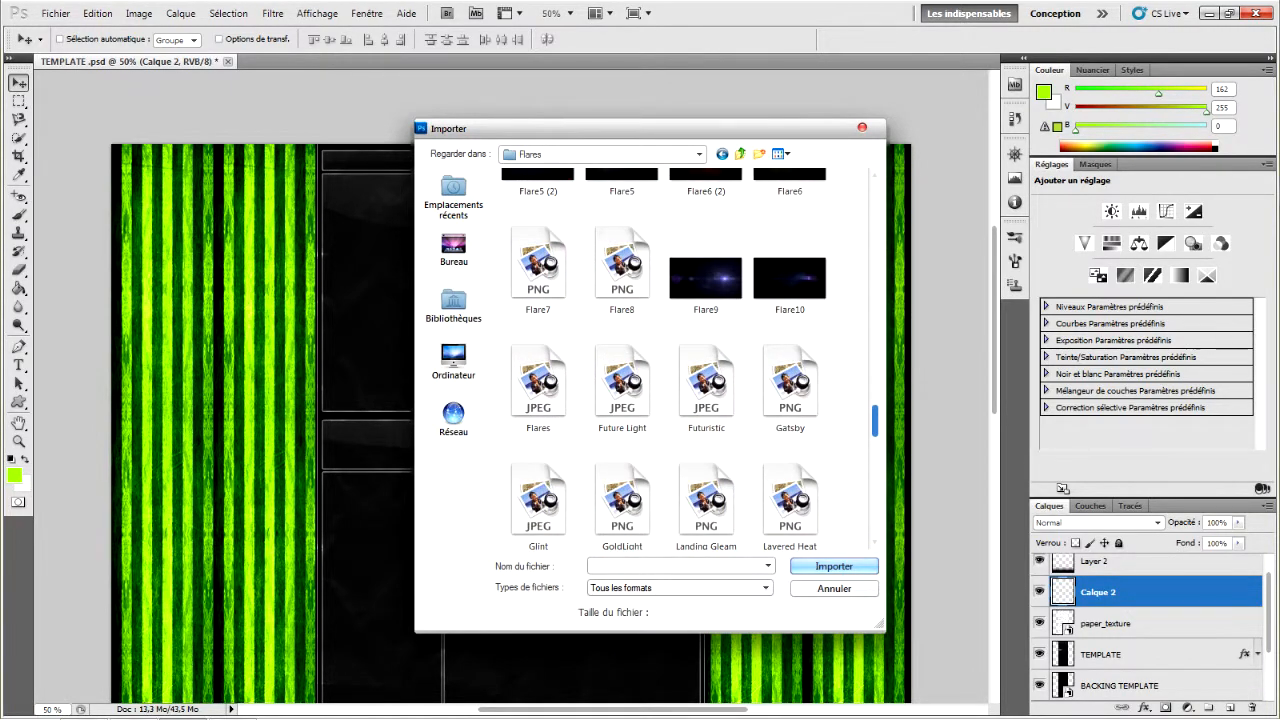
scroll(663, 360, down, 2)
scroll(663, 360, down, 4)
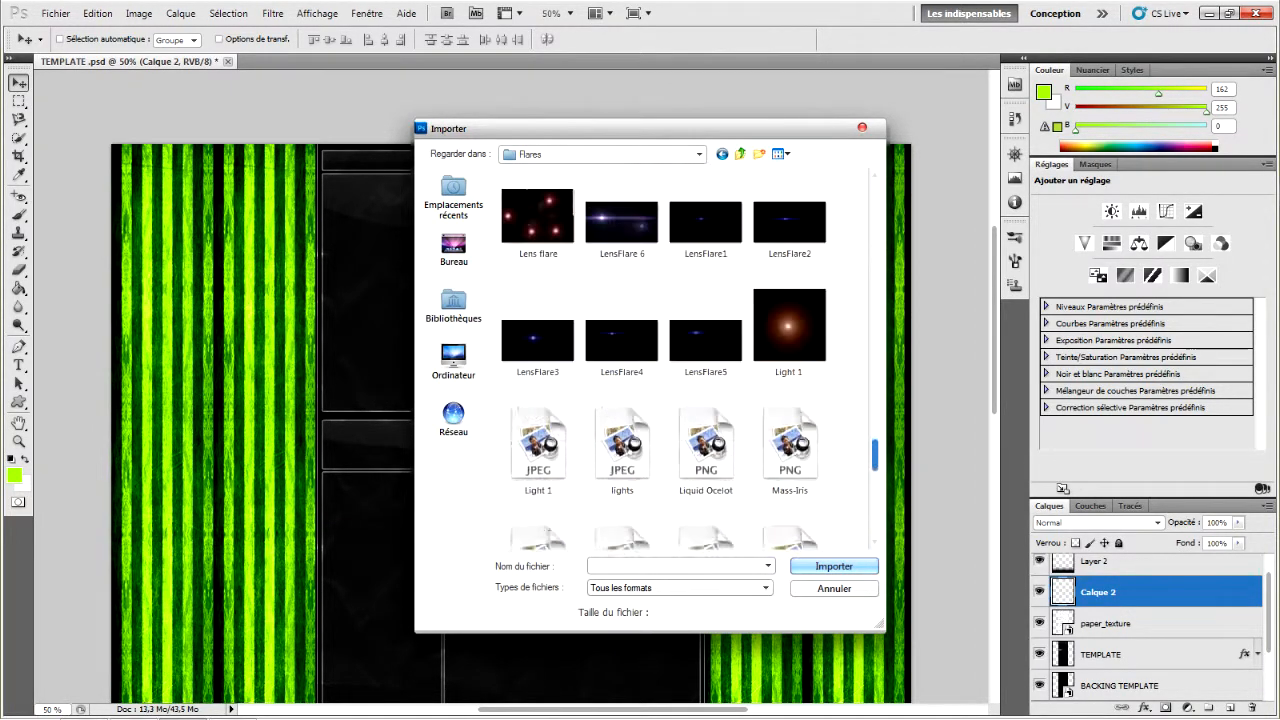
scroll(663, 360, down, 2)
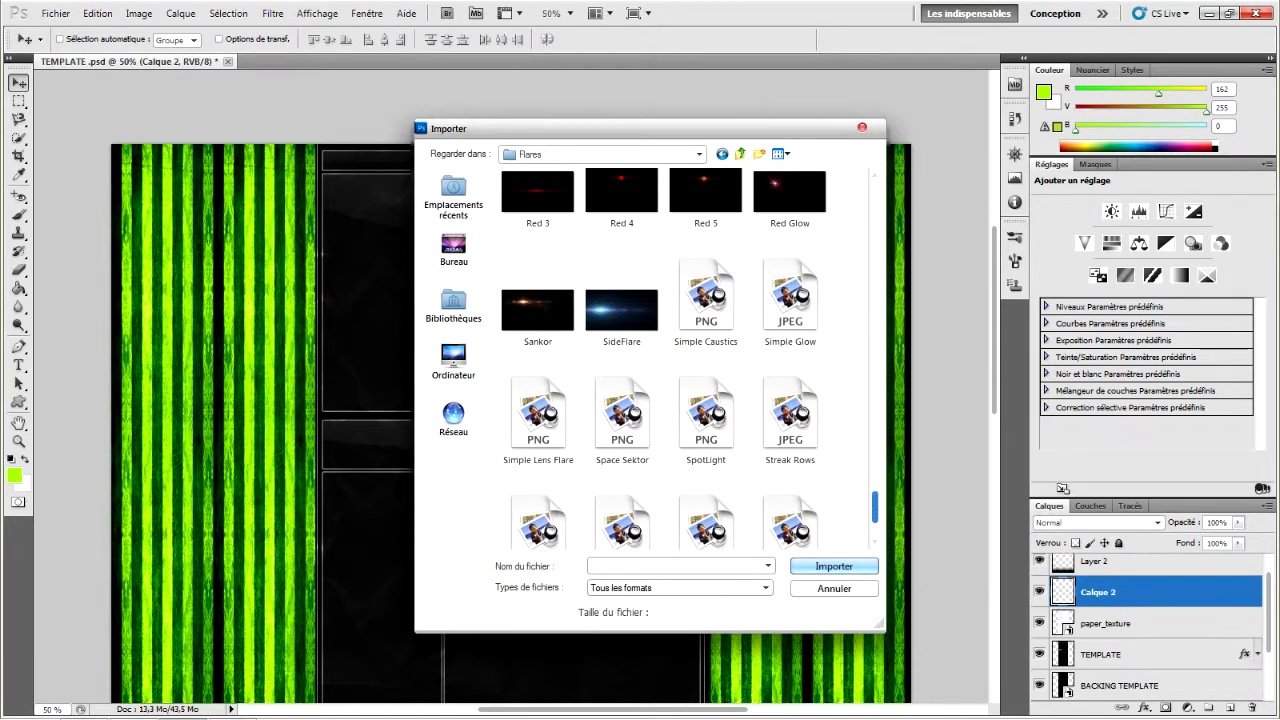
scroll(663, 360, down, 1)
scroll(688, 360, up, 10)
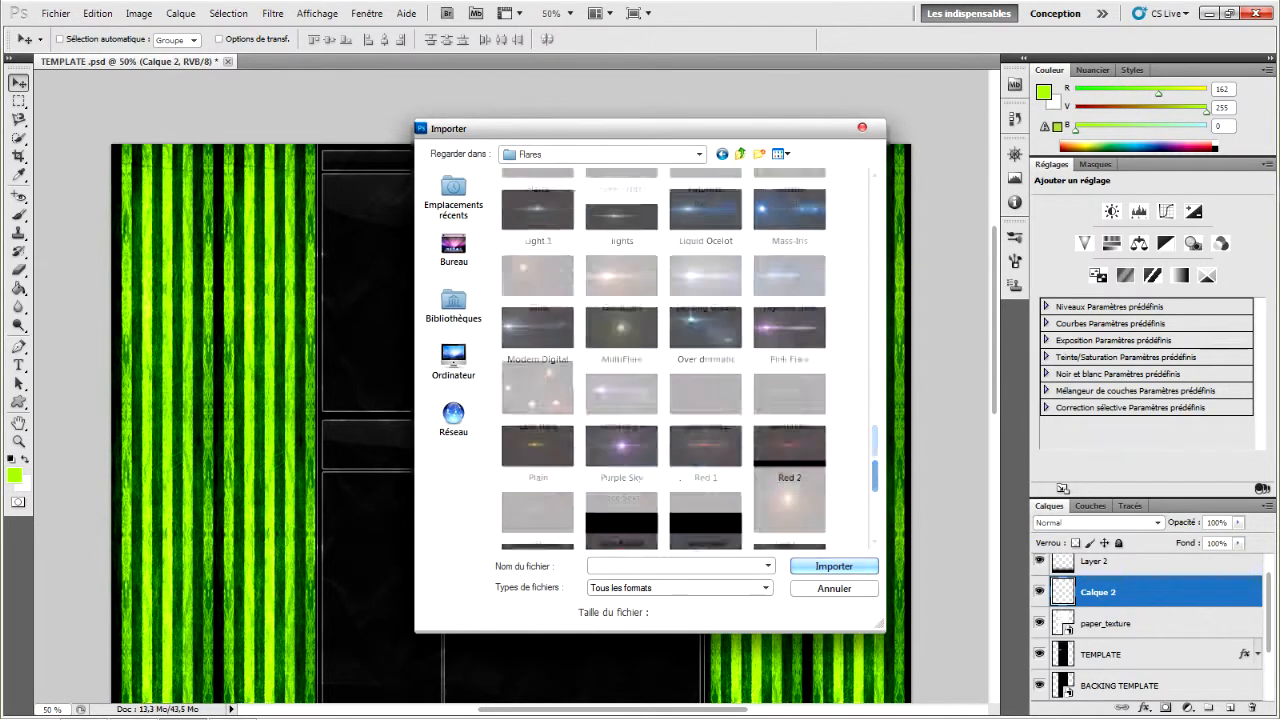
scroll(688, 360, up, 5)
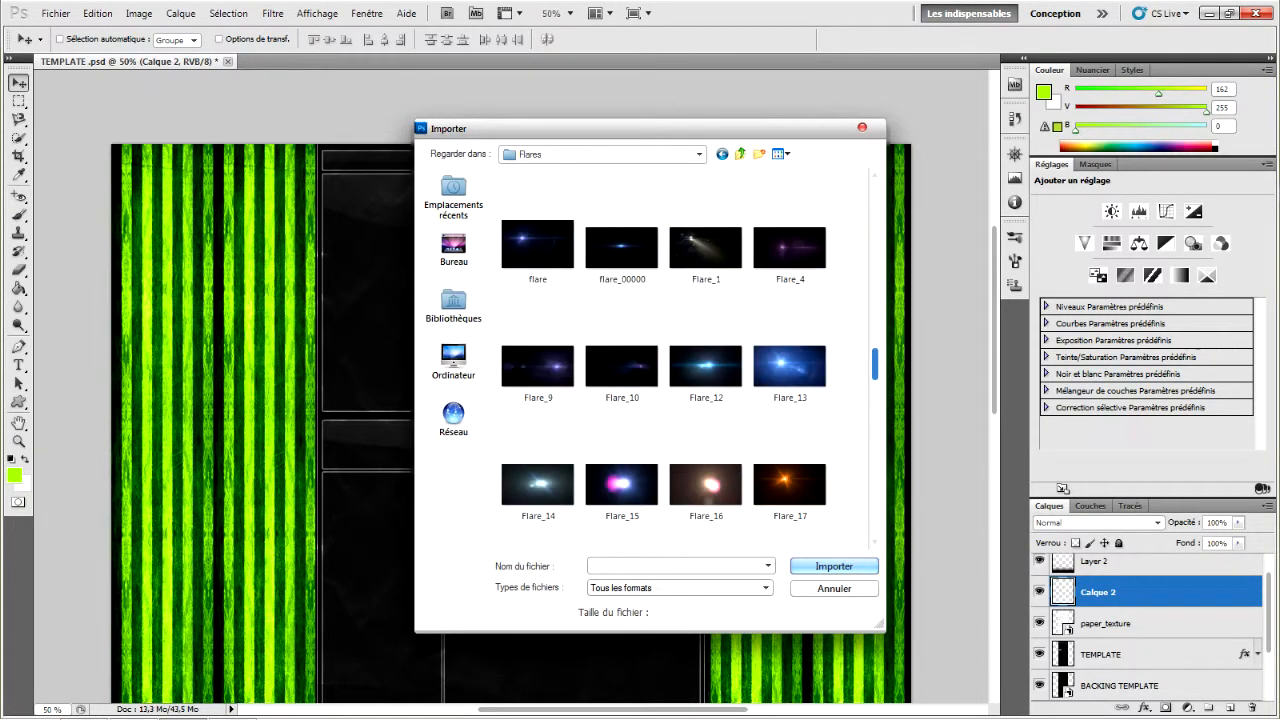
scroll(688, 360, up, 8)
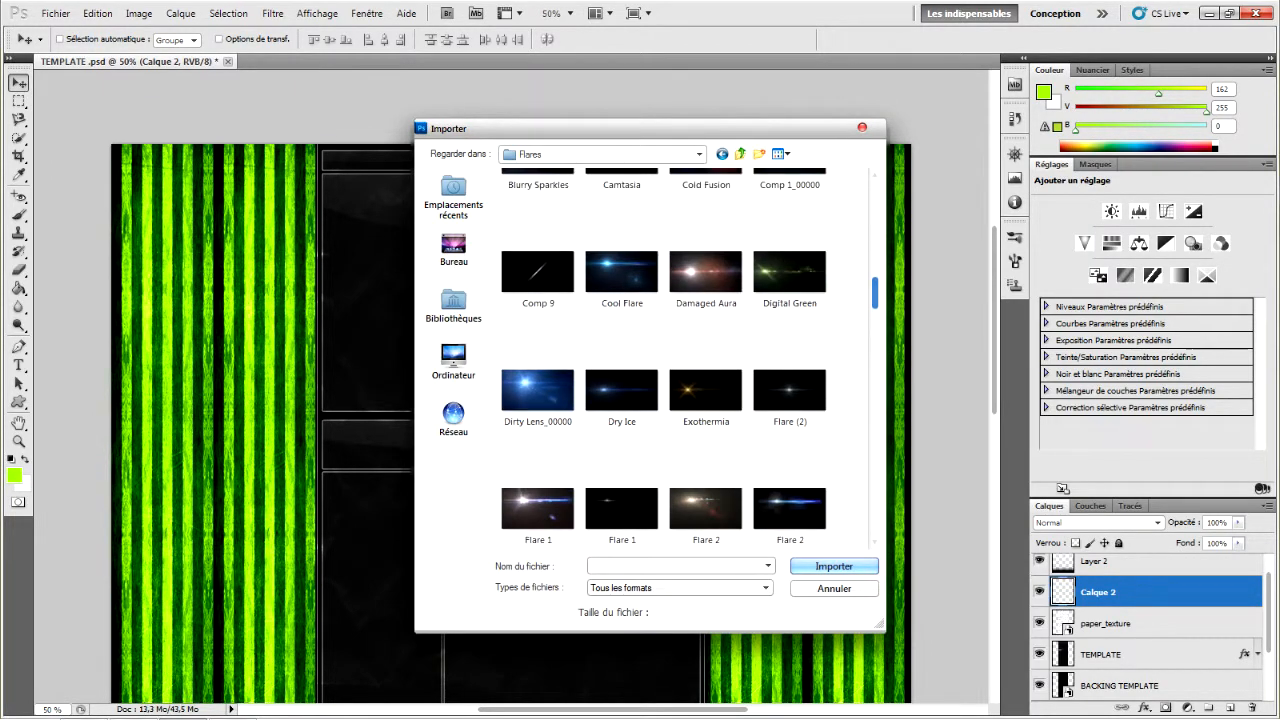
double_click(789, 265)
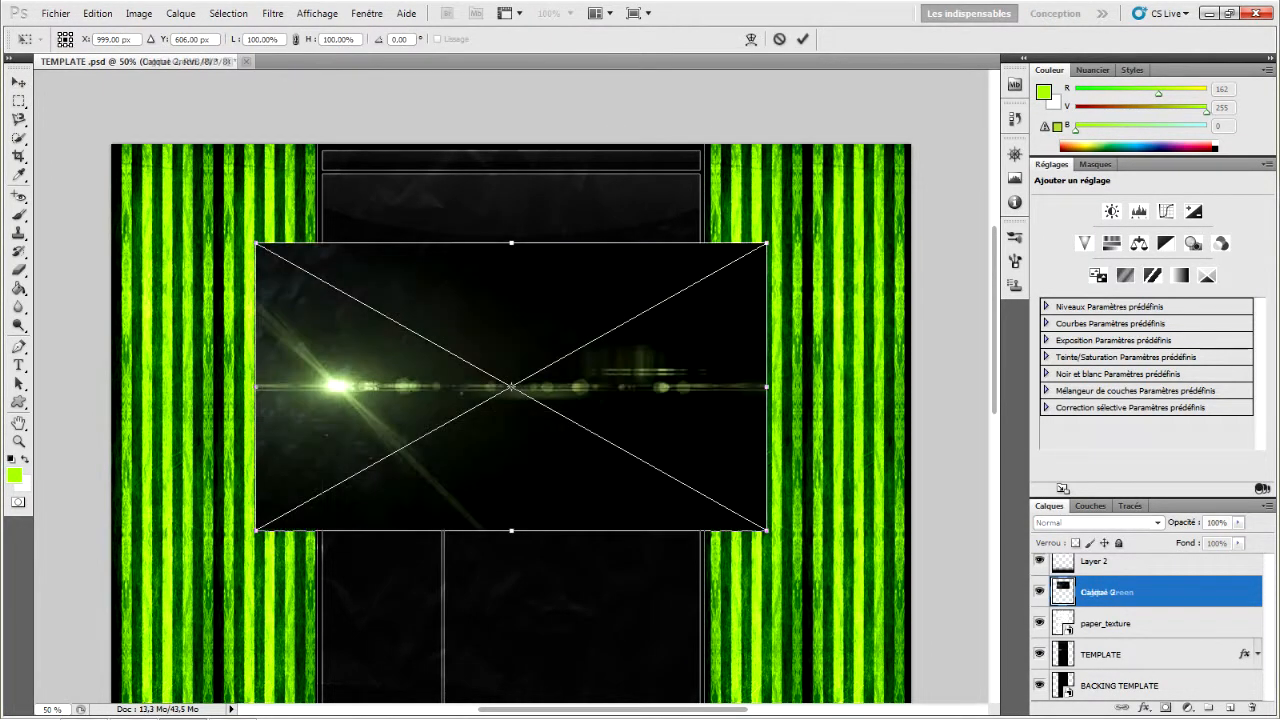
drag(511, 386, 520, 424)
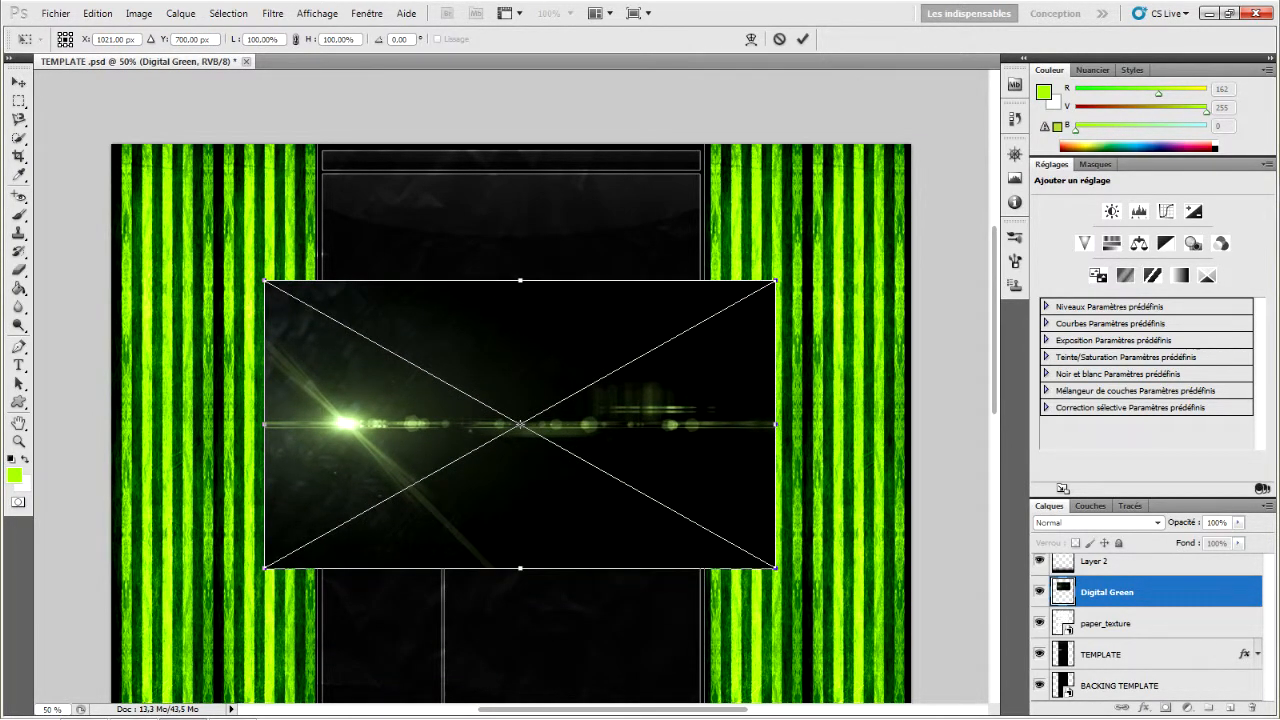
Step: Try the Produit blend mode on the placed Digital Green flare
click(1097, 522)
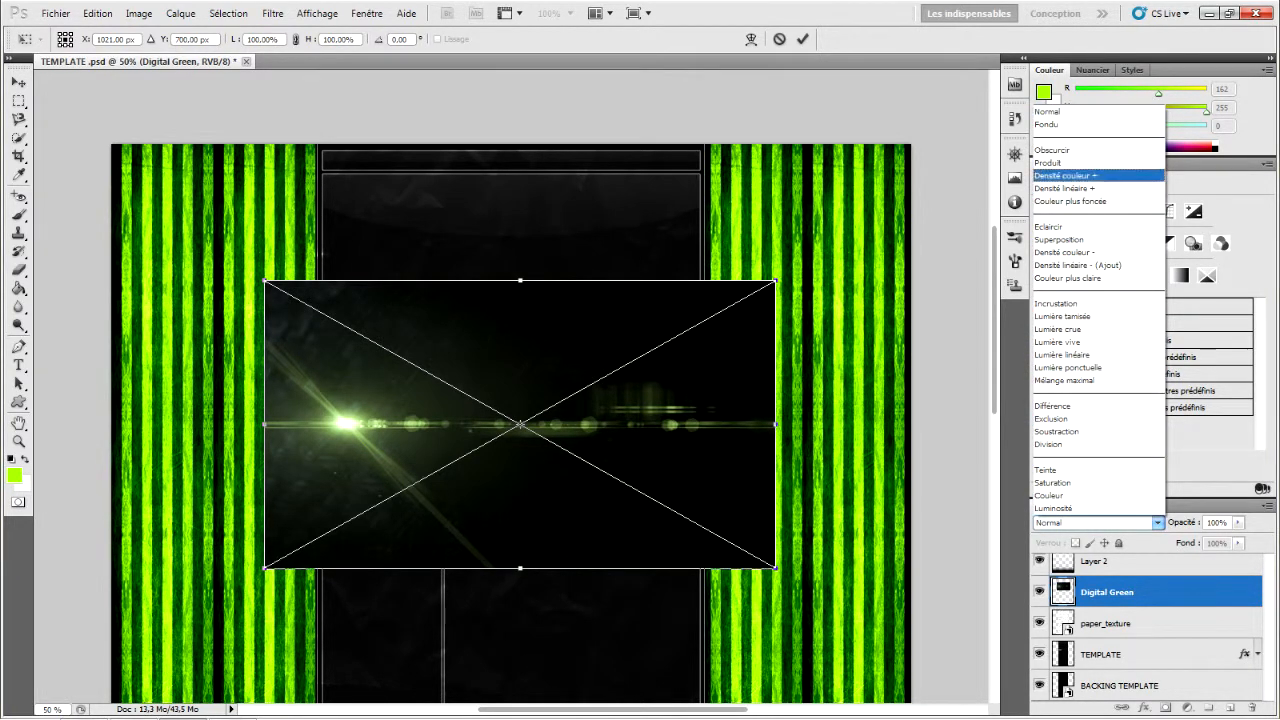
key(Up)
key(Return)
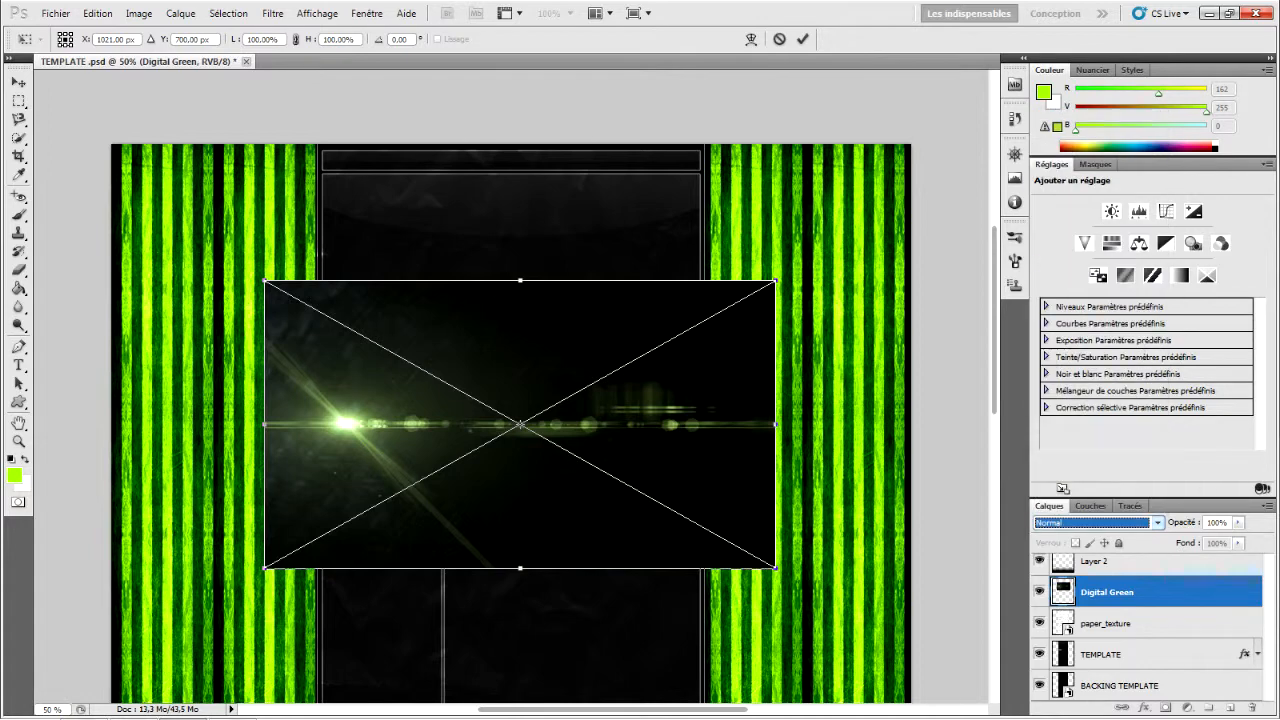
key(Down)
key(Down)
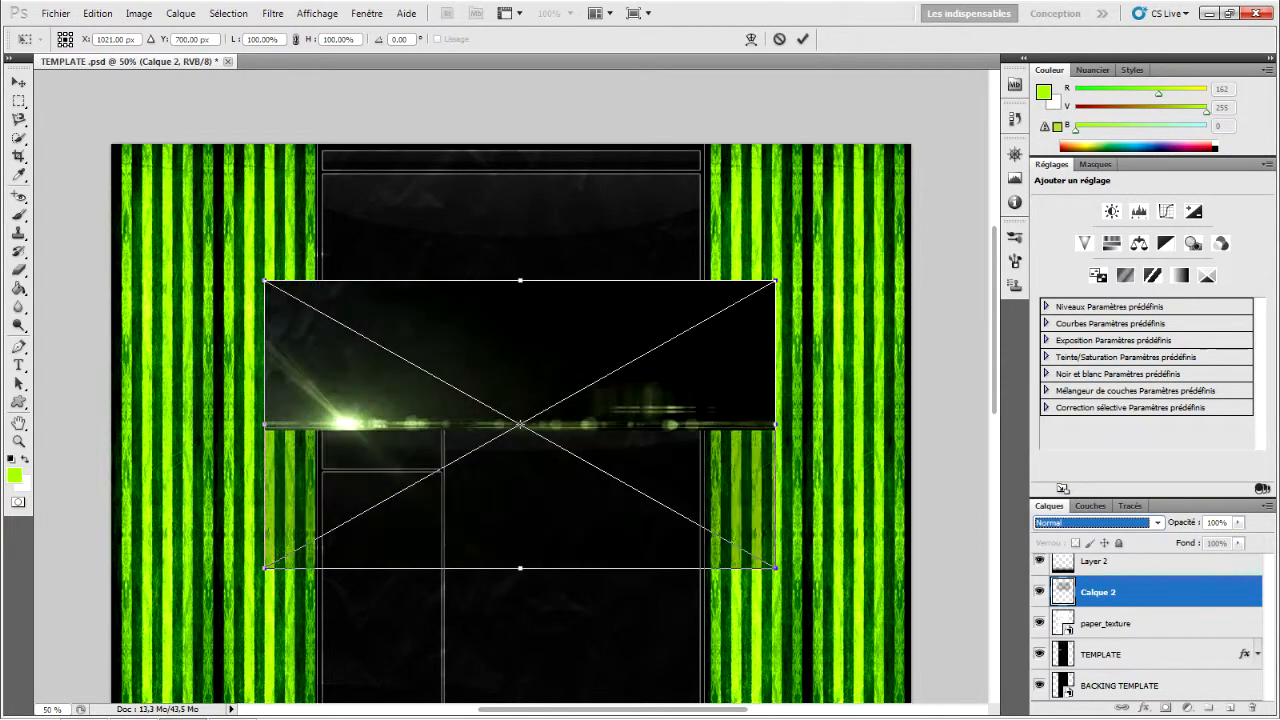
key(Down)
key(Down)
key(Down)
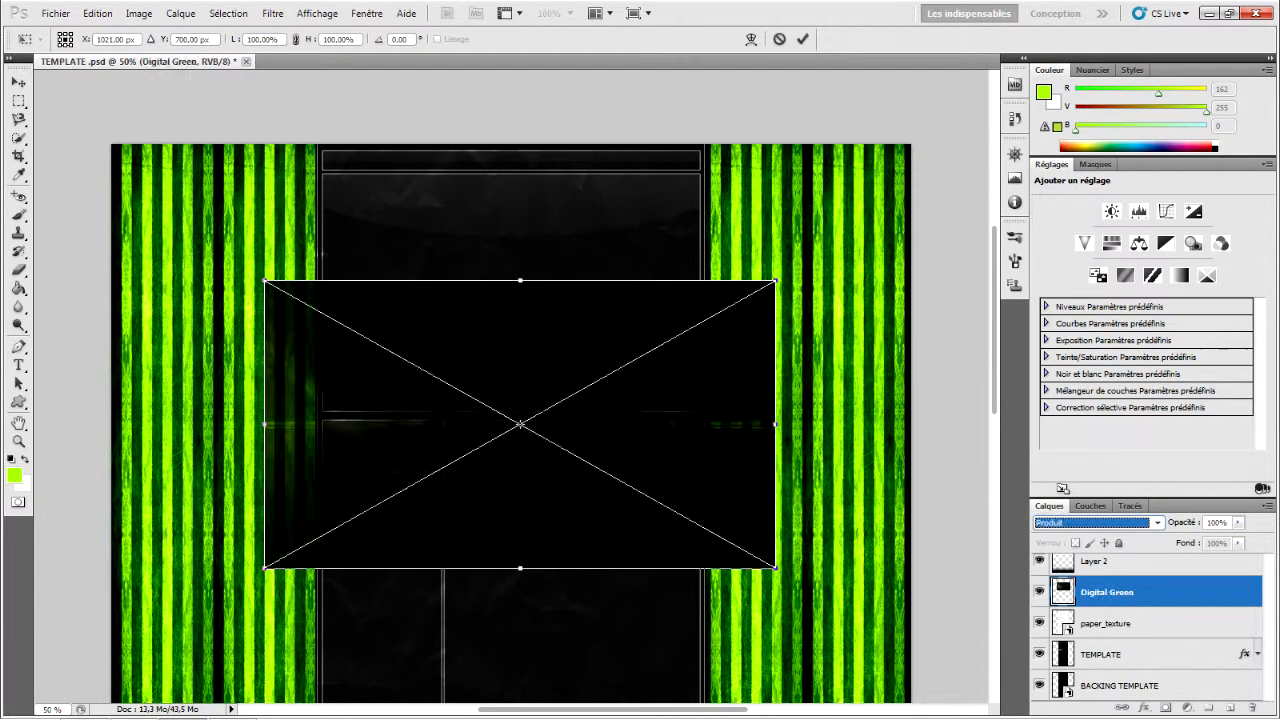
Step: Set the Digital Green flare's blend mode to Eclaircir
key(ctrl+alt+z)
key(ctrl+alt+z)
key(ctrl+alt+z)
key(ctrl+alt+z)
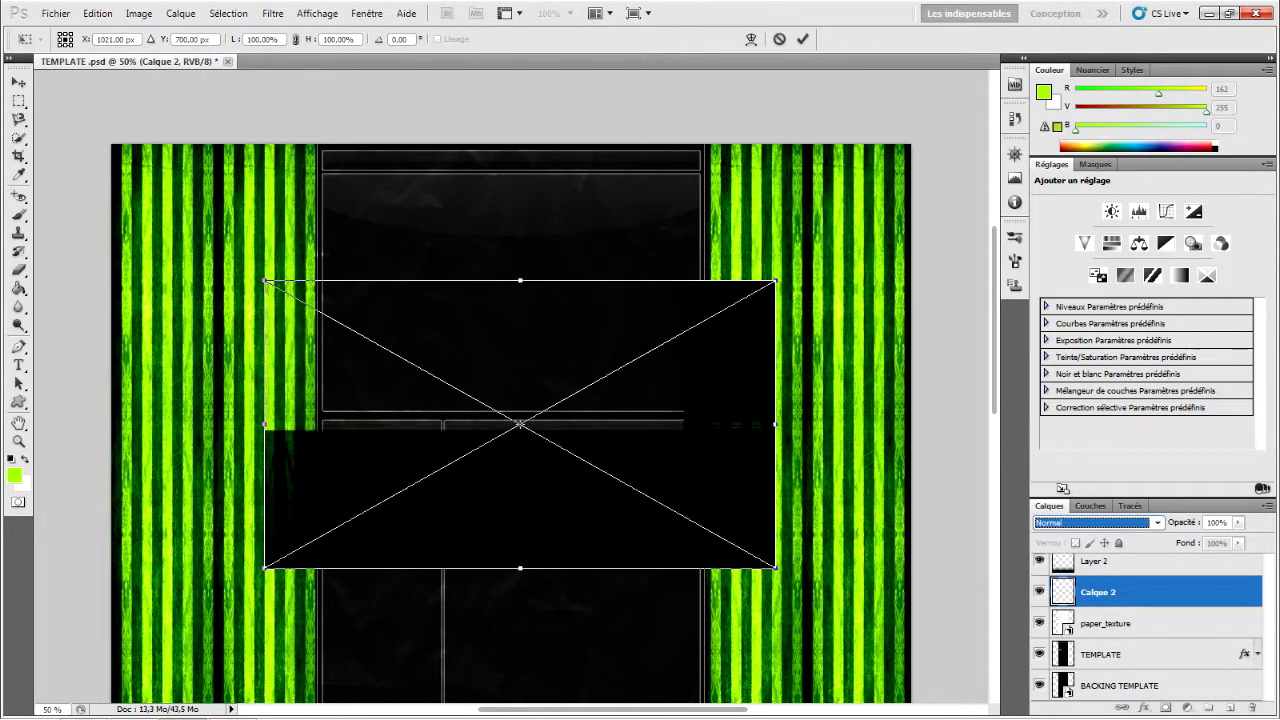
key(ctrl+shift+z)
key(ctrl+shift+z)
key(ctrl+shift+z)
key(ctrl+shift+z)
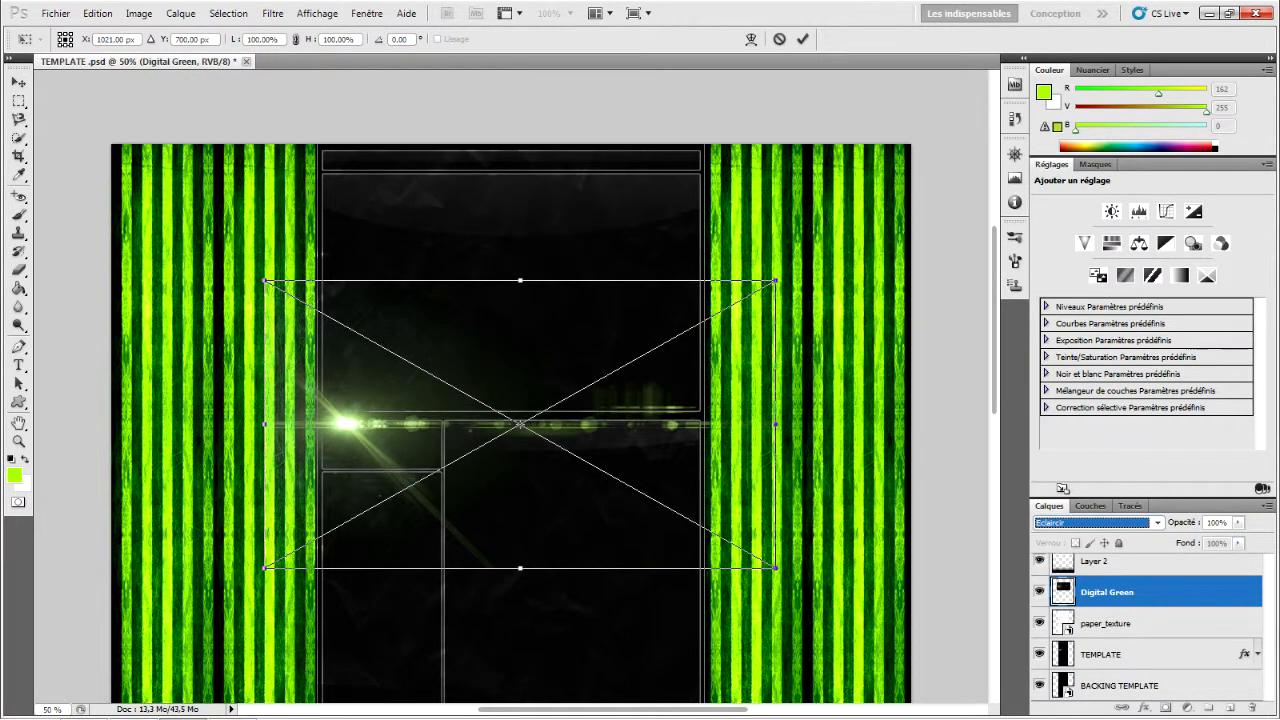
Step: Move the flare to about X 937, Y 678 px so its bright spot sits on the column's left edge, and commit the placement
drag(520, 470, 485, 458)
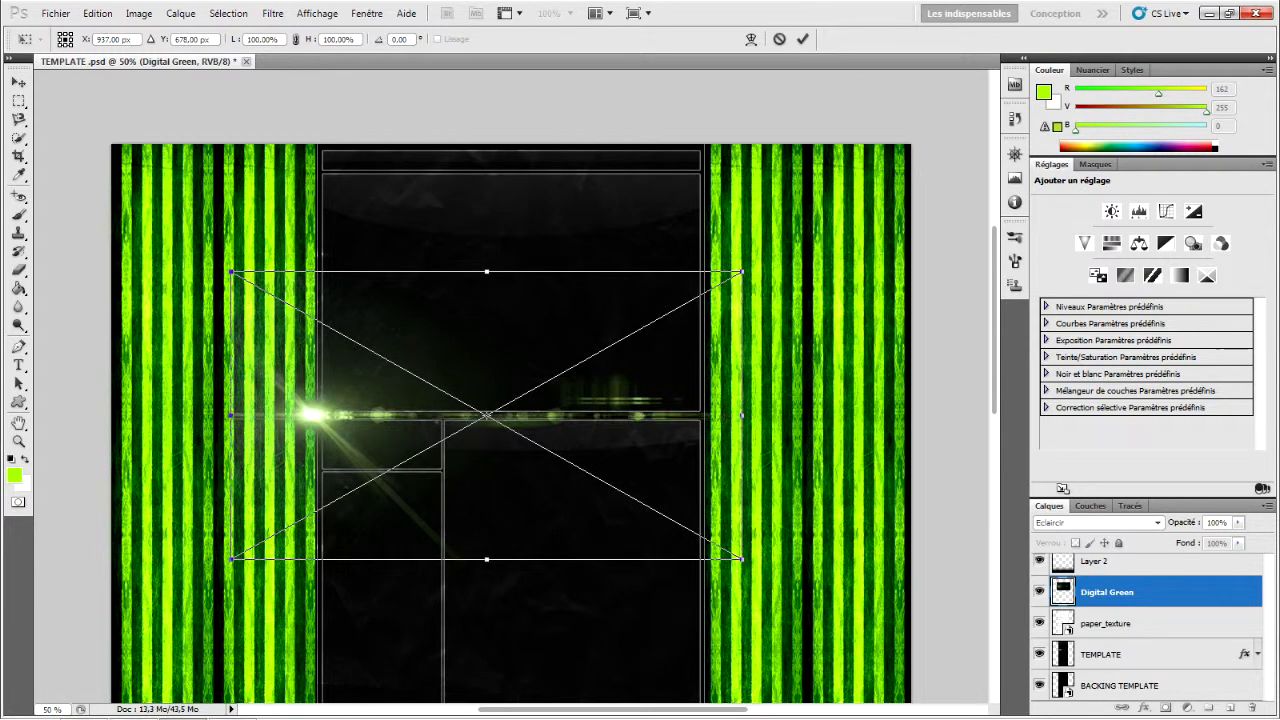
key(Return)
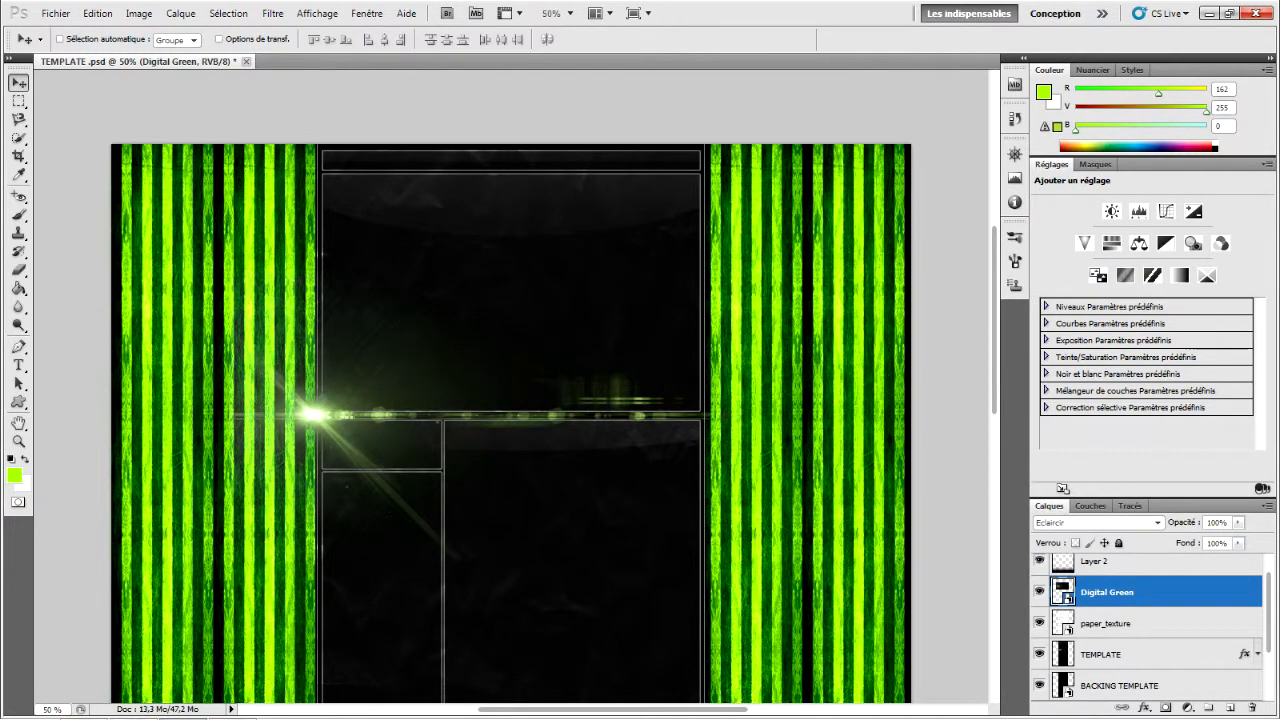
key(ctrl)
Step: Create a new layer above the Digital Green flare and add the text "RoMa495" over the left-hand stripes at 100 pt
click(18, 365)
click(1230, 707)
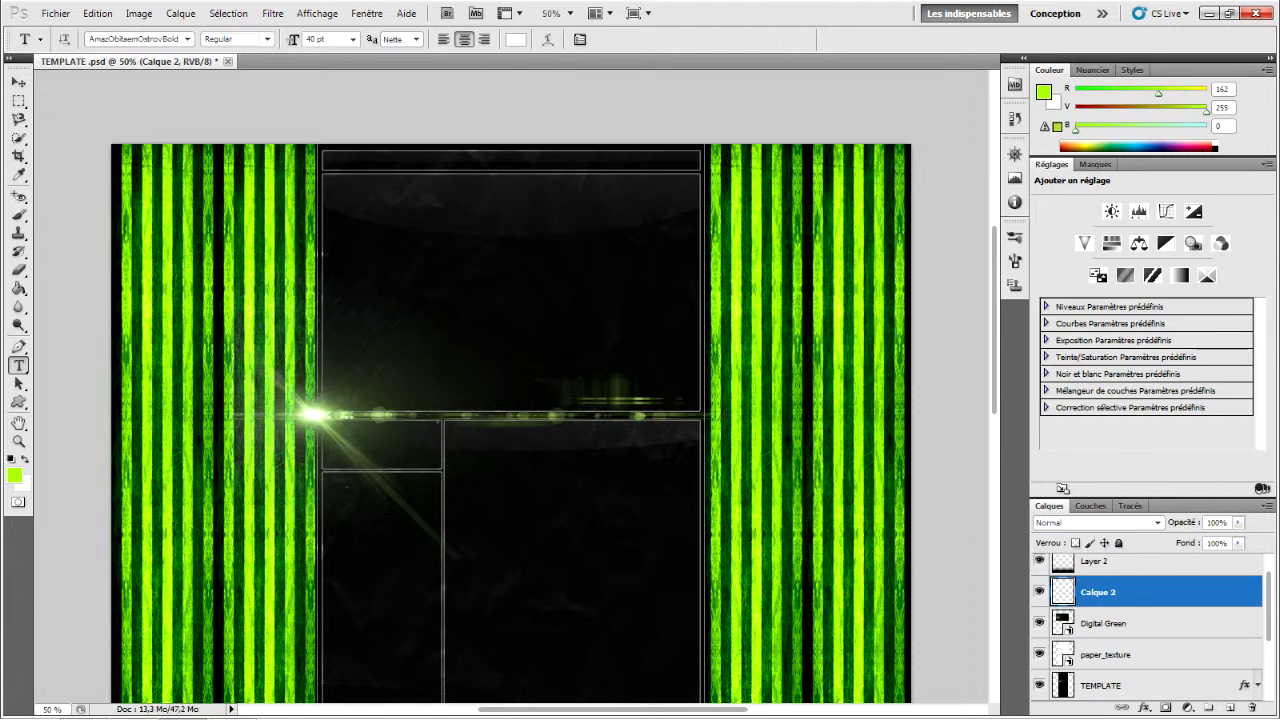
click(232, 352)
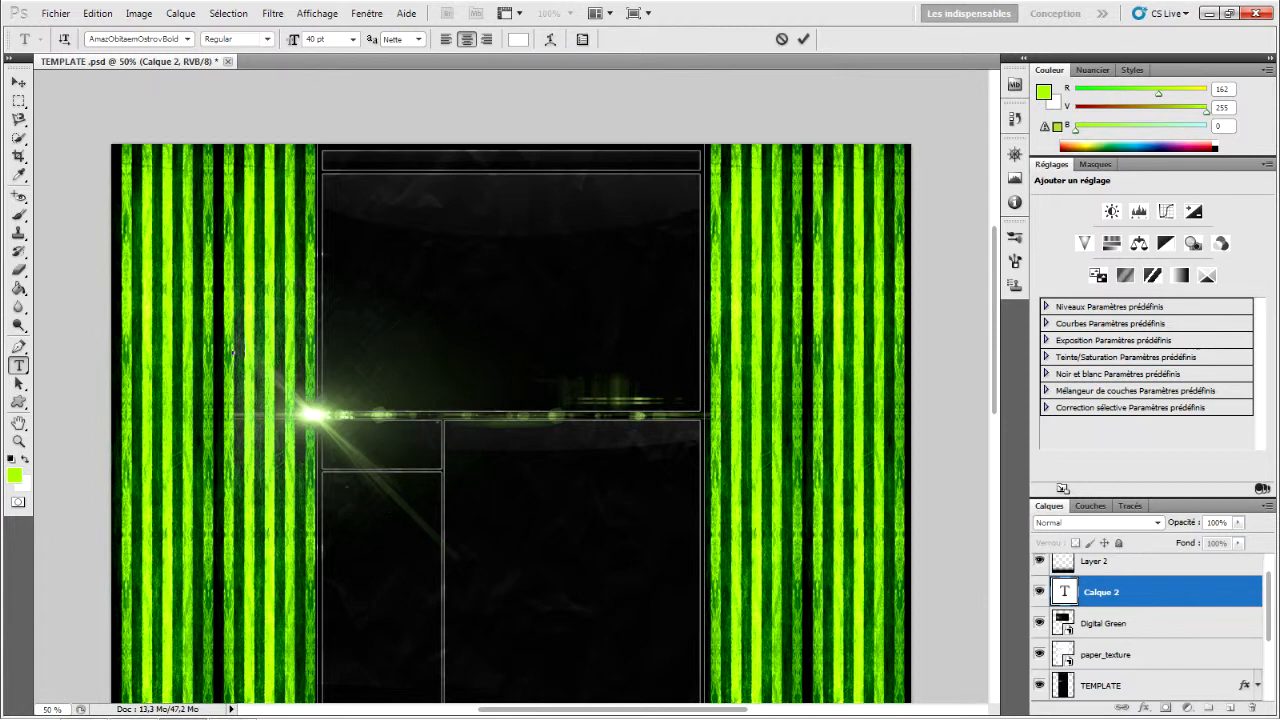
text(ROMAY5E)
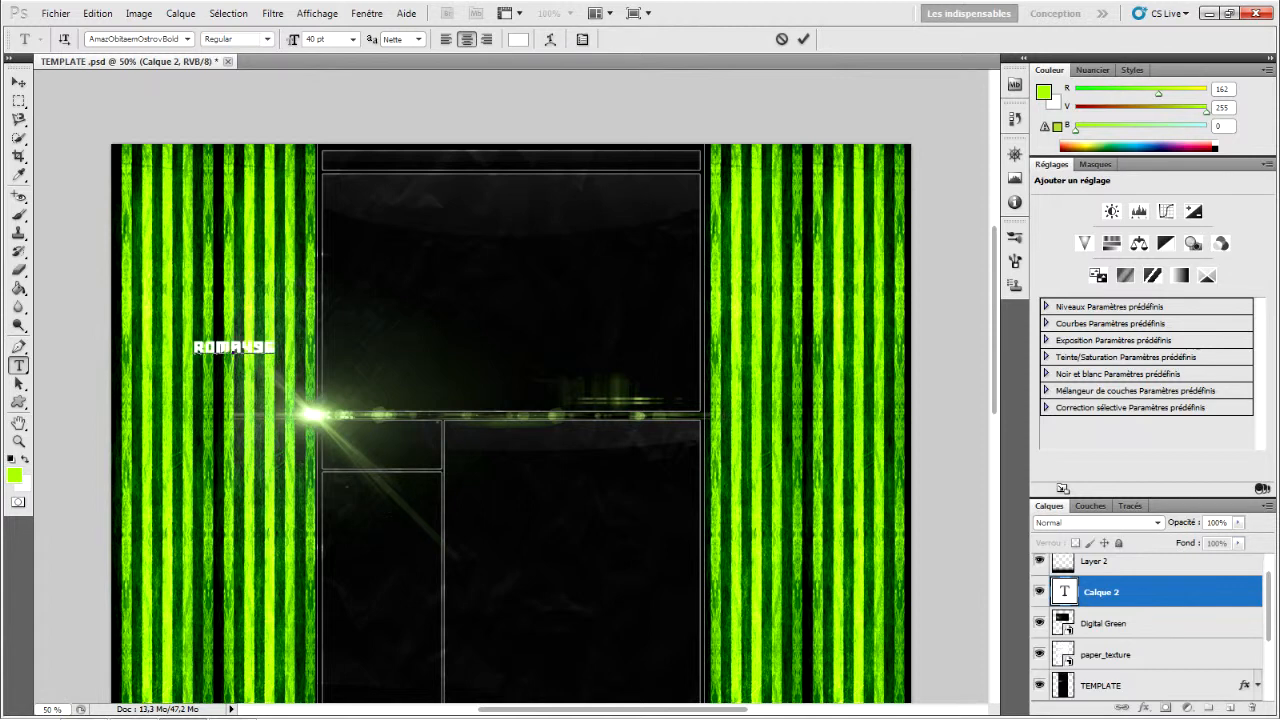
key(ctrl+a)
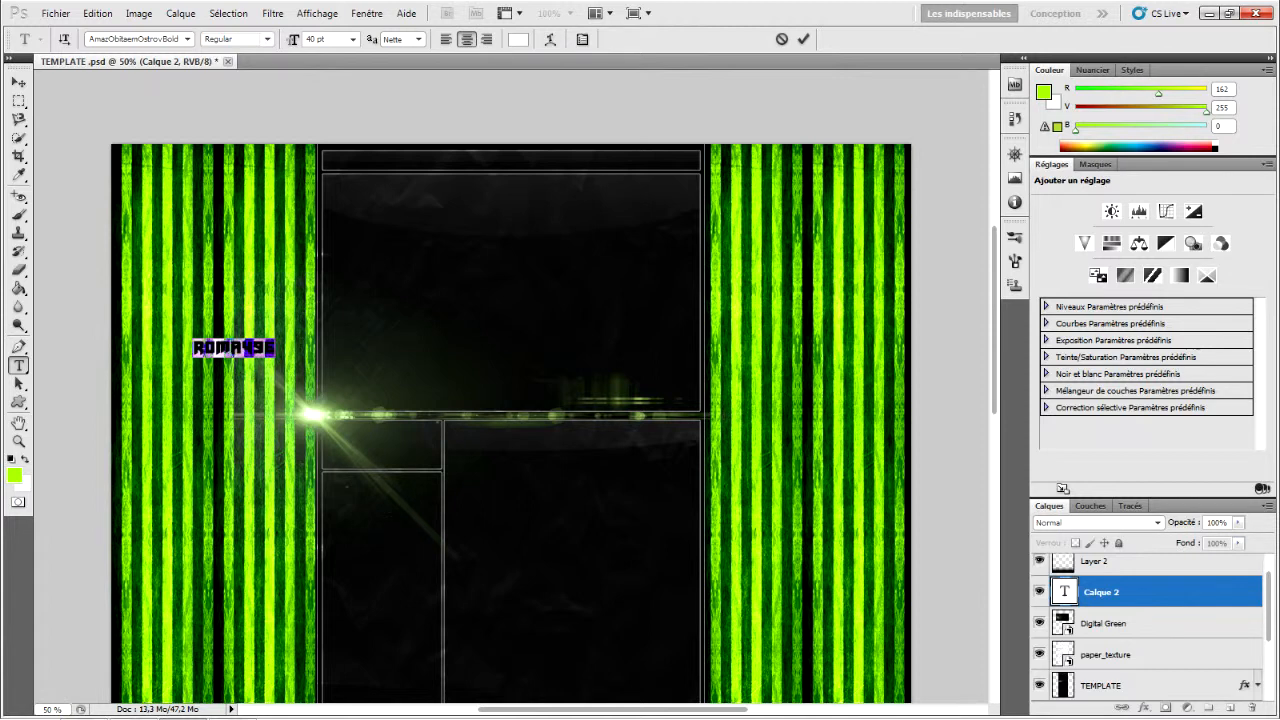
text(100)
key(Return)
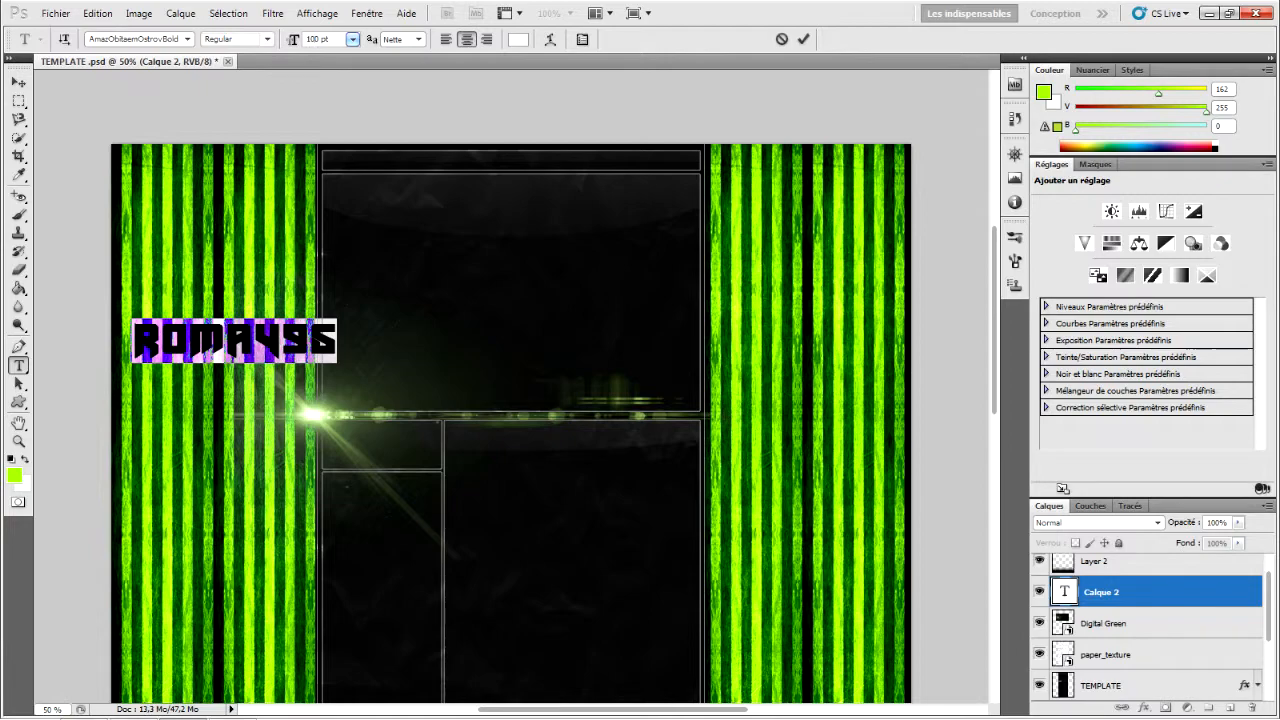
Step: Change the font of the "RoMa495" text to Duplexide
click(187, 38)
scroll(160, 110, down, 2)
scroll(200, 250, down, 10)
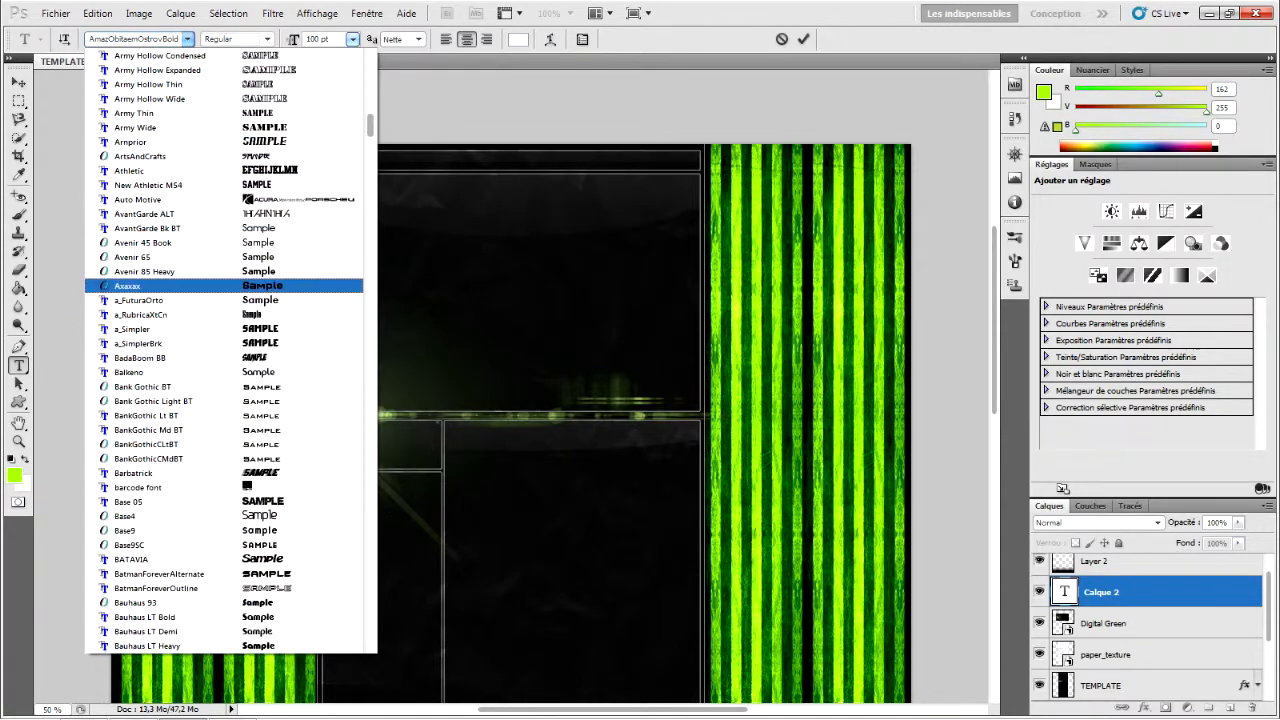
scroll(220, 118, down, 7)
scroll(230, 350, down, 7)
scroll(200, 156, down, 6)
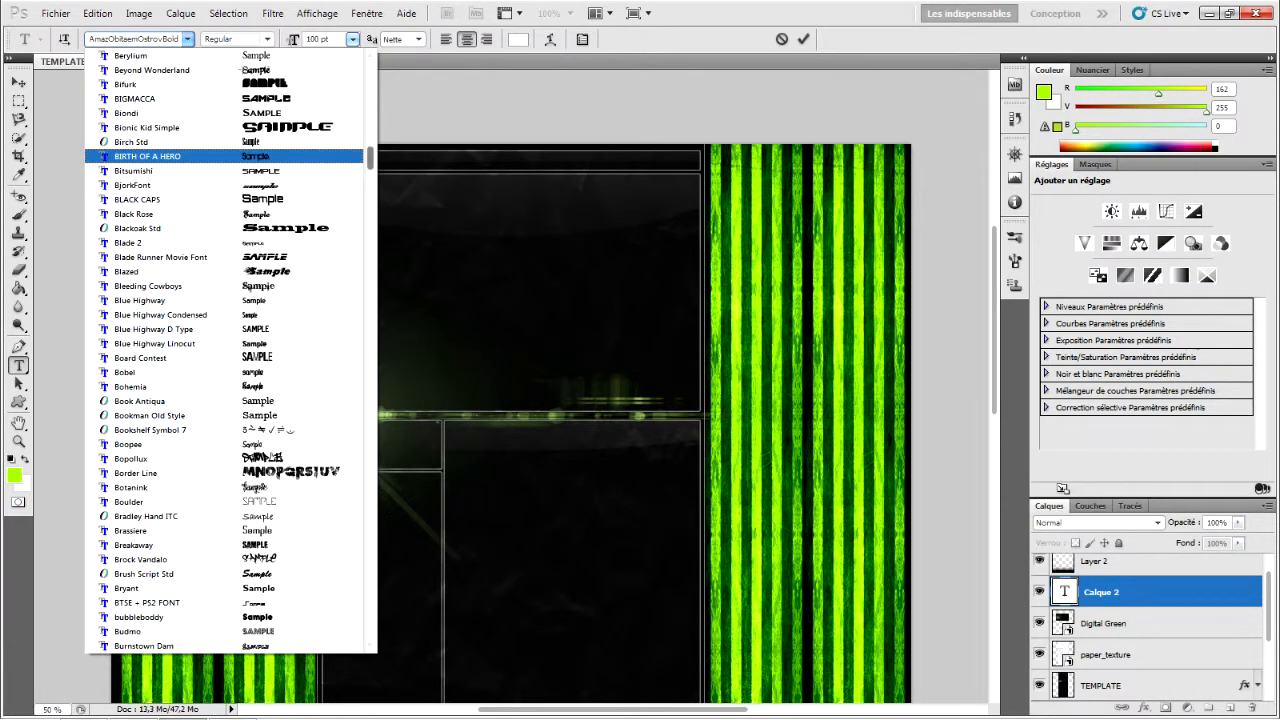
scroll(230, 350, down, 20)
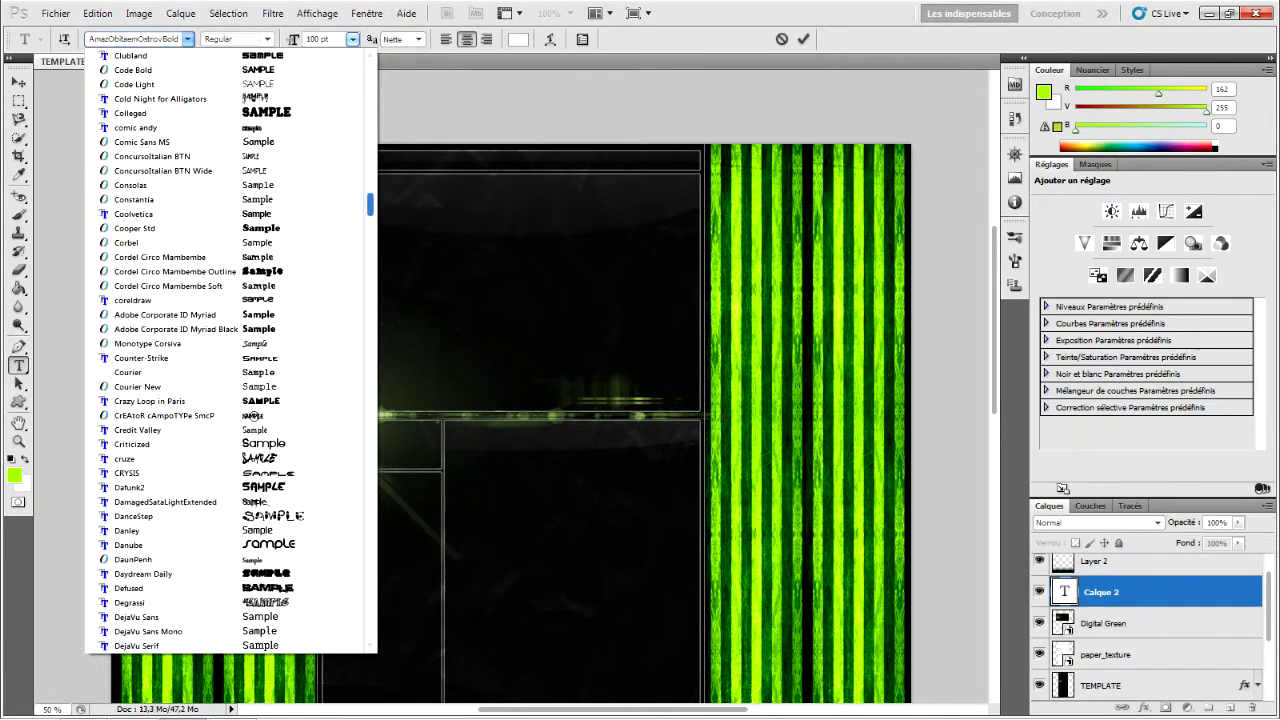
scroll(230, 350, down, 3)
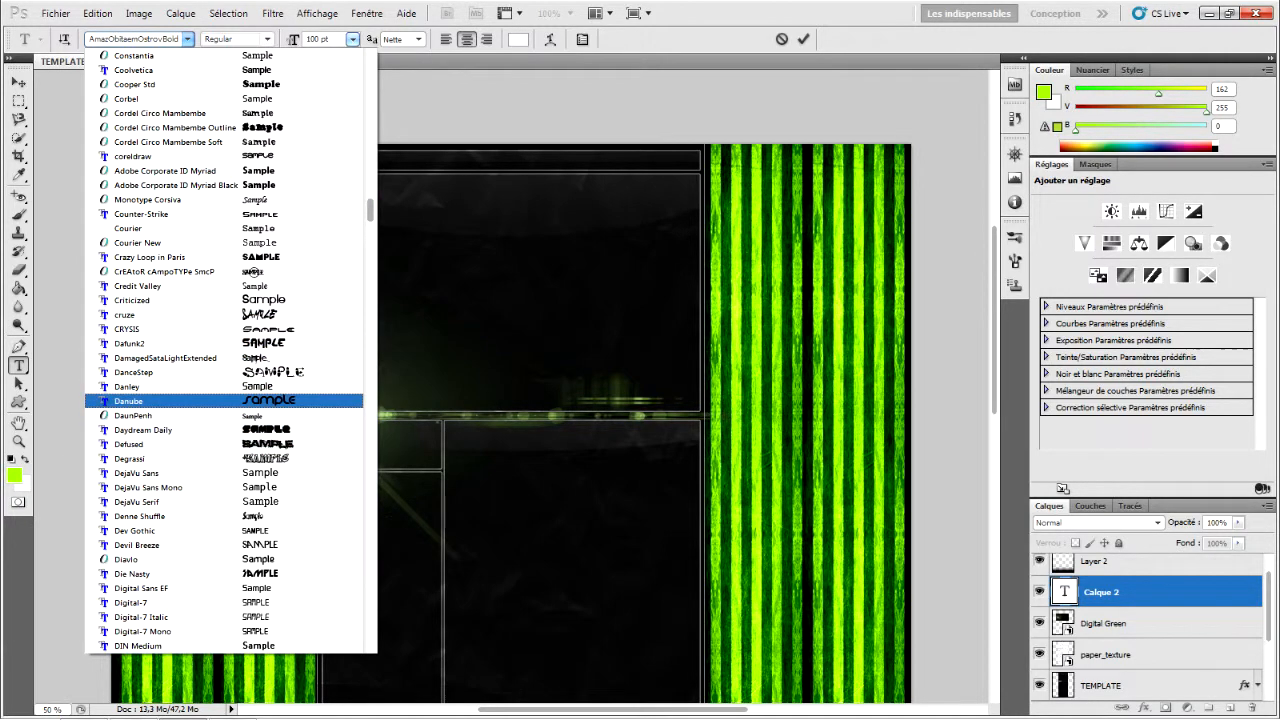
scroll(230, 350, down, 4)
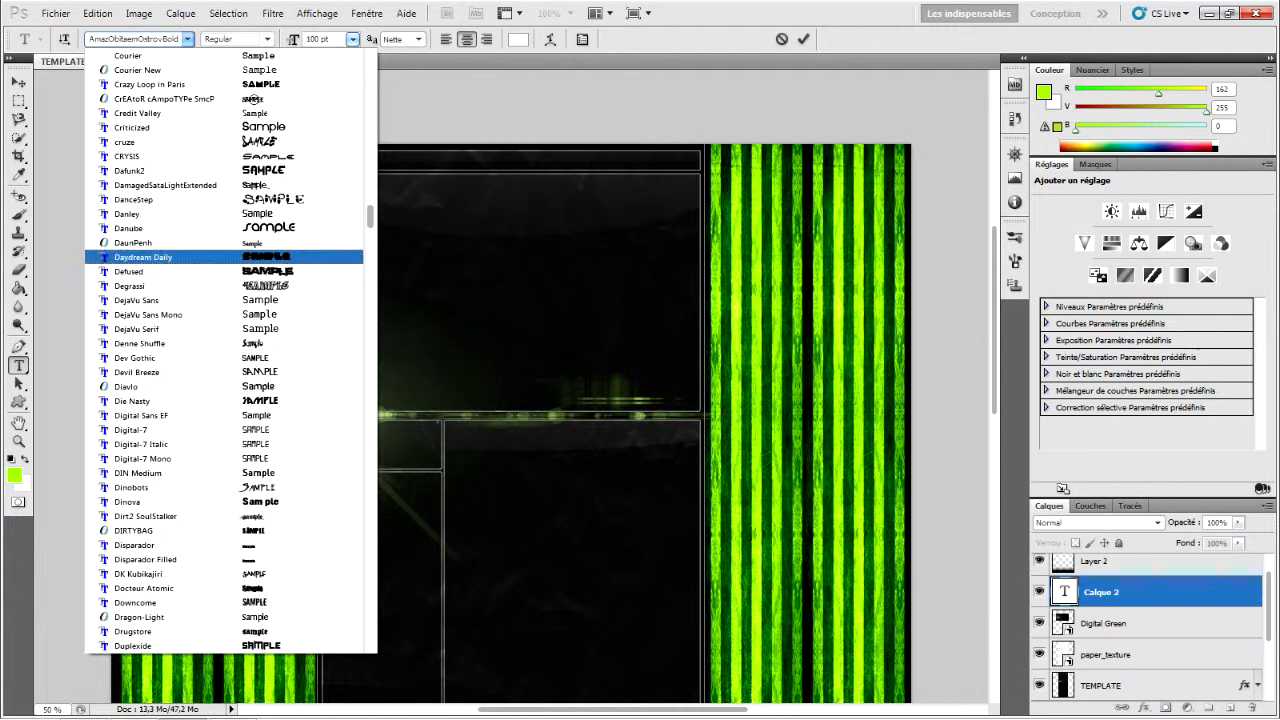
scroll(230, 237, down, 6)
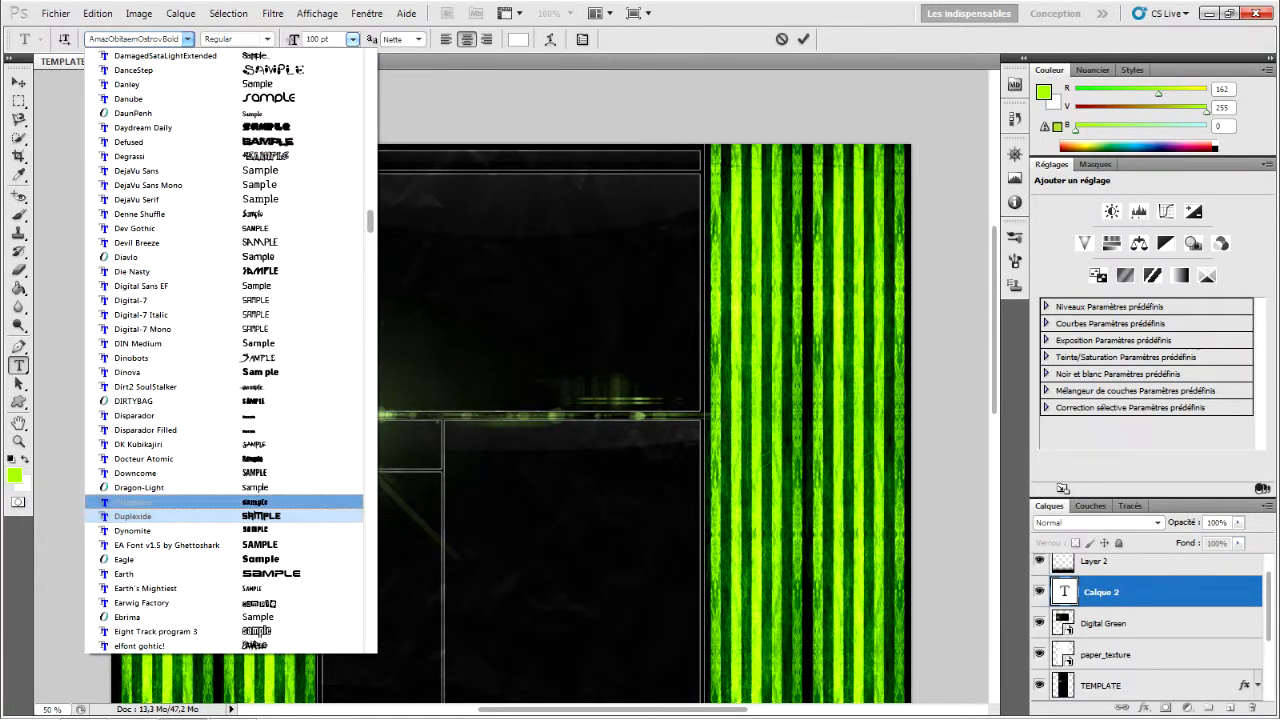
click(140, 351)
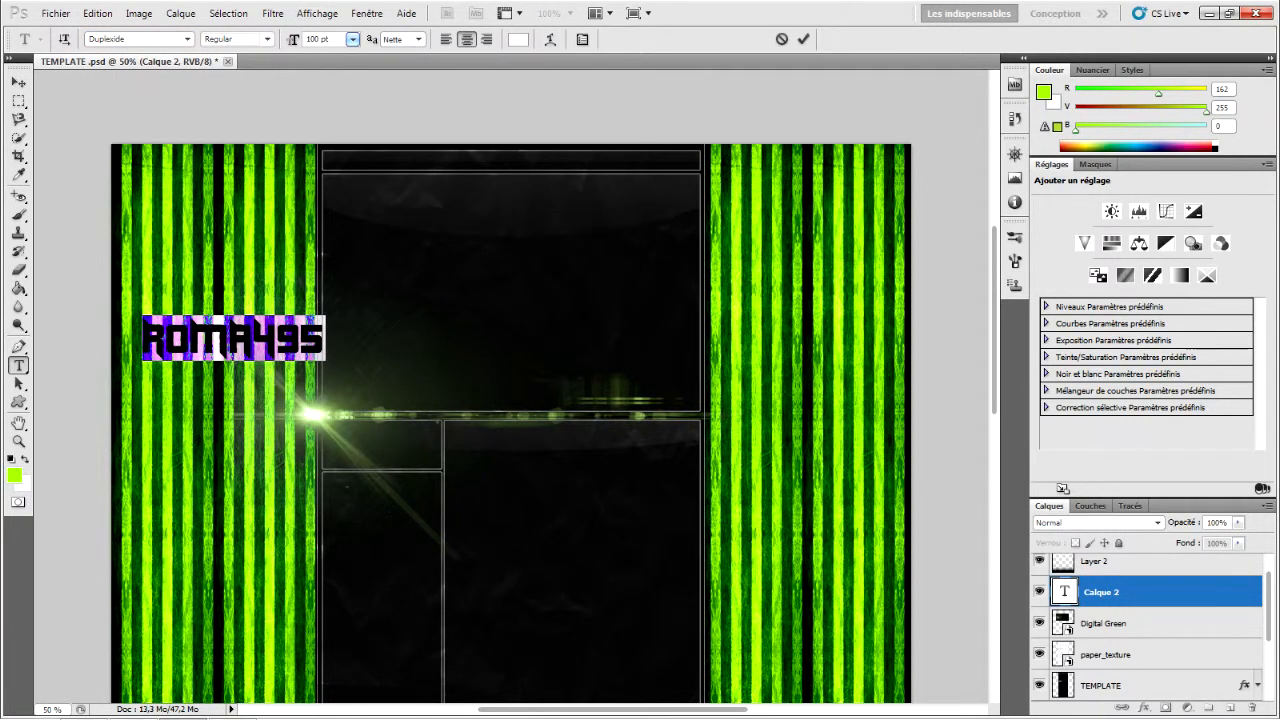
Step: Rotate the "RoMa495" text by -90° with a free transform so it reads vertically upward
click(55, 13)
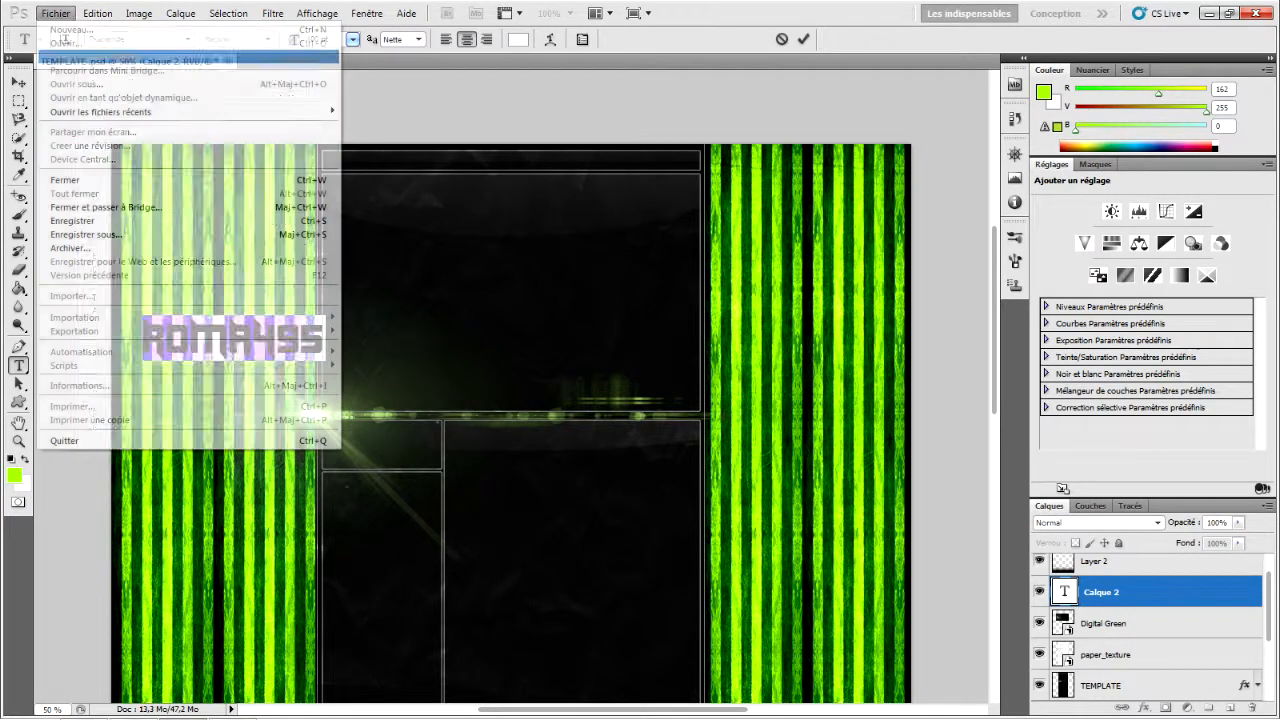
mouse_move(98, 13)
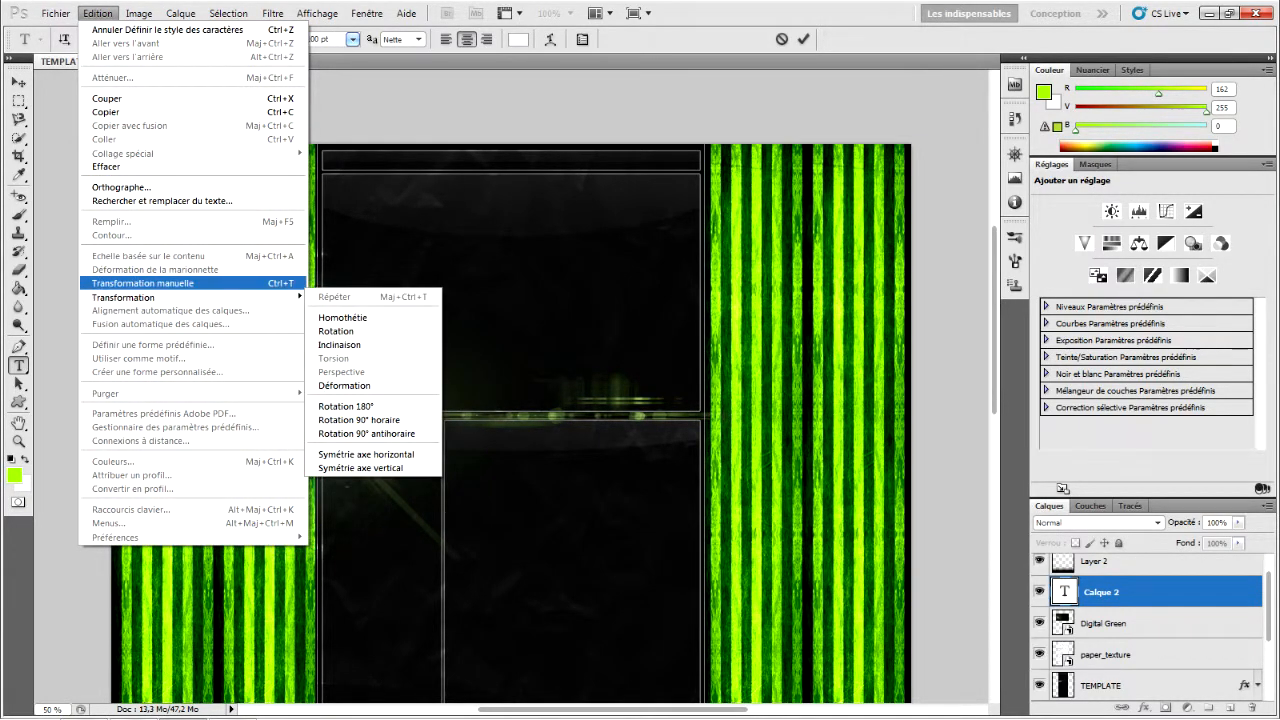
click(155, 283)
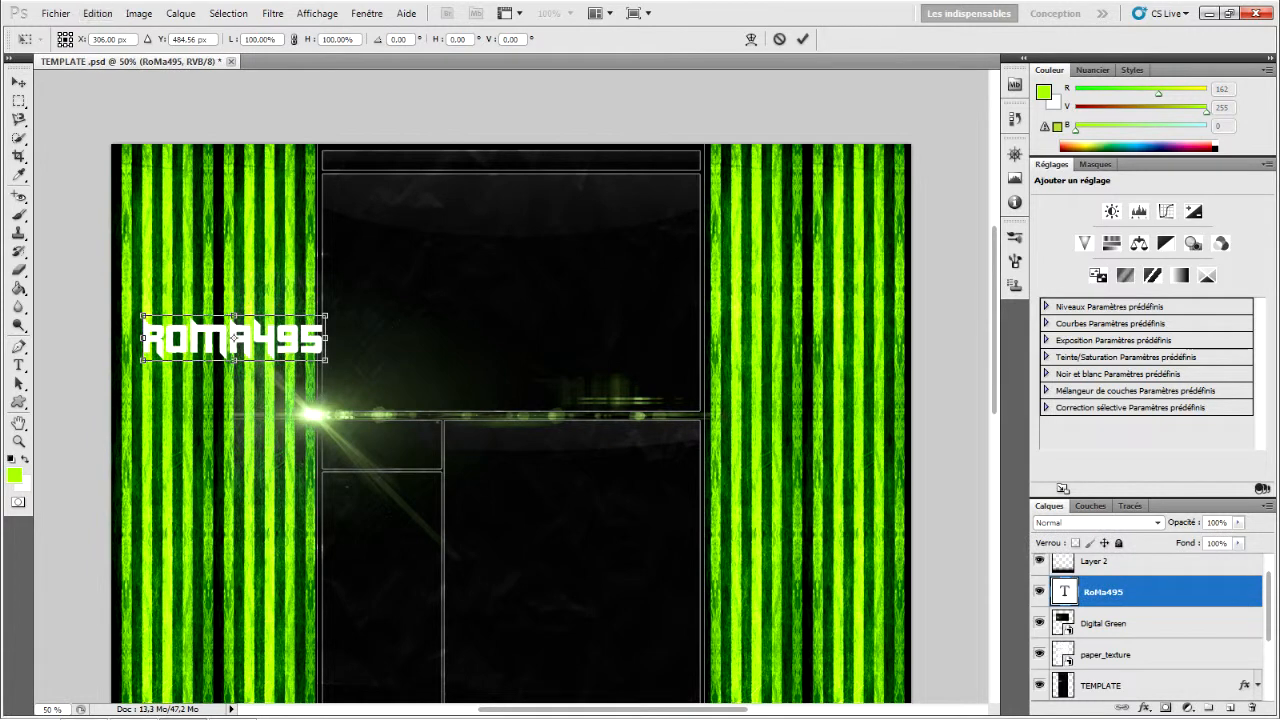
click(398, 39)
text(90)
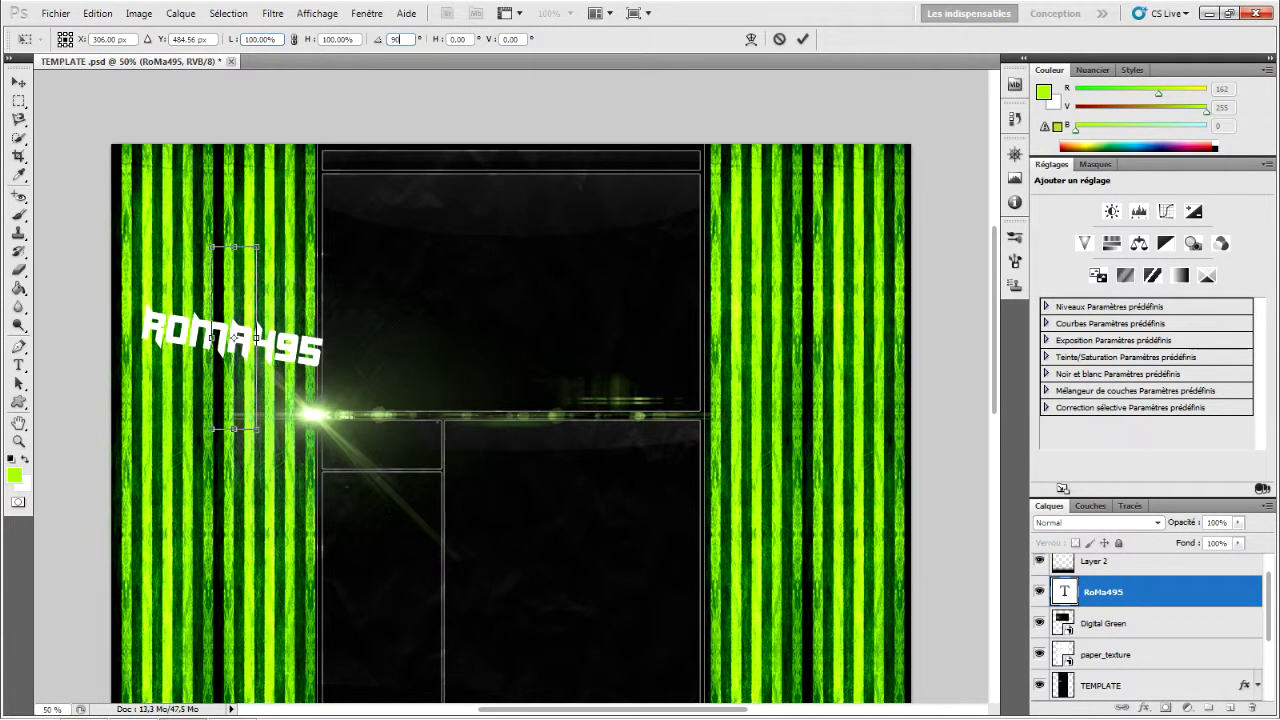
key(BackSpace)
key(BackSpace)
text(-10)
text(0)
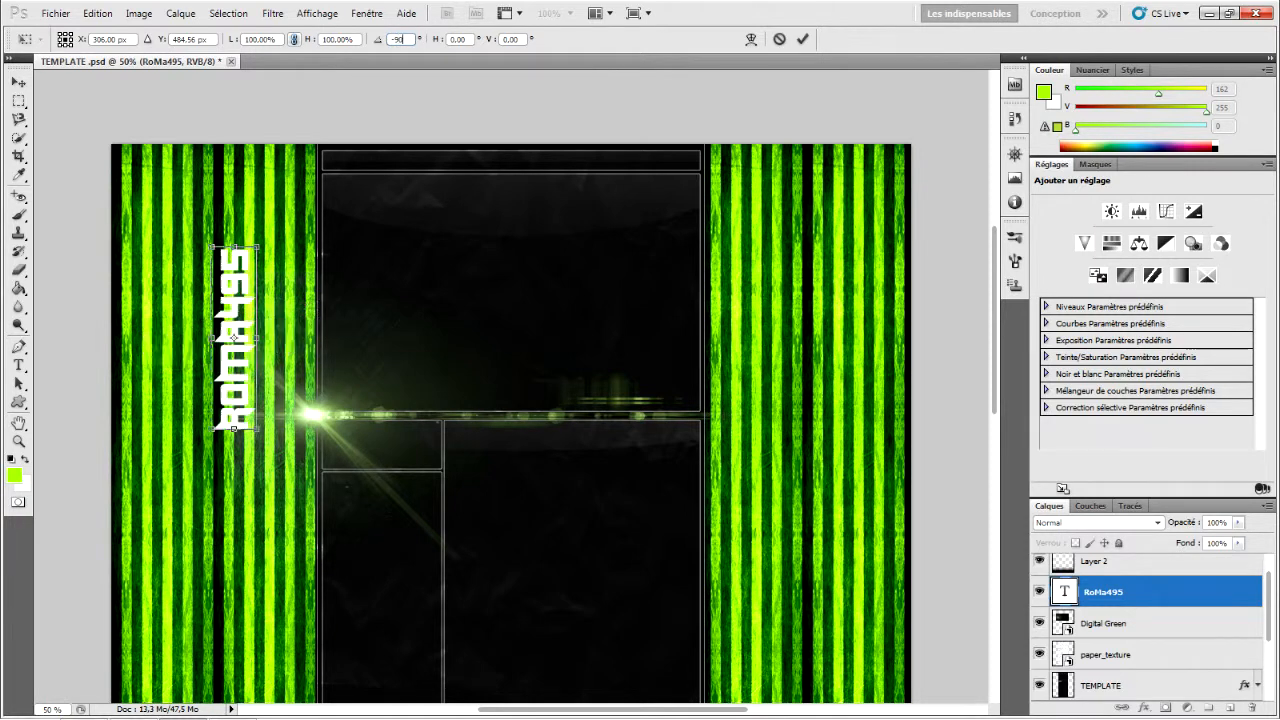
Step: Move the rotated text to about X 471, Y 379 px, above the flare's bright spot, and commit the transform
drag(233, 338, 290, 355)
drag(268, 338, 299, 300)
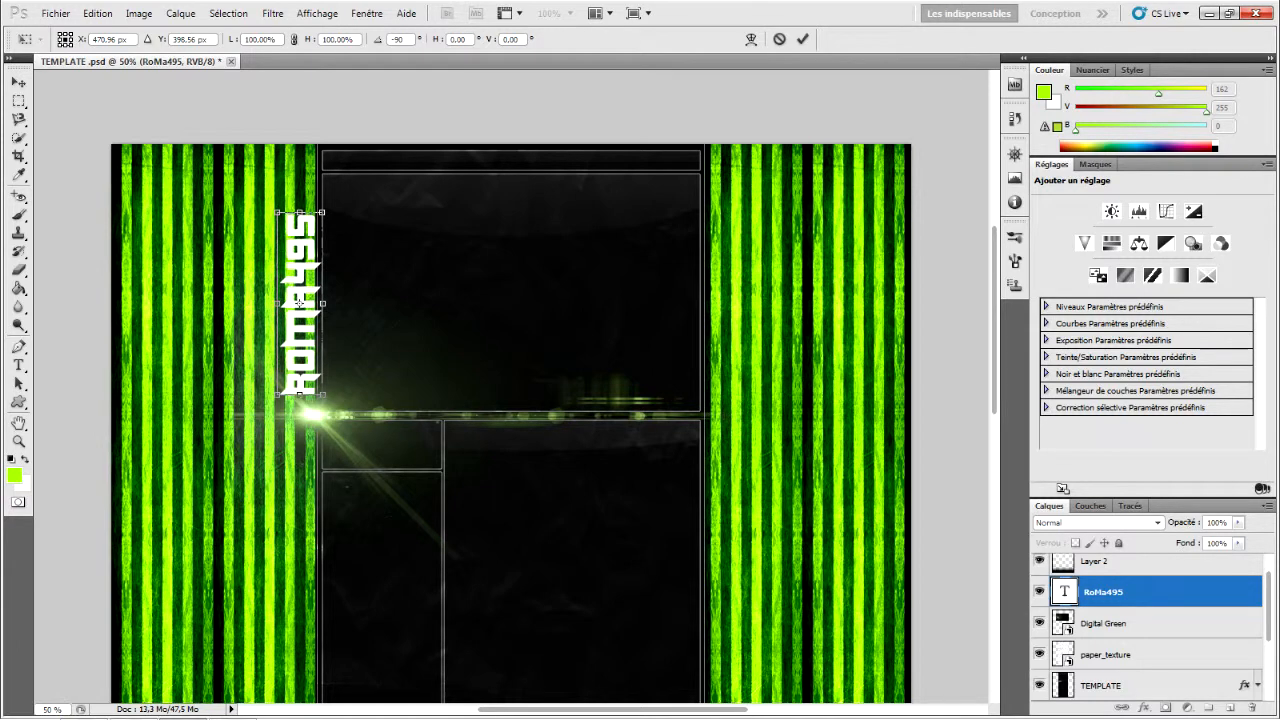
drag(300, 302, 300, 295)
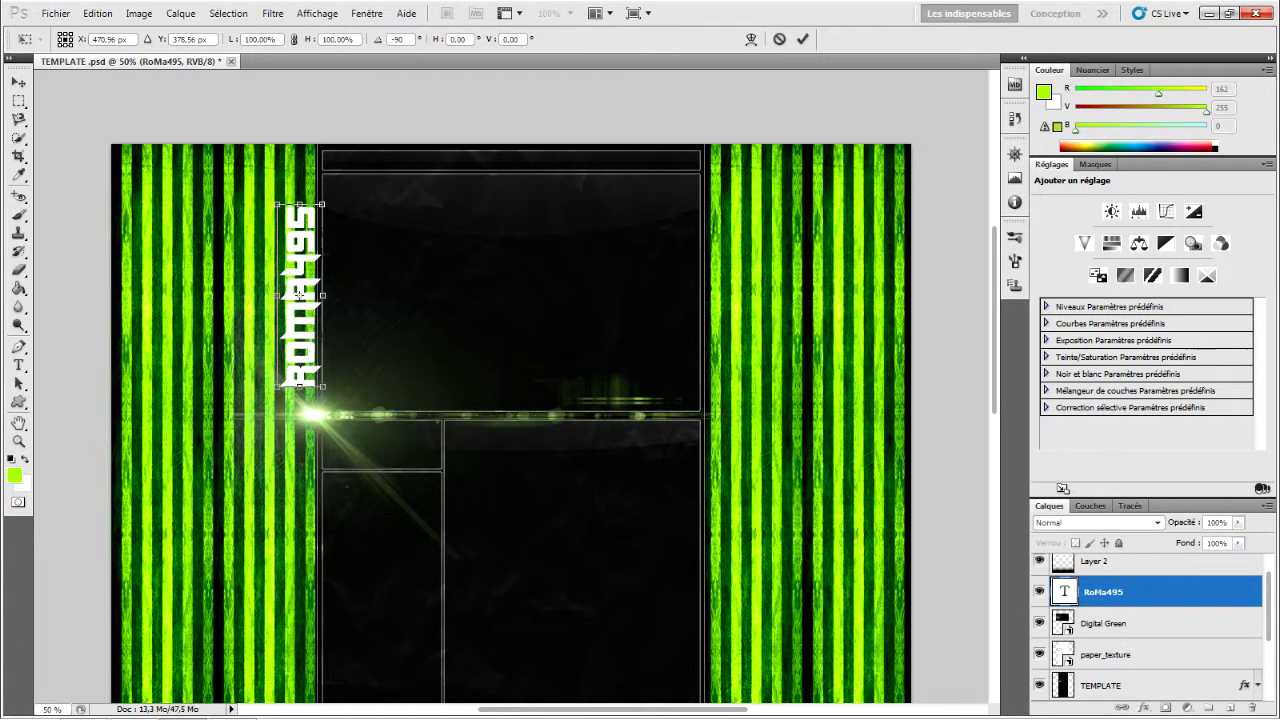
key(Return)
Step: Apply the glossy green preset style to the "RoMa495" text layer
double_click(1103, 592)
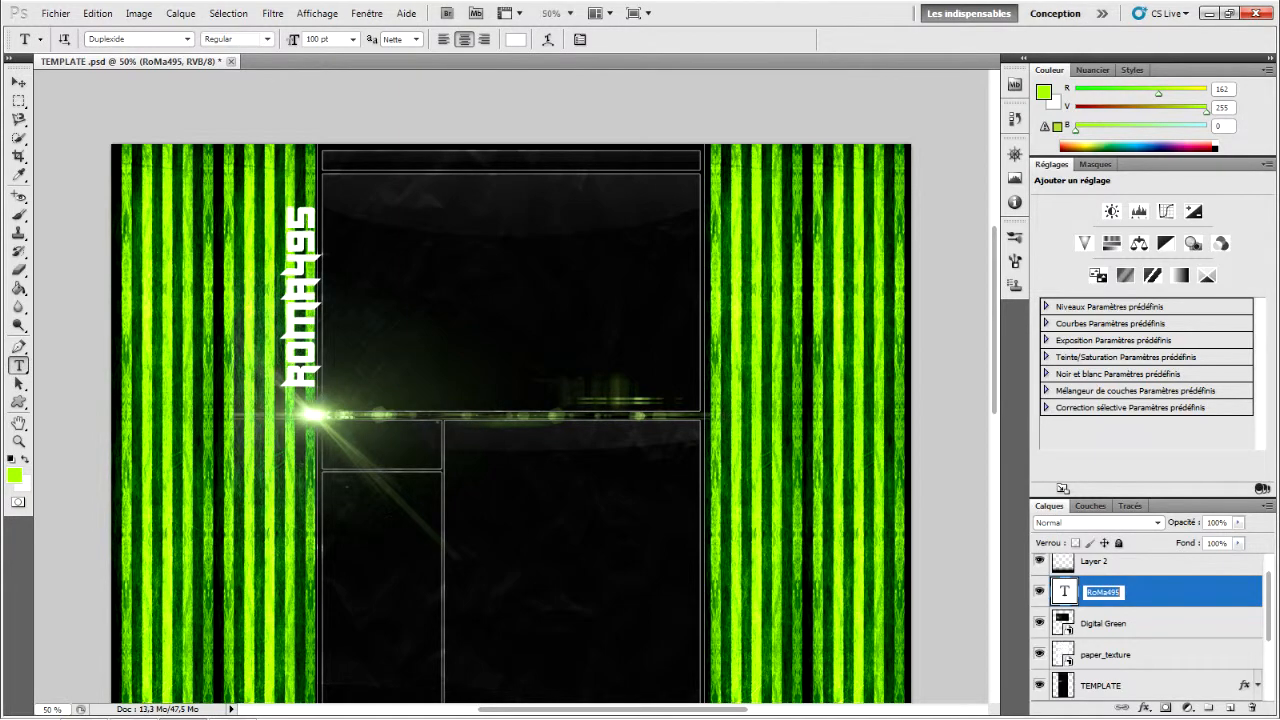
double_click(1180, 592)
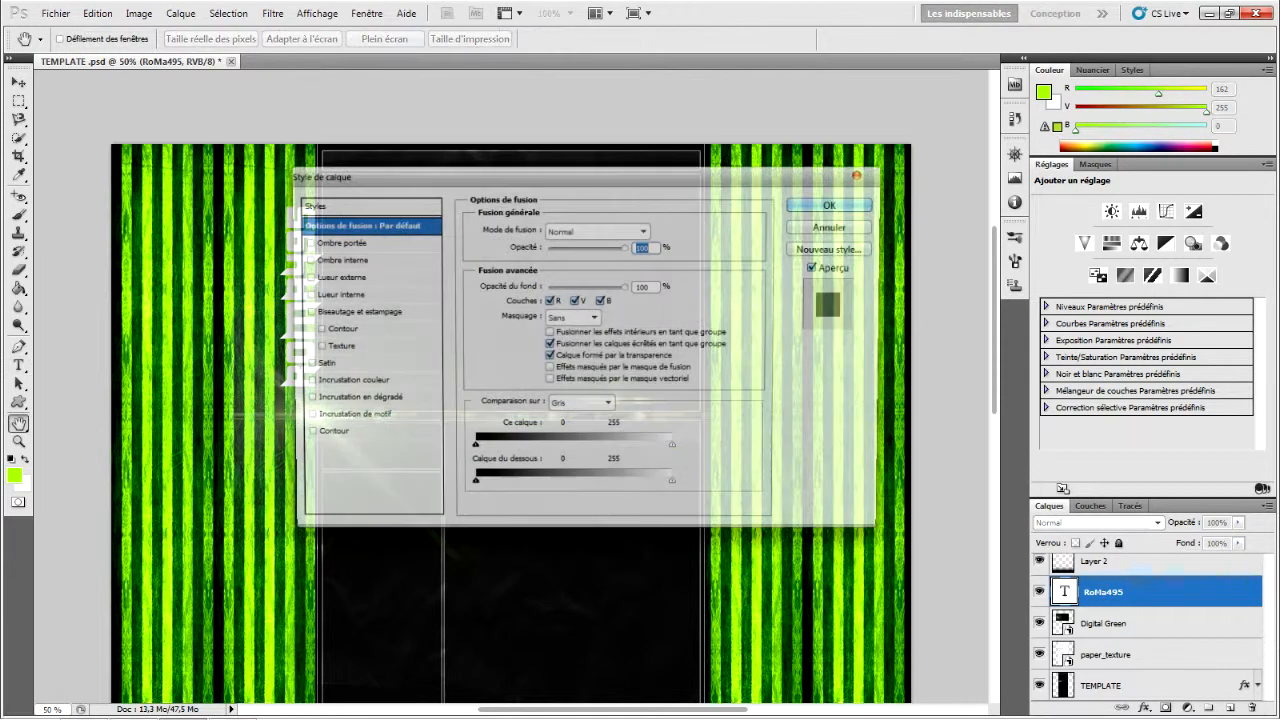
click(309, 204)
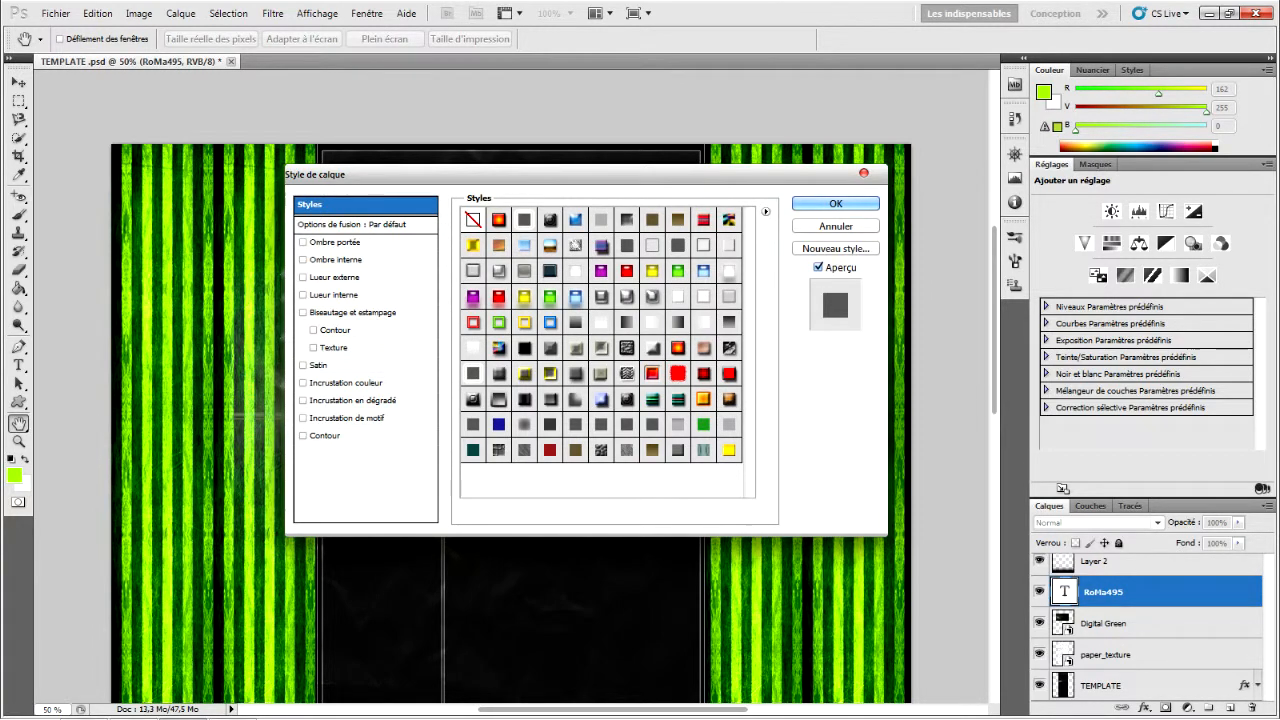
click(677, 270)
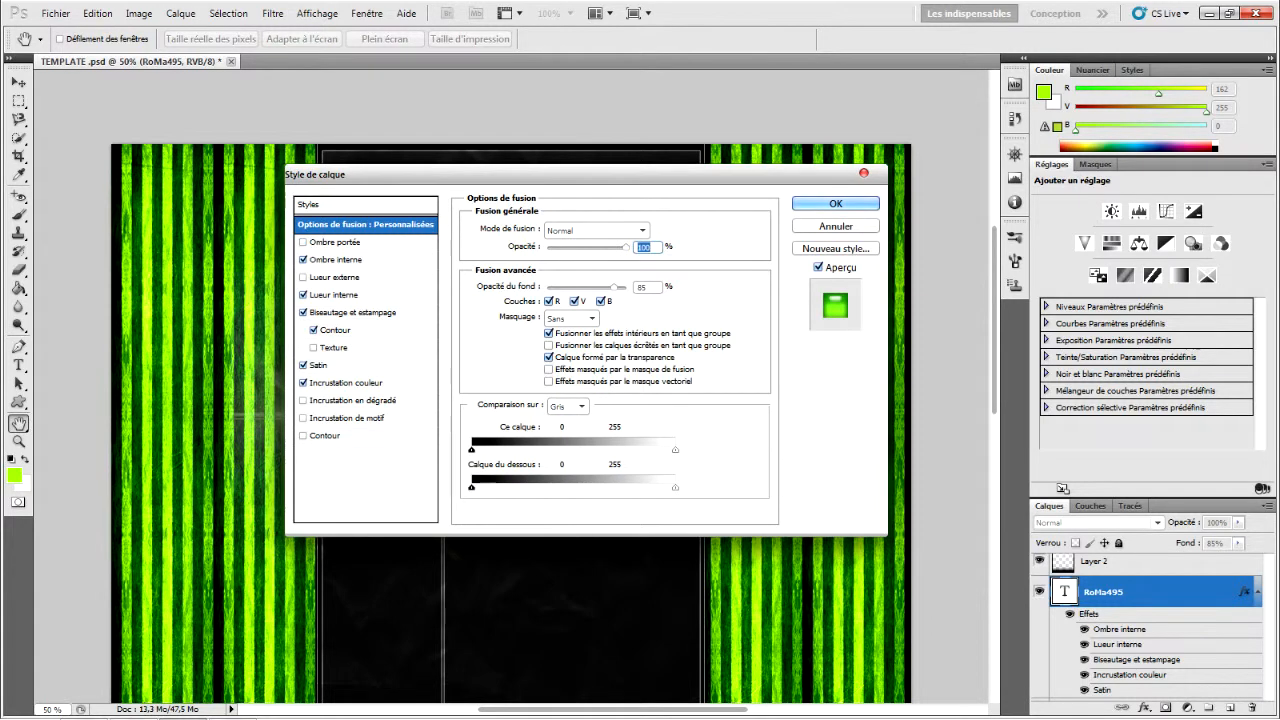
Step: Add an Ombre portée effect to the text with distance 5 px, Grossi 0 % and size 84 px, and collapse the layer's effects list
click(303, 242)
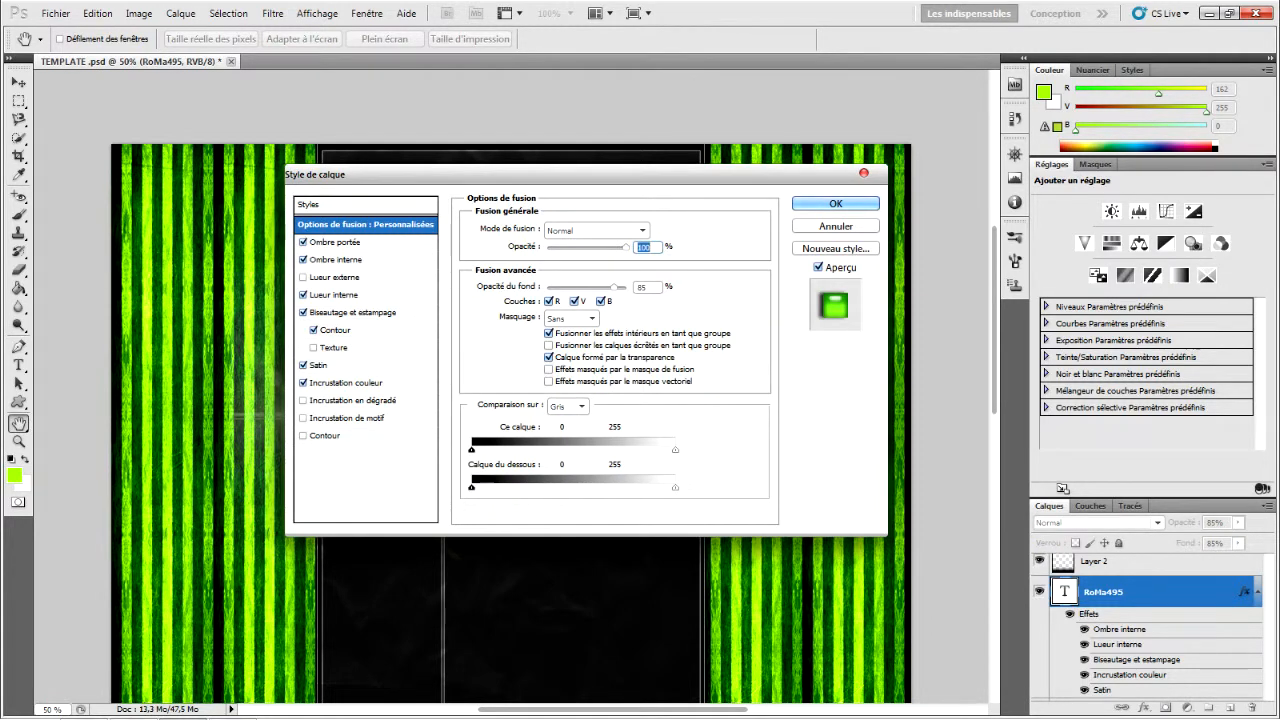
click(337, 242)
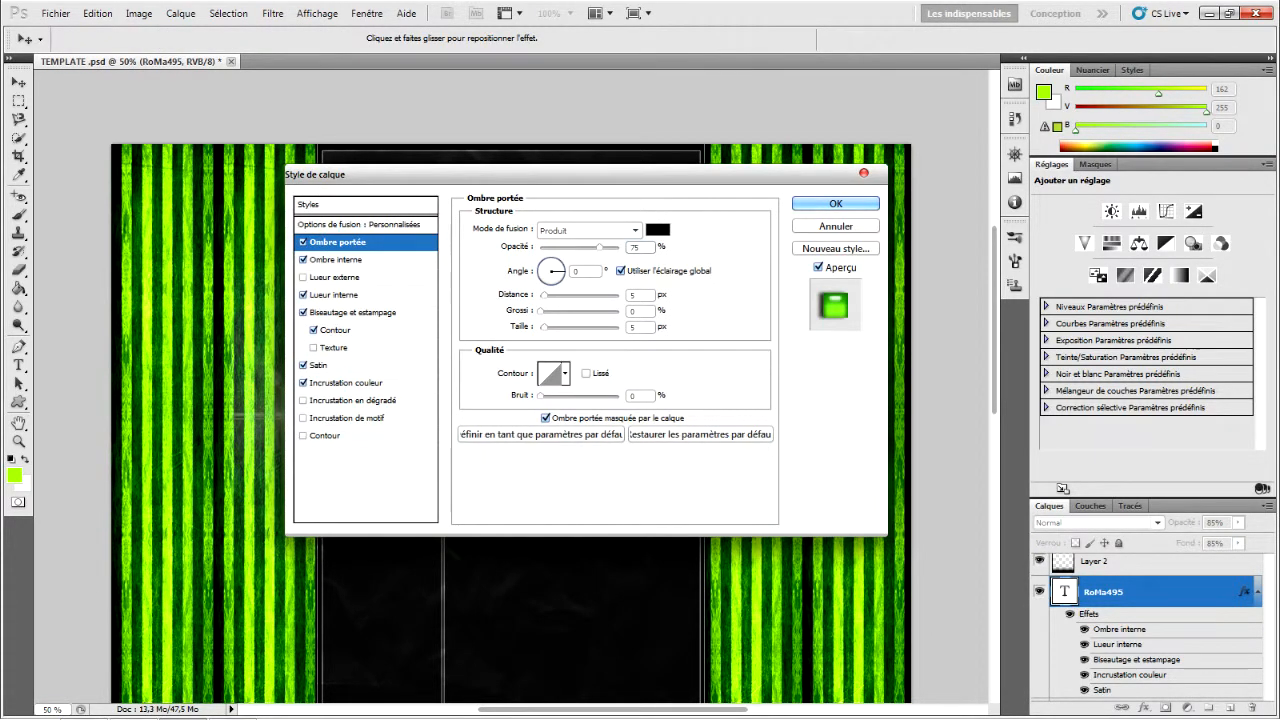
mouse_move(543, 295)
mouse_down()
mouse_move(616, 295)
mouse_move(547, 295)
mouse_up()
text(5)
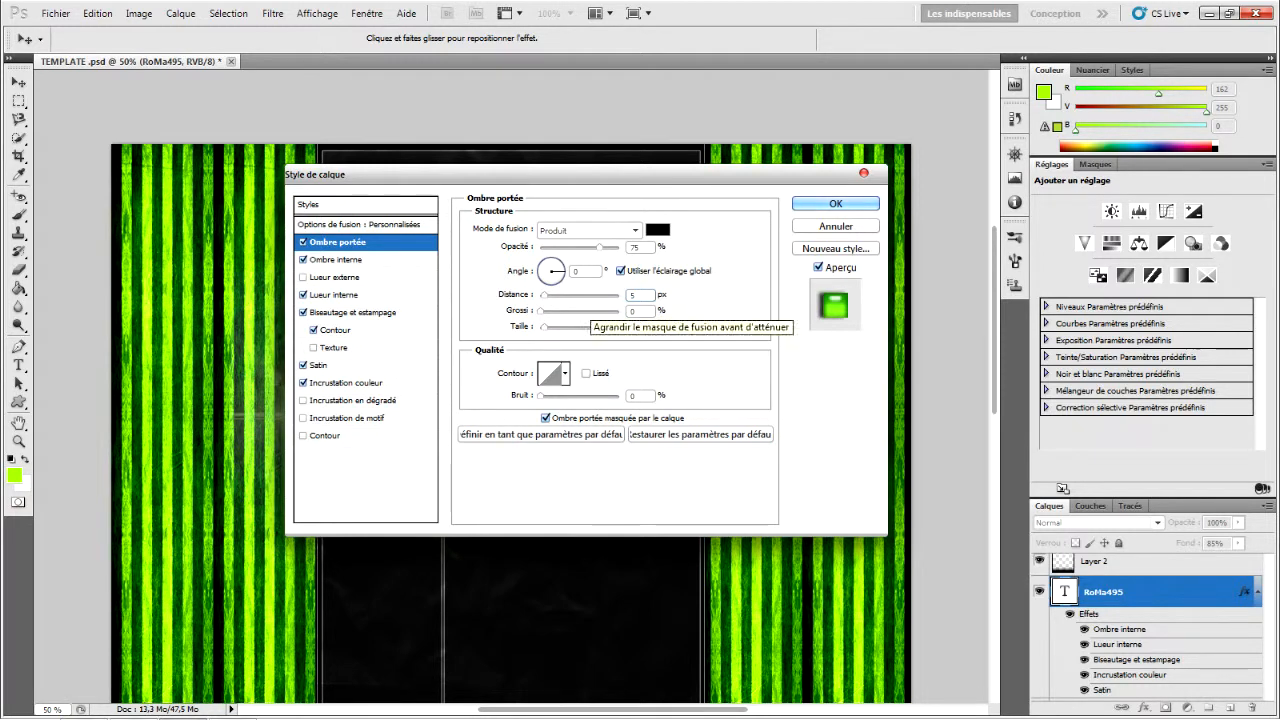
click(637, 311)
text(100)
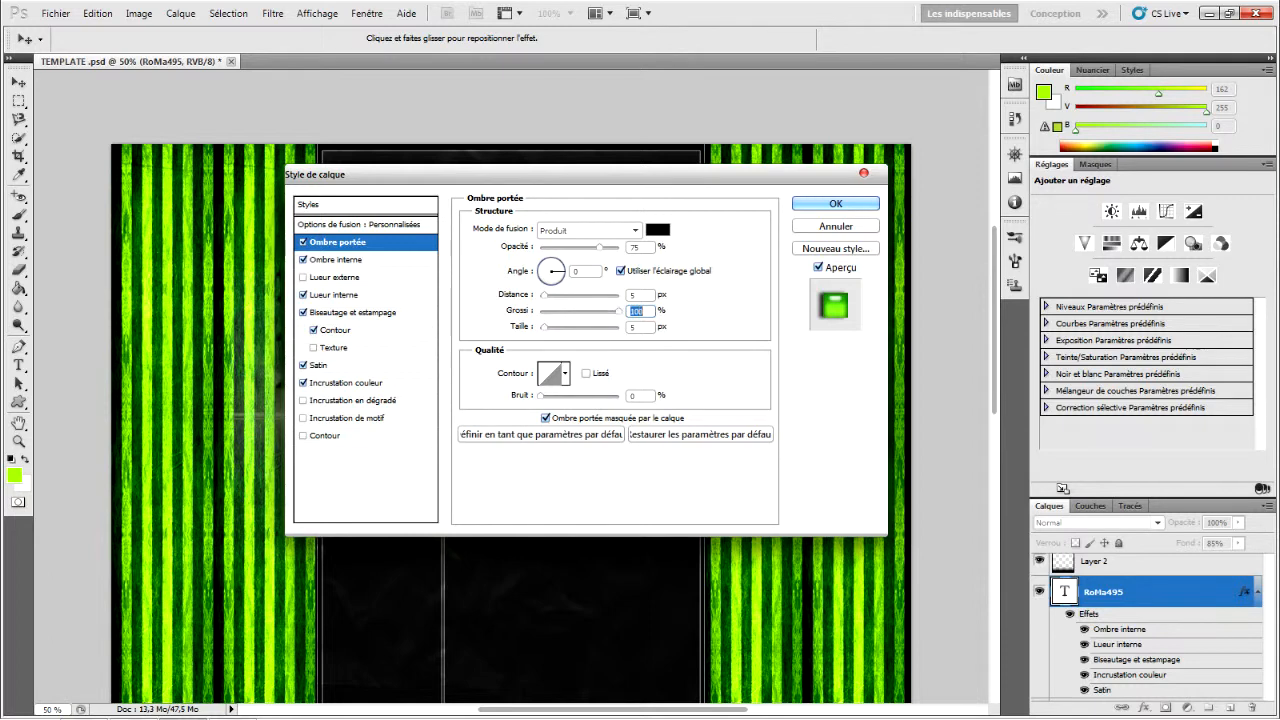
text(0)
drag(544, 327, 574, 327)
text(84)
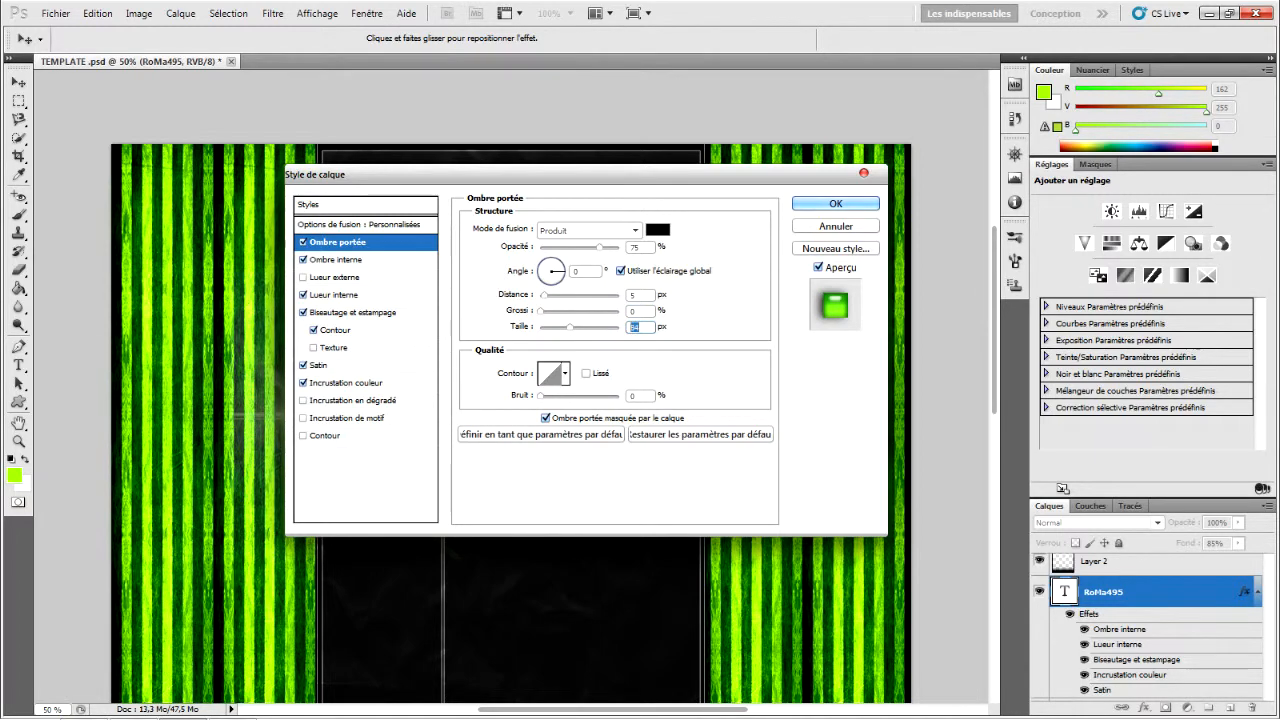
key(Return)
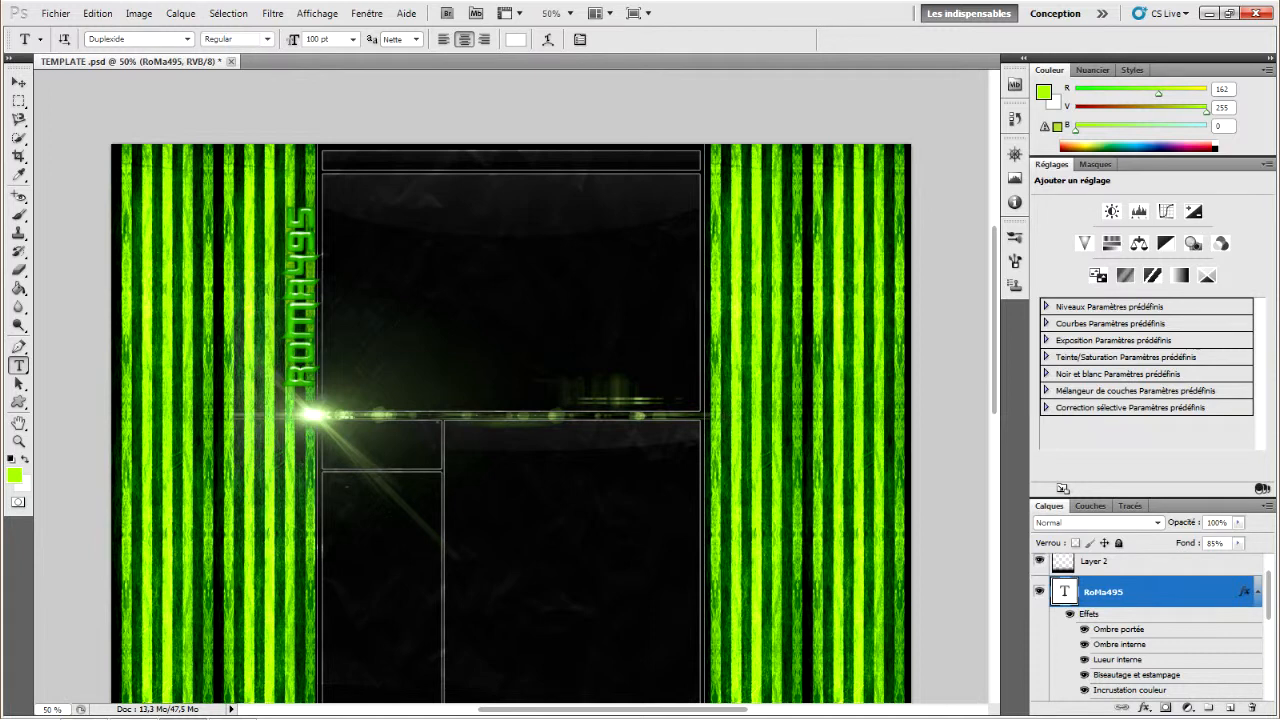
click(1258, 592)
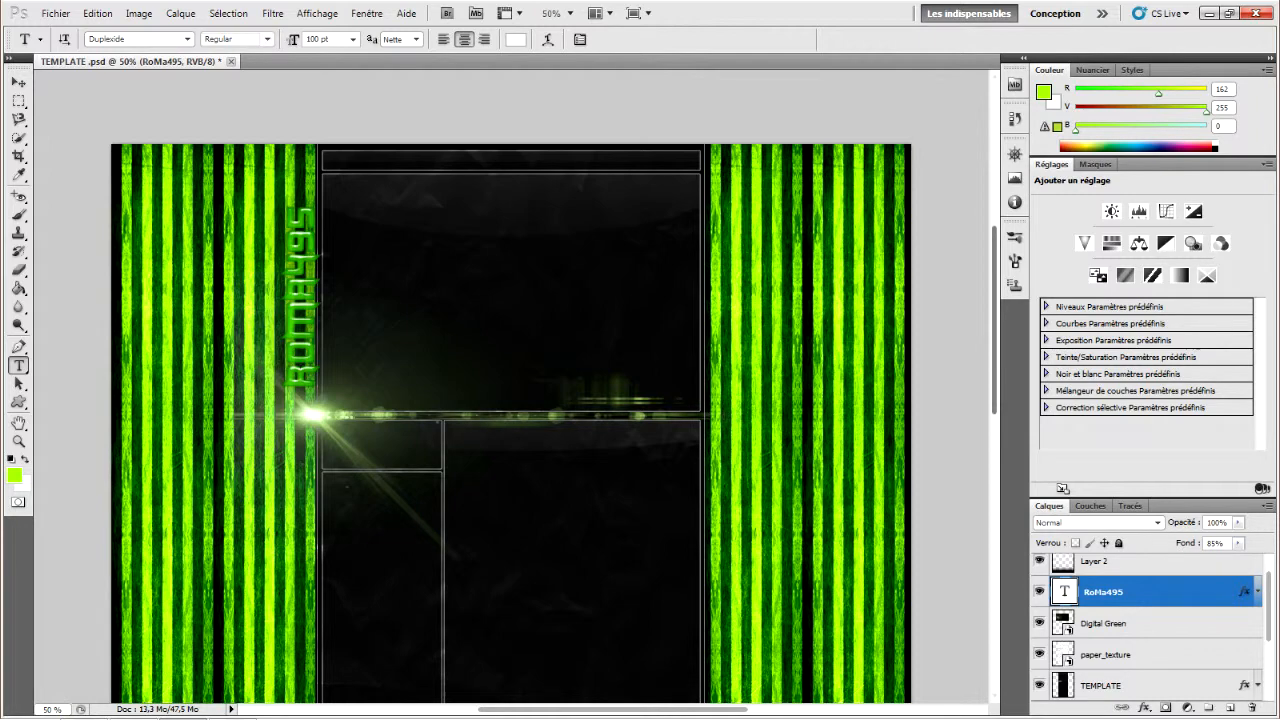
Step: Add the text "V2-ROMA3D" at 30 pt and place it just above the flare's horizontal line at the black column's left edge
scroll(553, 386, down, 5)
scroll(553, 386, up, 5)
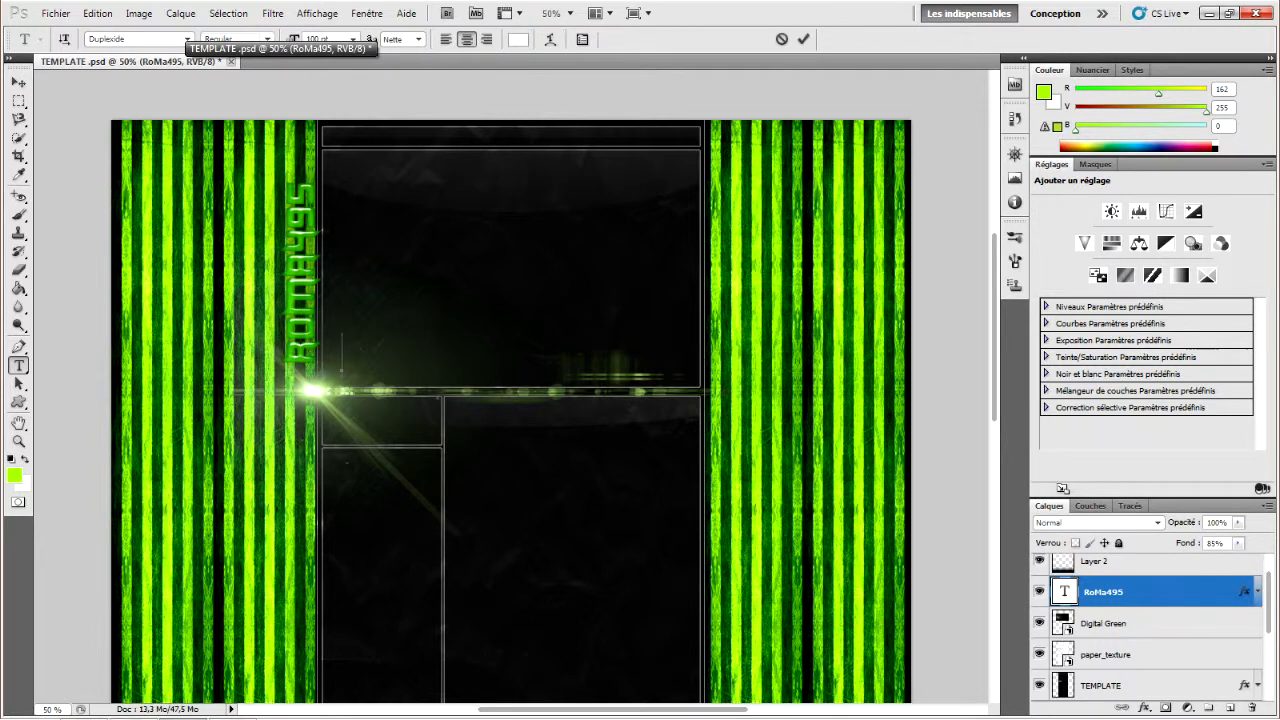
click(342, 370)
double_click(312, 39)
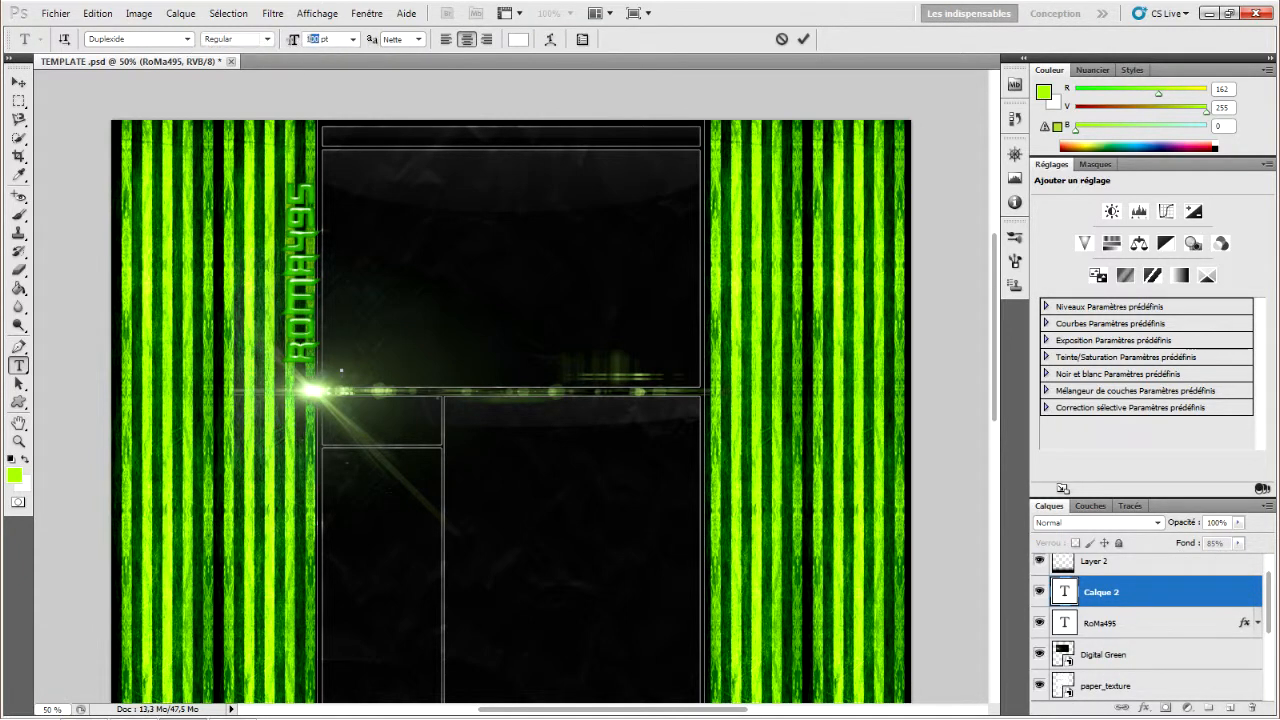
text(30)
text(V2-ROMA3D)
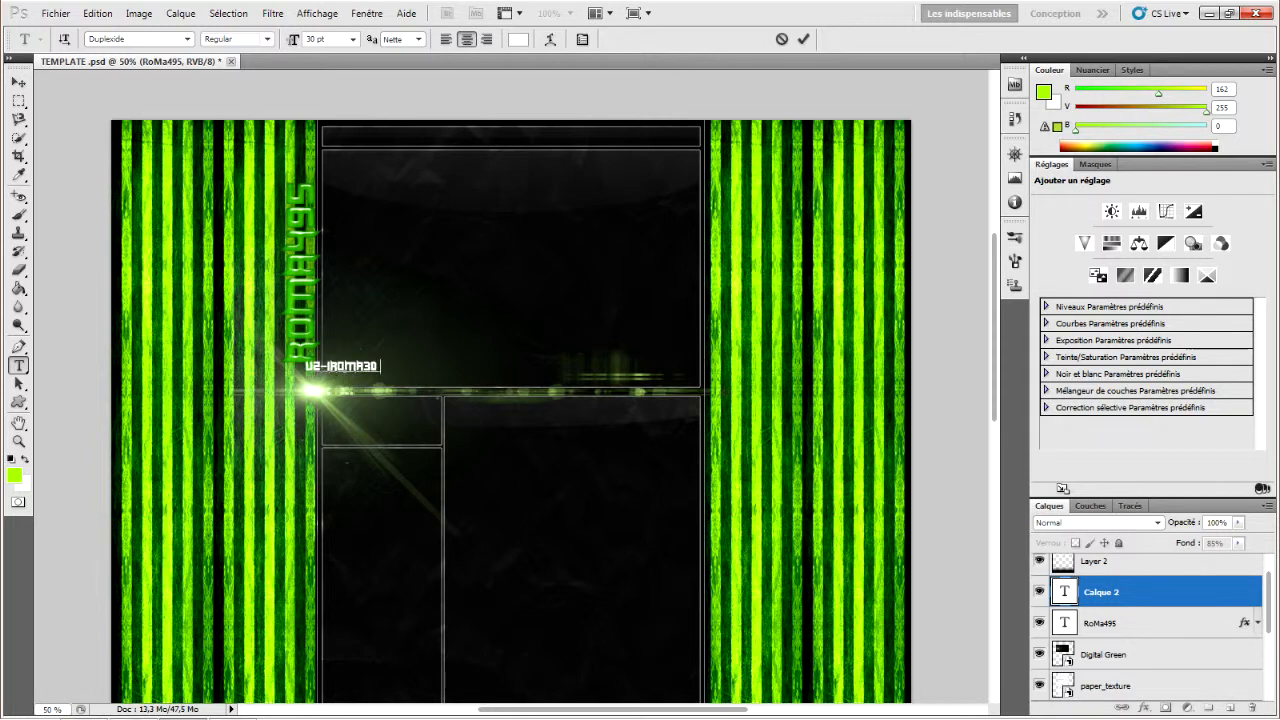
drag(340, 366, 358, 380)
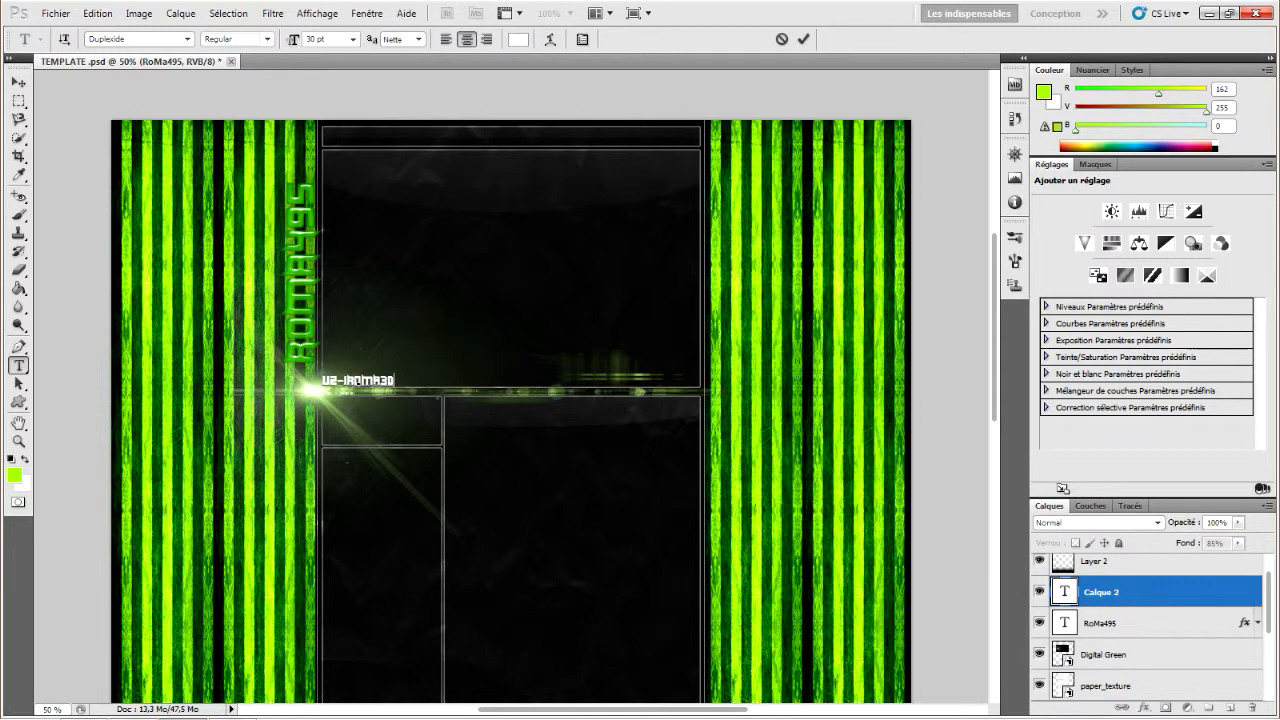
Step: Commit the Vz-iRoMa30 text beneath the vertical RoMa495 title and apply the green preset layer style to it
drag(358, 380, 361, 380)
key(ctrl+Return)
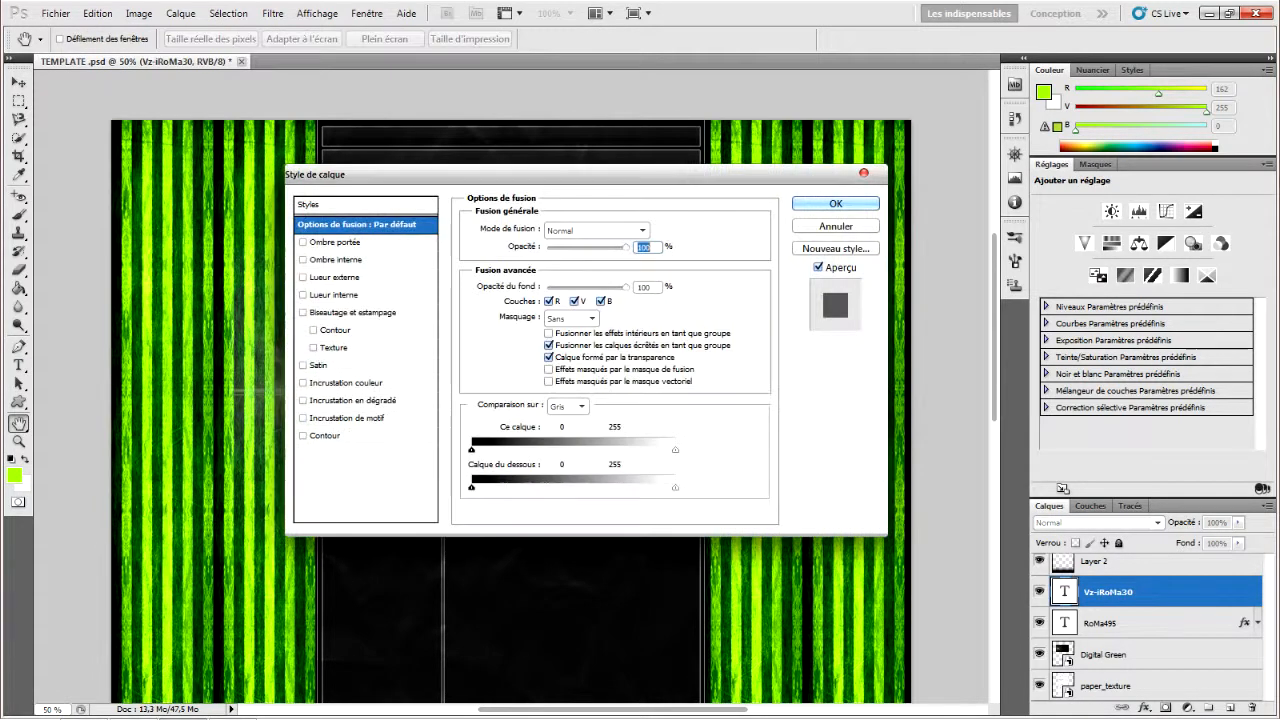
click(365, 204)
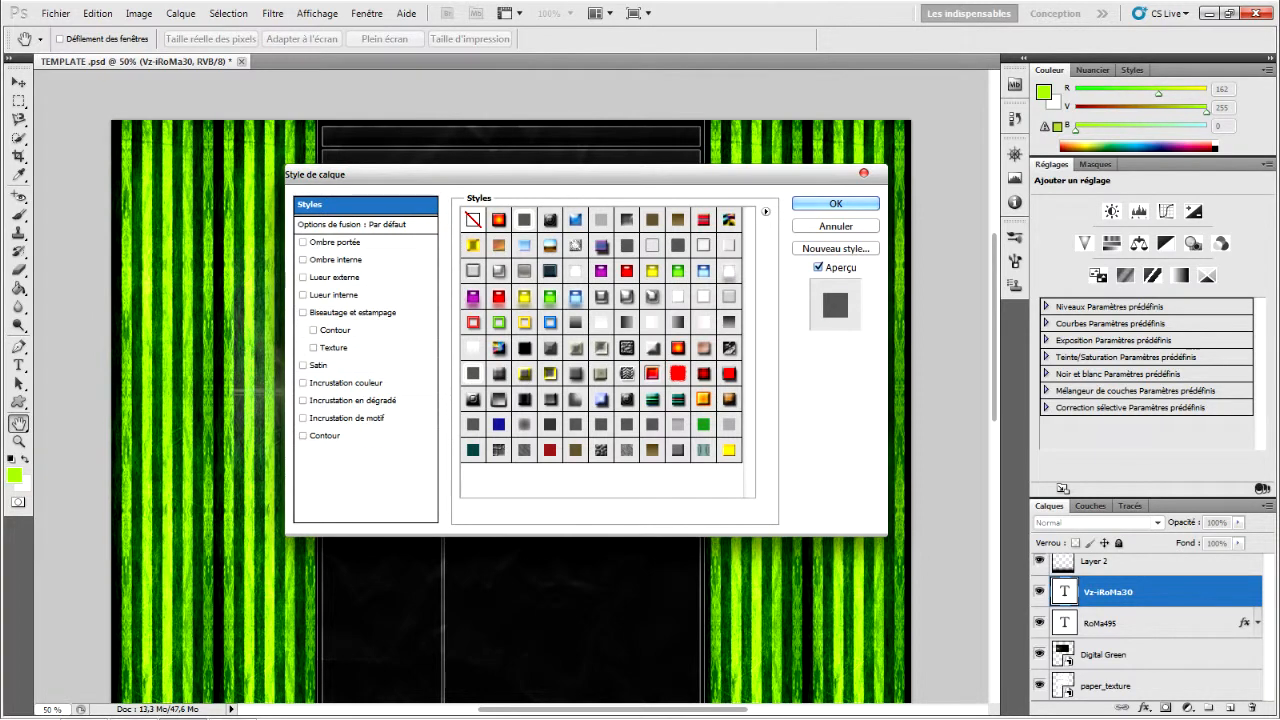
click(549, 296)
click(835, 203)
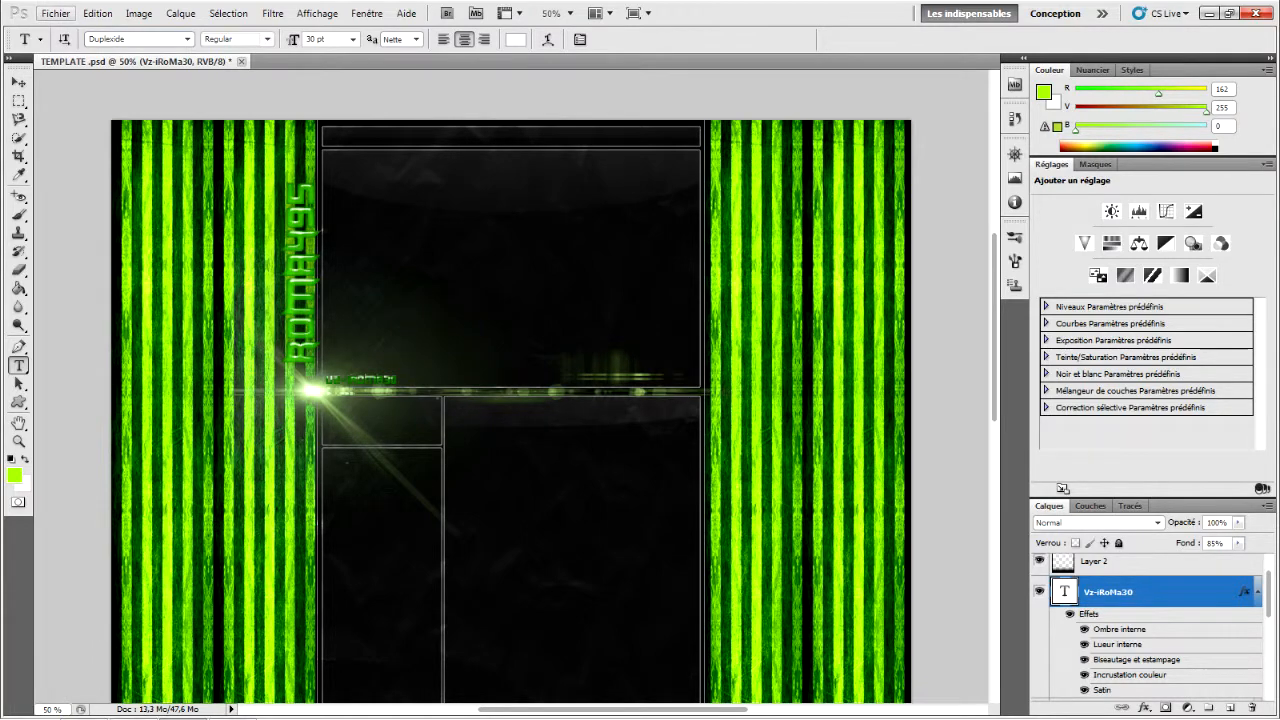
Step: Add a new empty layer directly beneath Layer 2, above the Vz-iRoMa30 text layer
click(55, 13)
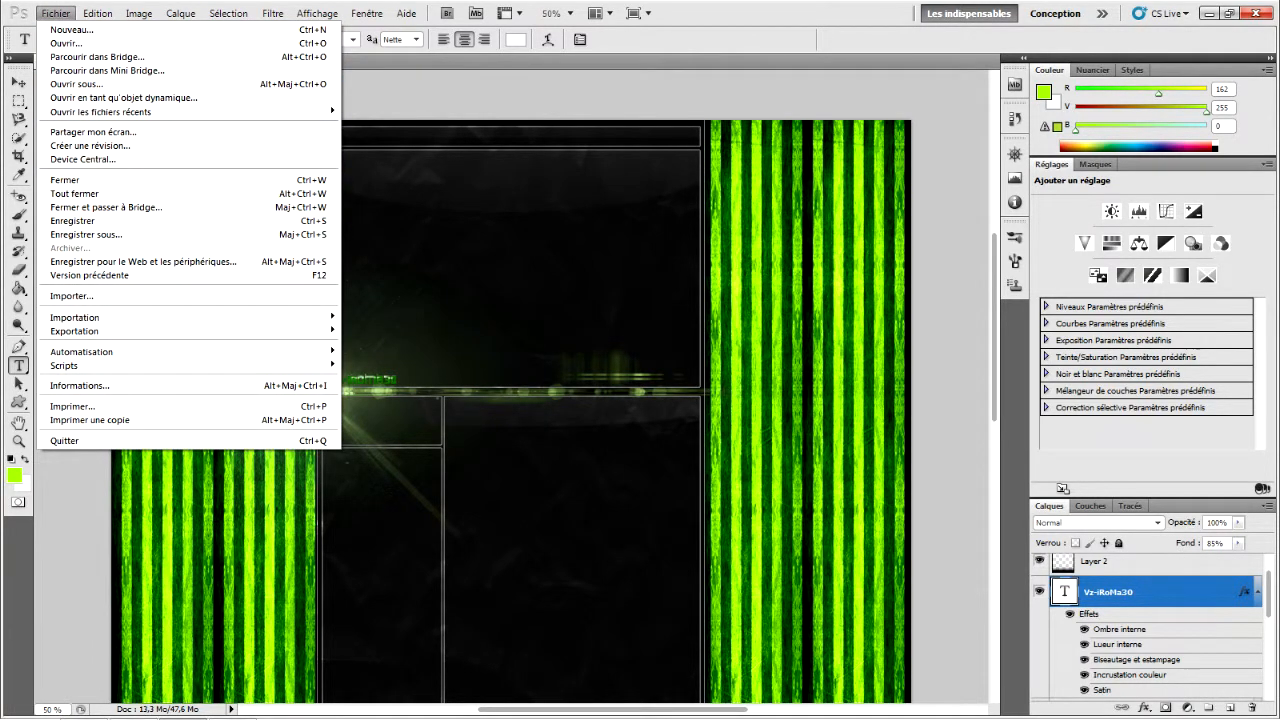
key(Escape)
click(1150, 569)
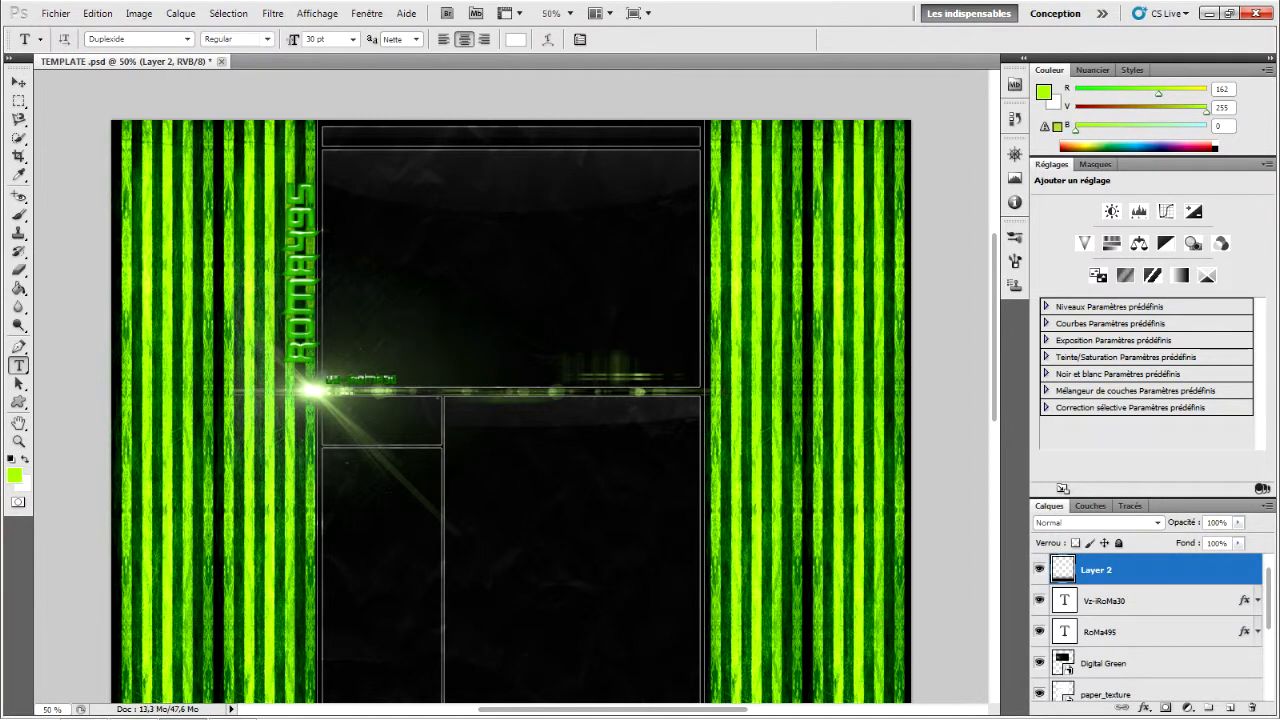
key(alt+bracketleft)
key(ctrl+shift+alt+n)
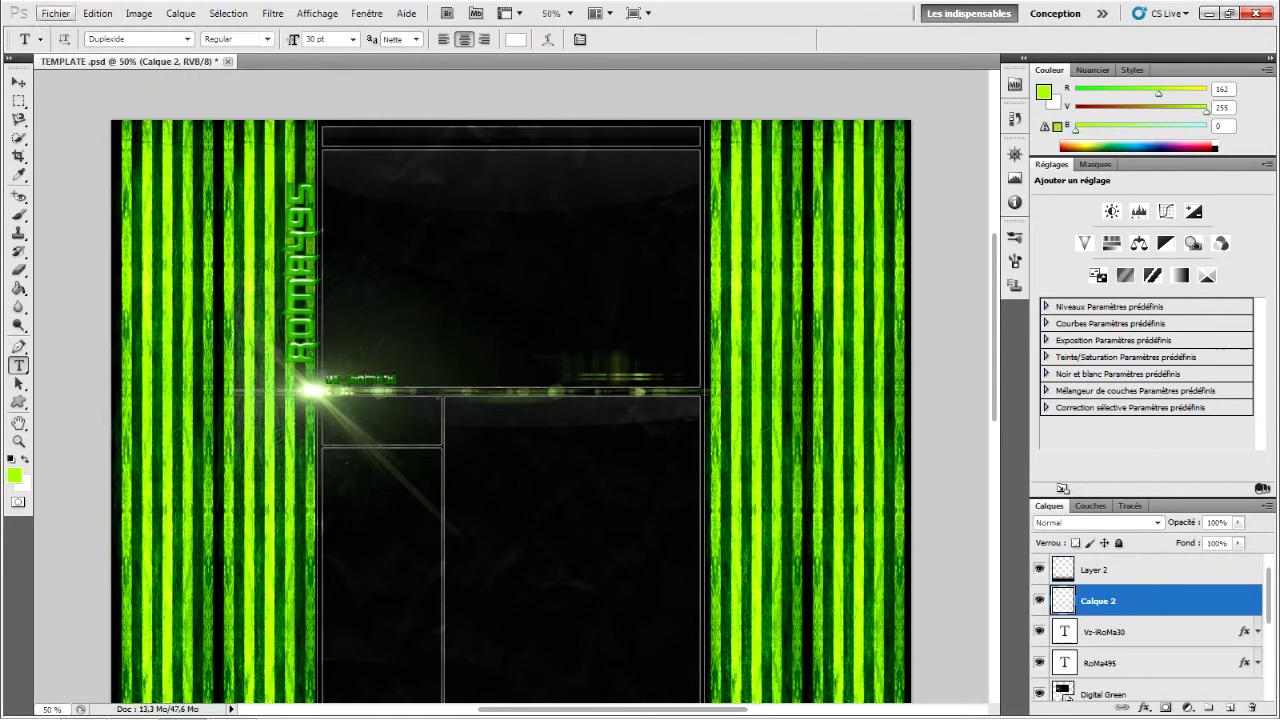
Step: Start importing an image and browse up from the Flares folder to the Créations Photoshop folder
click(55, 13)
click(90, 296)
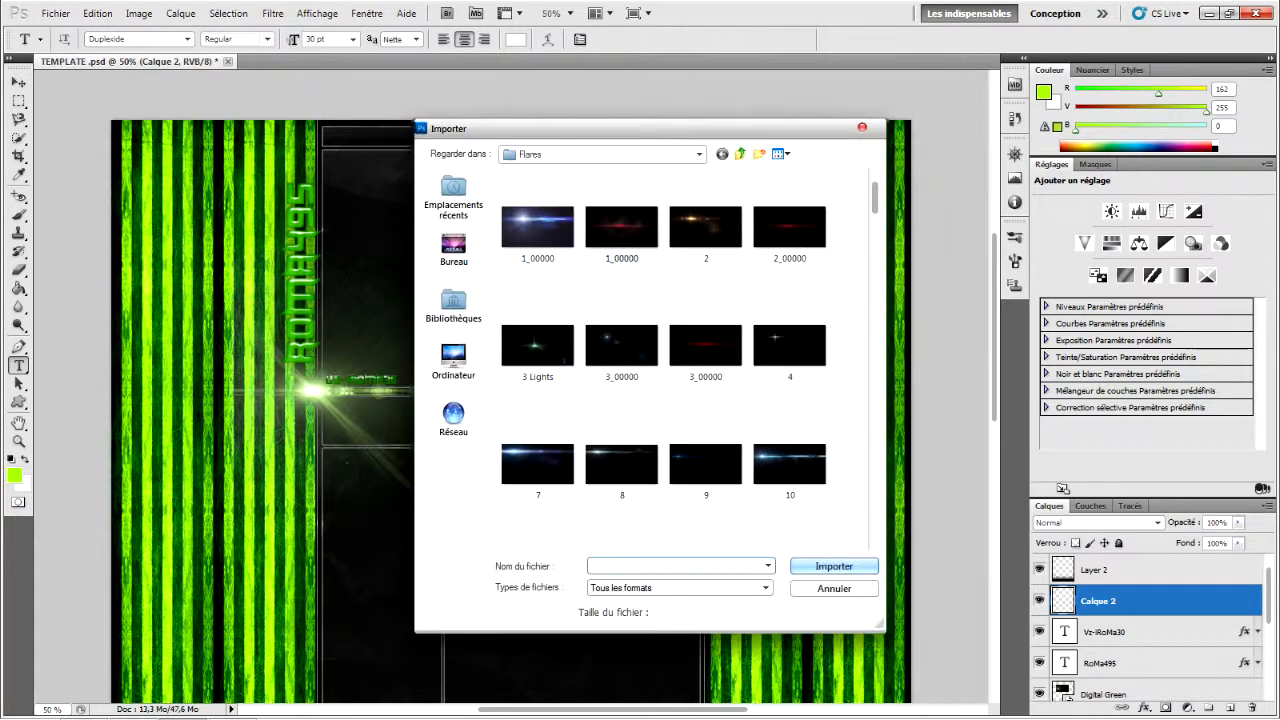
click(741, 153)
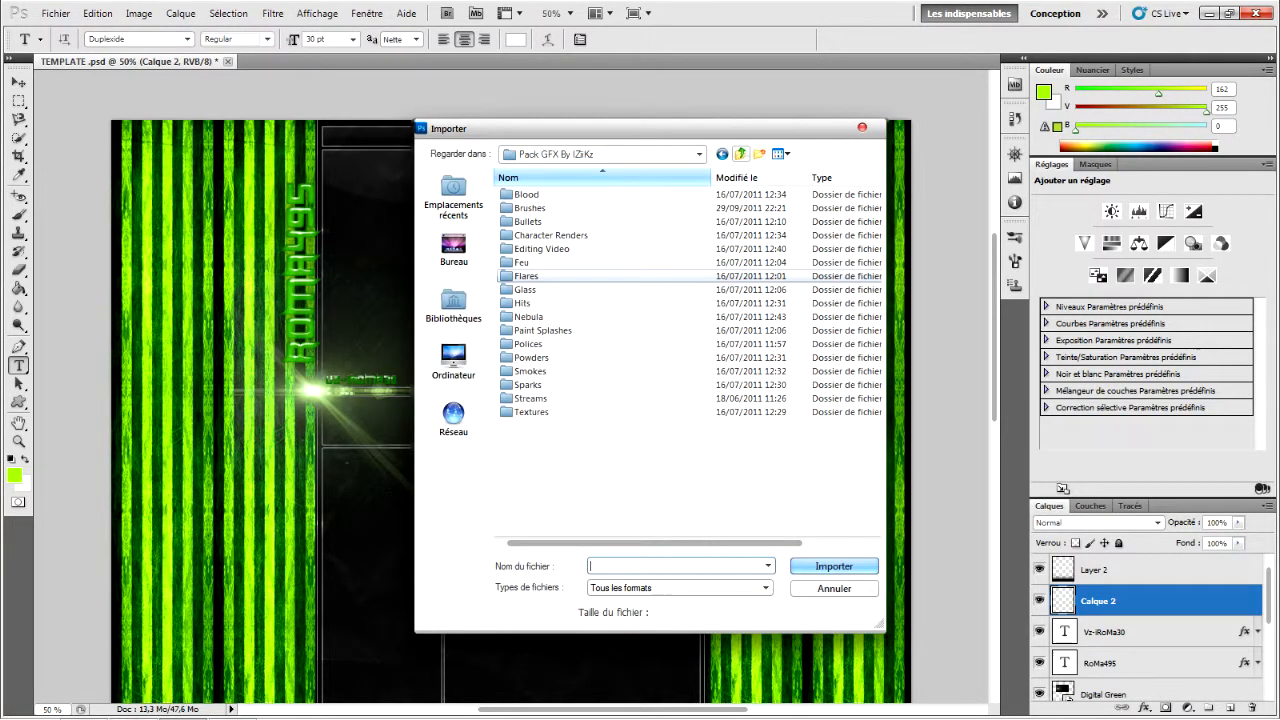
click(741, 153)
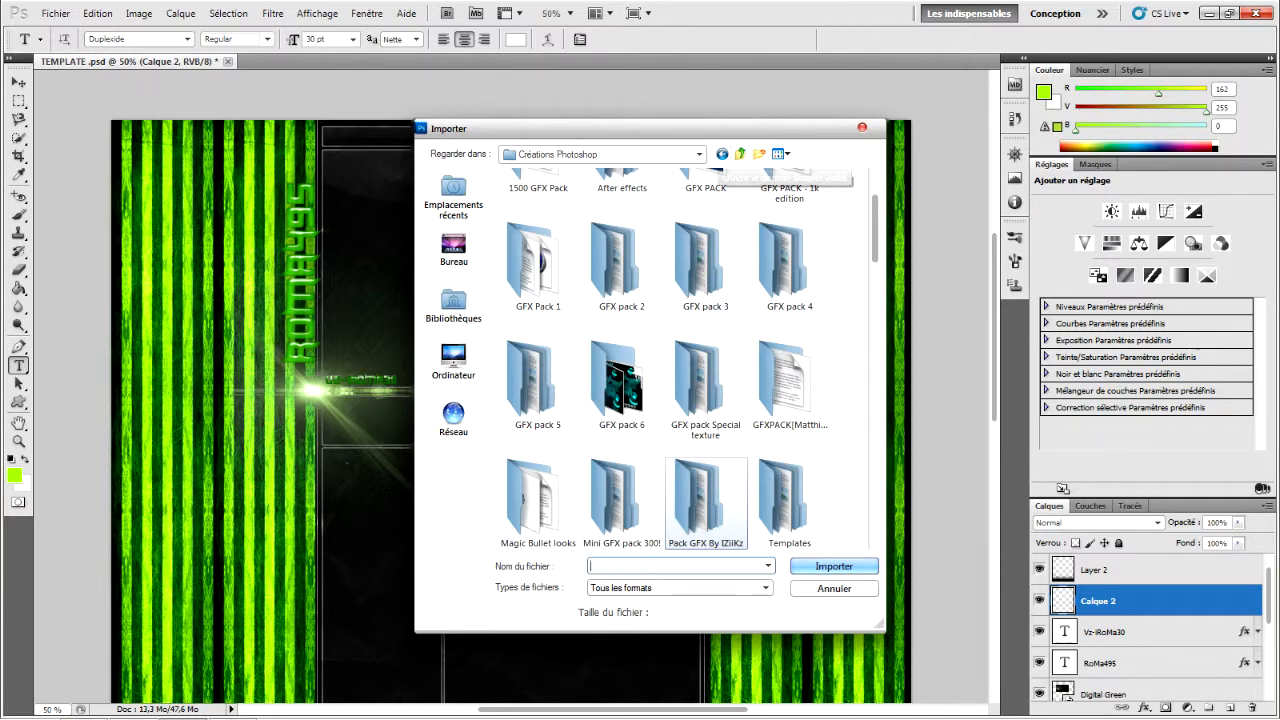
click(759, 153)
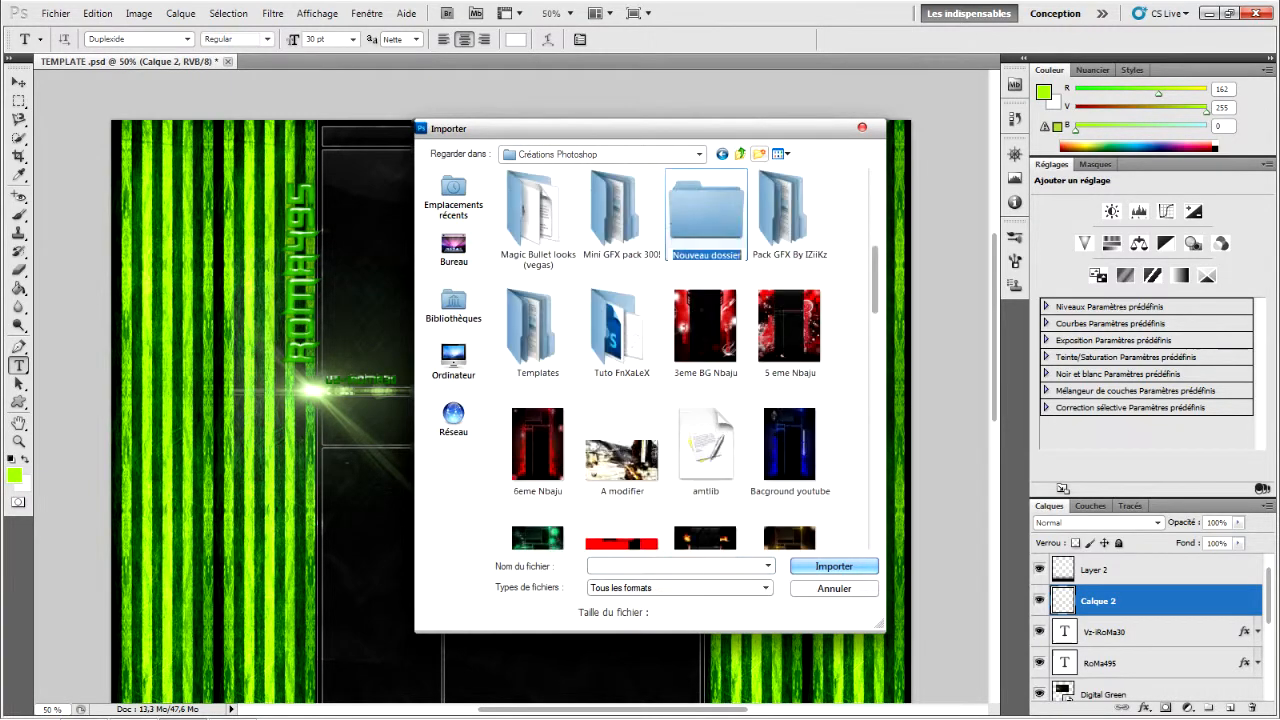
key(Return)
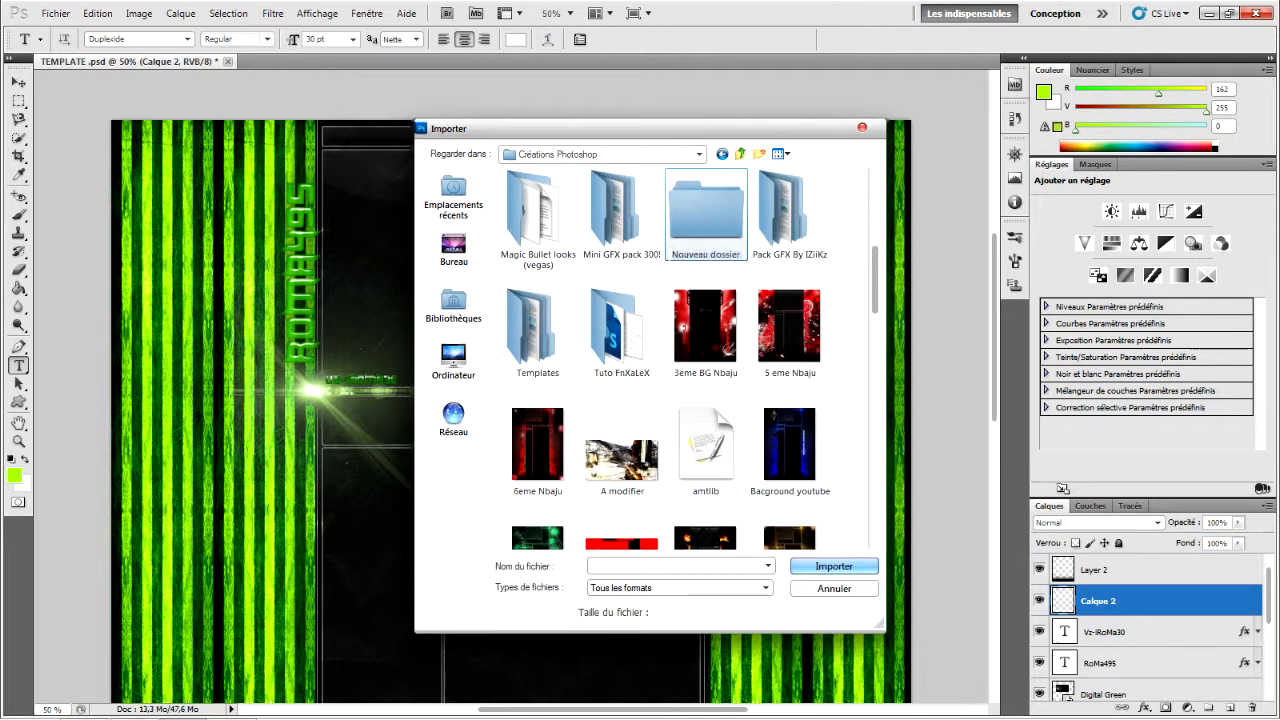
key(Delete)
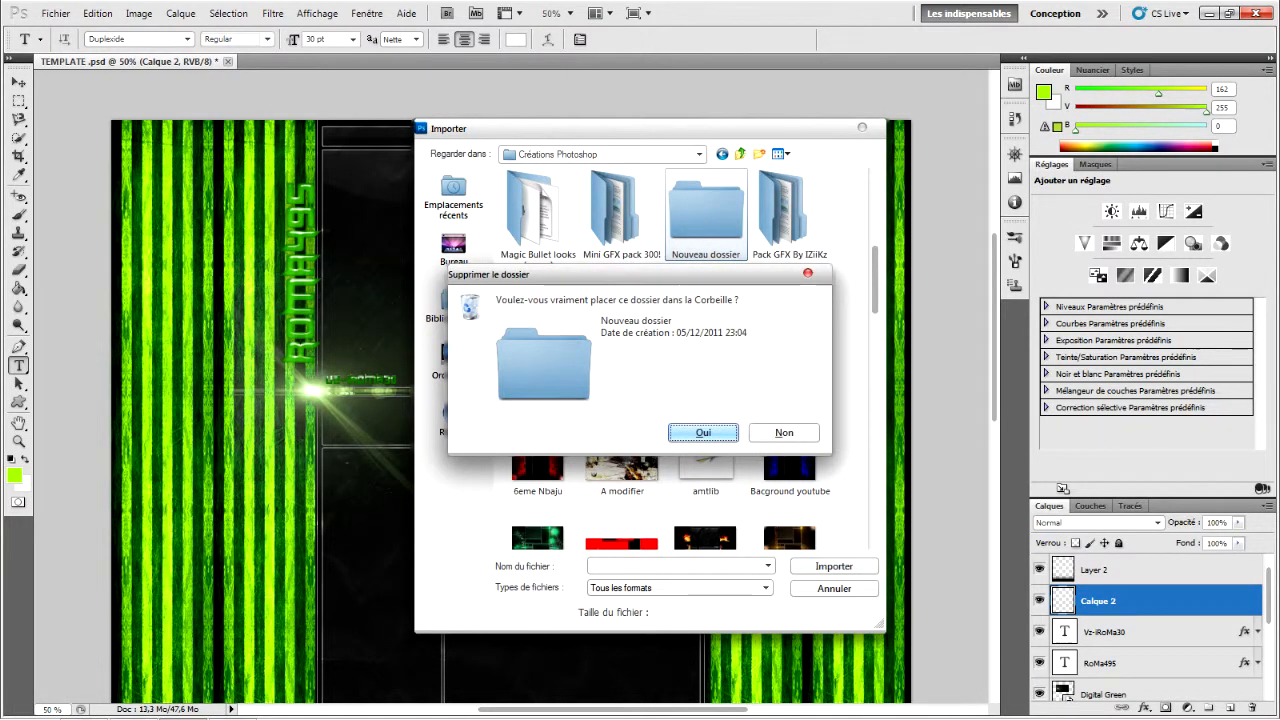
key(Return)
Step: Import splash image 7 from the Paint Splashes folder of Pack GFX By IZiiKz
click(621, 210)
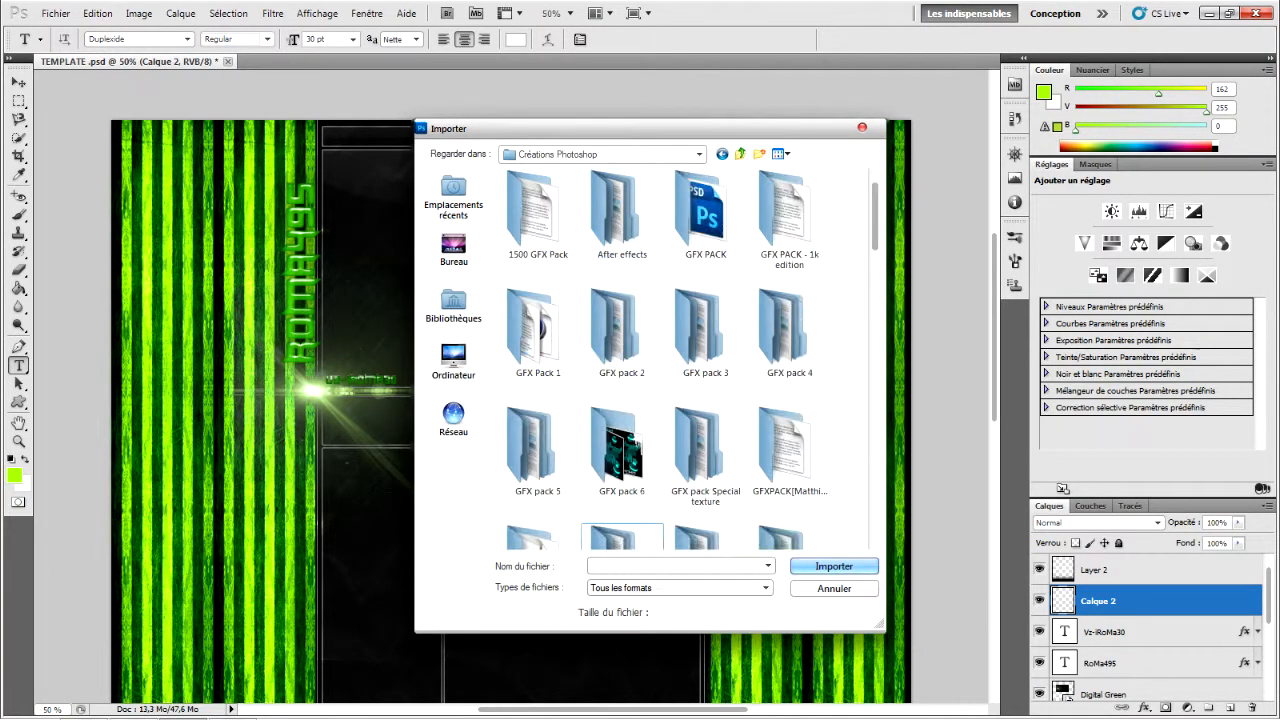
scroll(621, 210, up, 3)
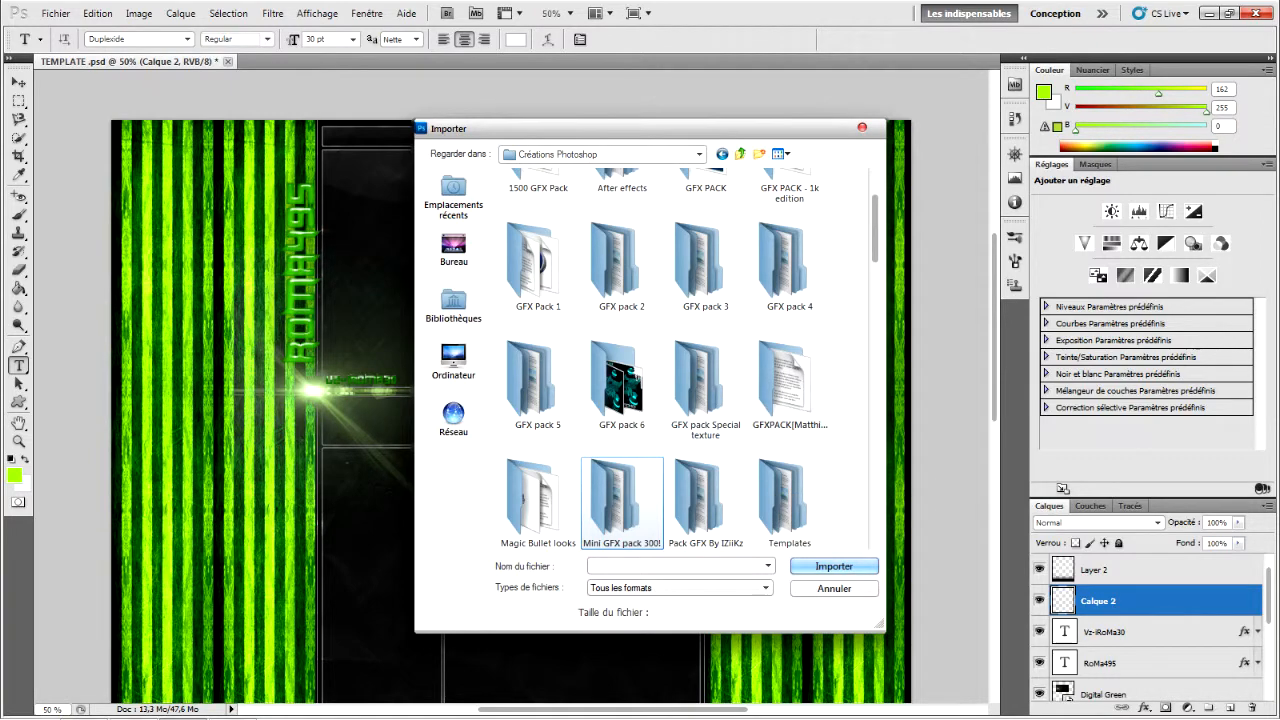
scroll(785, 380, down, 3)
scroll(785, 330, up, 2)
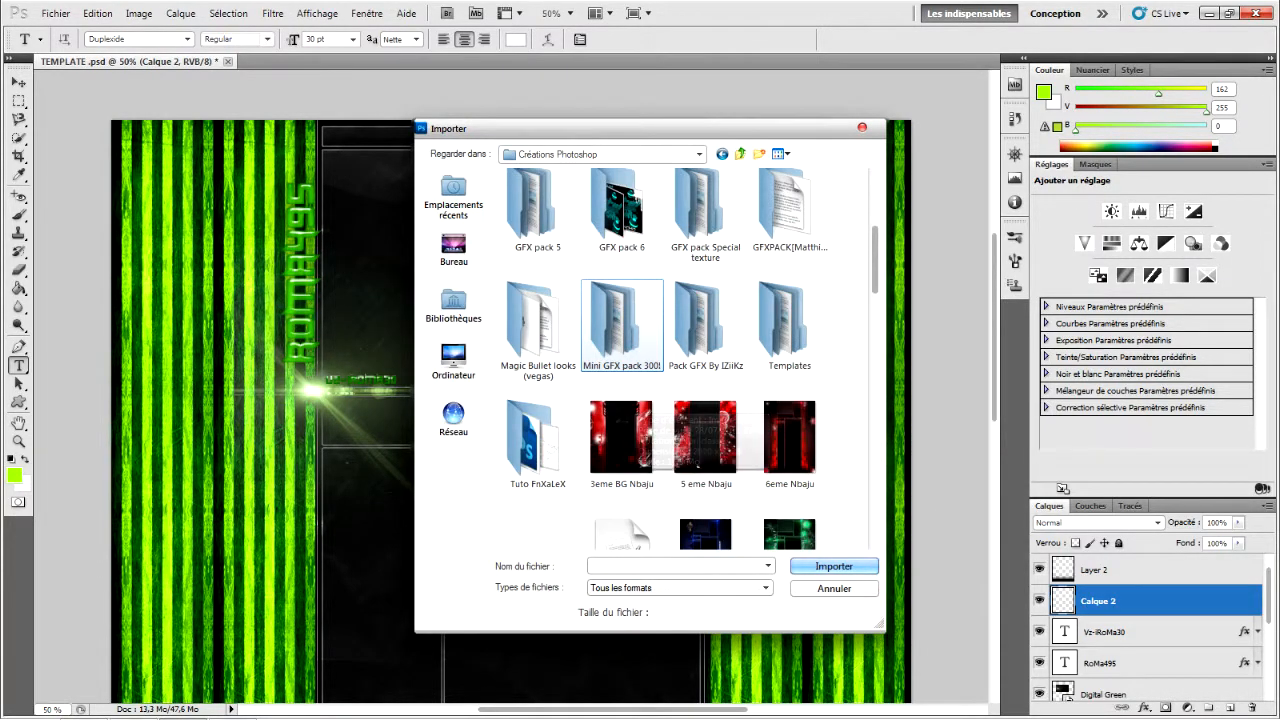
scroll(785, 330, up, 1)
scroll(785, 330, down, 1)
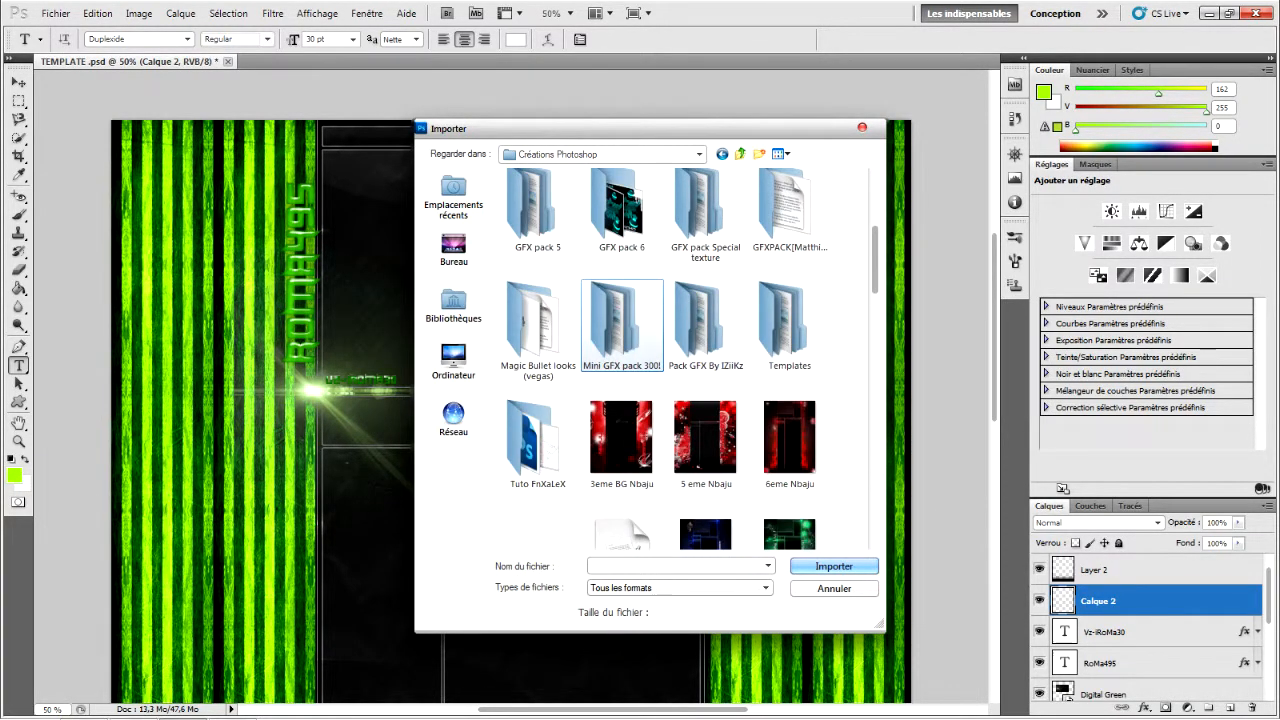
double_click(705, 330)
double_click(545, 330)
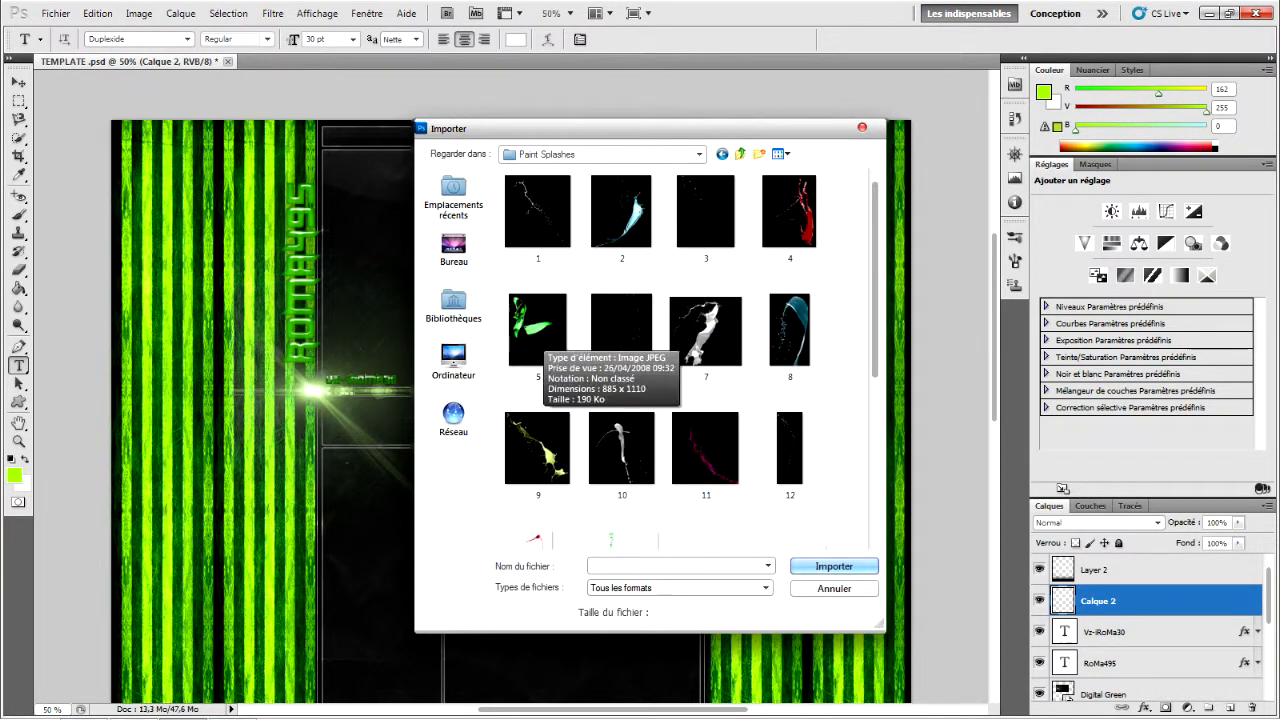
scroll(538, 340, down, 3)
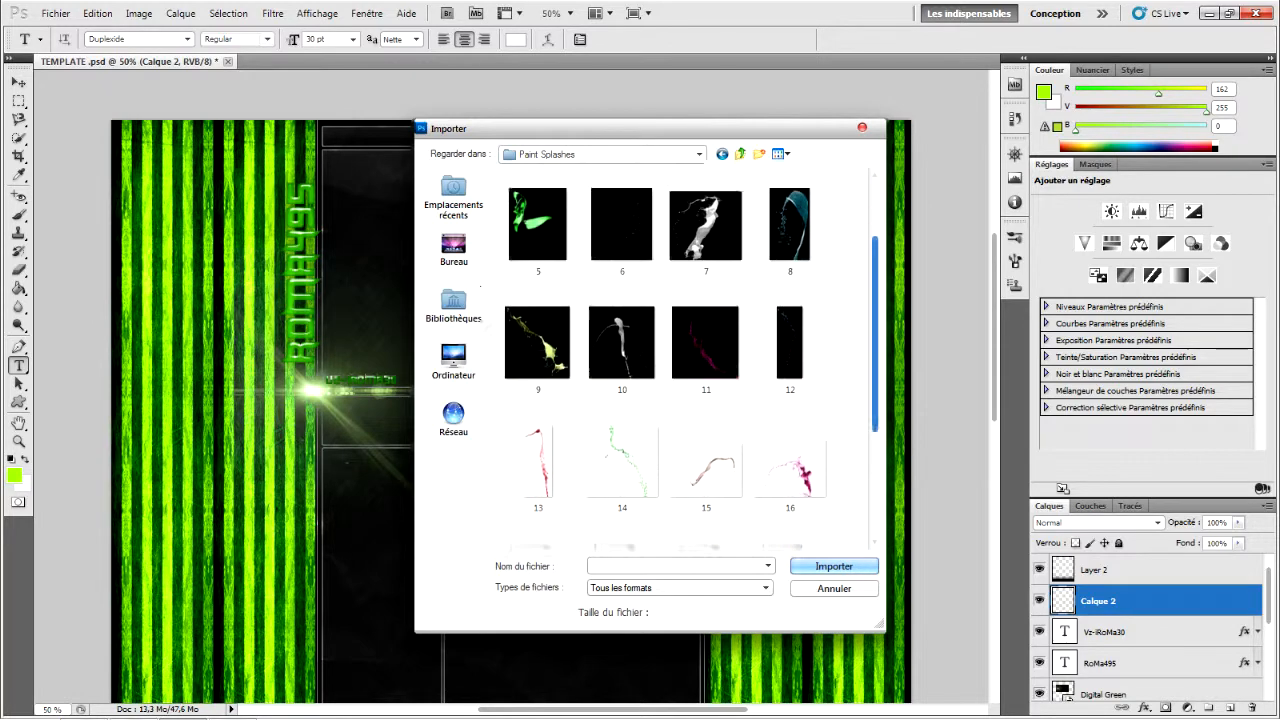
scroll(640, 350, up, 4)
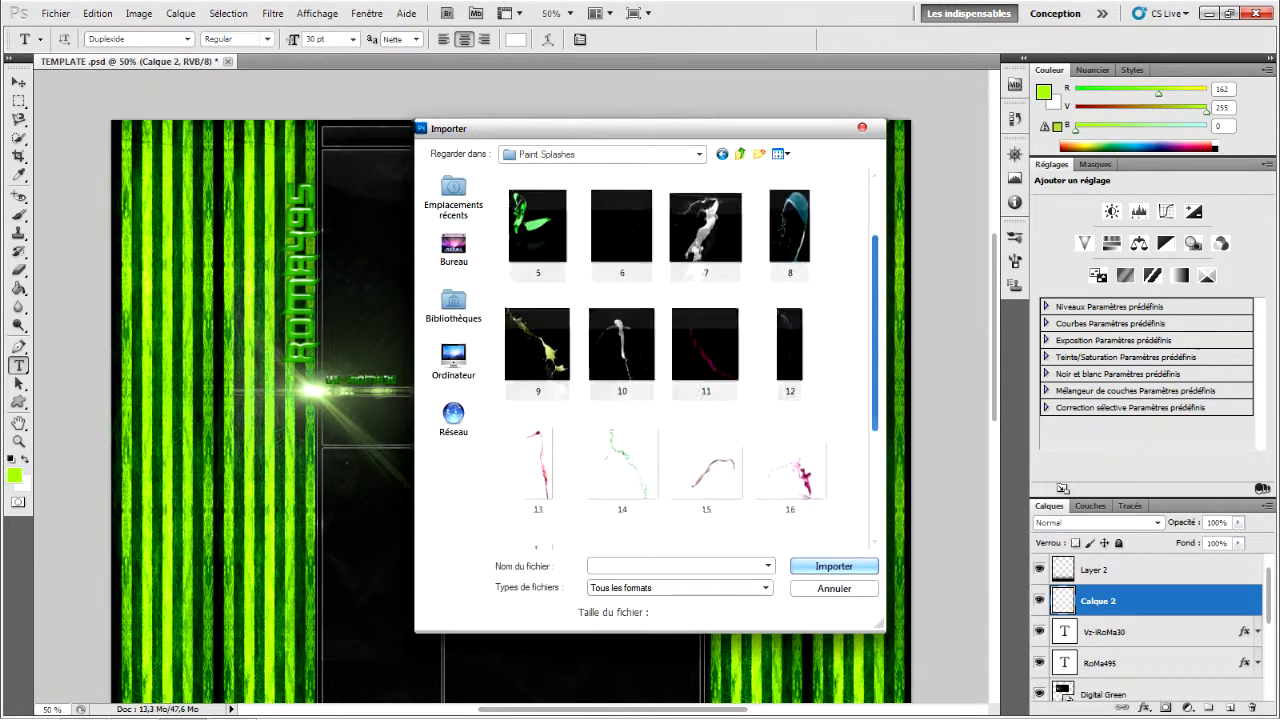
double_click(705, 330)
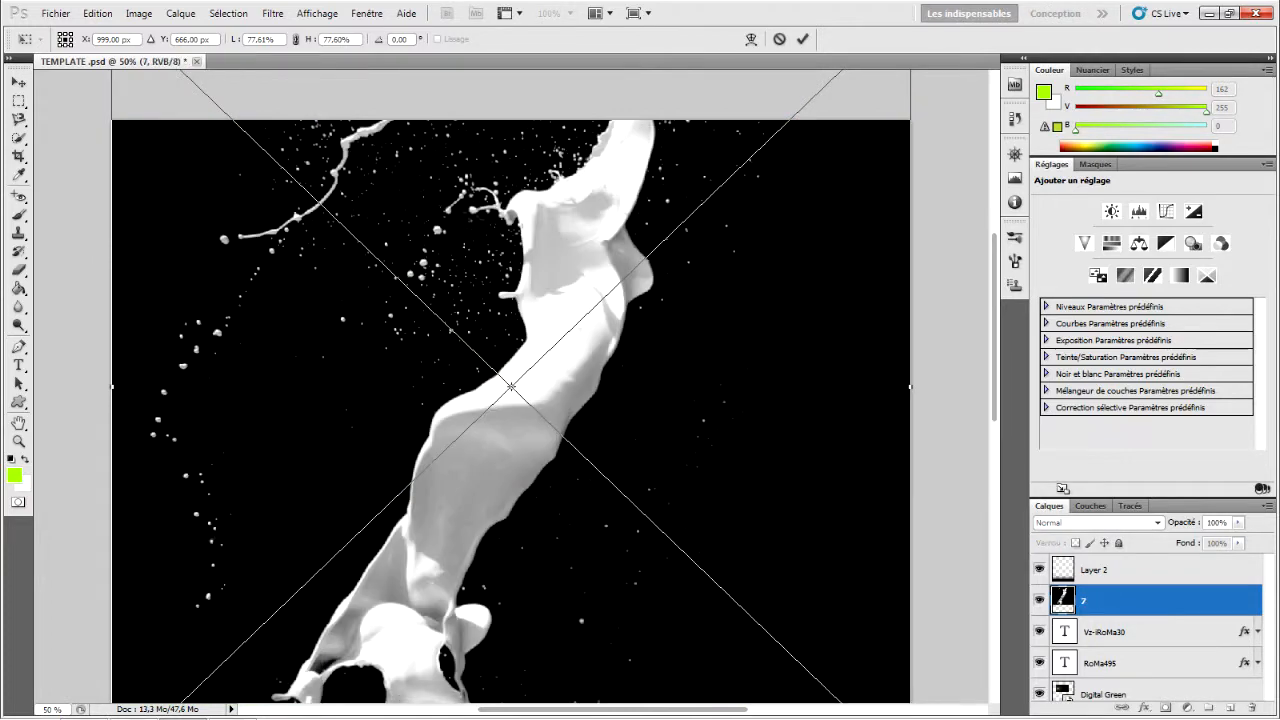
Step: Scale the splash image to about 33% width and 43% height and place it over the left green stripes
scroll(511, 386, up, 5)
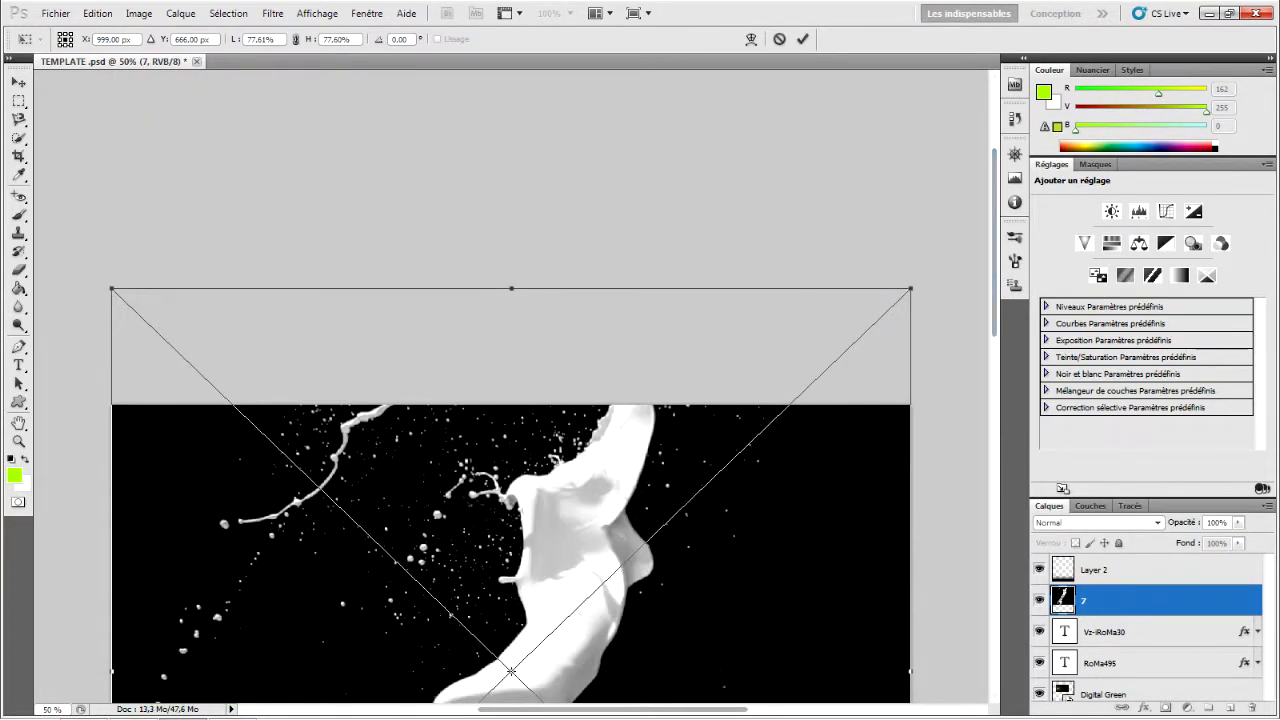
drag(910, 288, 451, 631)
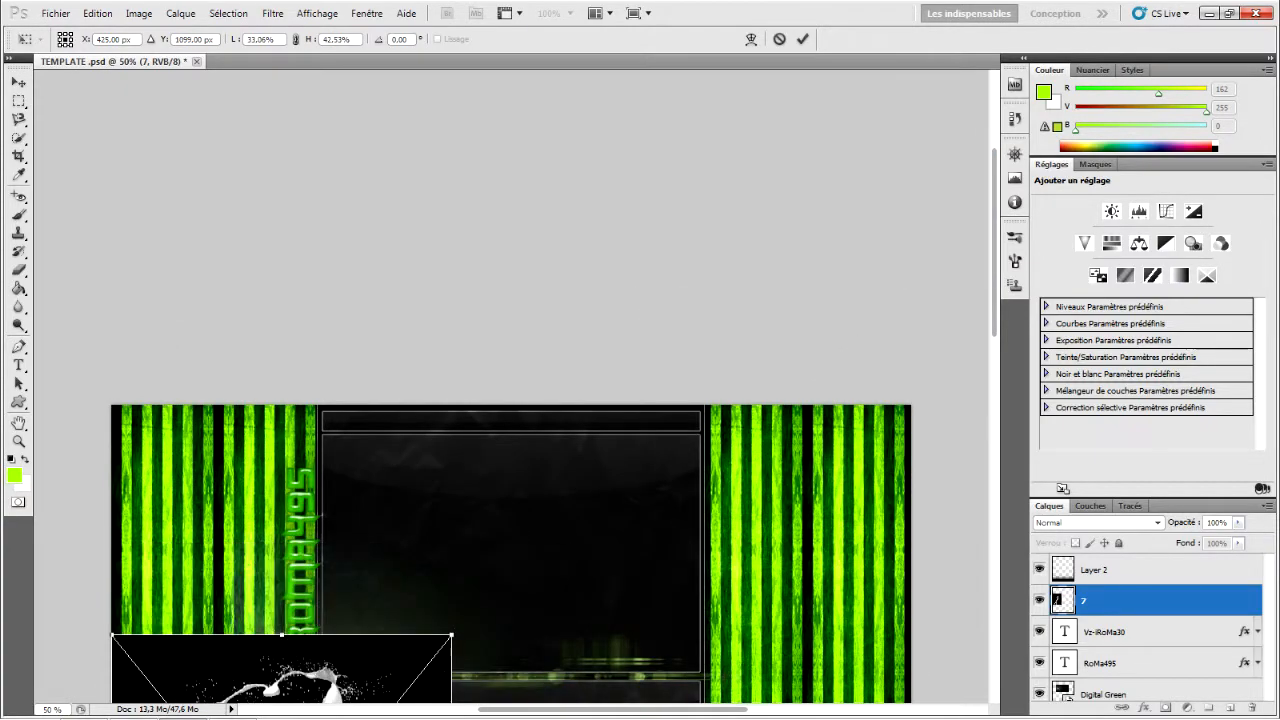
scroll(451, 631, down, 5)
scroll(553, 386, down, 2)
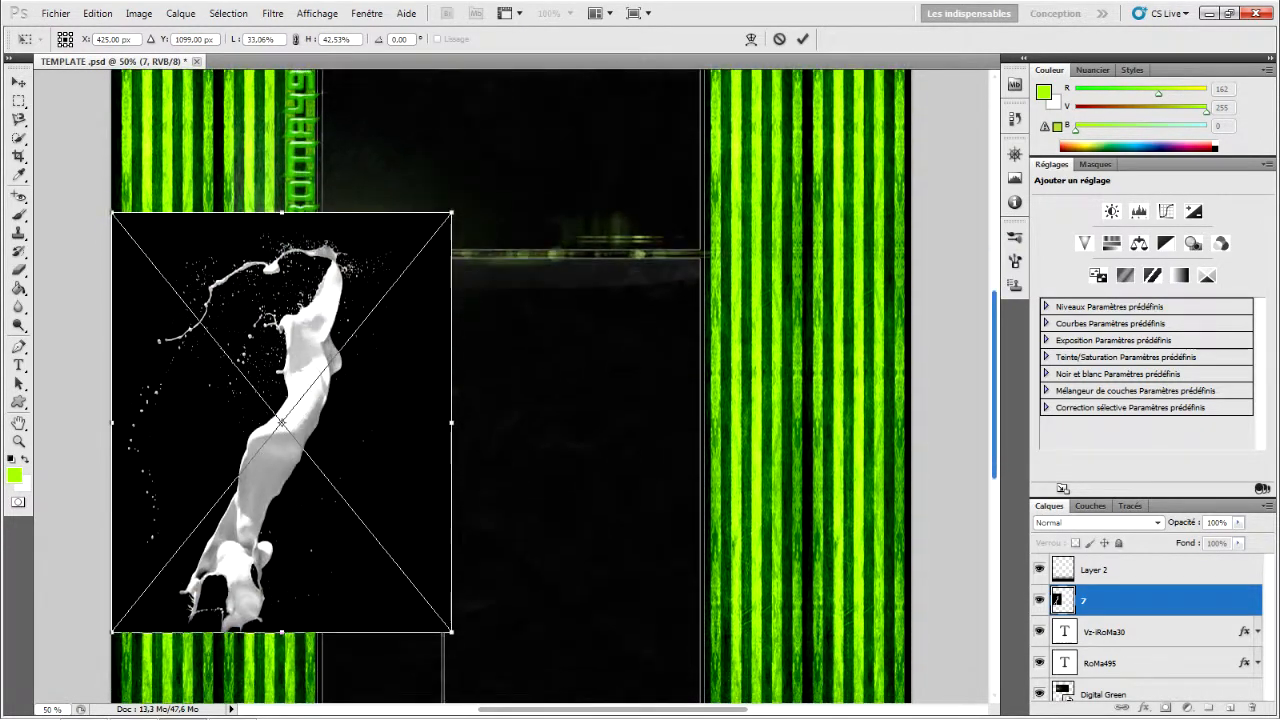
drag(279, 358, 273, 233)
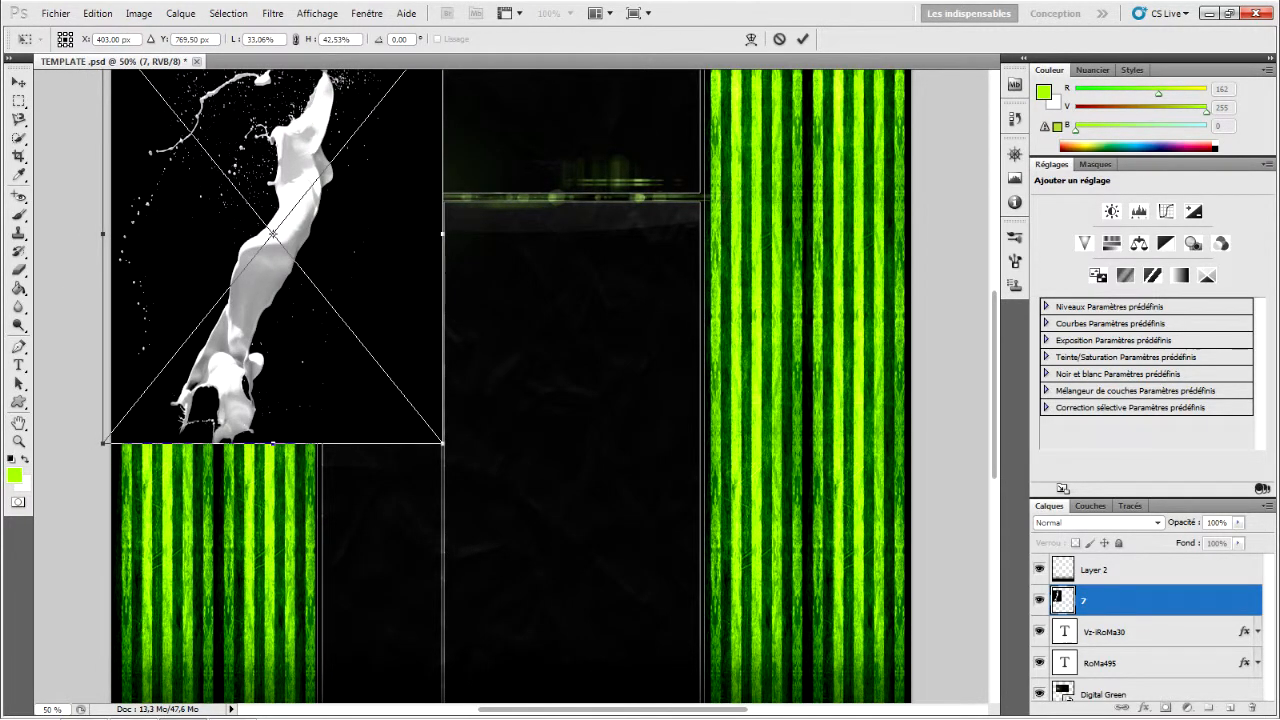
Step: Try several blend modes on the splash layer, set it to Superposition, and commit the placement
click(1097, 522)
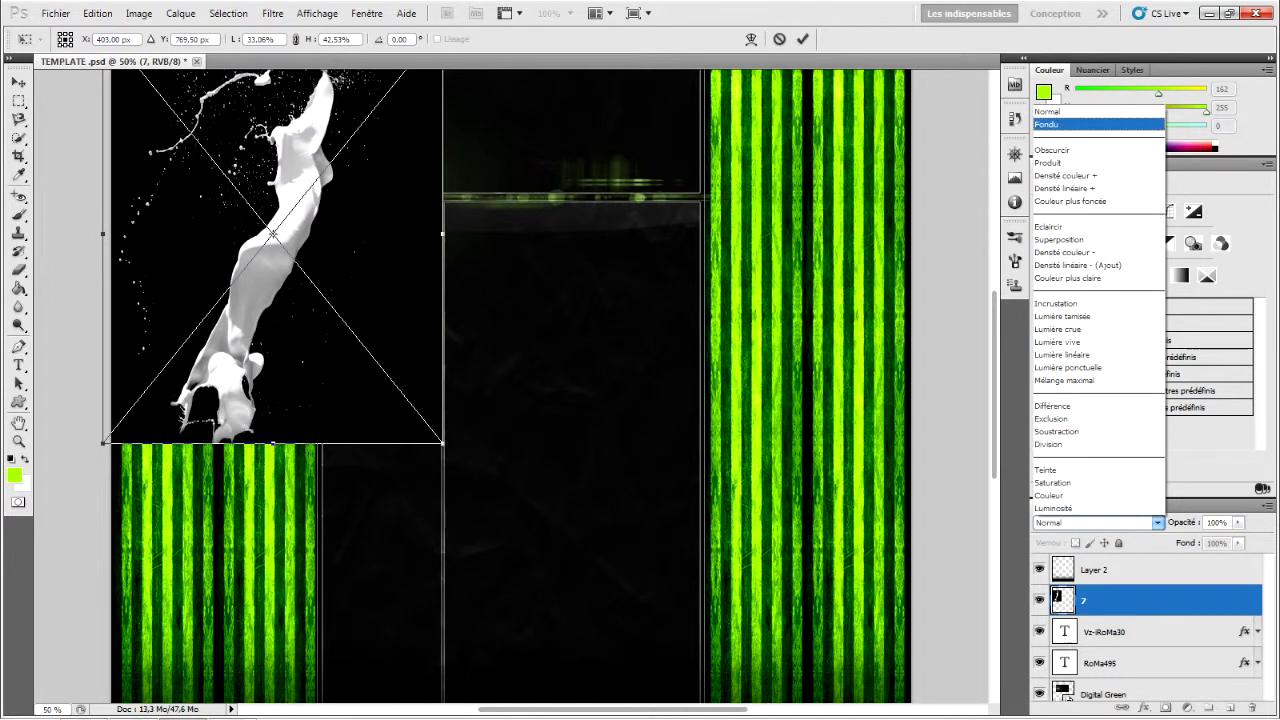
click(1080, 122)
key(Down)
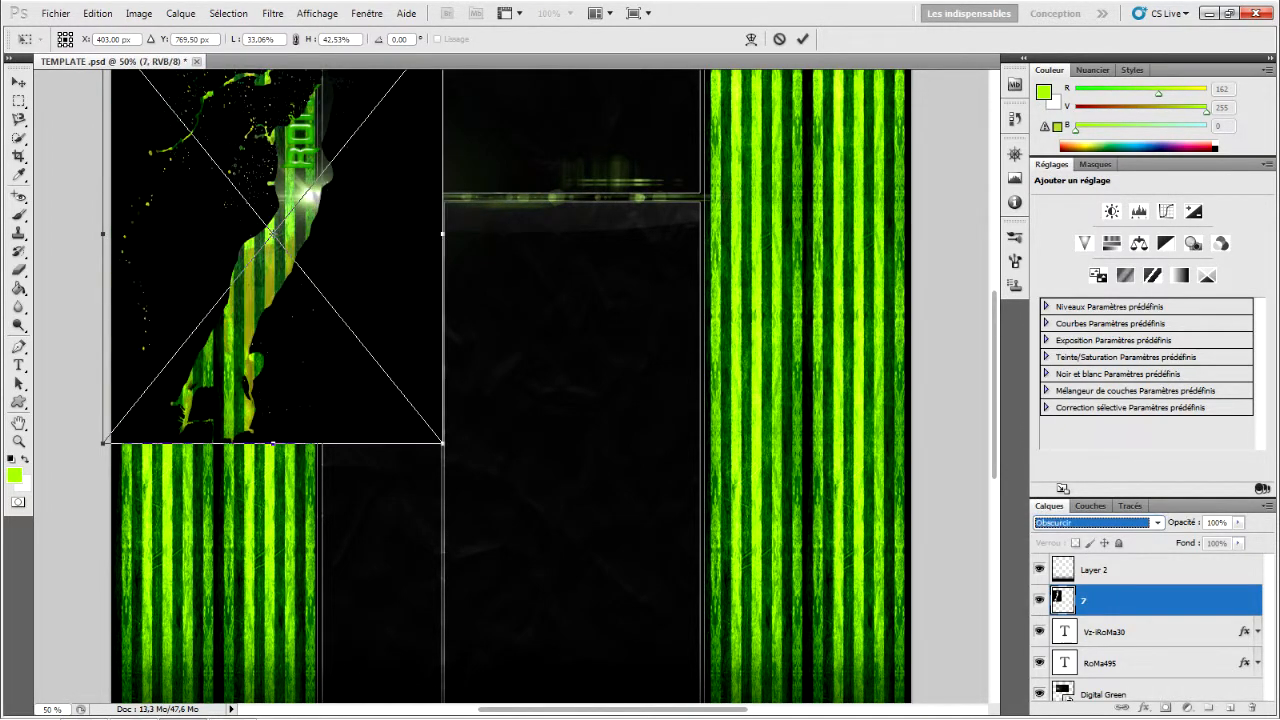
key(Down)
key(Down)
key(Down)
key(Down)
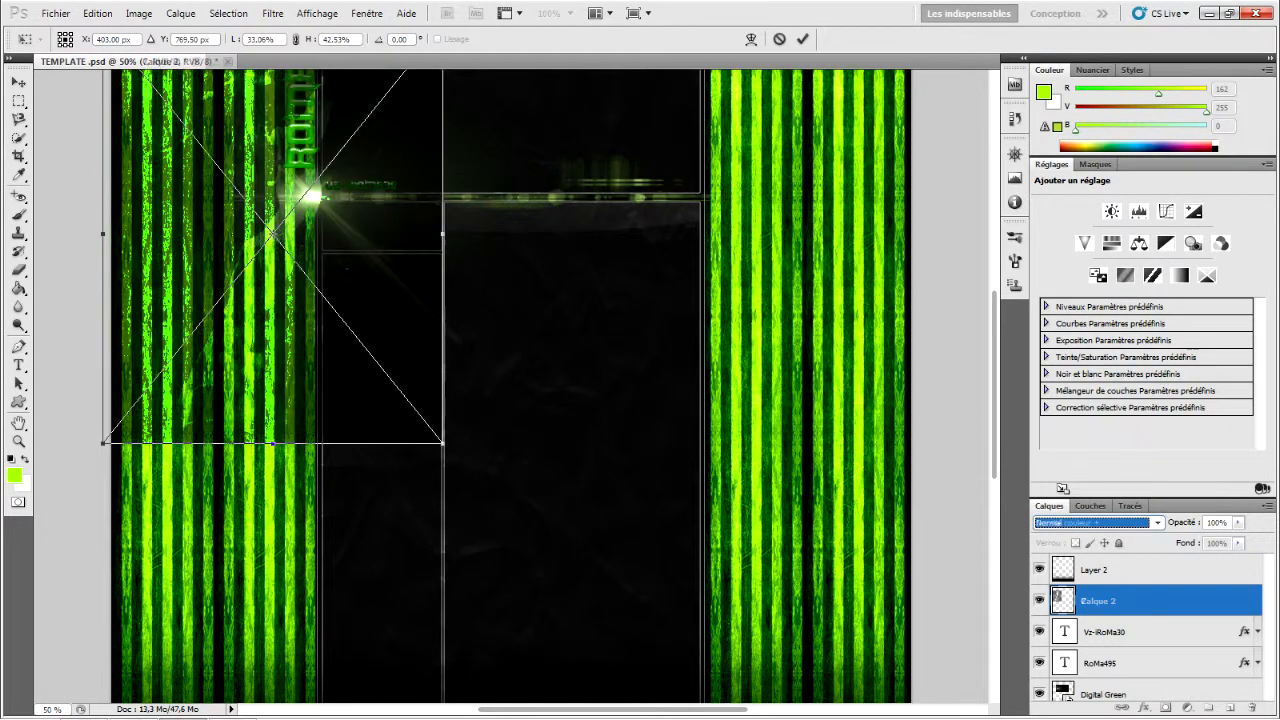
key(Down)
key(Down)
key(Down)
key(Down)
key(Down)
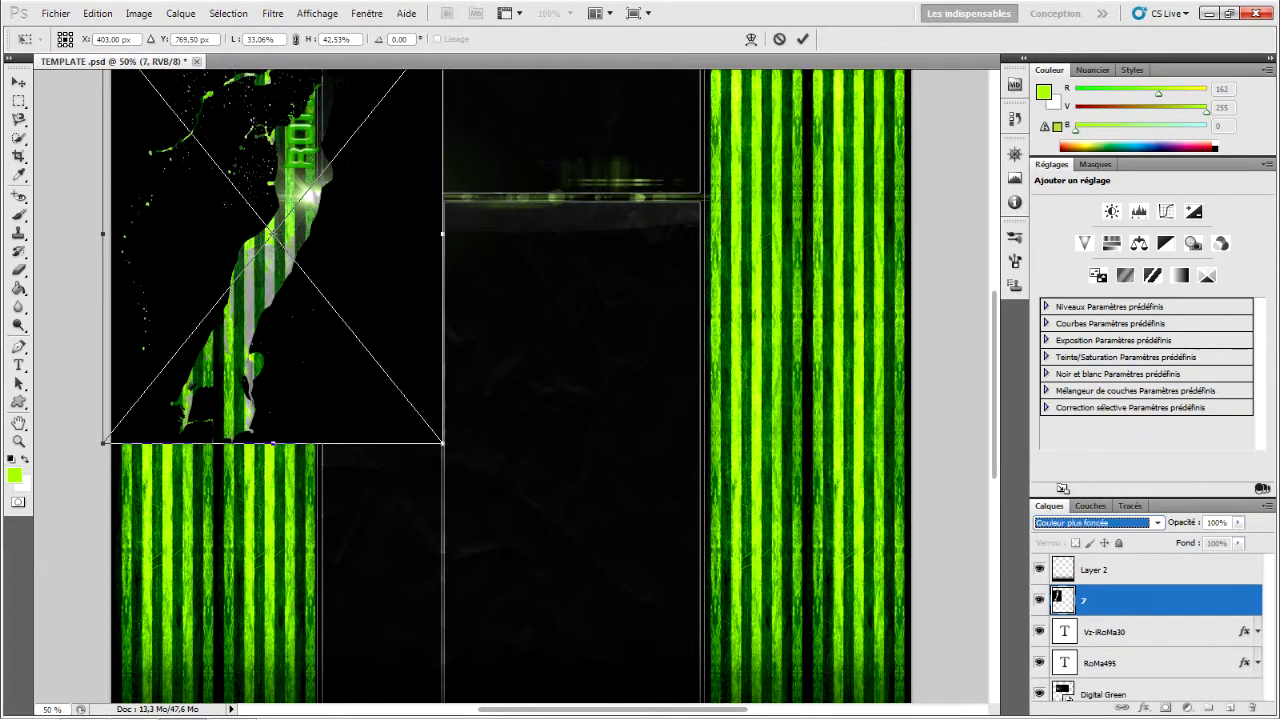
key(Down)
key(Down)
key(Down)
key(Down)
key(Down)
key(Down)
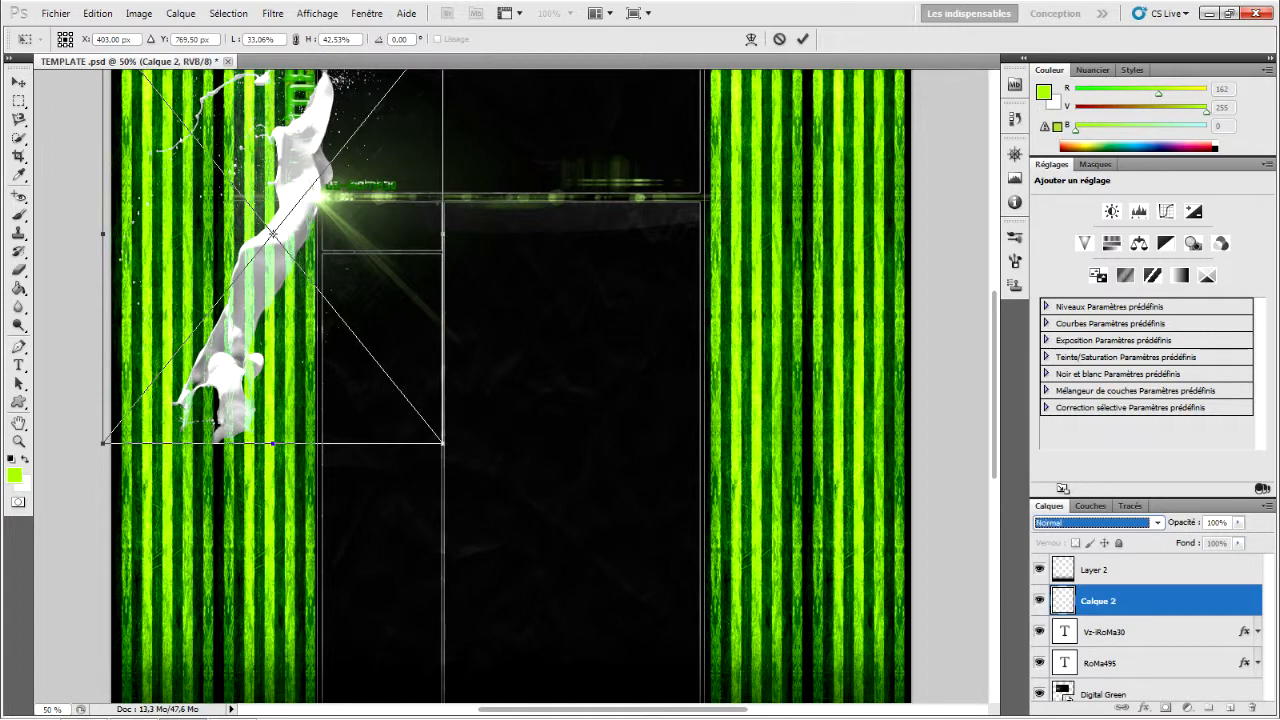
key(Down)
key(Down)
key(Up)
key(Up)
key(Up)
key(Up)
key(Up)
key(Up)
key(Up)
key(Up)
key(Up)
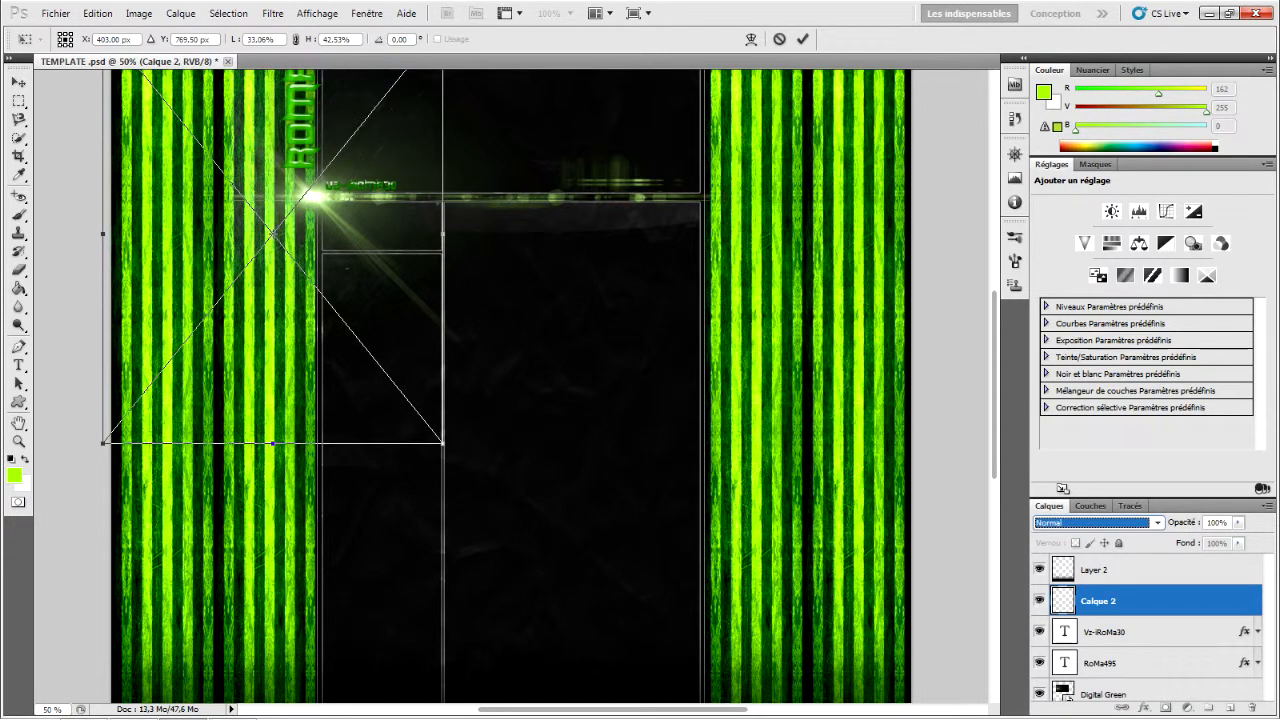
key(Down)
key(Down)
key(Down)
key(Down)
key(Down)
key(Down)
key(Down)
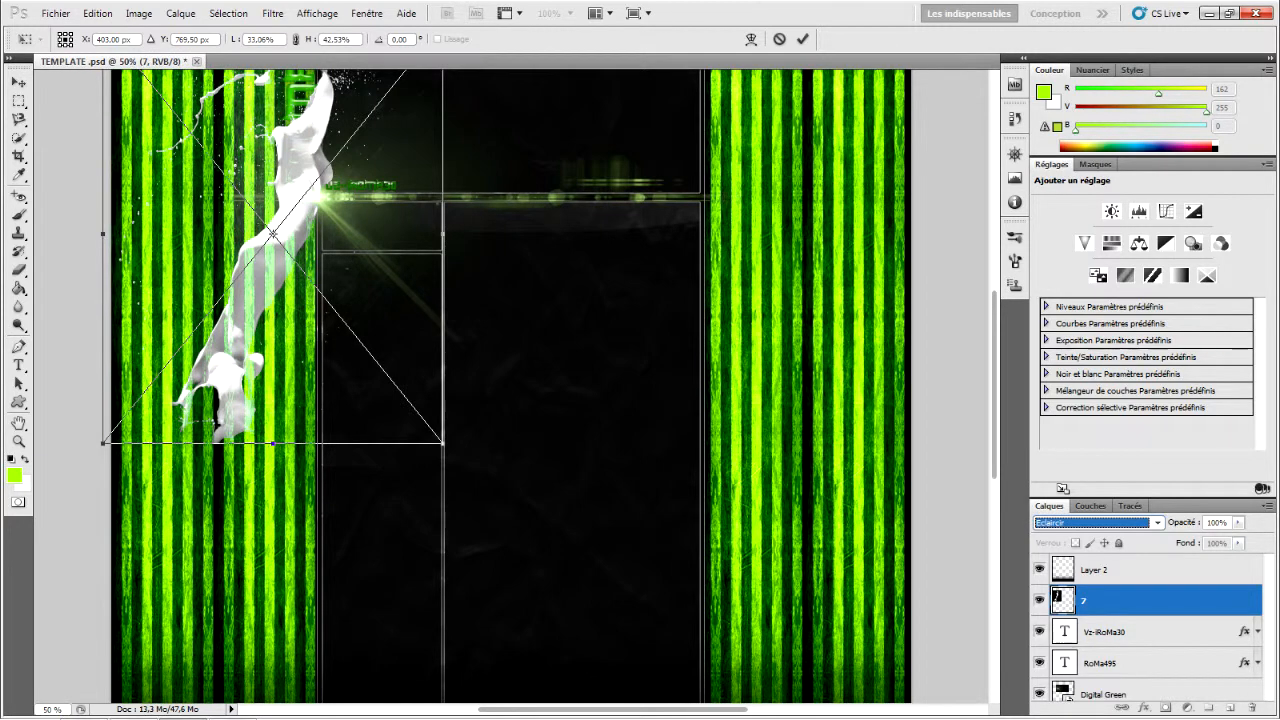
key(ctrl+alt+z)
key(ctrl+alt+z)
key(ctrl+alt+z)
key(ctrl+alt+z)
key(ctrl+alt+z)
key(ctrl+alt+z)
key(ctrl+alt+z)
key(ctrl+alt+z)
key(ctrl+alt+z)
key(ctrl+alt+z)
key(ctrl+shift+z)
key(ctrl+shift+z)
key(ctrl+shift+z)
key(ctrl+shift+z)
key(ctrl+shift+z)
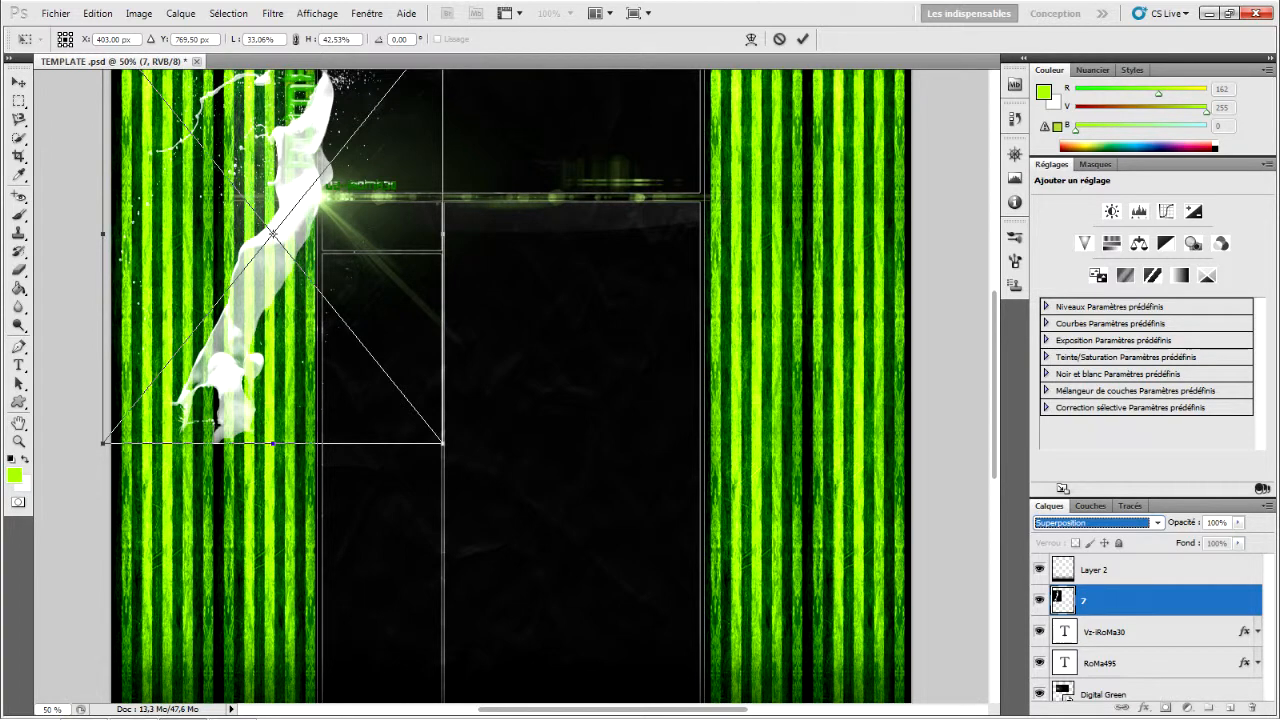
key(Return)
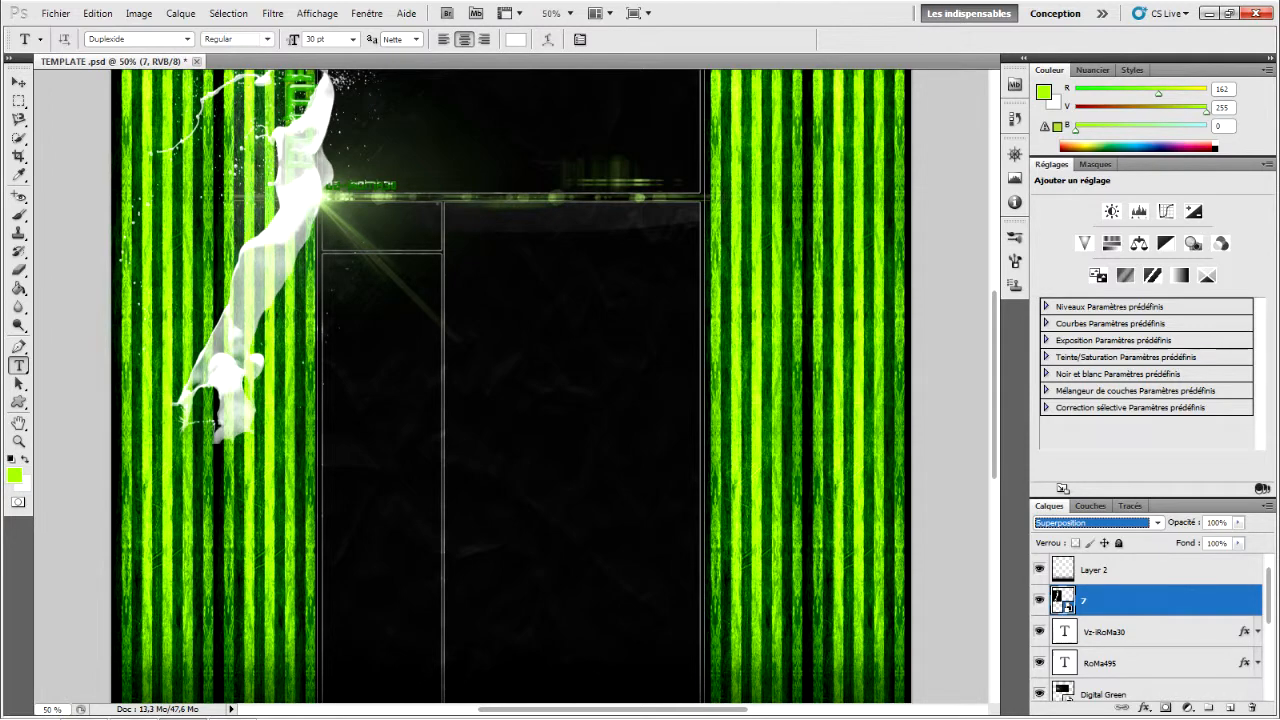
Step: Move the splash from the left stripes to the lower part of the right green stripes
key(v)
drag(260, 250, 794, 597)
drag(994, 408, 994, 437)
drag(835, 345, 848, 182)
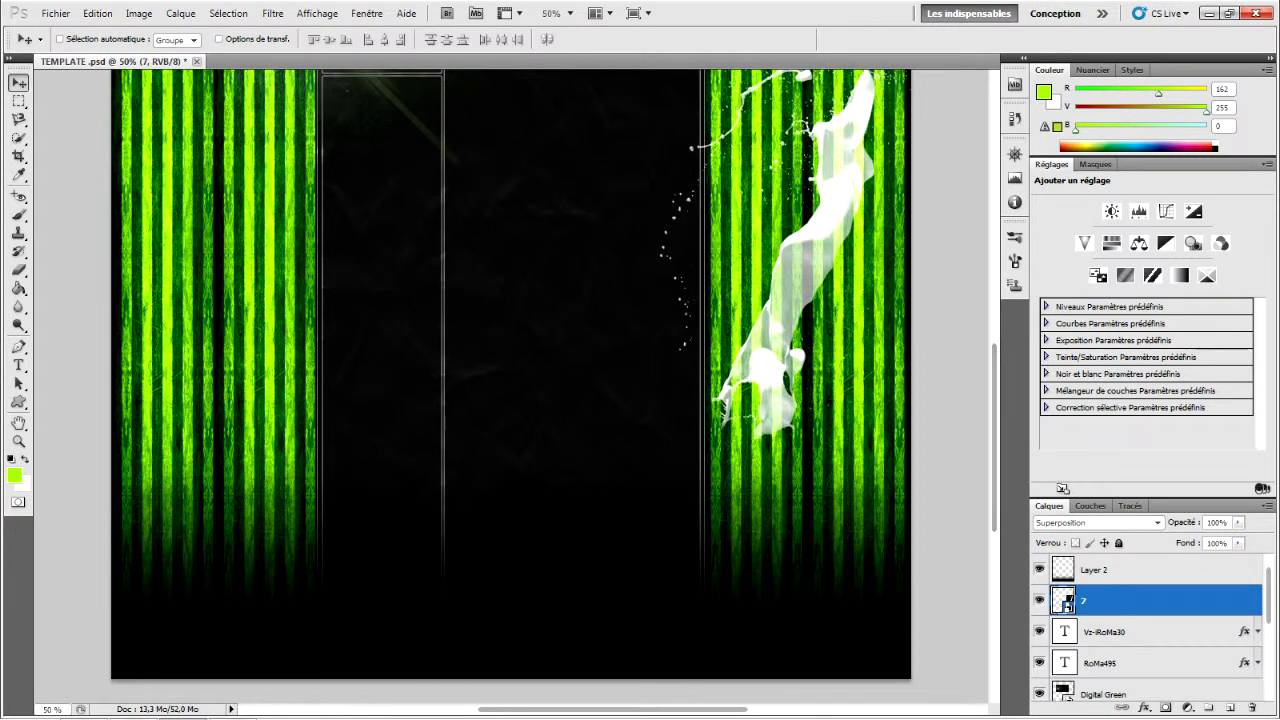
Step: Add a new empty layer directly above the splash layer
key(ctrl+shift+alt+n)
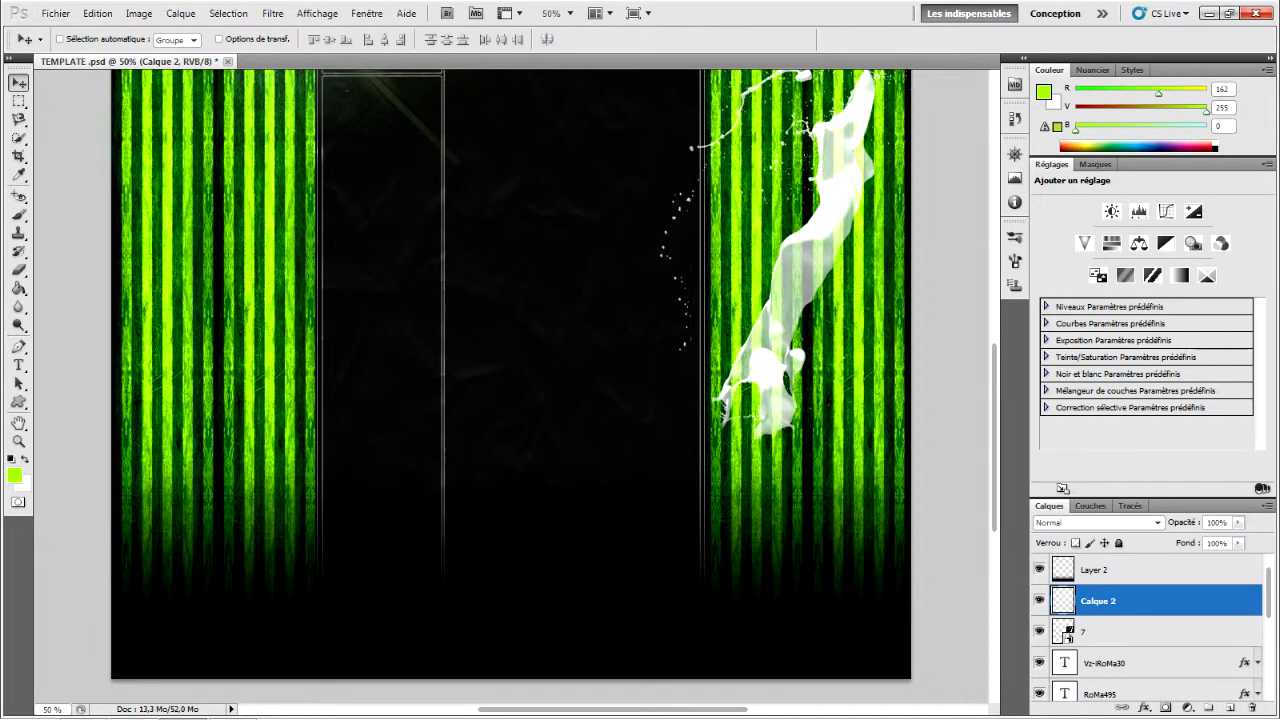
Step: Import splash image 4 from the Paint Splashes folder and scale it to about 50% width and 77% height
click(55, 13)
click(70, 296)
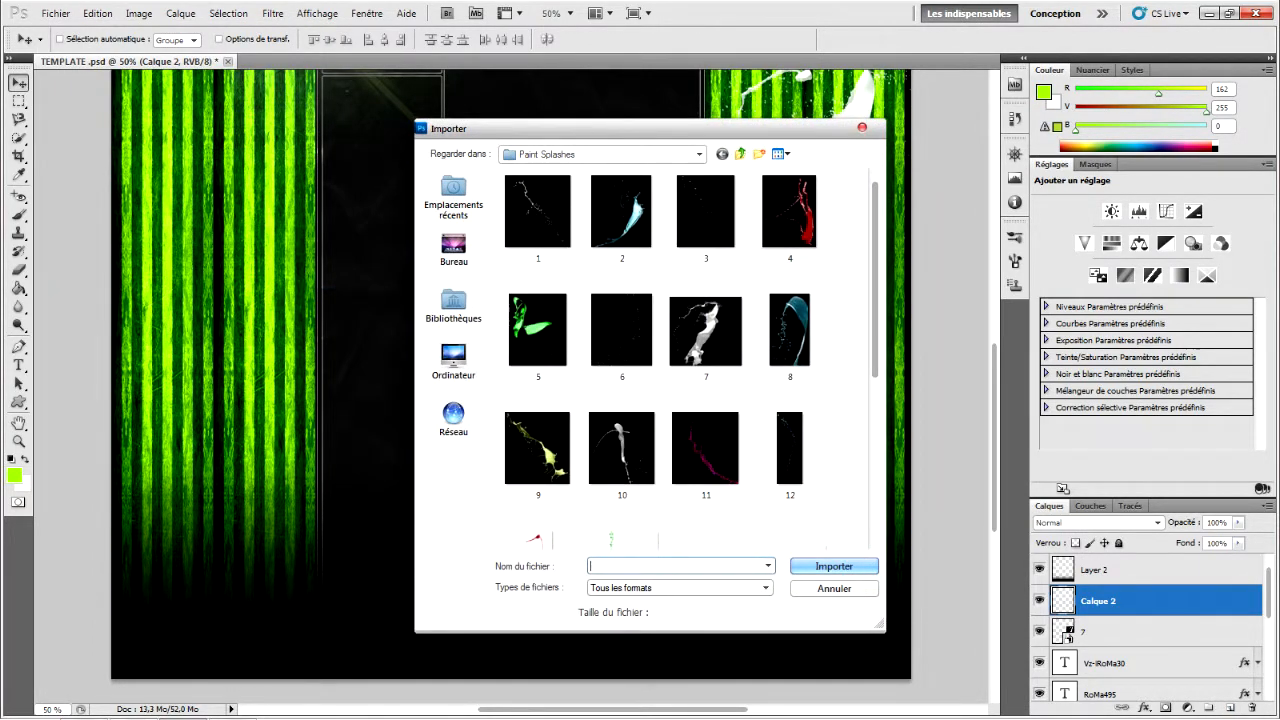
double_click(785, 230)
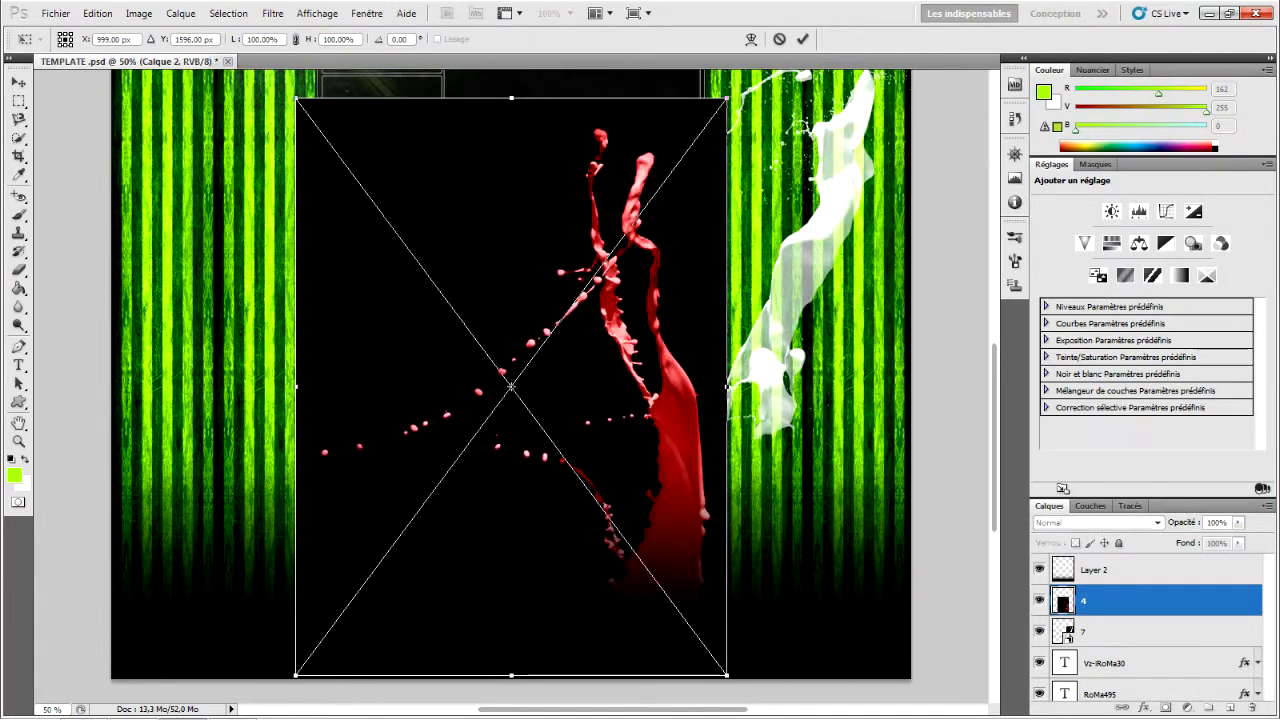
drag(726, 98, 511, 230)
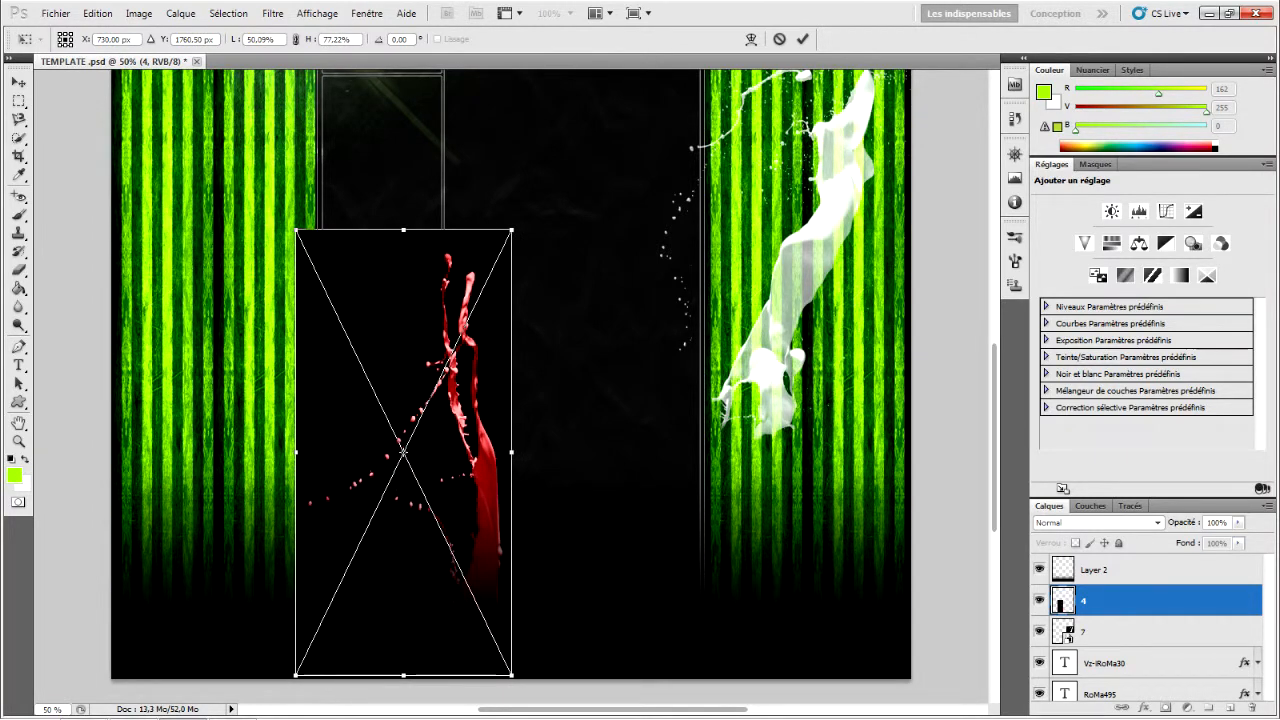
Step: Set the red splash's blend mode to Eclaircir and place it over the left green stripes
click(1097, 522)
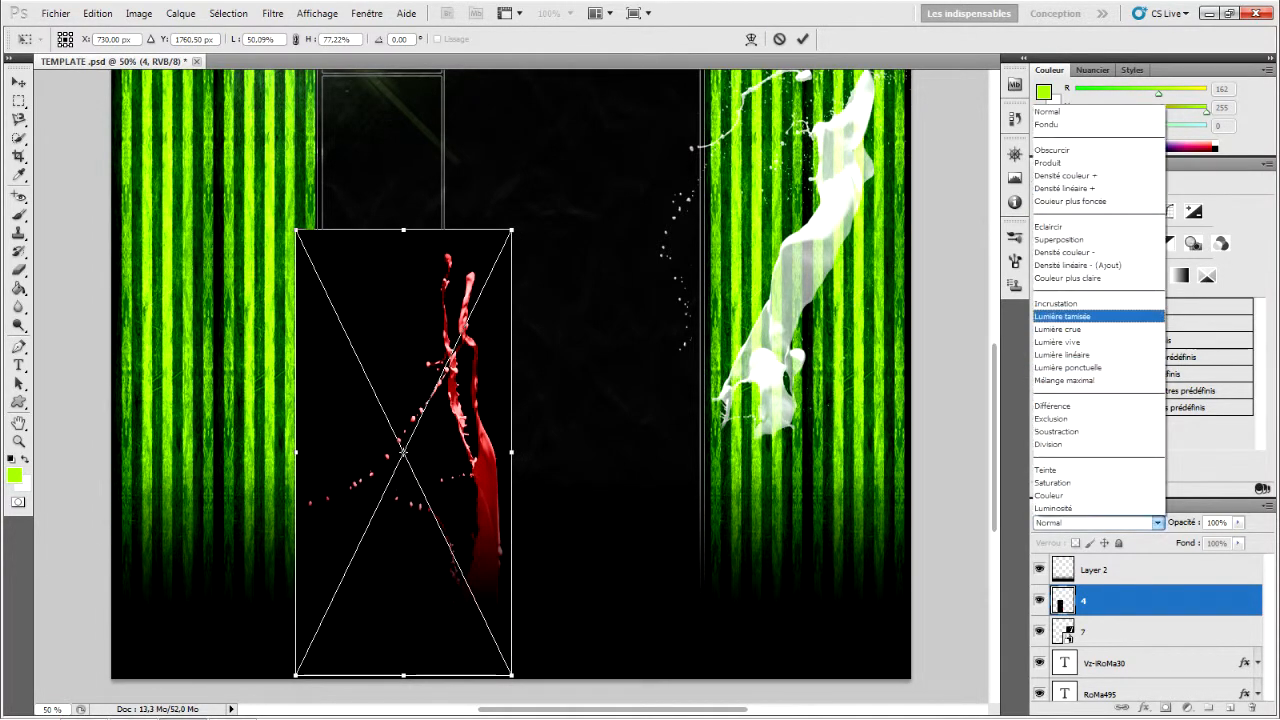
click(1048, 226)
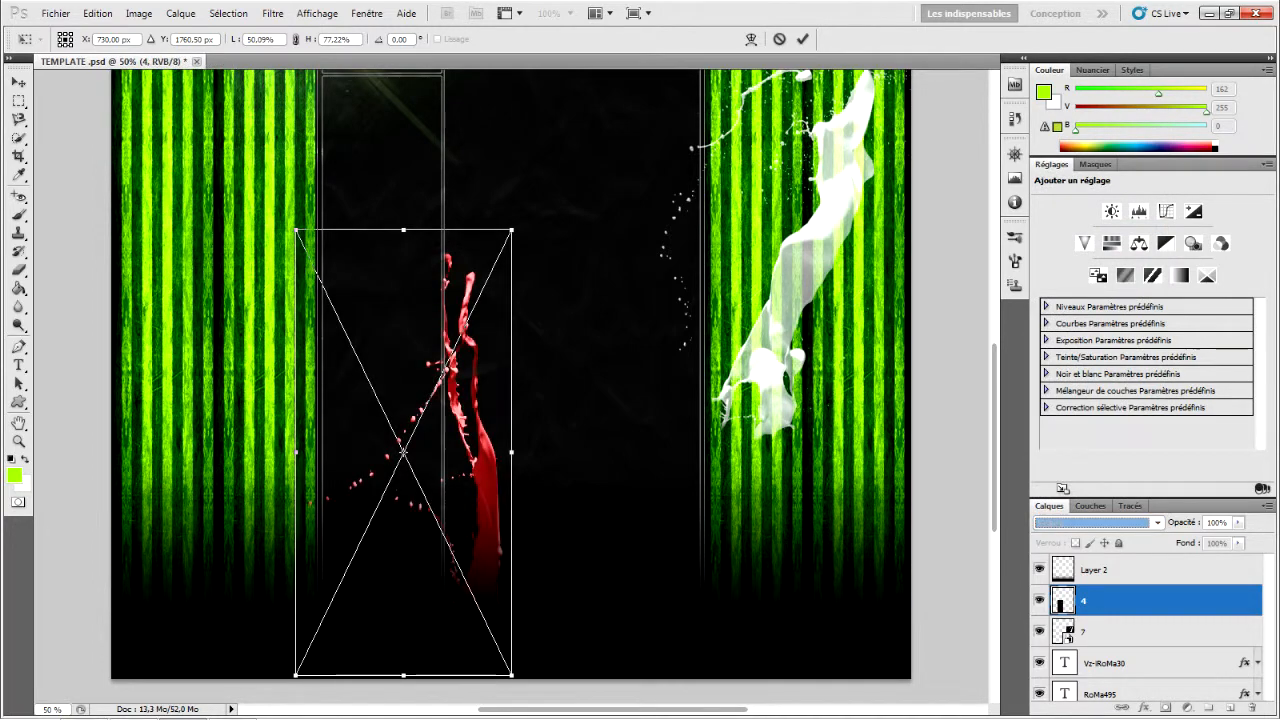
drag(403, 452, 193, 260)
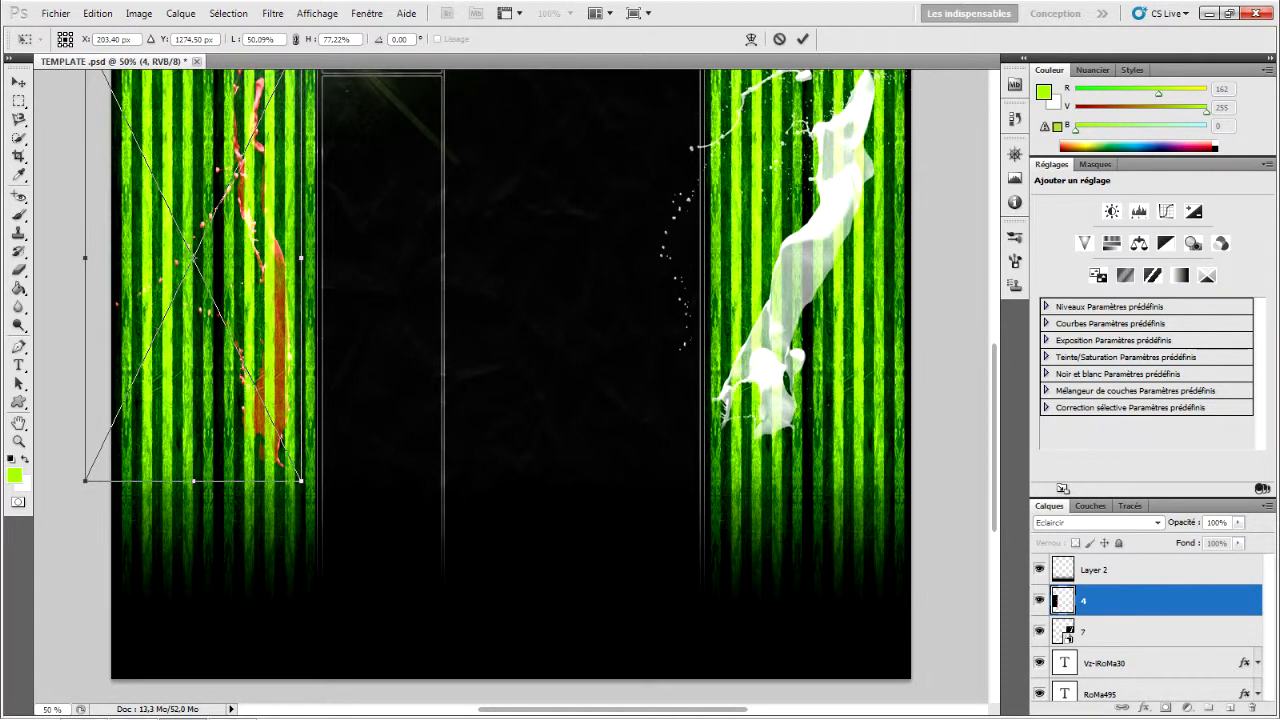
Step: Try other blend modes on the red splash, such as Superposition, Lumière vive, Lumière ponctuelle and Luminosité, and return it to Eclaircir
click(1097, 522)
click(1085, 246)
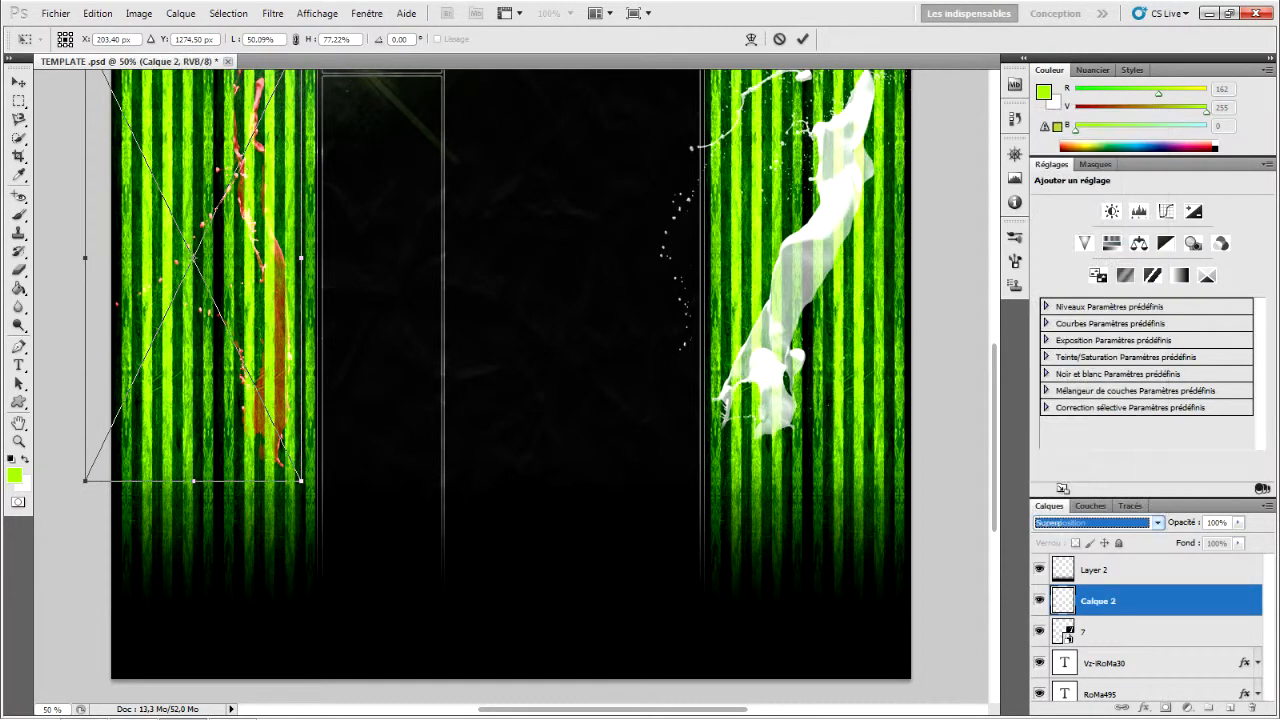
key(Up)
key(Up)
key(Up)
key(Up)
key(Up)
key(Up)
key(Up)
key(Up)
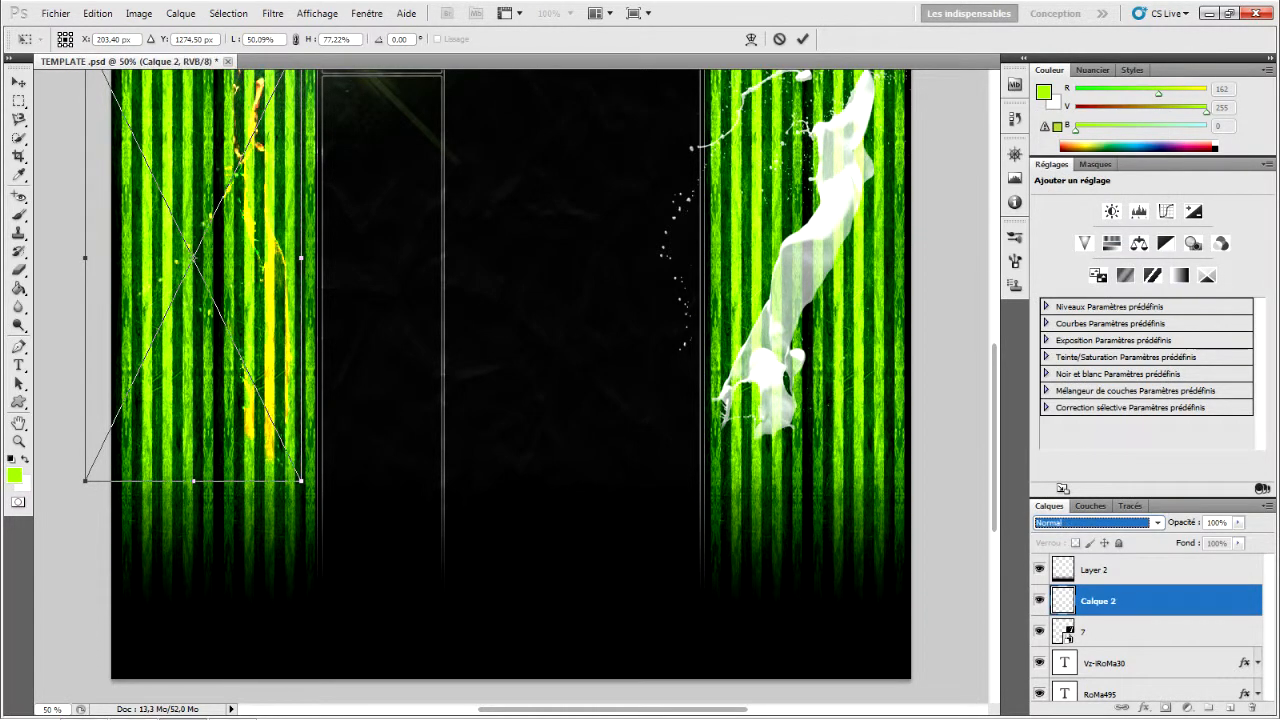
key(Down)
key(Down)
key(Down)
key(Down)
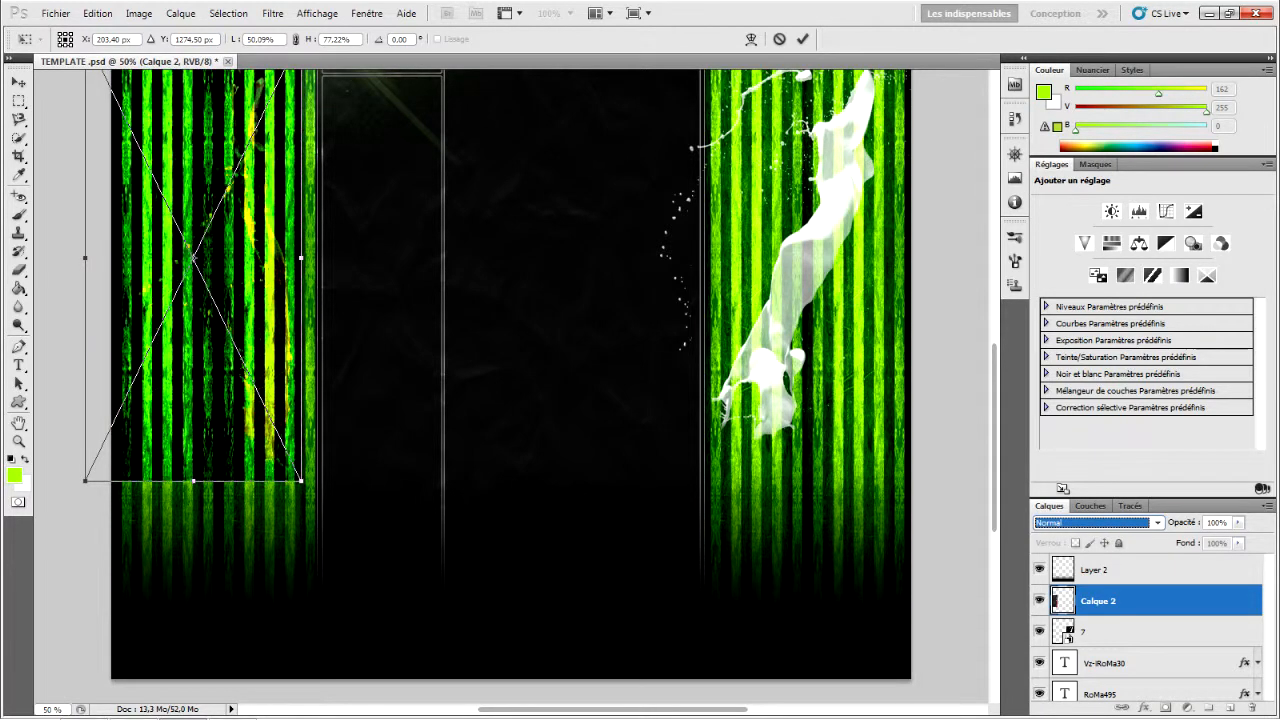
key(Up)
key(Up)
key(Up)
key(Up)
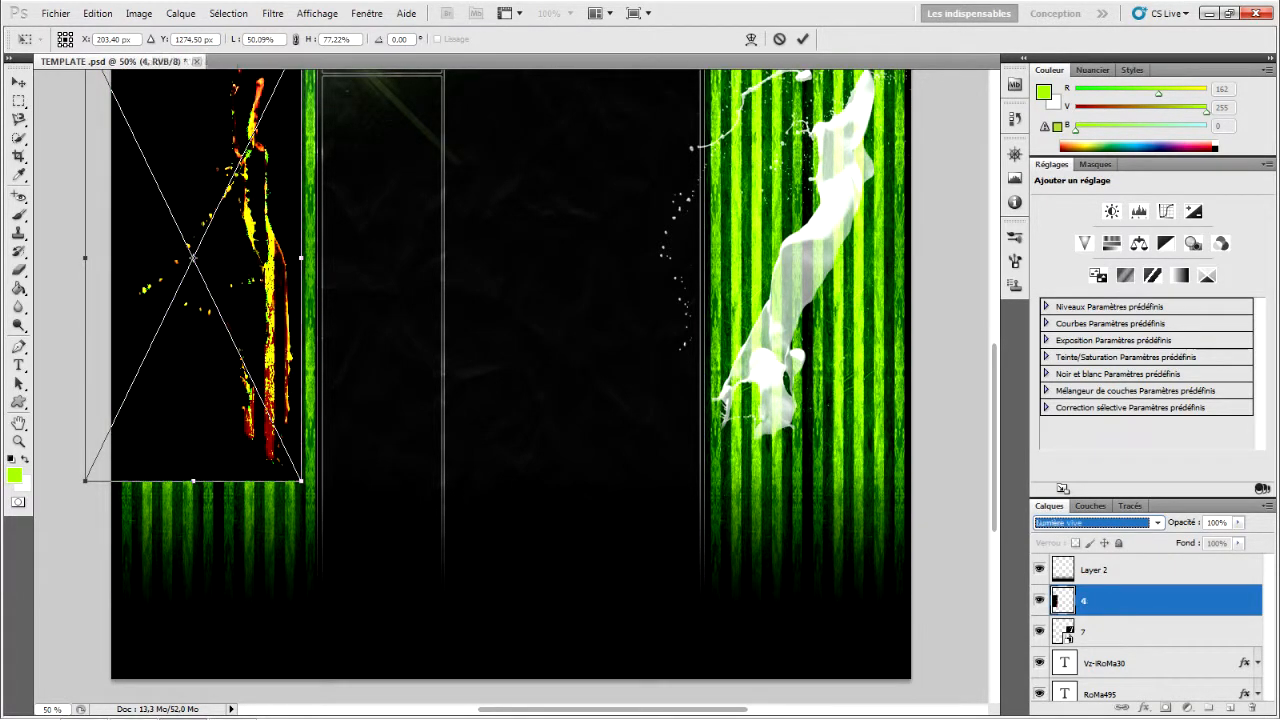
key(Down)
key(Down)
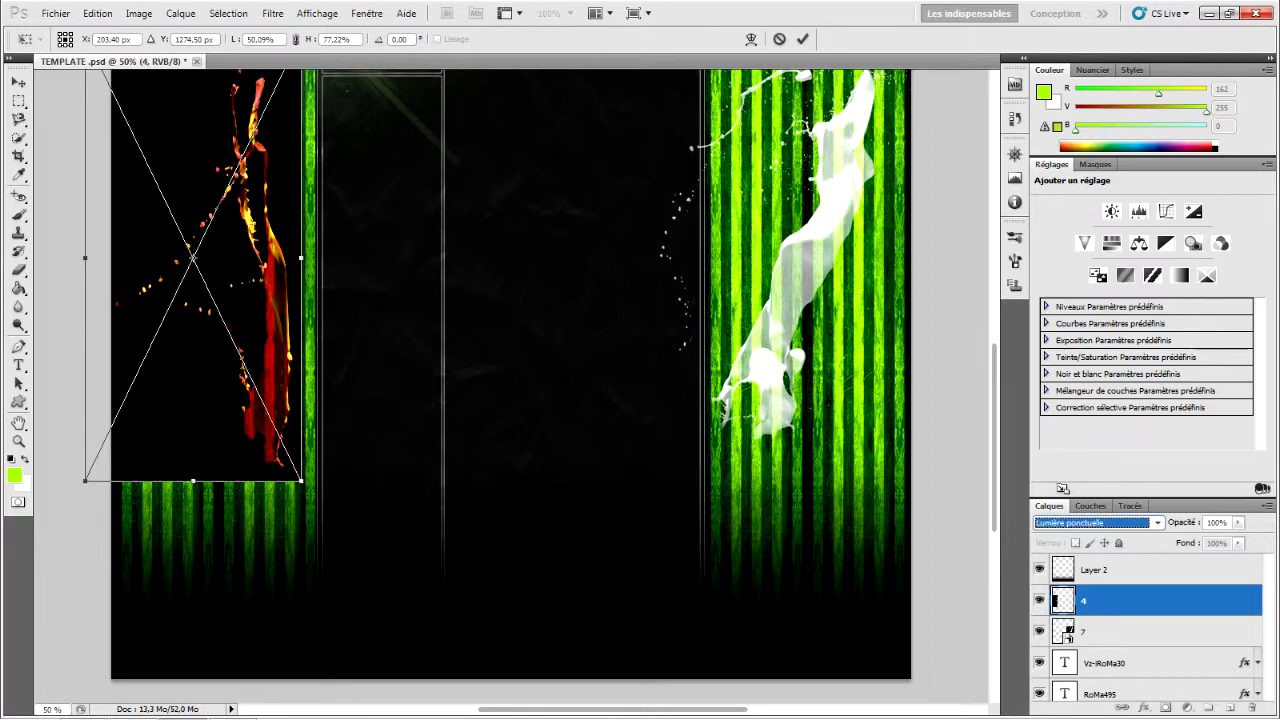
key(Down)
key(Down)
key(ctrl+alt+z)
key(ctrl+alt+z)
key(ctrl+alt+z)
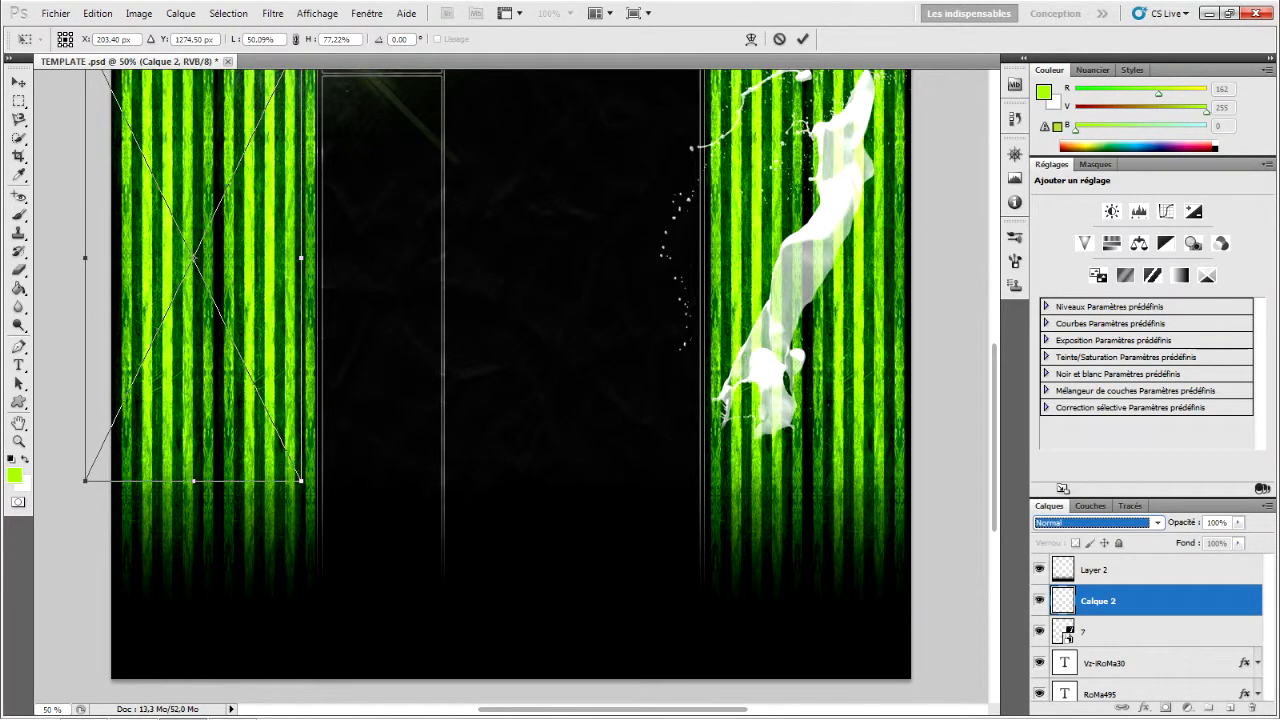
key(ctrl+shift+z)
key(ctrl+shift+z)
key(ctrl+shift+z)
key(ctrl+shift+z)
key(ctrl+shift+z)
key(ctrl+shift+z)
key(Down)
key(Down)
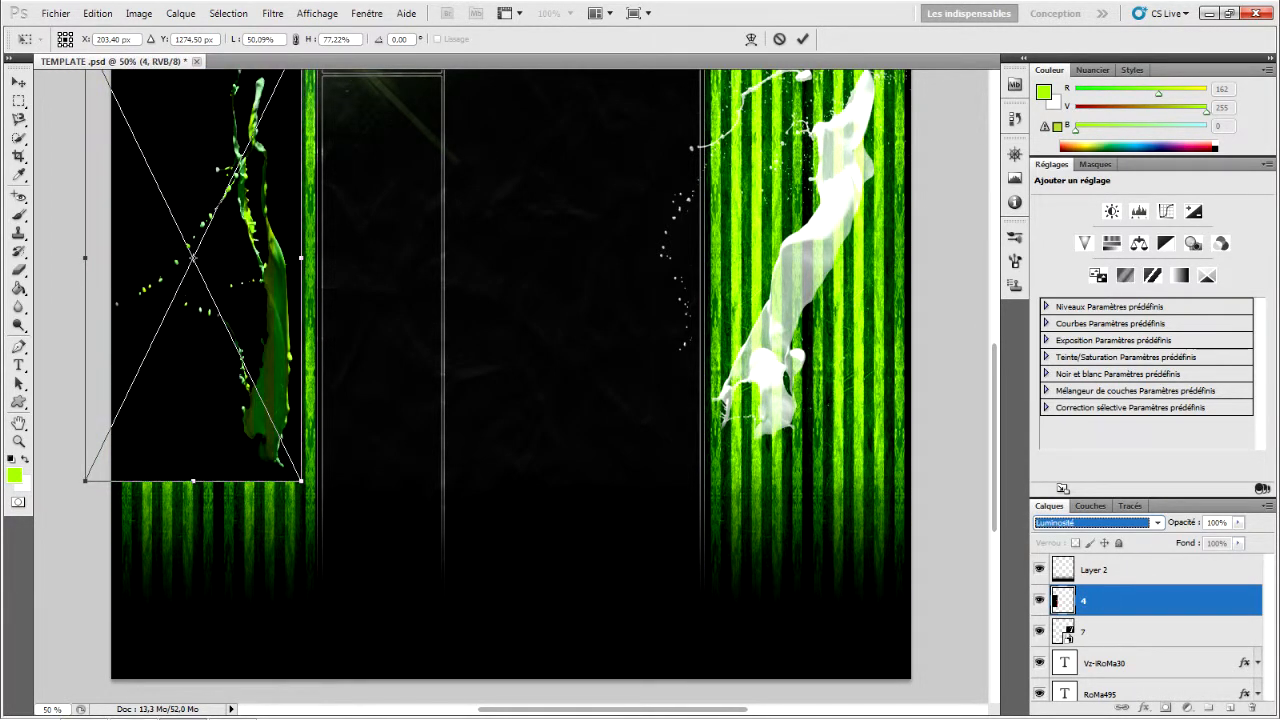
key(ctrl+alt+z)
key(ctrl+alt+z)
key(ctrl+alt+z)
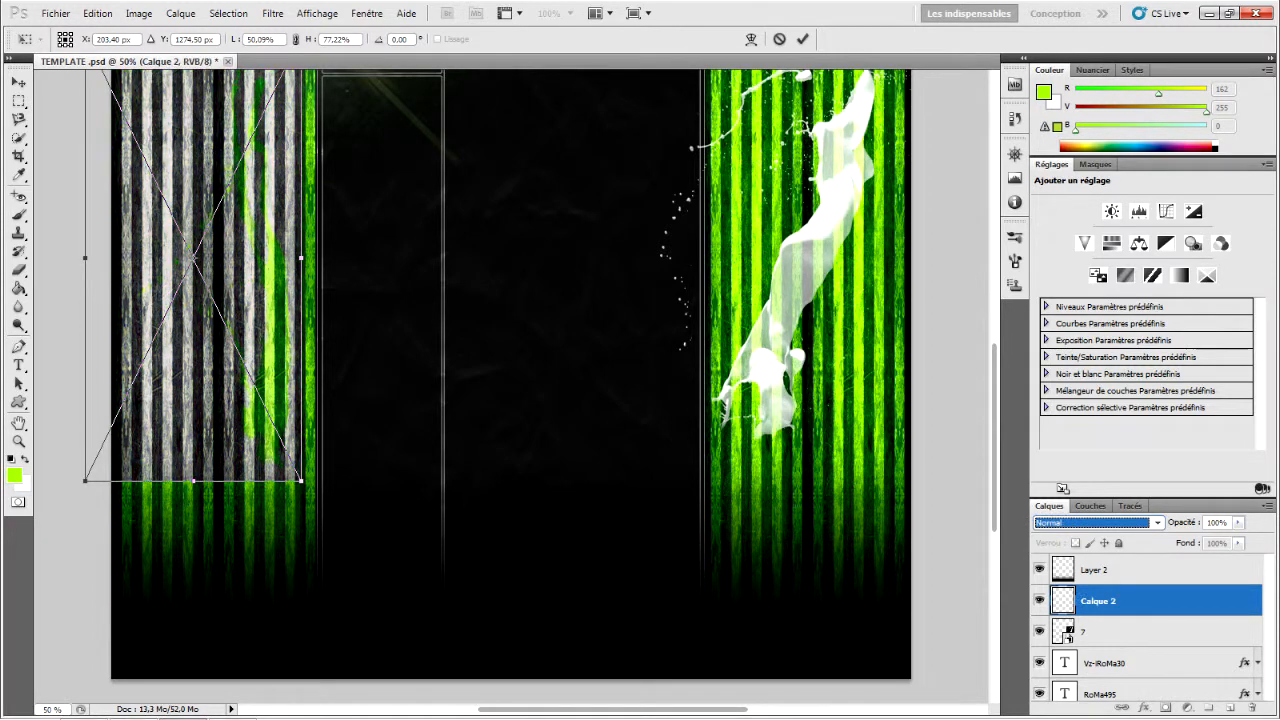
key(ctrl+shift+z)
key(ctrl+shift+z)
key(ctrl+shift+z)
key(ctrl+shift+z)
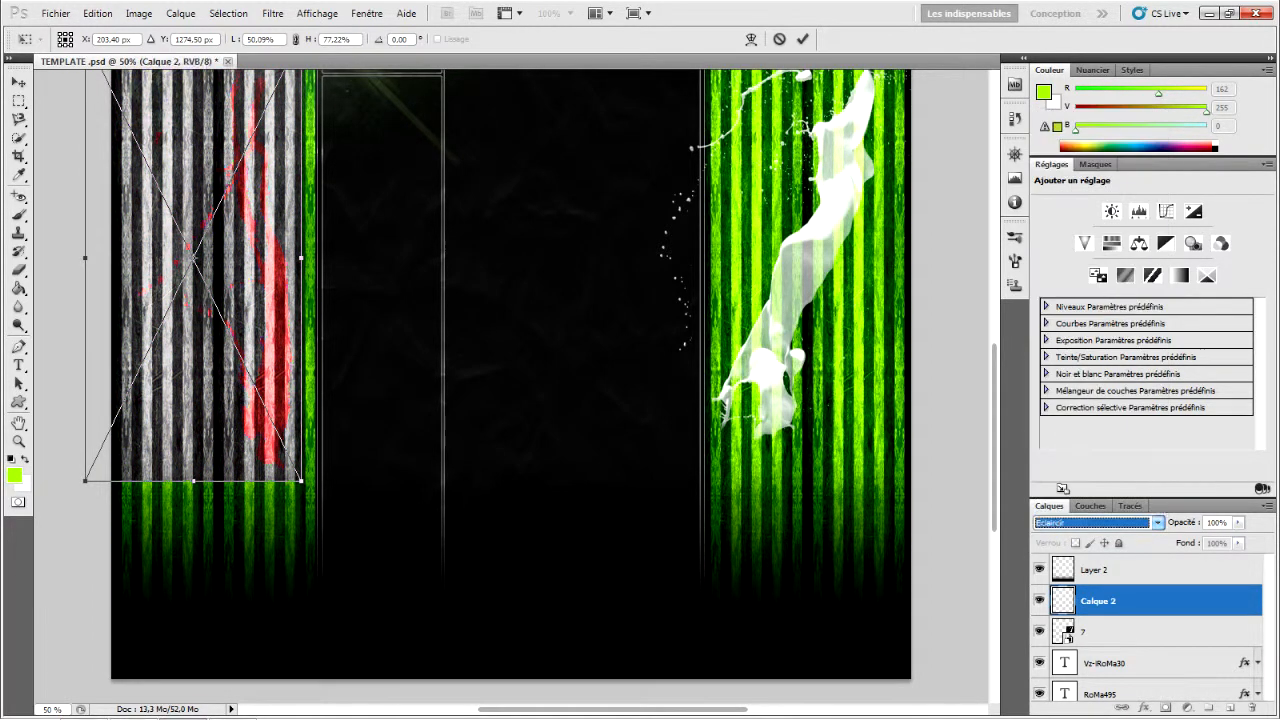
Step: Move the red splash from the left green stripes onto the central black panel, just left of the right stripes
drag(193, 300, 326, 146)
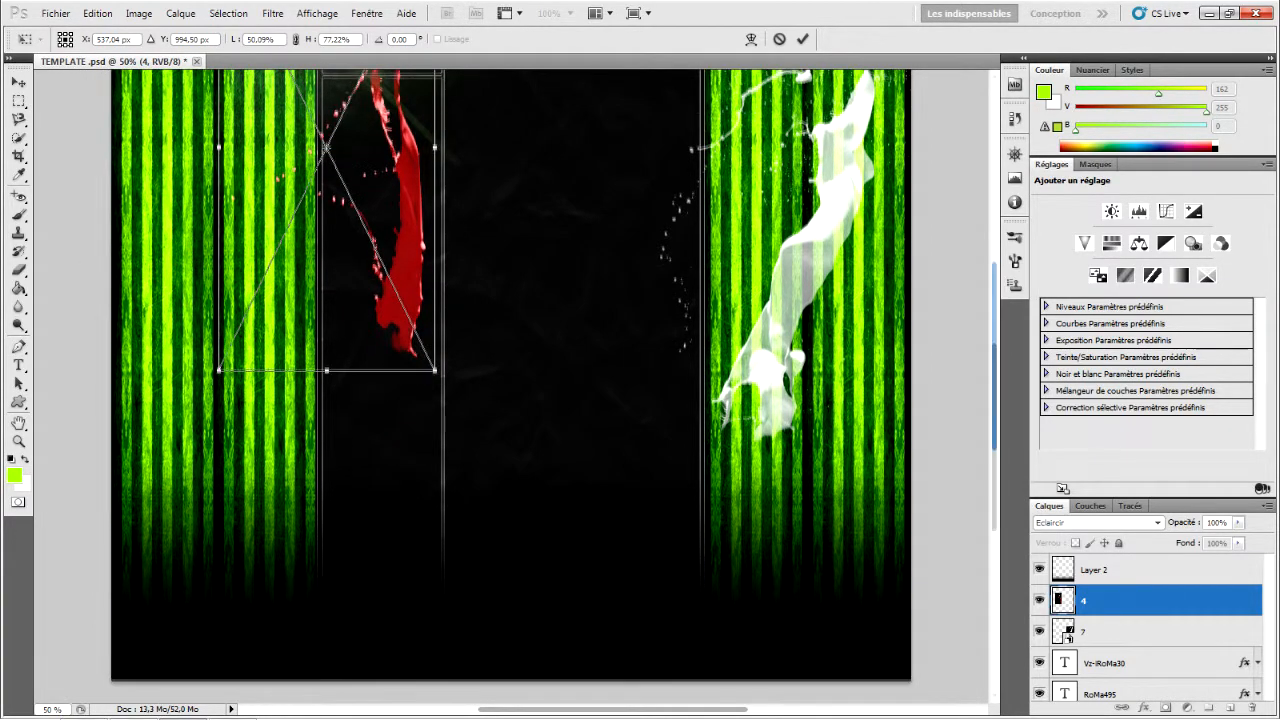
scroll(510, 400, up, 3)
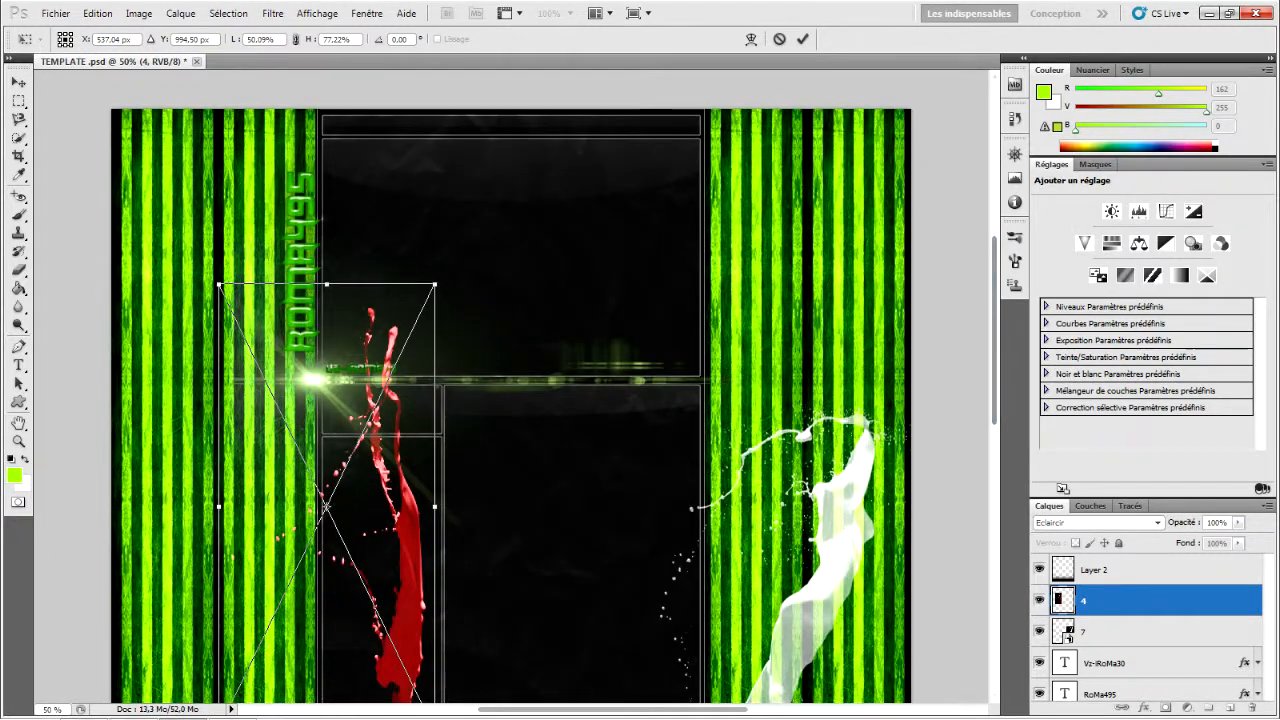
drag(330, 420, 589, 397)
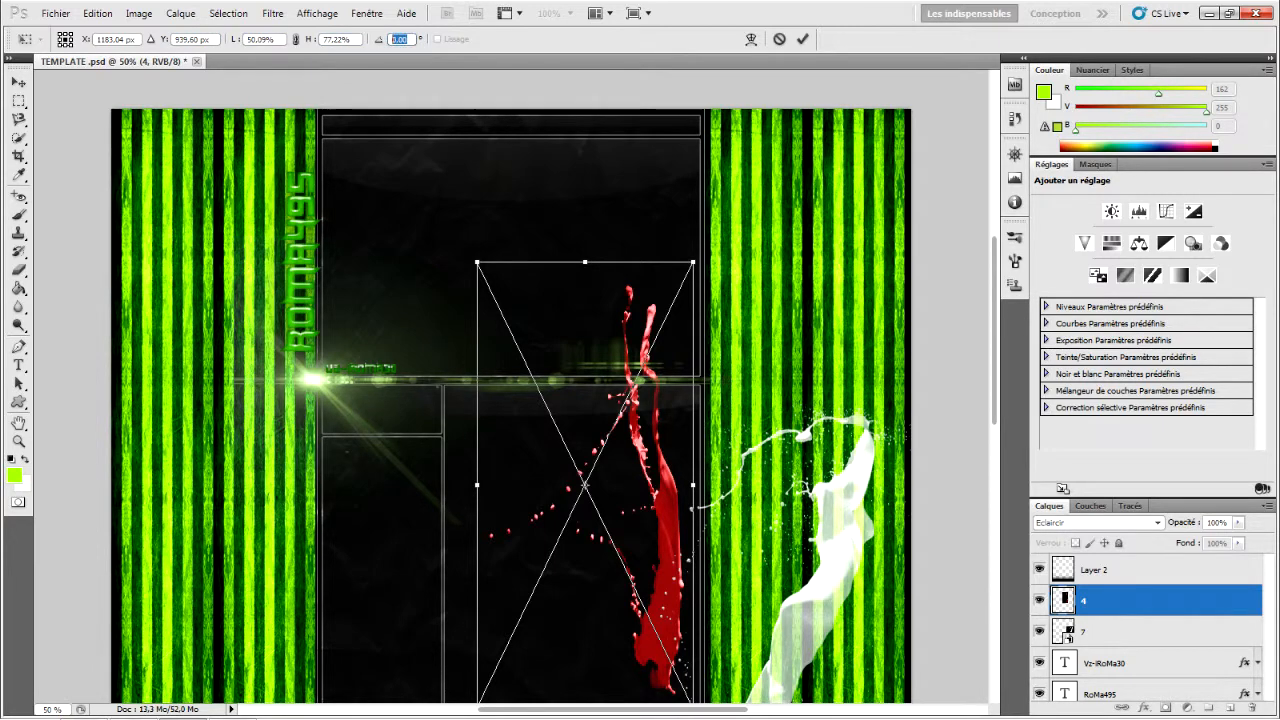
Step: Try rotating the red splash by 45° and reset its rotation to 0°
text(45)
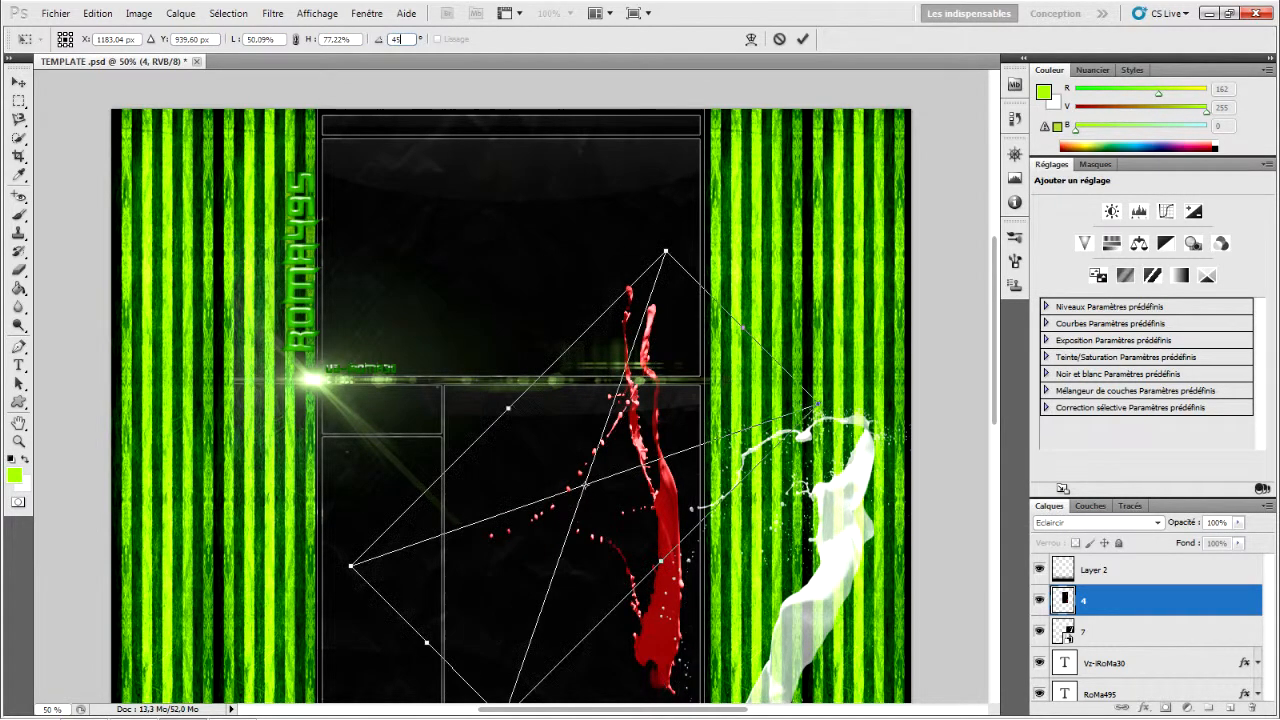
key(Return)
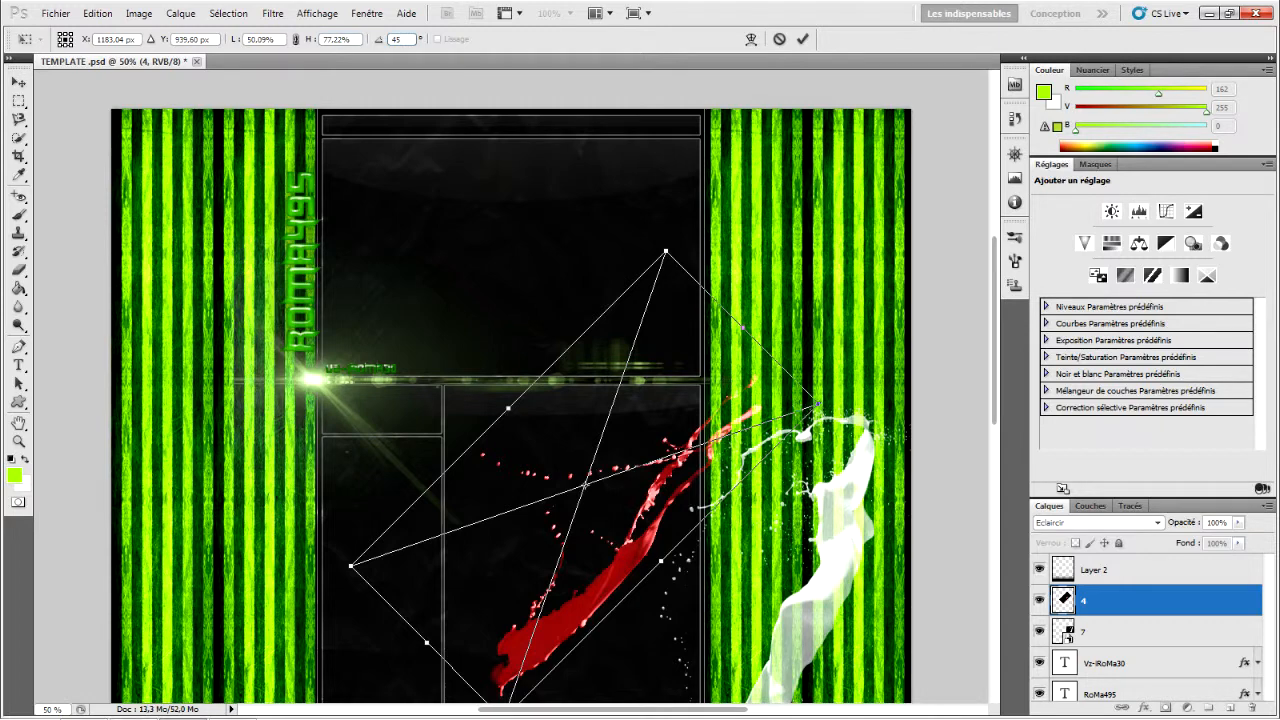
text(0)
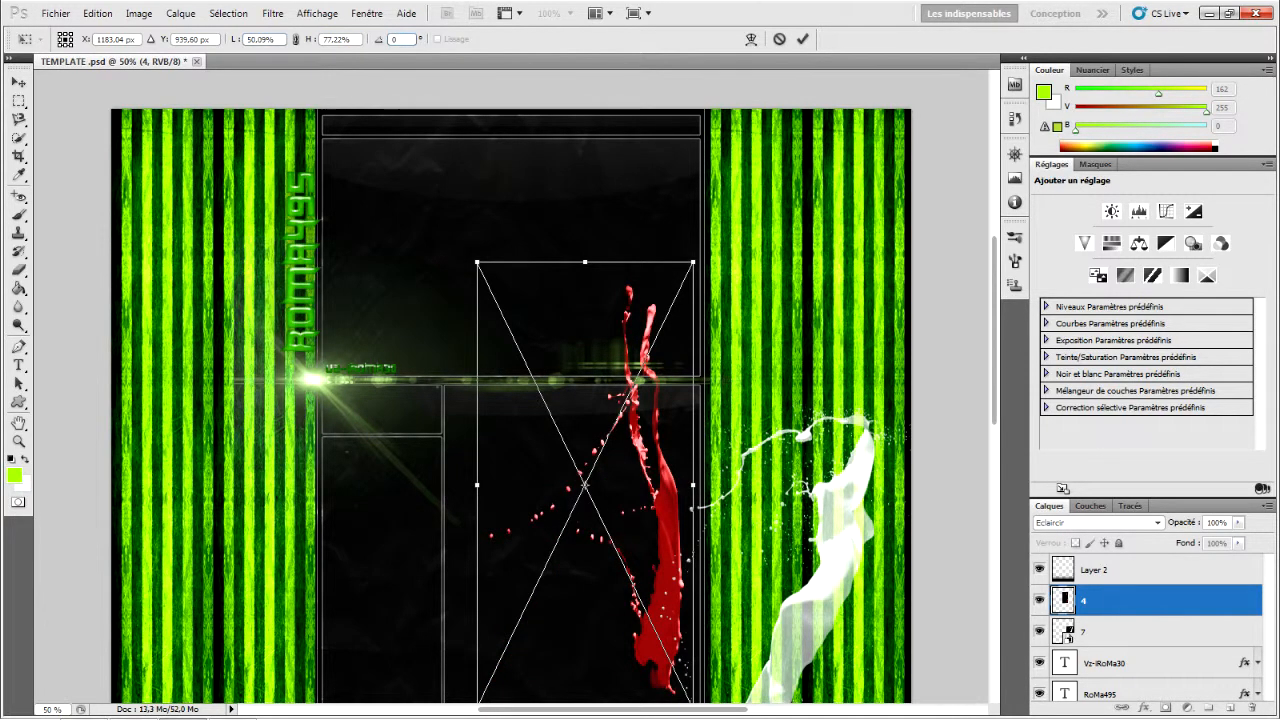
Step: Rotate the red splash by 90°, lay it across the lower part of the central panels and commit the placement
text(90)
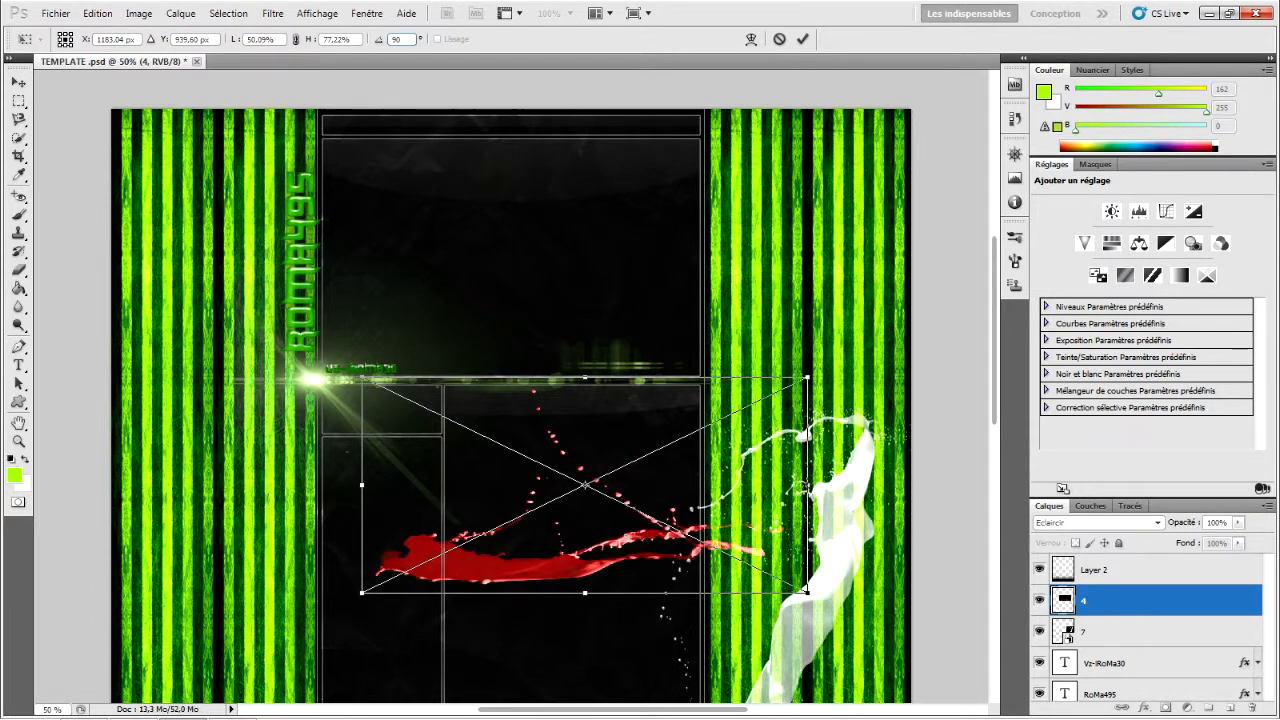
drag(584, 485, 569, 574)
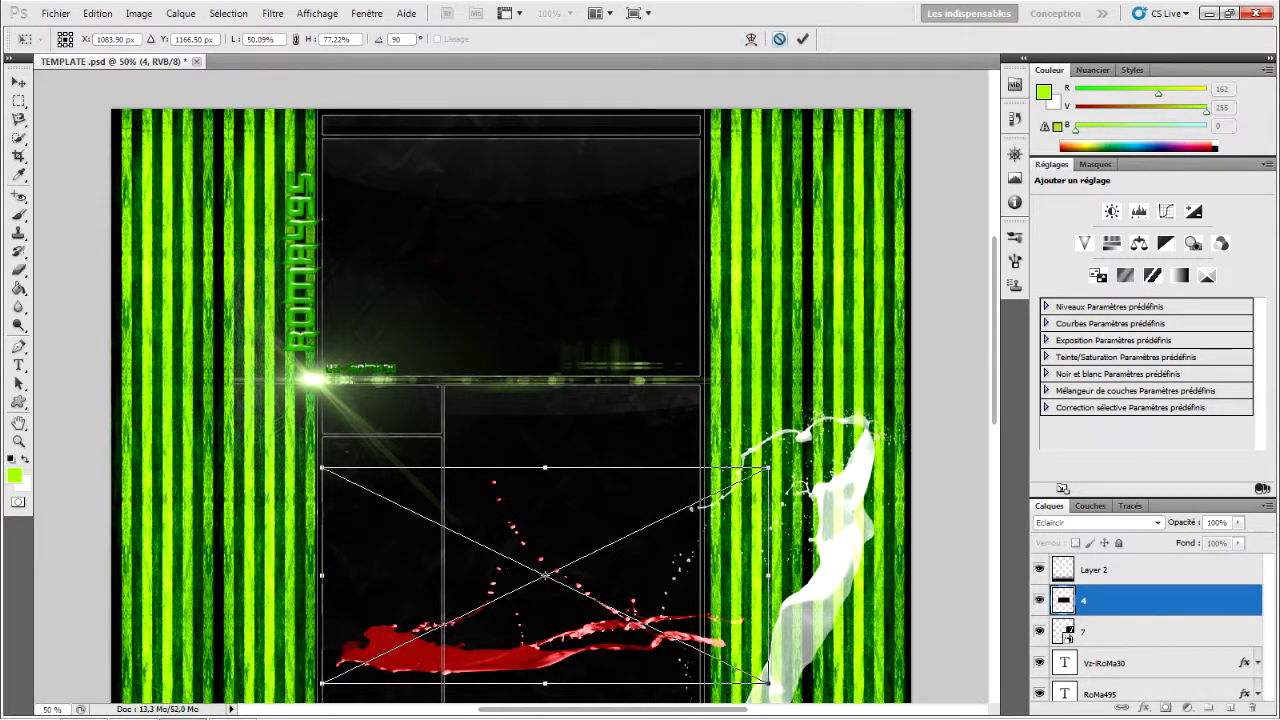
key(Return)
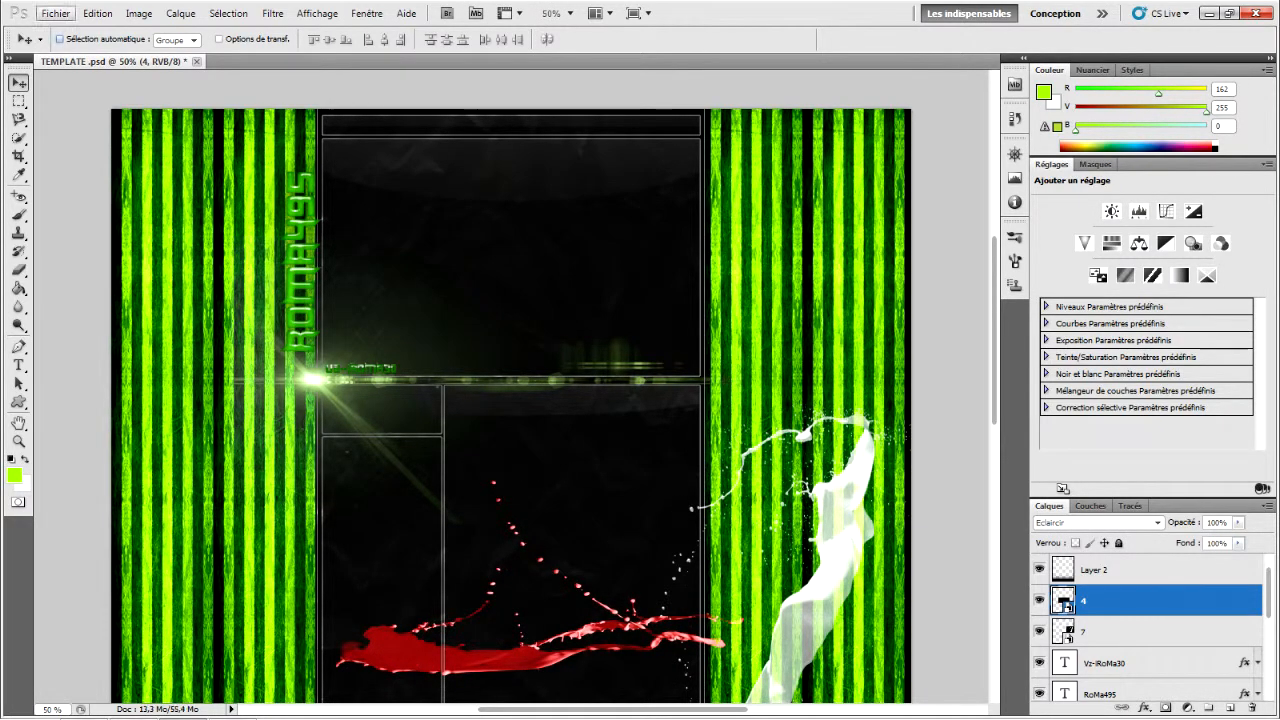
Step: Import the Red Paint image from the Paint Splashes folder
click(55, 13)
click(100, 296)
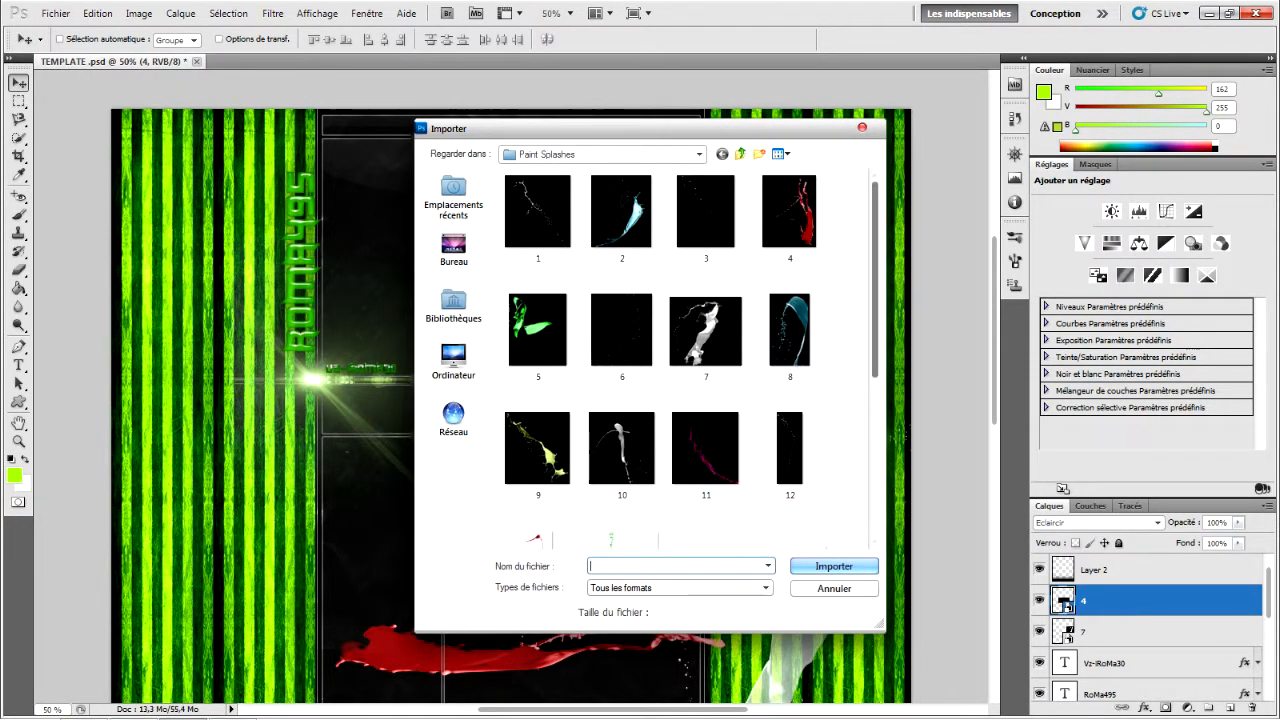
scroll(690, 350, down, 5)
scroll(690, 350, down, 1)
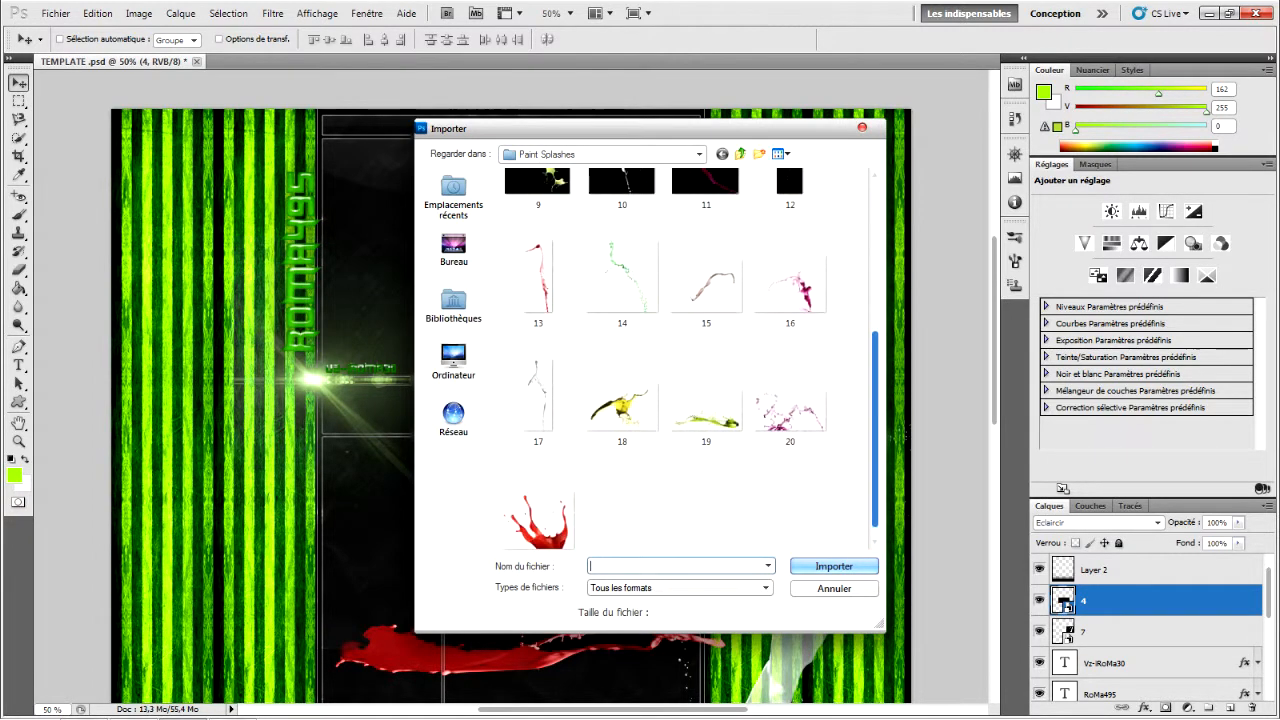
scroll(690, 350, down, 1)
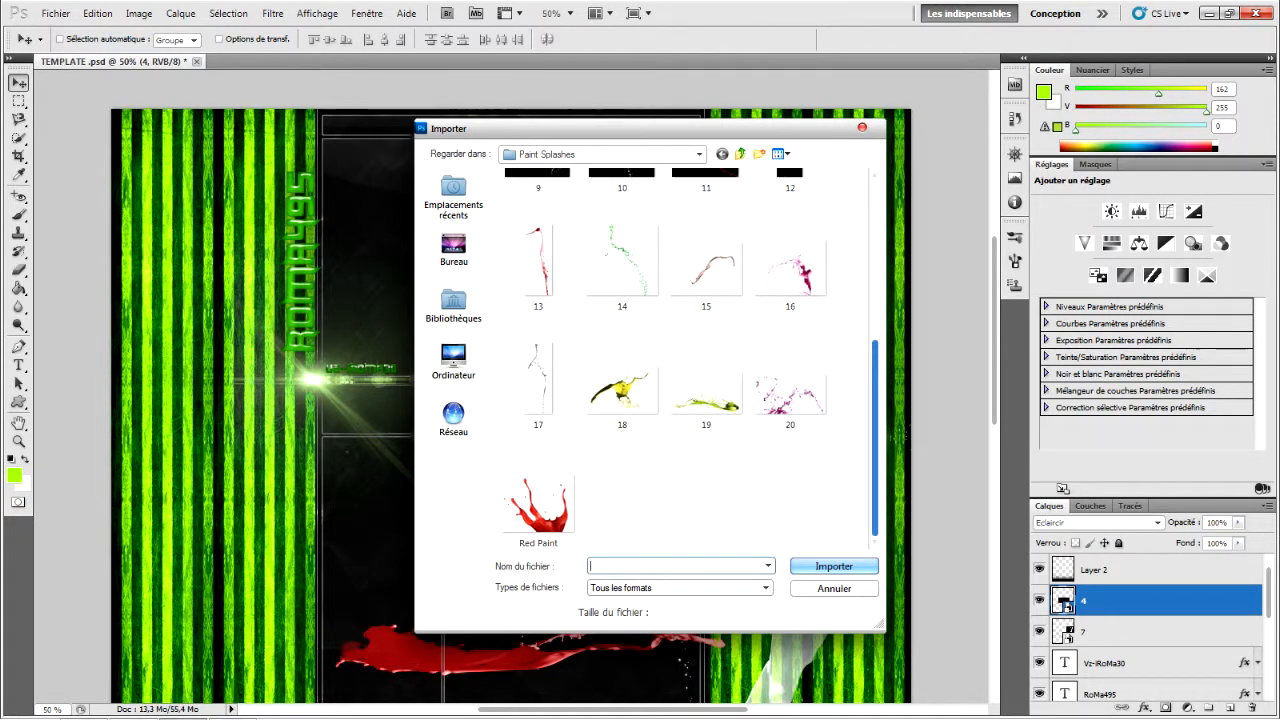
double_click(538, 508)
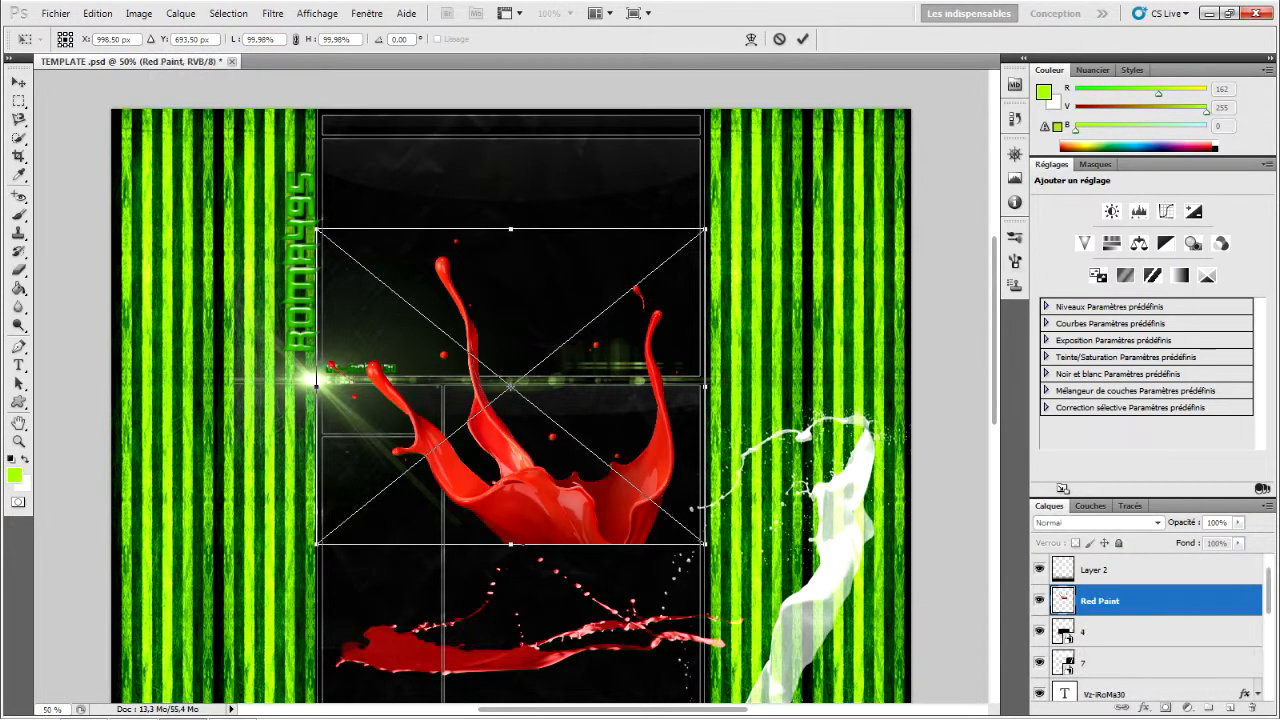
Step: Move the Red Paint splash to the bottom centre, between the green stripes with its base in the black fade, and commit it
scroll(510, 390, down, 4)
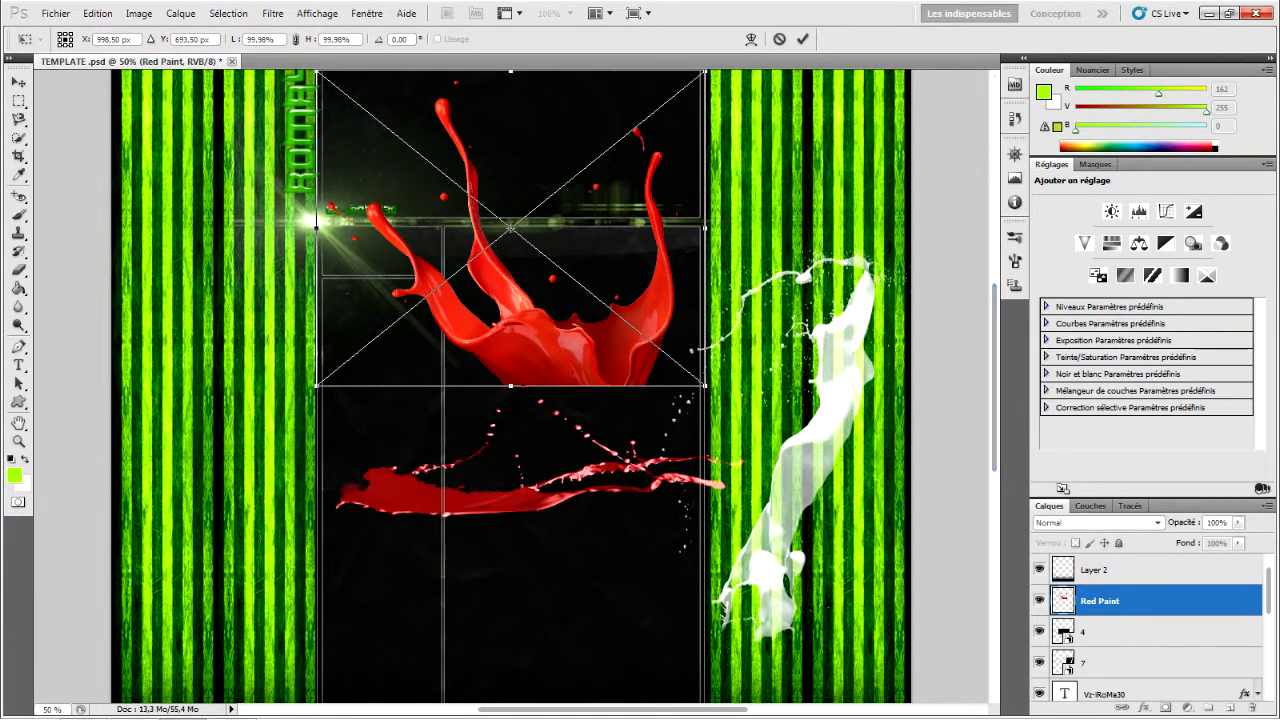
mouse_move(511, 228)
mouse_down()
mouse_move(511, 434)
mouse_move(486, 526)
mouse_up()
scroll(510, 390, down, 12)
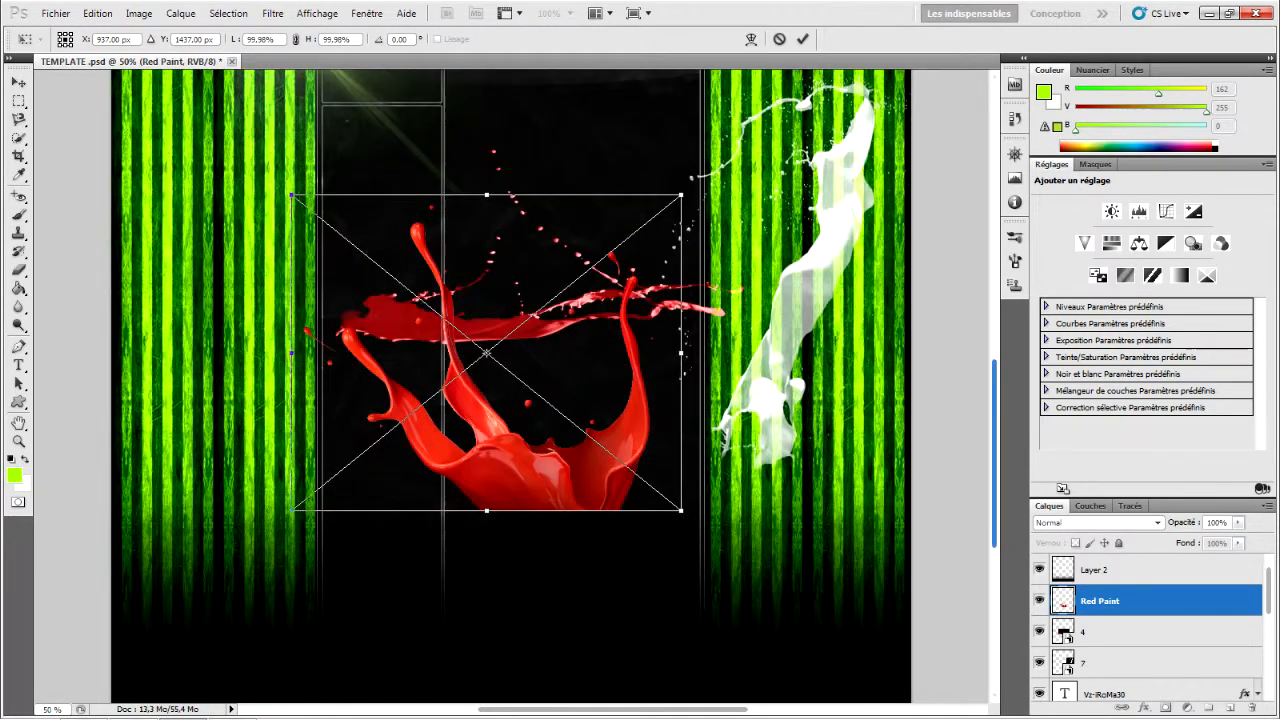
scroll(510, 390, up, 3)
mouse_move(486, 200)
mouse_down()
mouse_move(495, 414)
mouse_move(509, 396)
mouse_move(509, 327)
mouse_move(509, 348)
mouse_up()
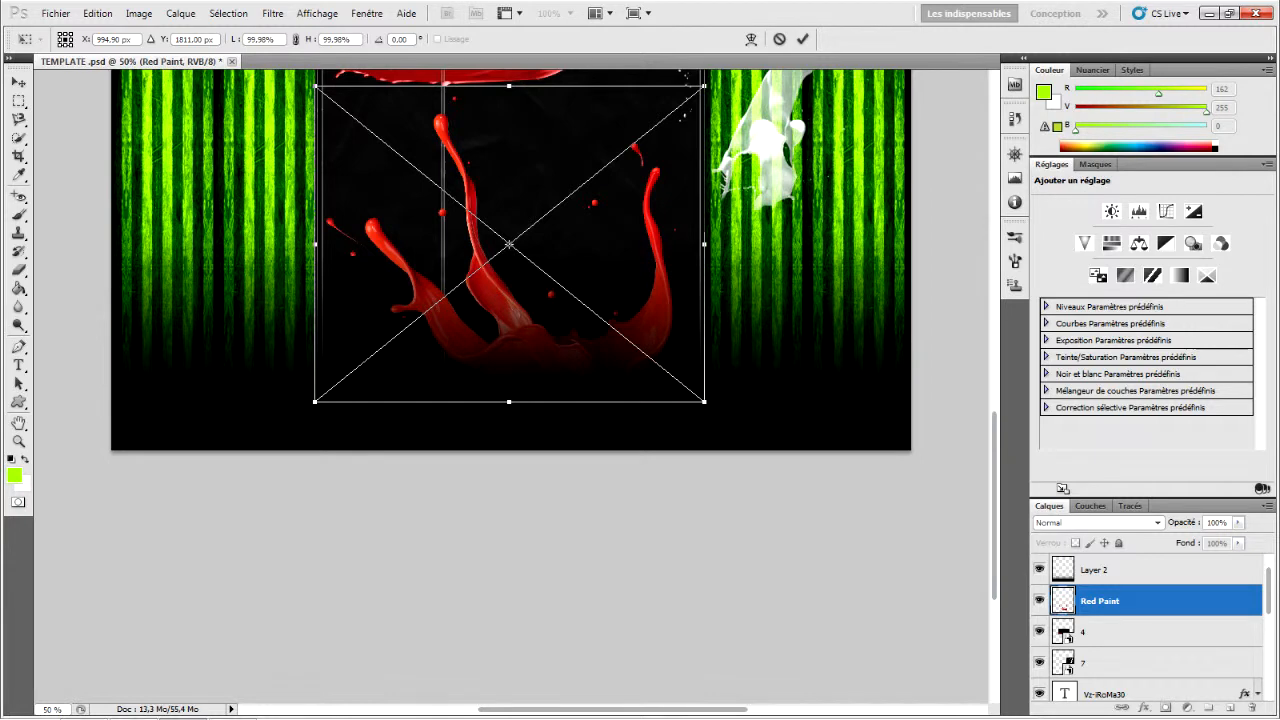
key(Return)
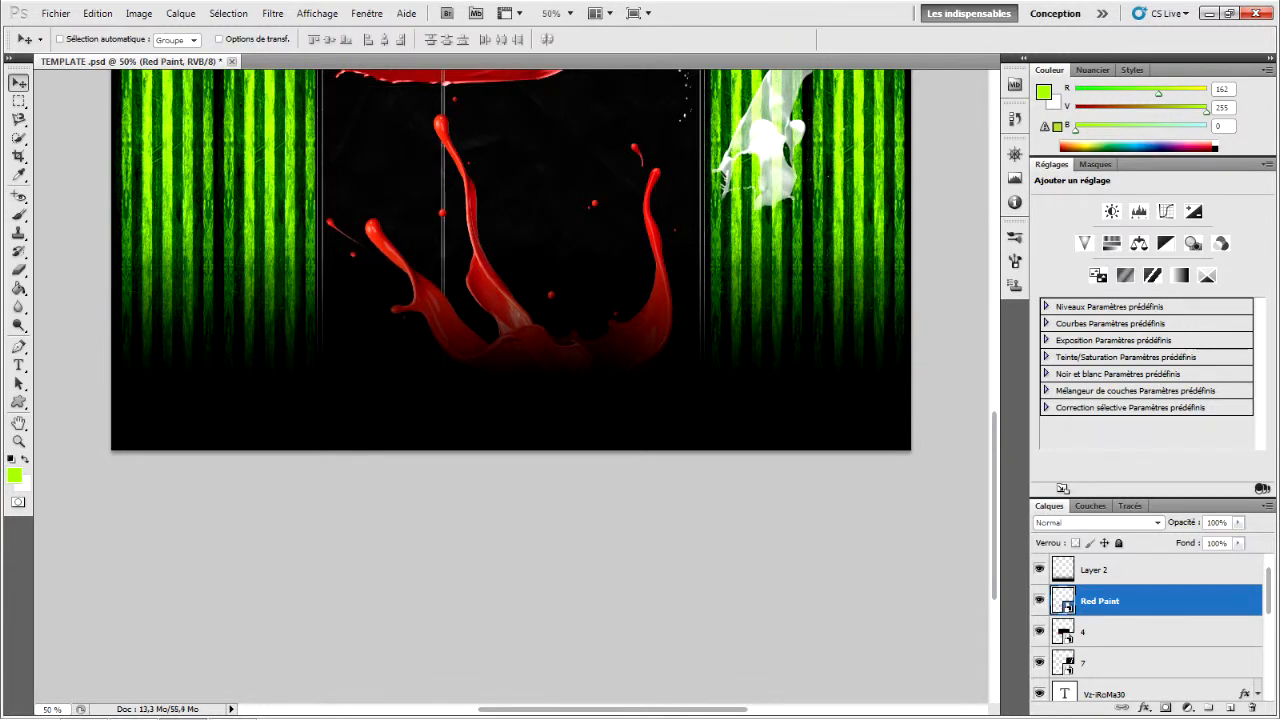
Step: Select the Calque 1 colour layer and set the brush colour to the dark red #b40908 sampled from the horizontal splash
drag(1269, 591, 1269, 665)
click(1168, 686)
scroll(510, 300, up, 10)
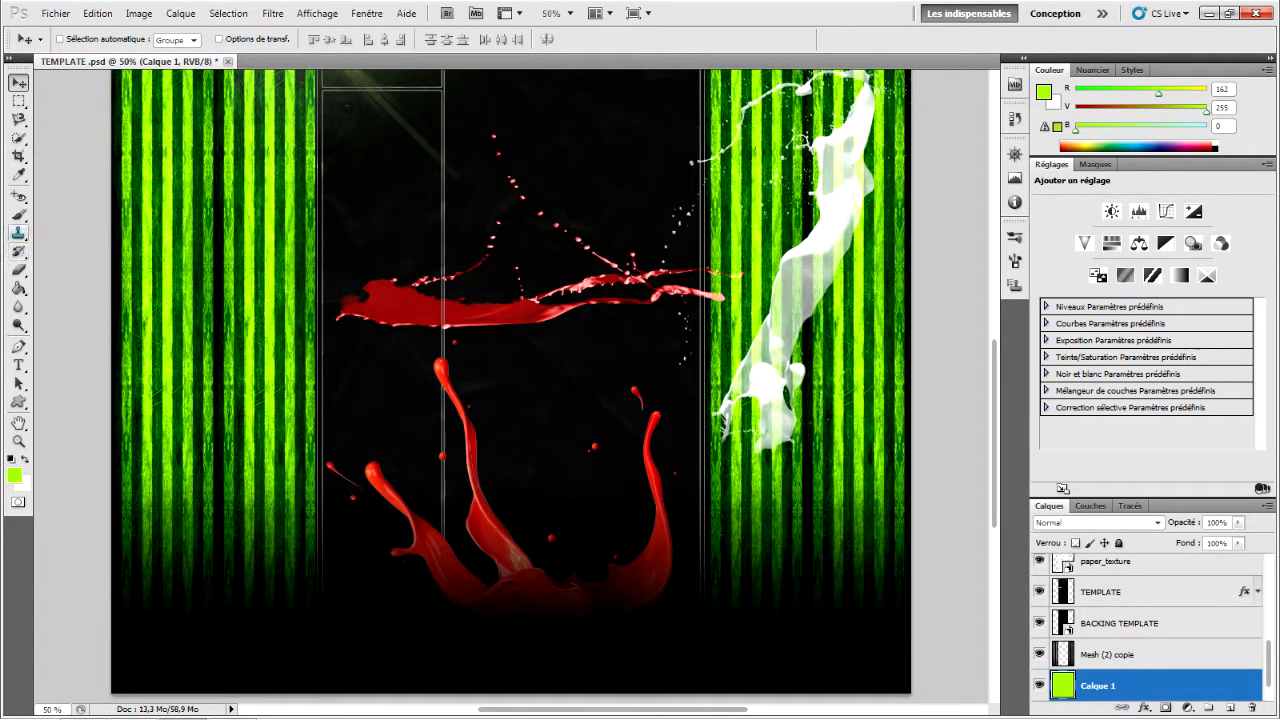
key(b)
click(14, 476)
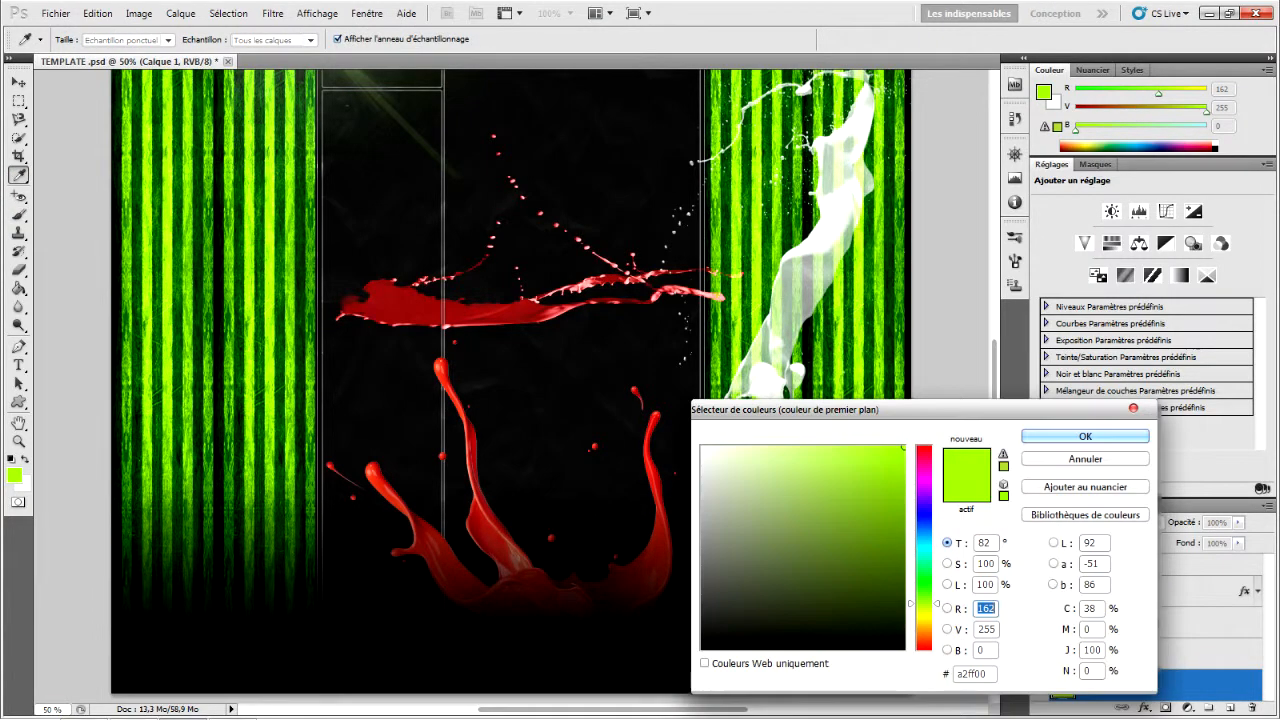
click(550, 600)
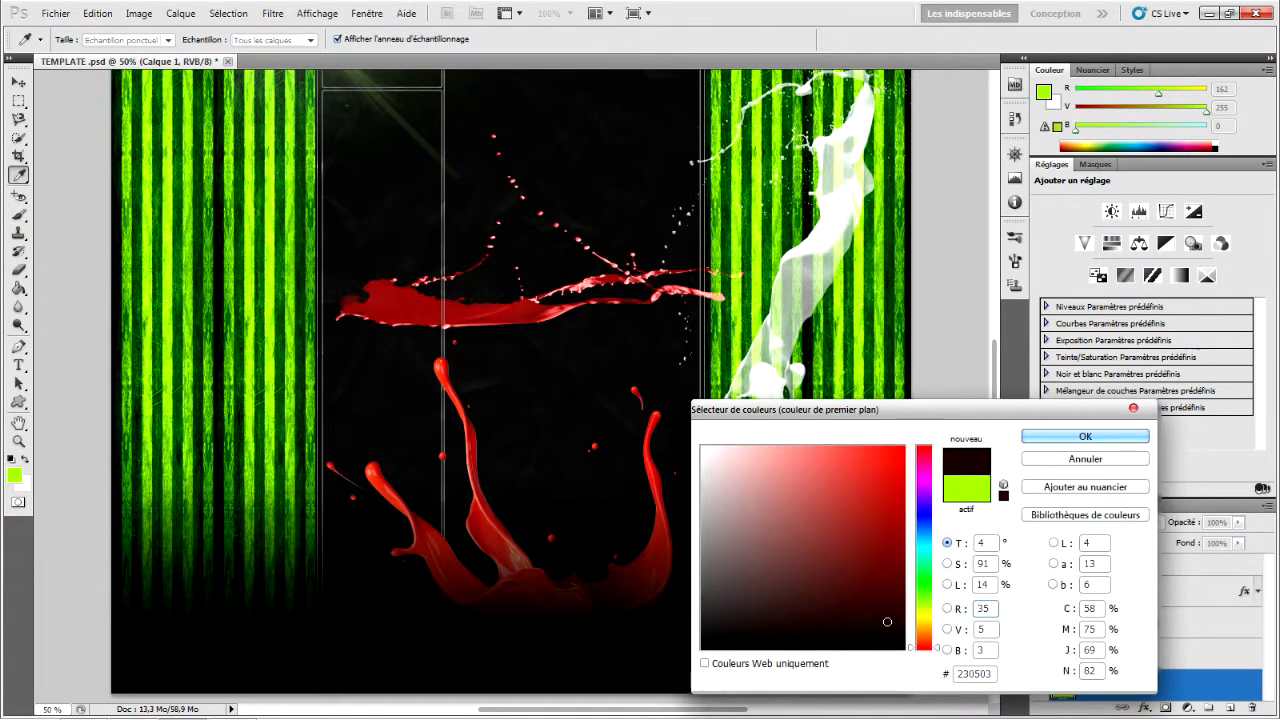
click(881, 458)
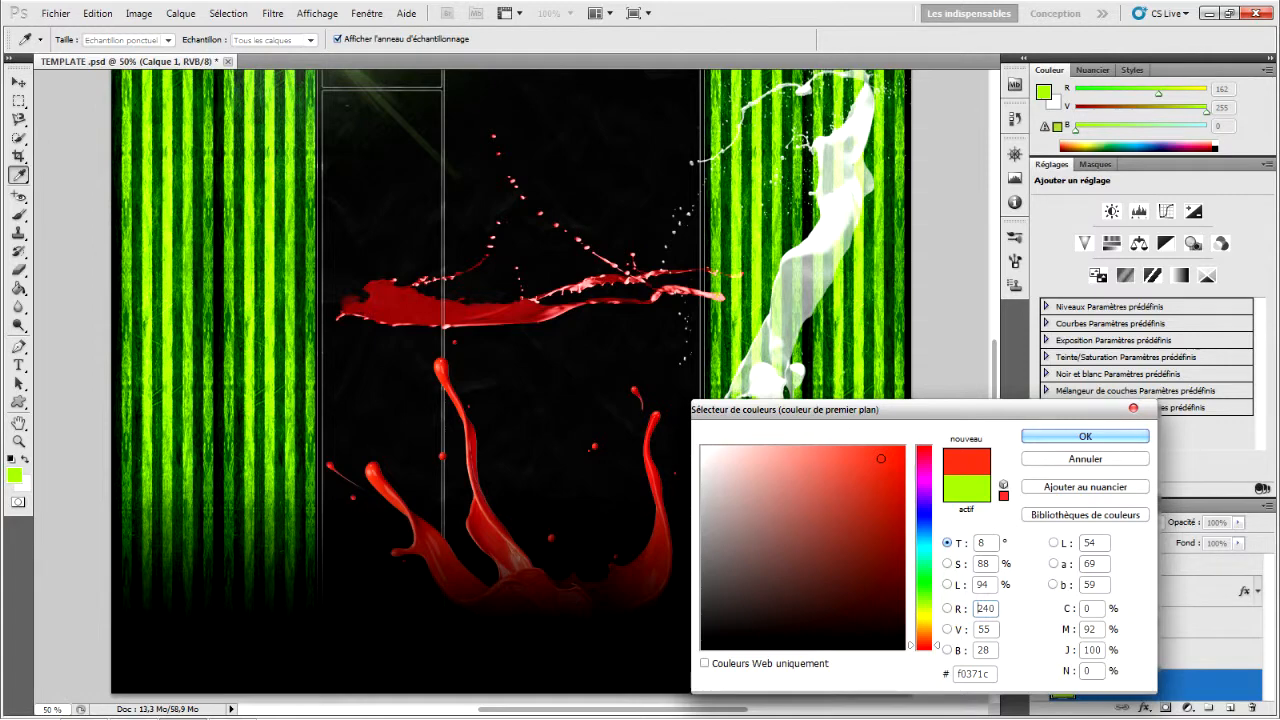
click(400, 303)
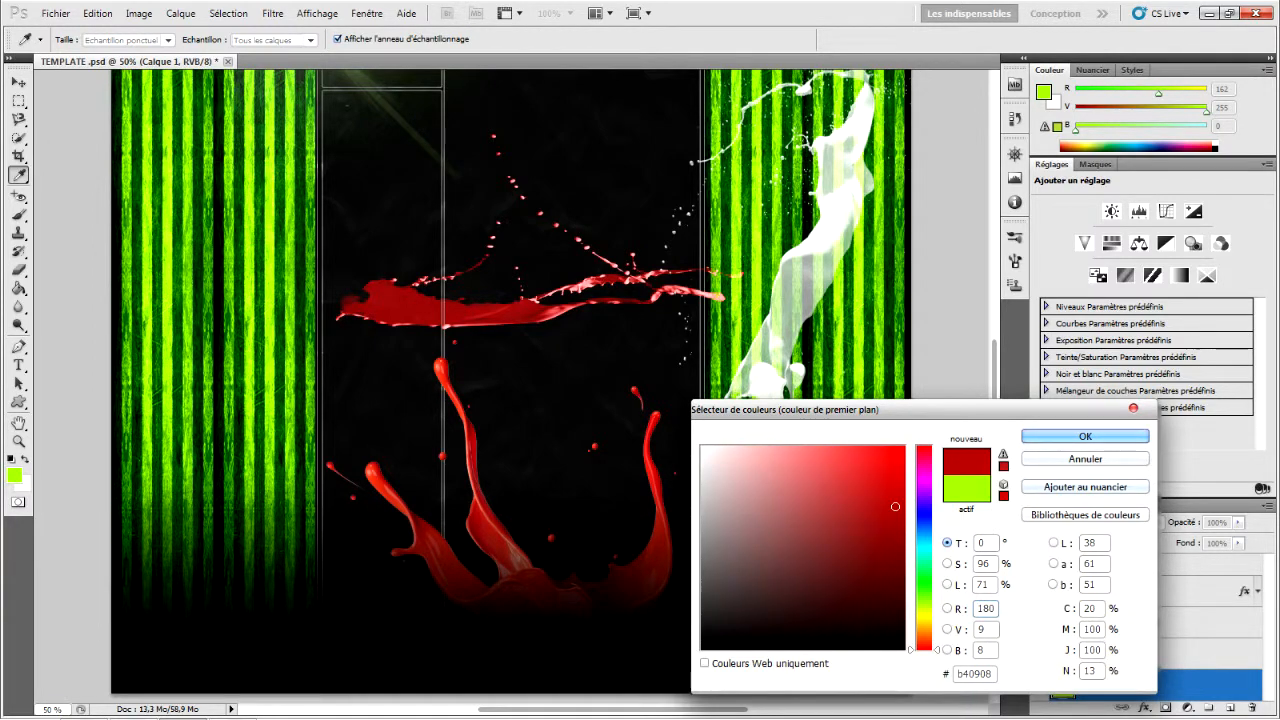
key(Return)
Step: Paint over all the green on Calque 1 with the 1000 px brush in dark red, from the top to the bottom of both striped sides
drag(215, 560, 215, 100)
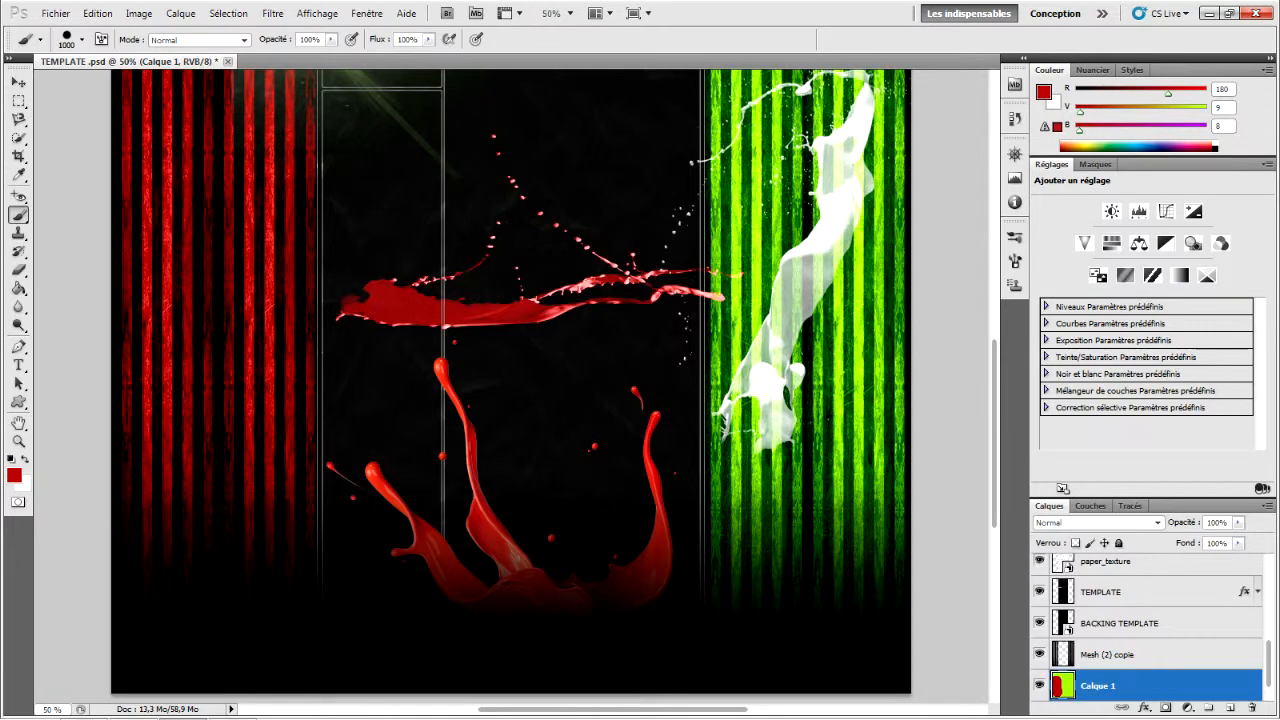
scroll(510, 380, up, 5)
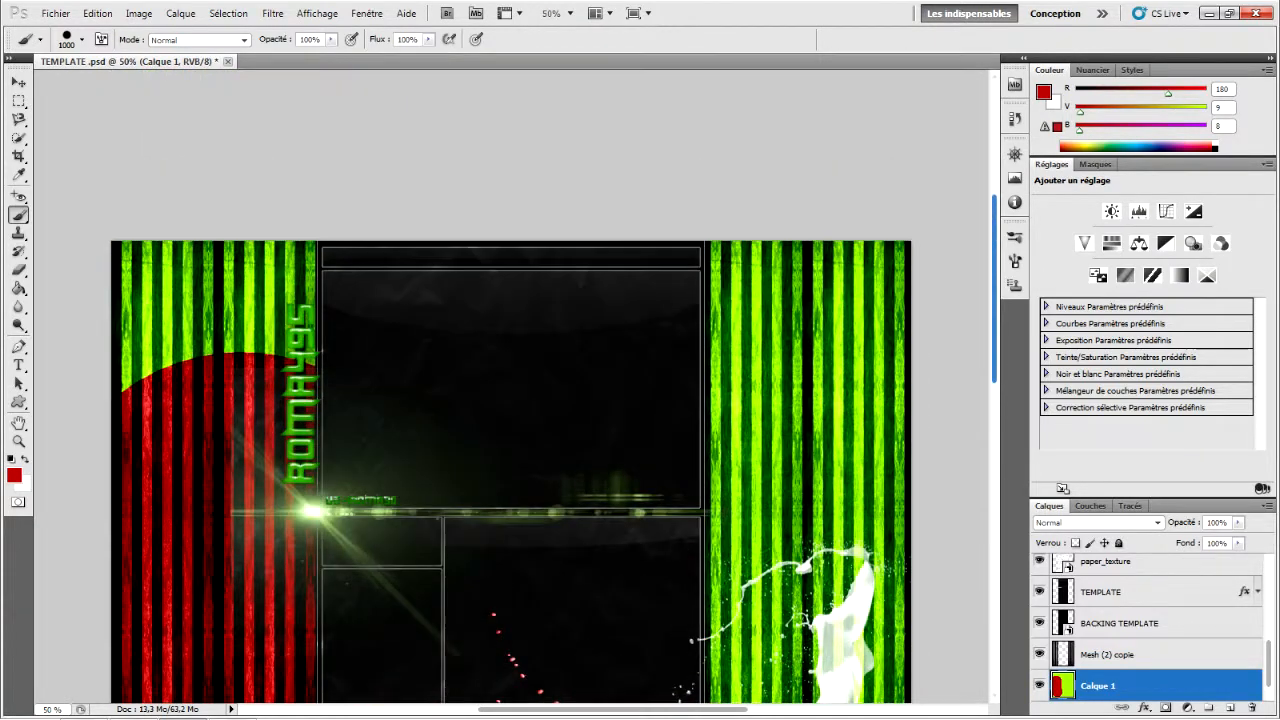
mouse_move(215, 150)
mouse_down()
mouse_move(300, 150)
mouse_move(805, 330)
mouse_move(805, 600)
mouse_up()
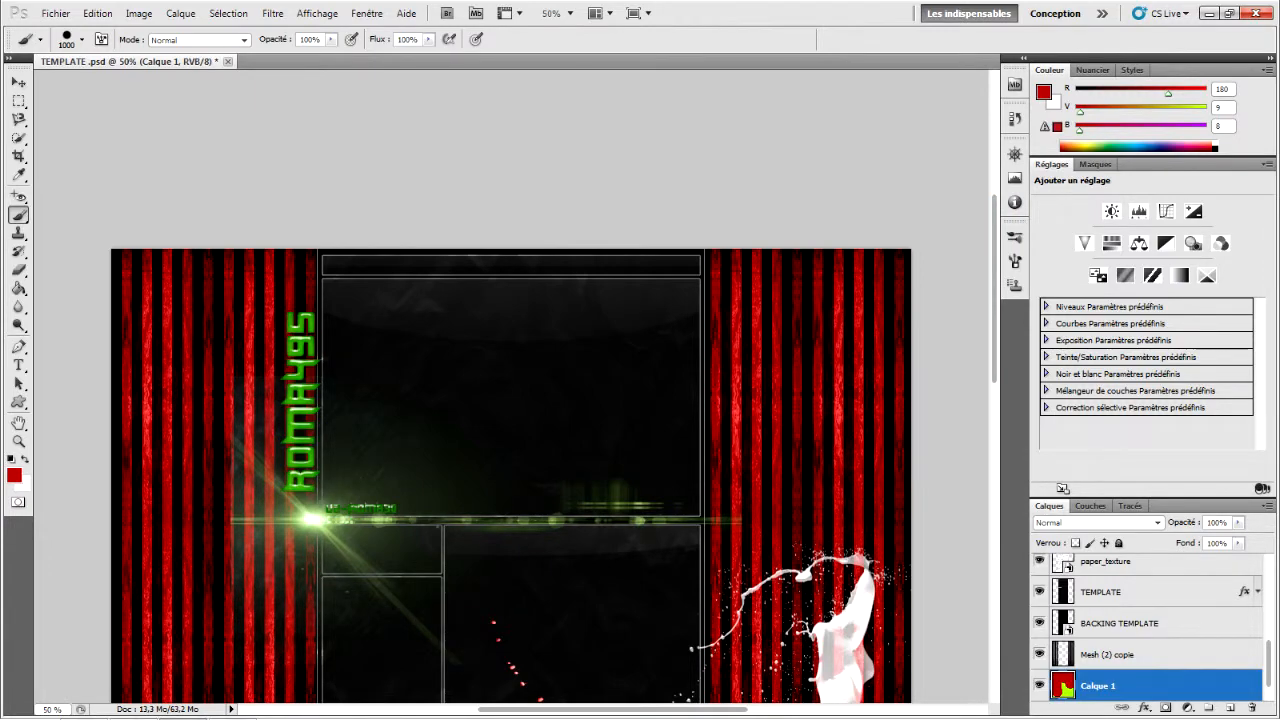
scroll(510, 380, down, 10)
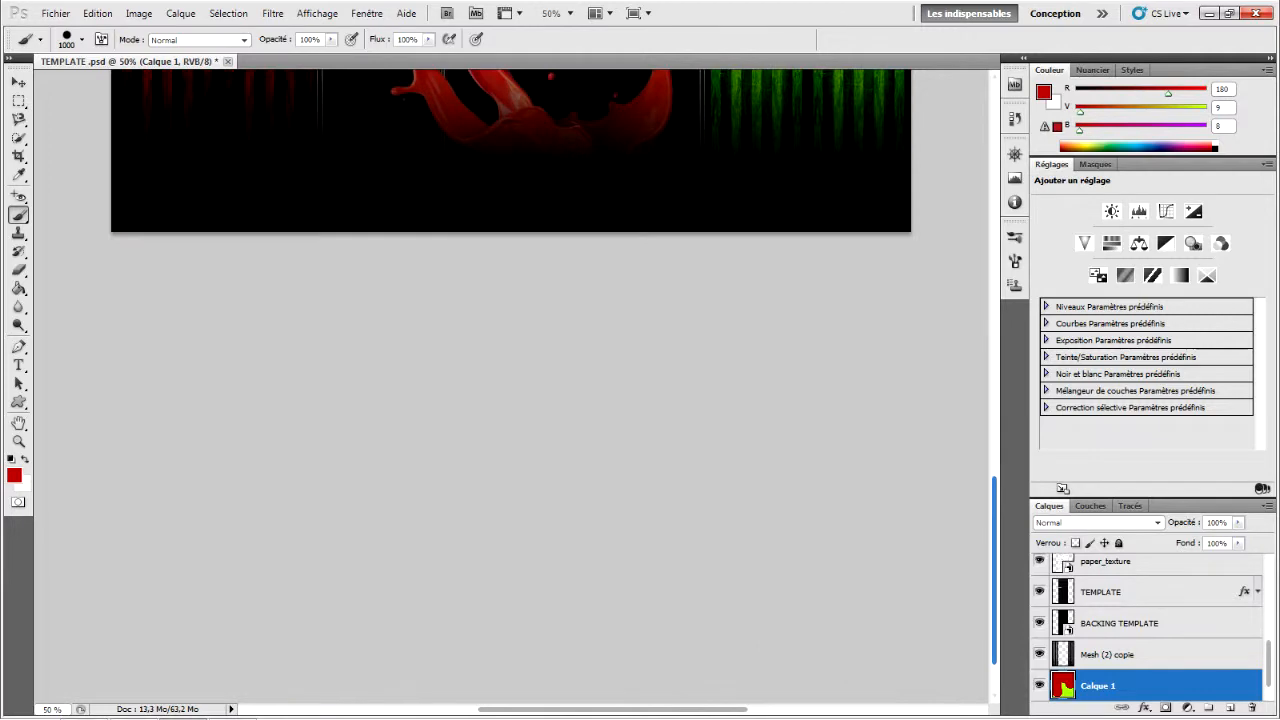
scroll(510, 380, up, 6)
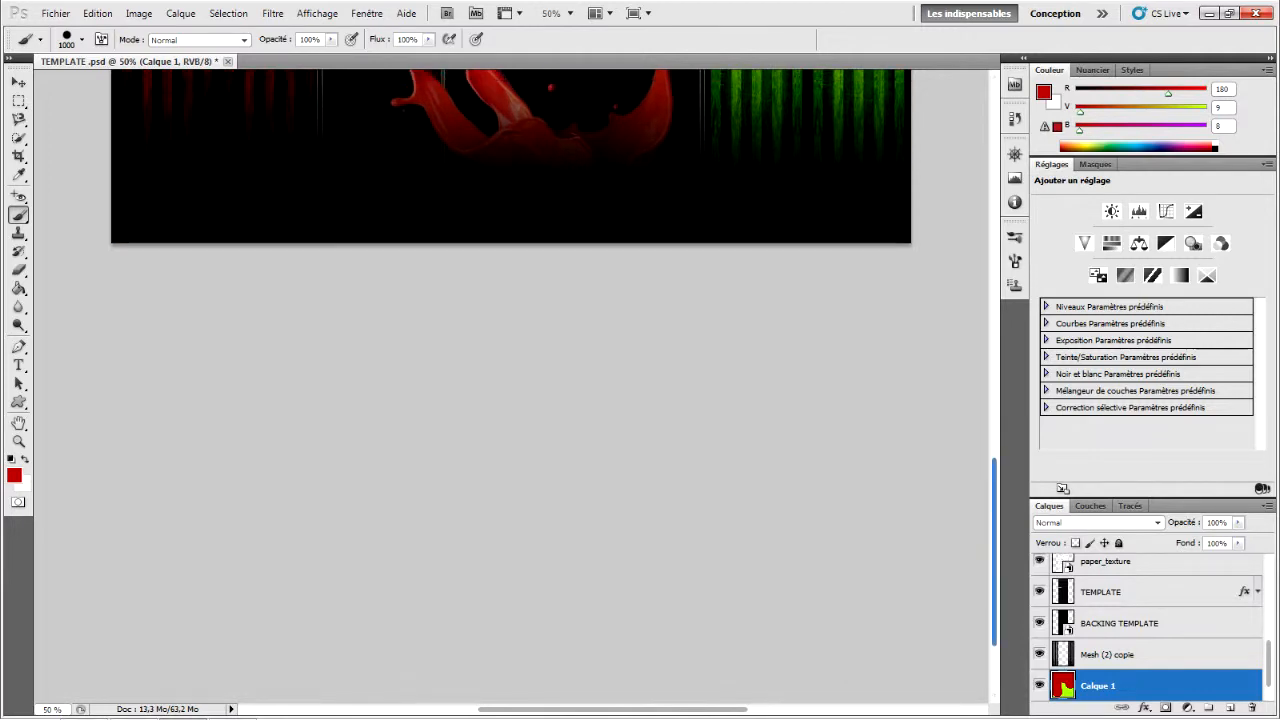
drag(890, 462, 840, 427)
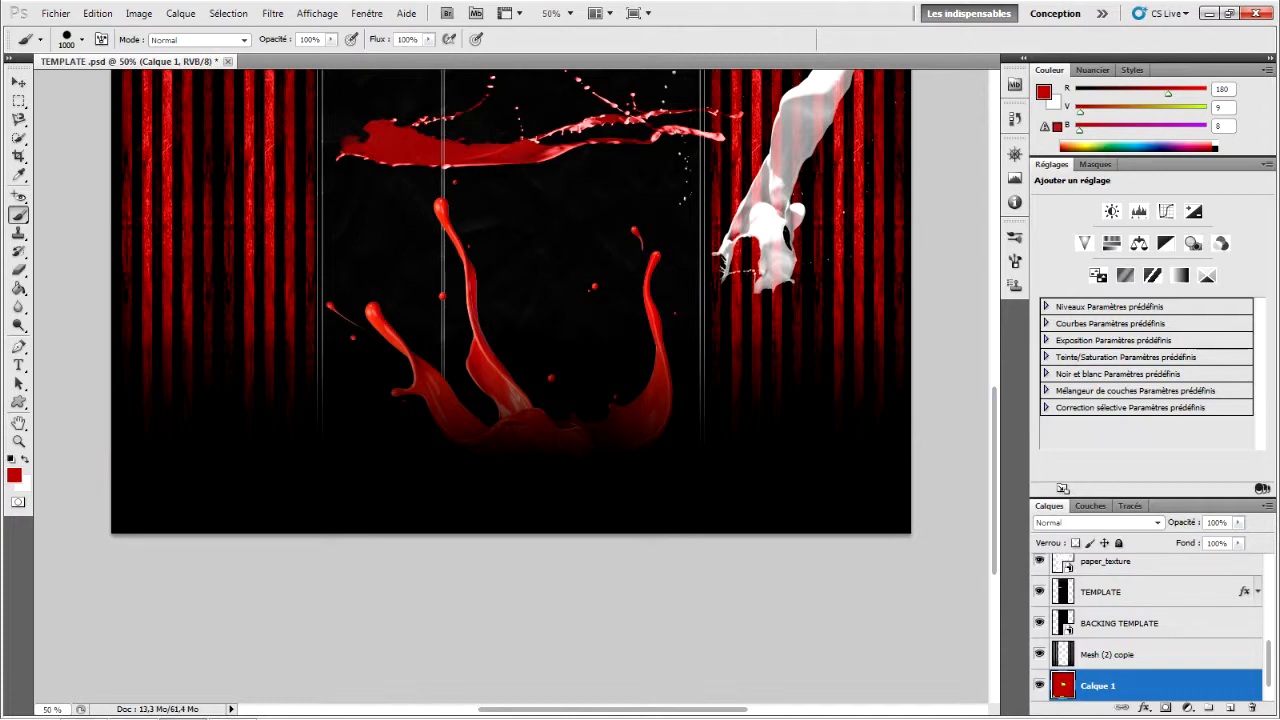
scroll(510, 385, up, 5)
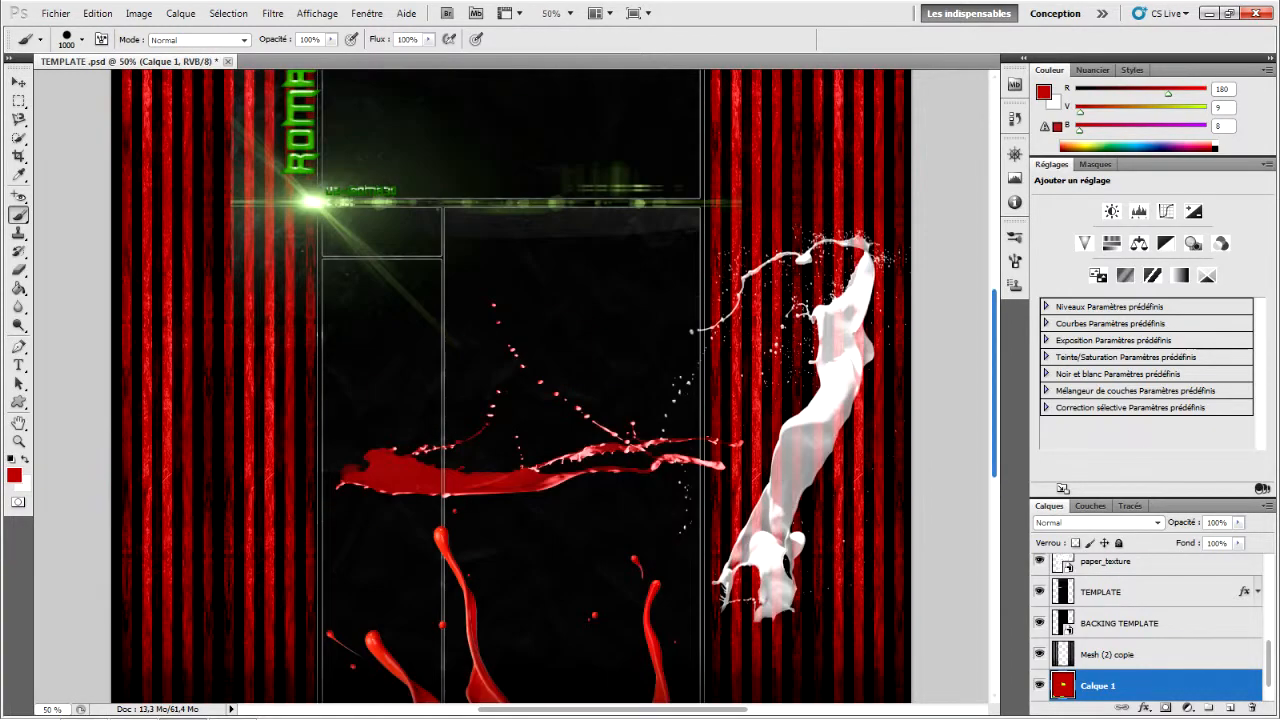
scroll(510, 385, up, 1)
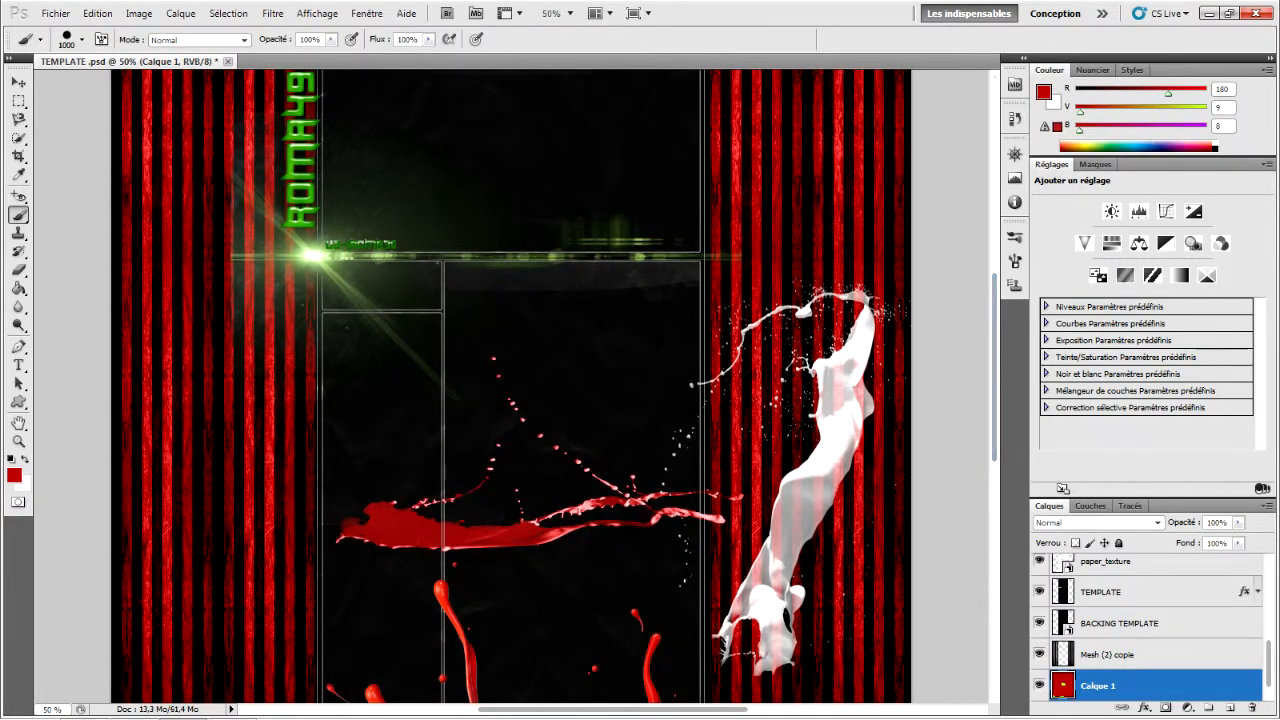
scroll(1150, 628, up, 2)
scroll(1150, 628, down, 2)
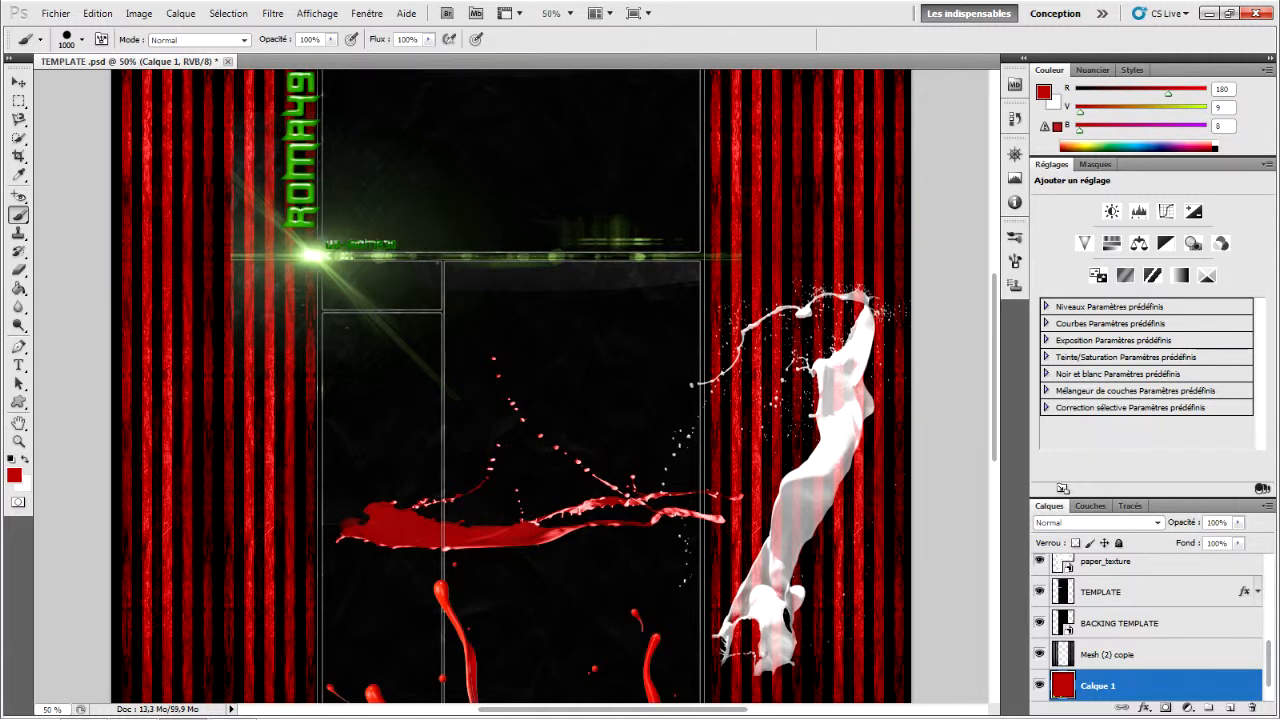
Step: Replace the green layer style of the large vertical name text with the glossy red preset style
scroll(1150, 628, up, 3)
click(1103, 592)
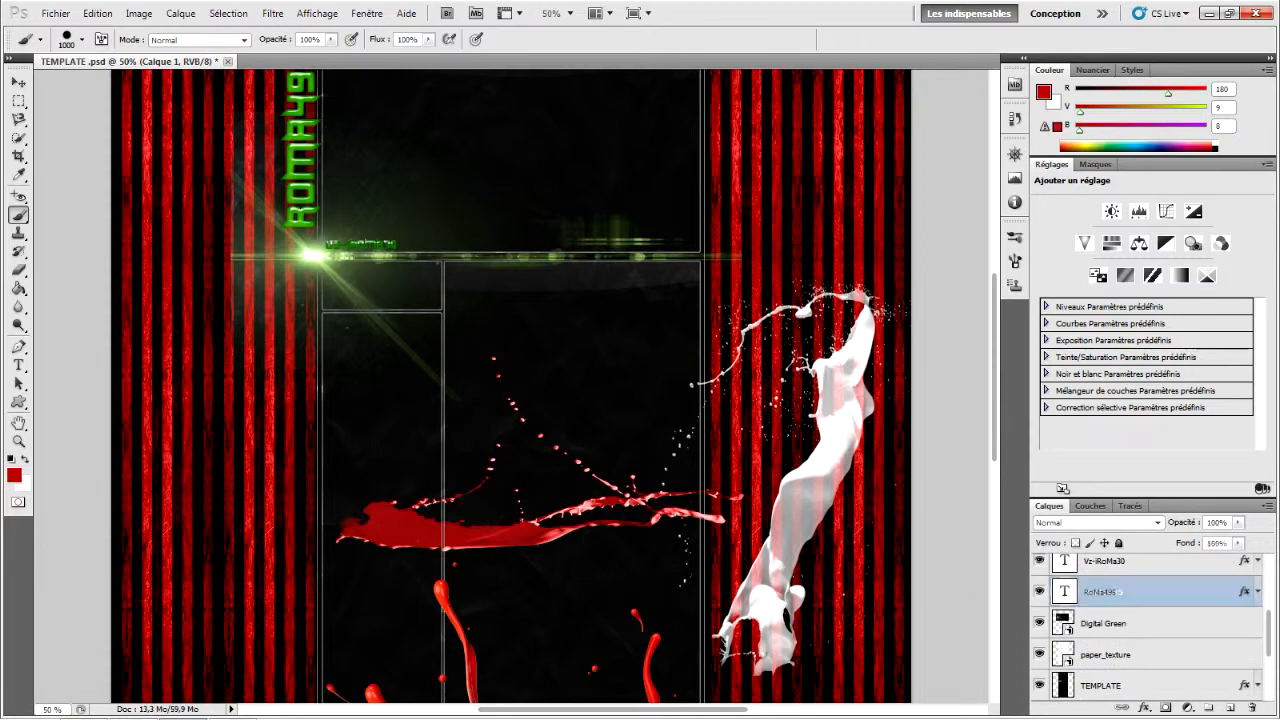
double_click(1180, 592)
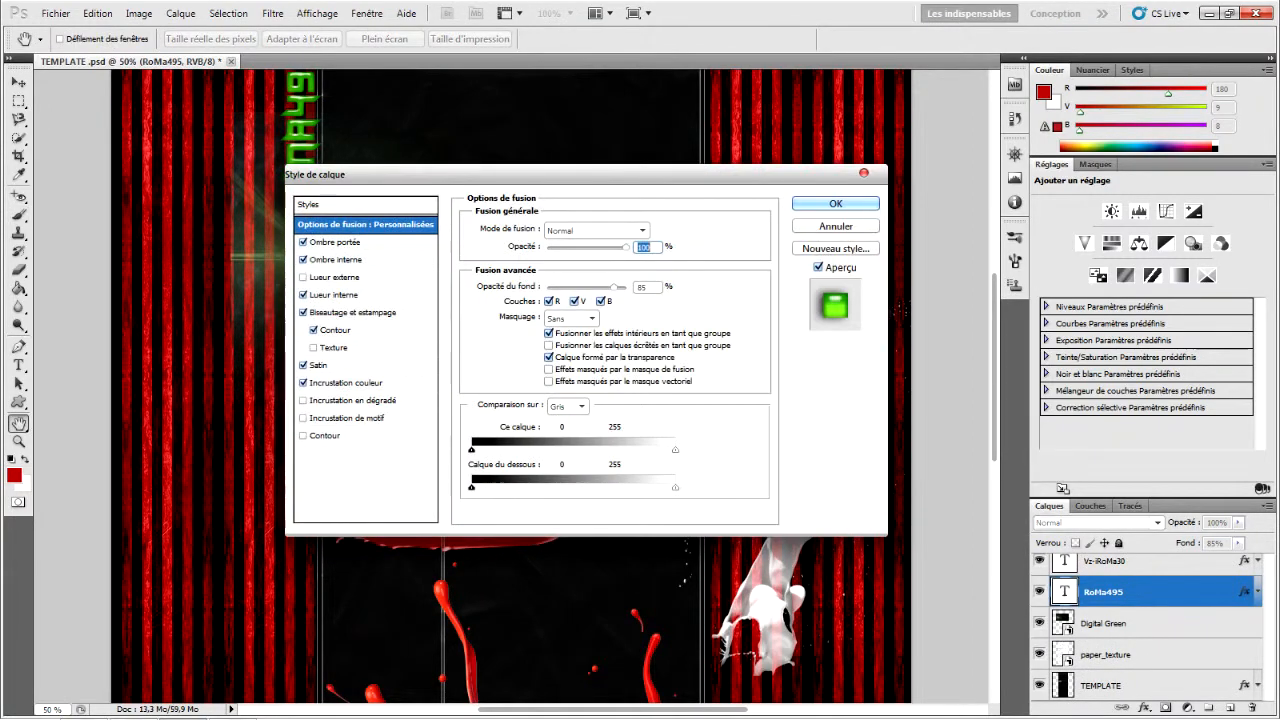
click(309, 204)
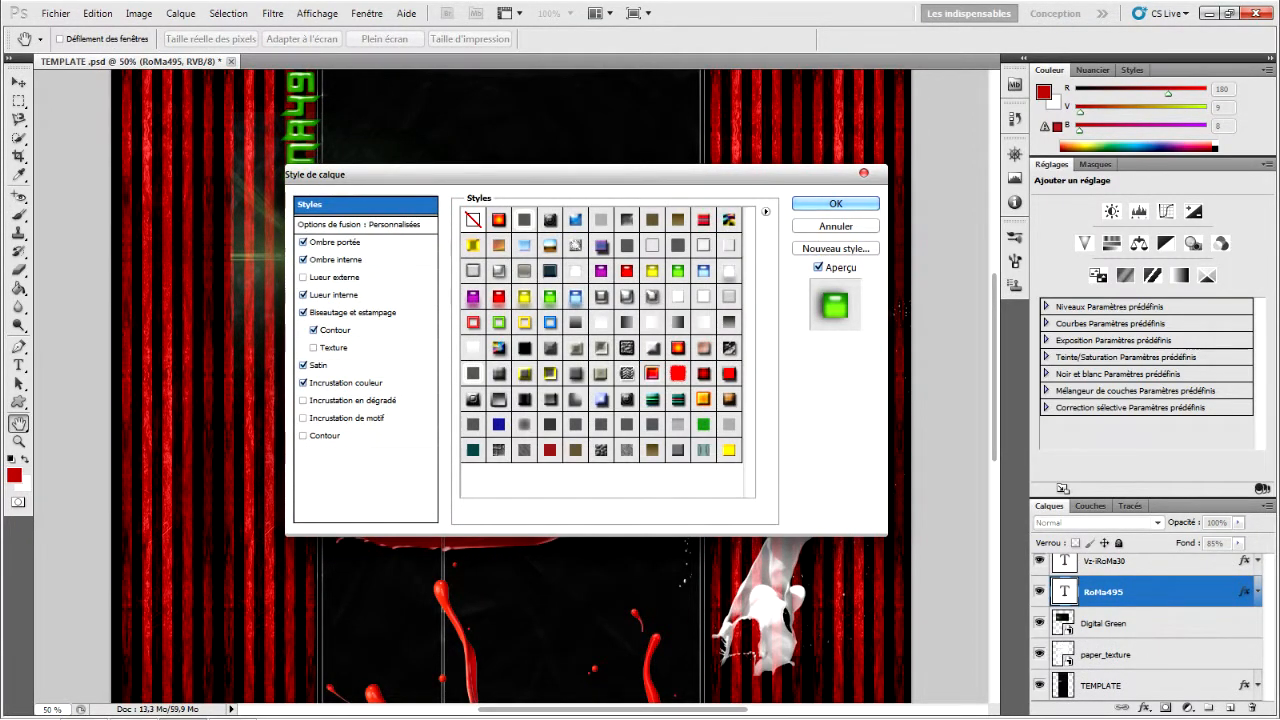
click(626, 270)
click(835, 203)
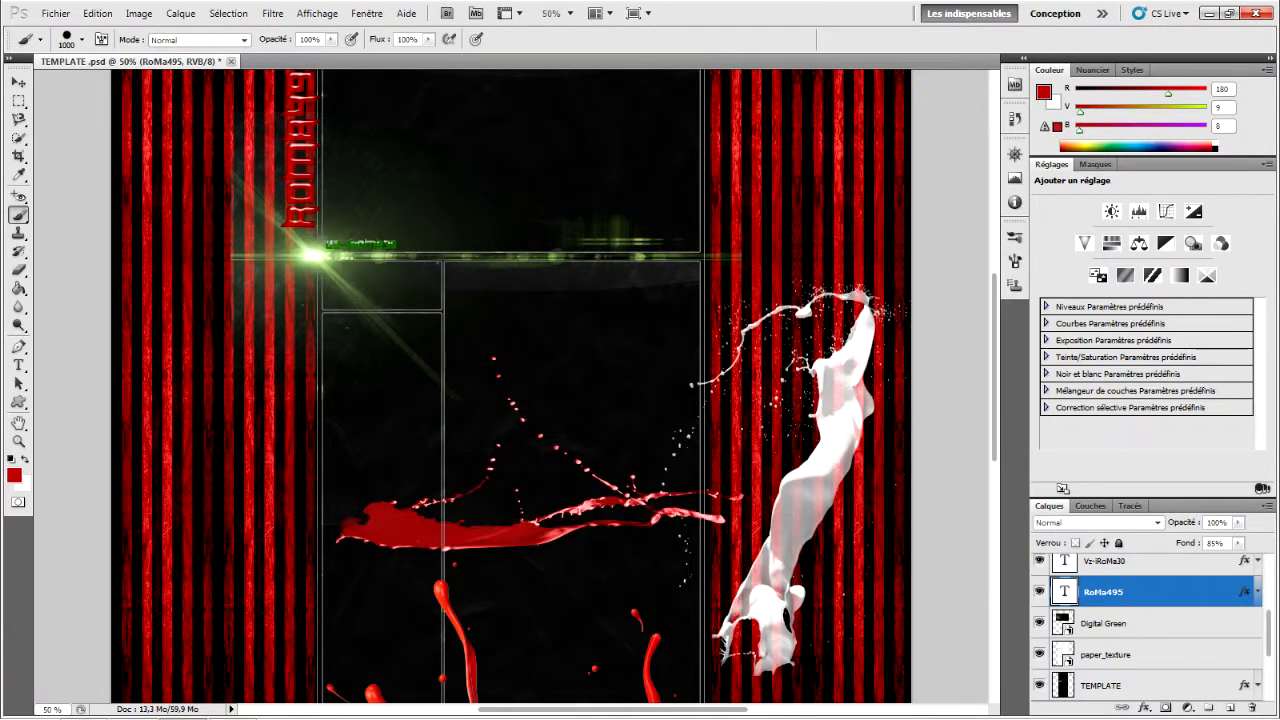
Step: Apply the same glossy red preset style to the small horizontal name text
double_click(1180, 561)
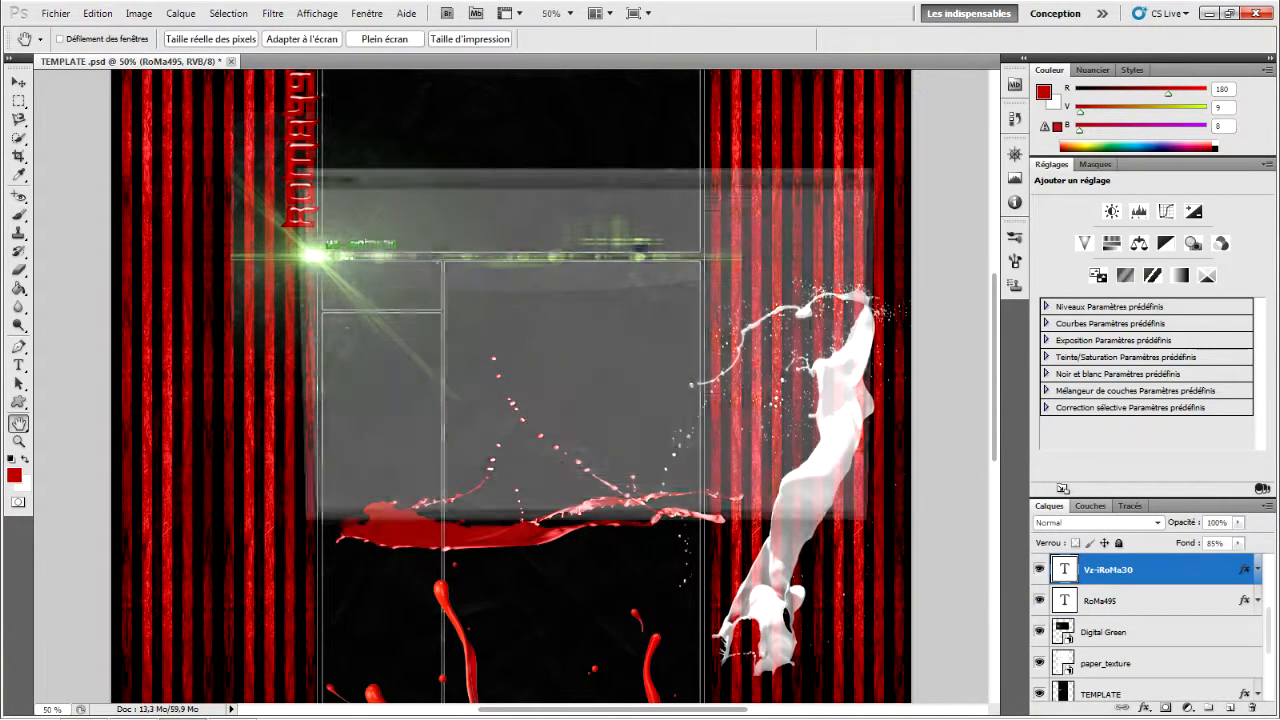
click(309, 204)
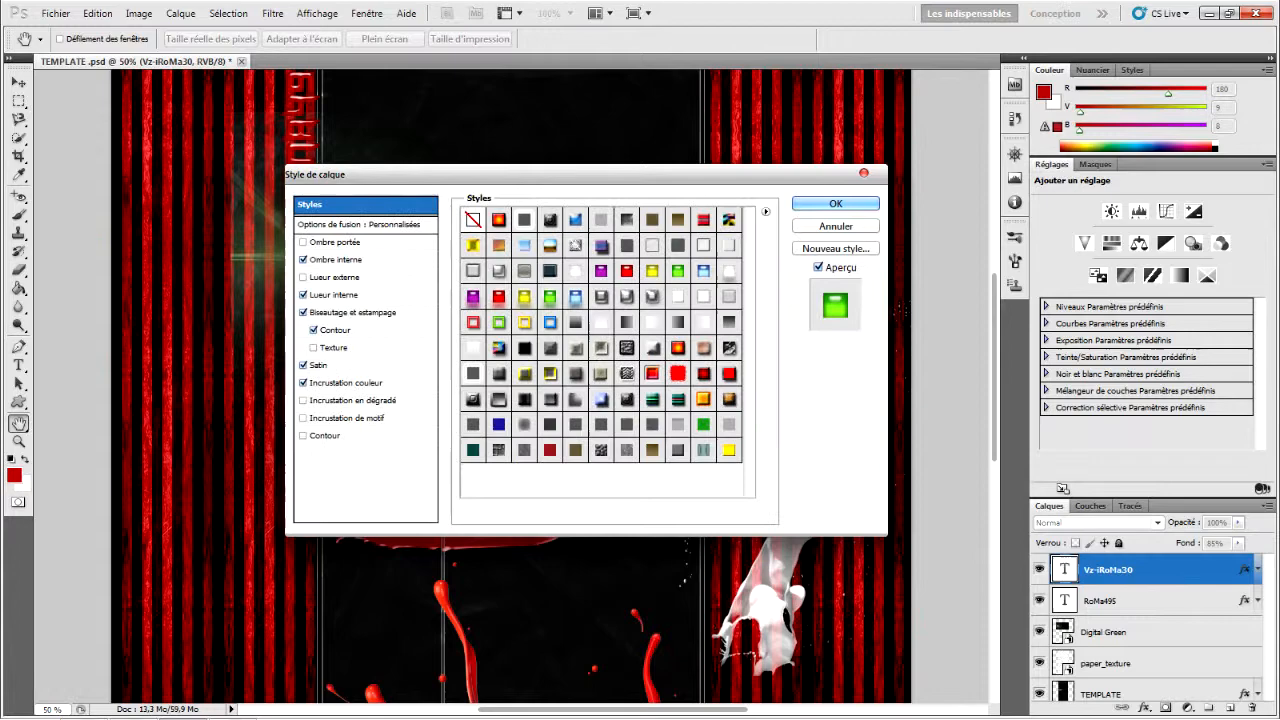
click(626, 270)
click(835, 203)
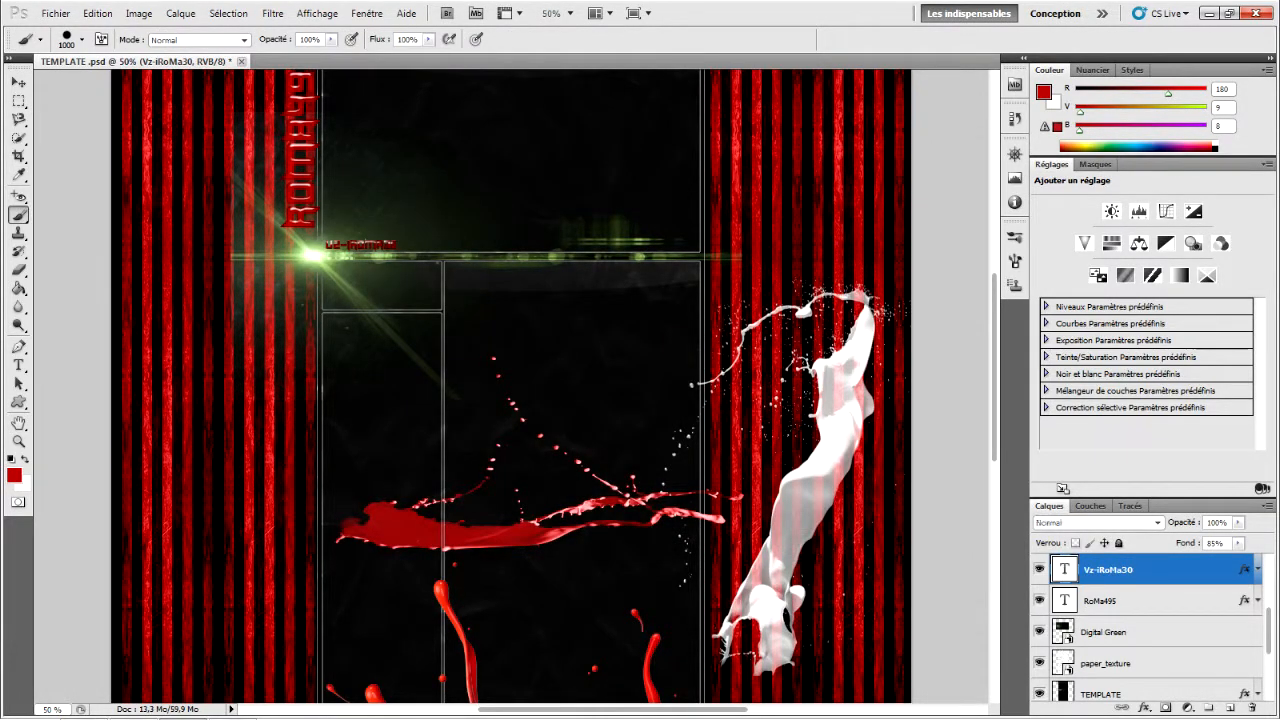
Step: Delete the Digital Green light layer and add a new empty layer above paper_texture
click(1150, 632)
right_click(1150, 632)
key(Escape)
key(Delete)
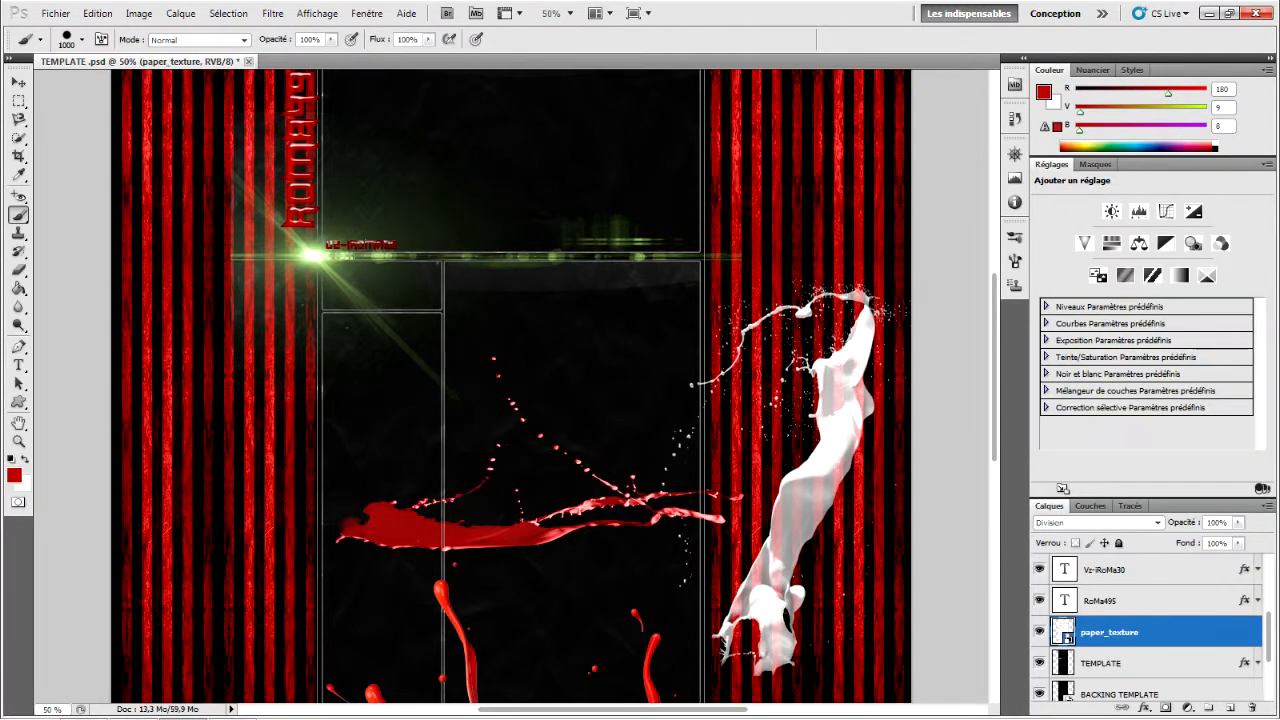
key(ctrl+shift+alt+n)
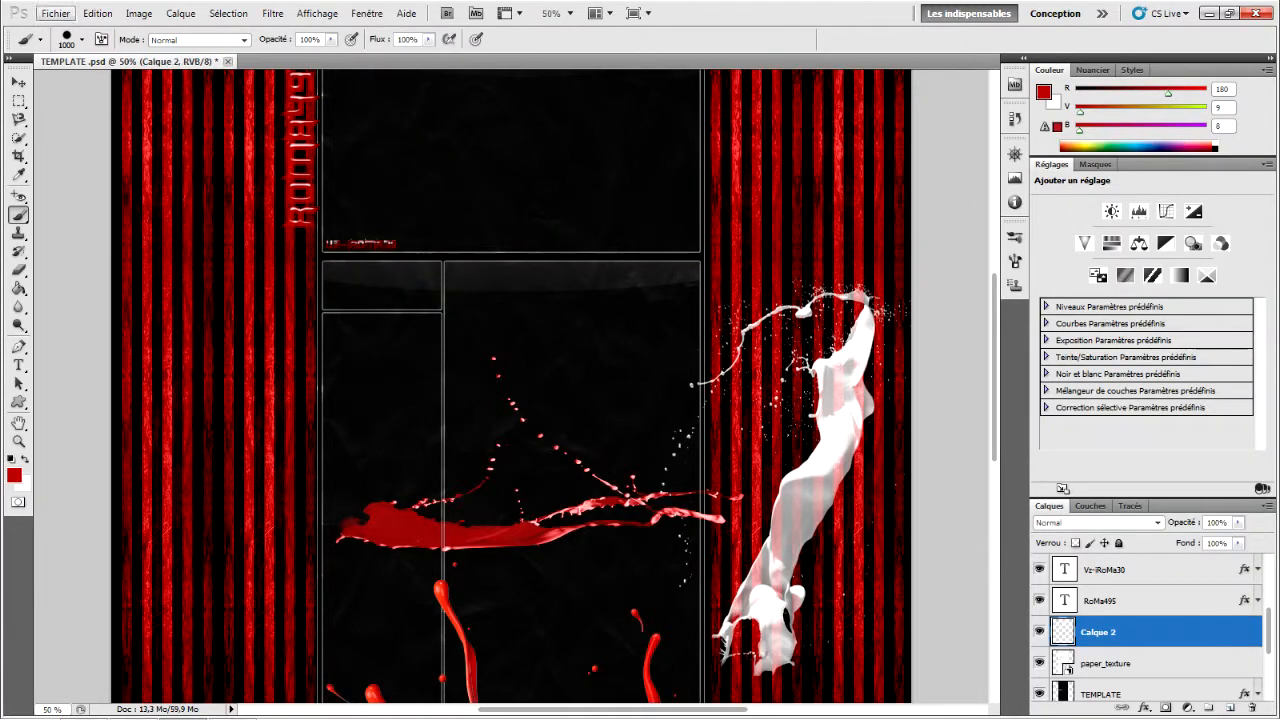
Step: Import image 13 from the Paint Splashes folder and move it to about X 625 px, Y 1488 px, over the lower left panels
click(55, 13)
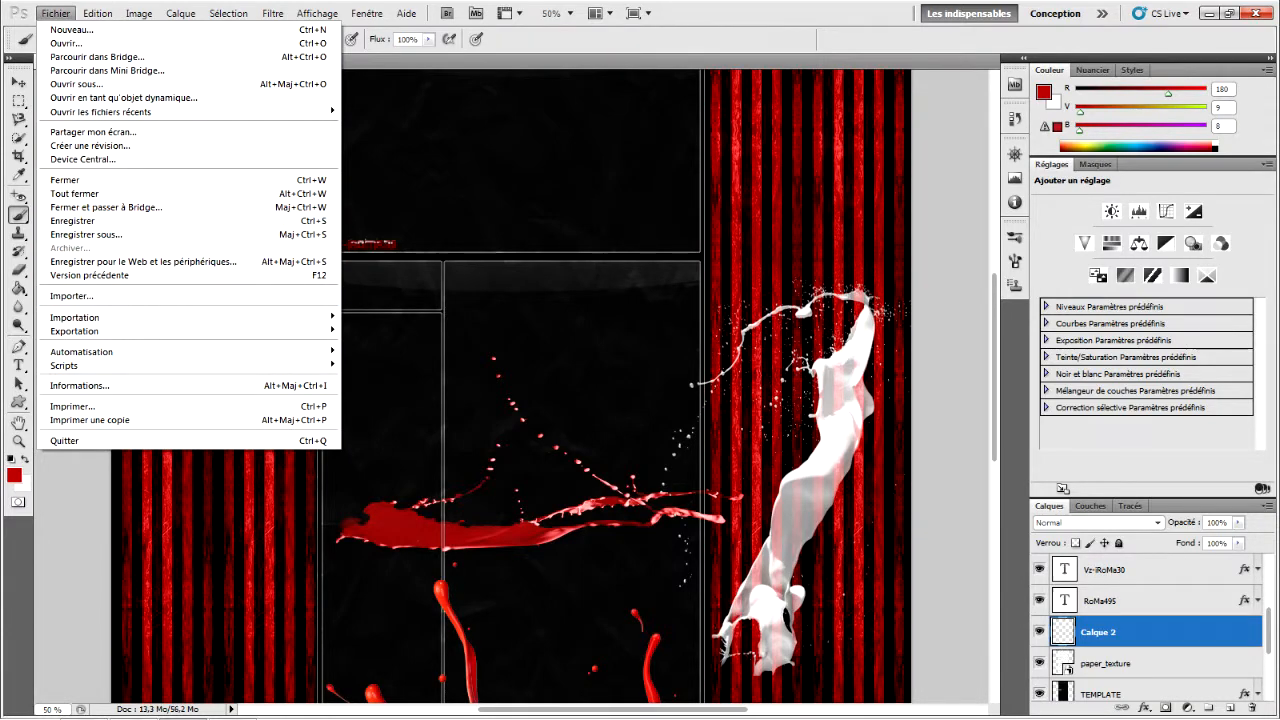
click(72, 296)
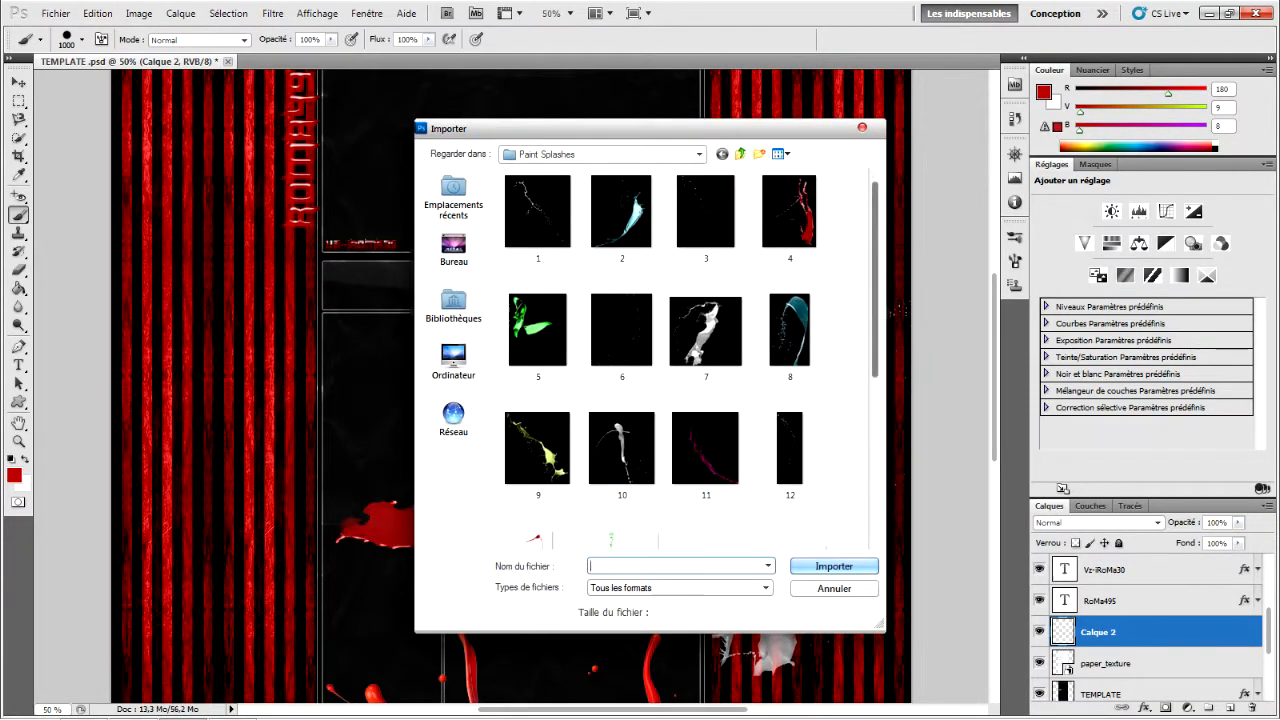
scroll(690, 370, down, 3)
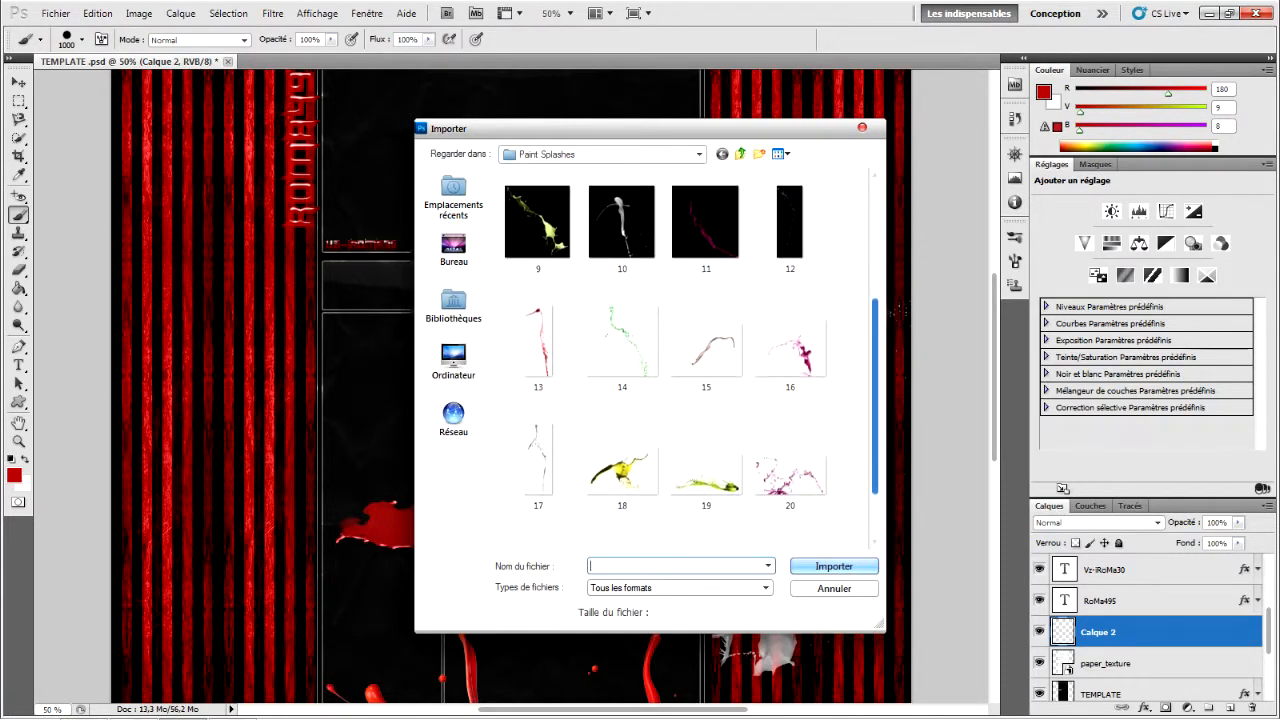
scroll(690, 370, down, 2)
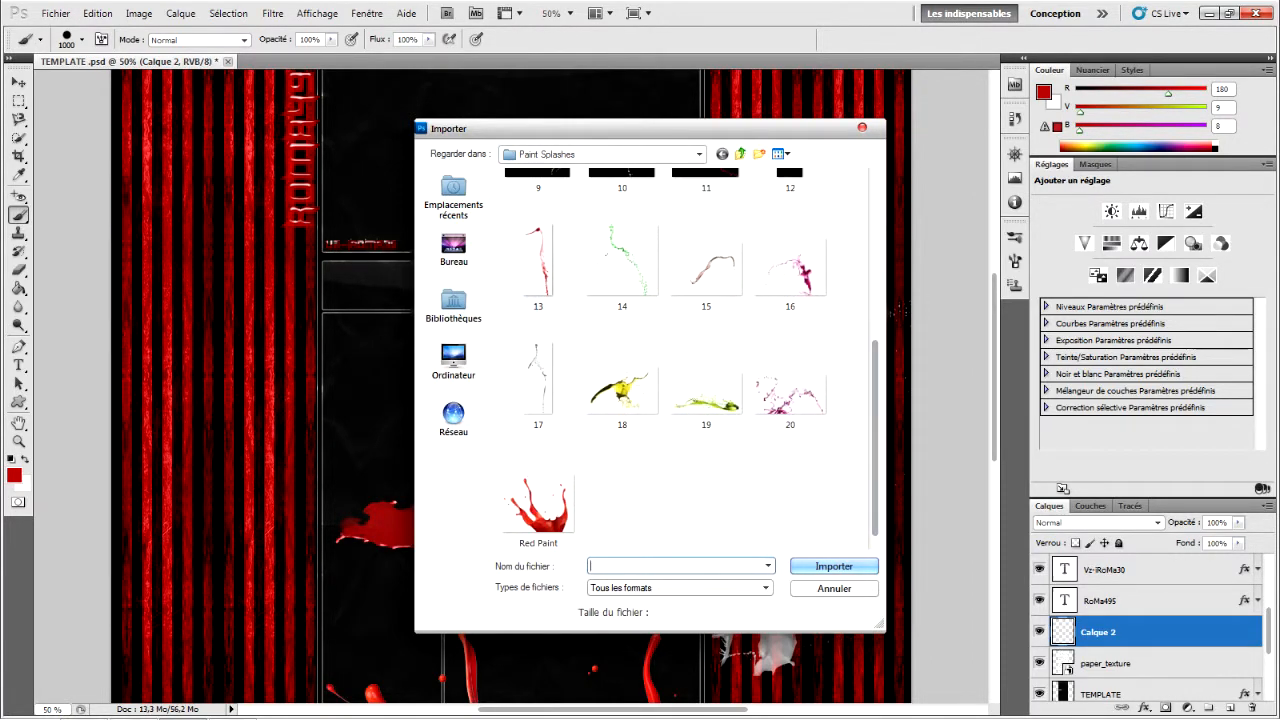
double_click(539, 265)
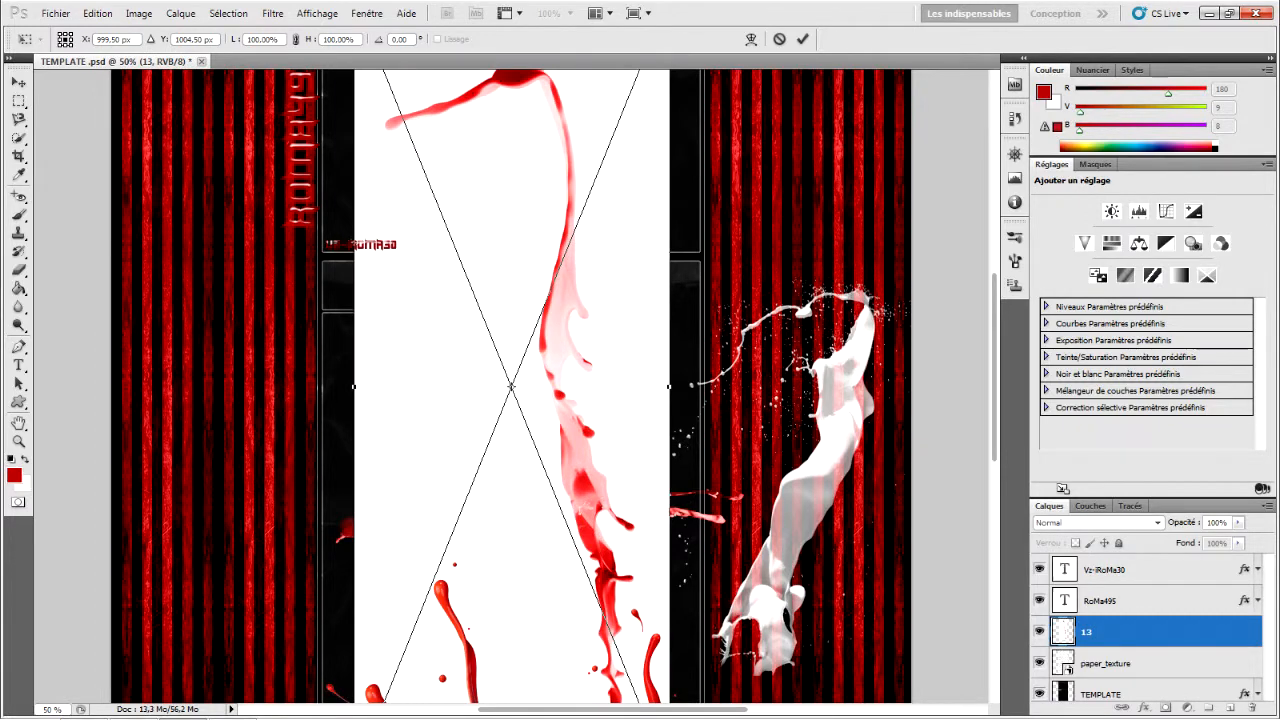
drag(511, 386, 425, 542)
drag(397, 560, 361, 580)
Step: Try several blend modes on imported image 13, including Eclaircir and Superposition, and settle on Obscurcir
click(1098, 523)
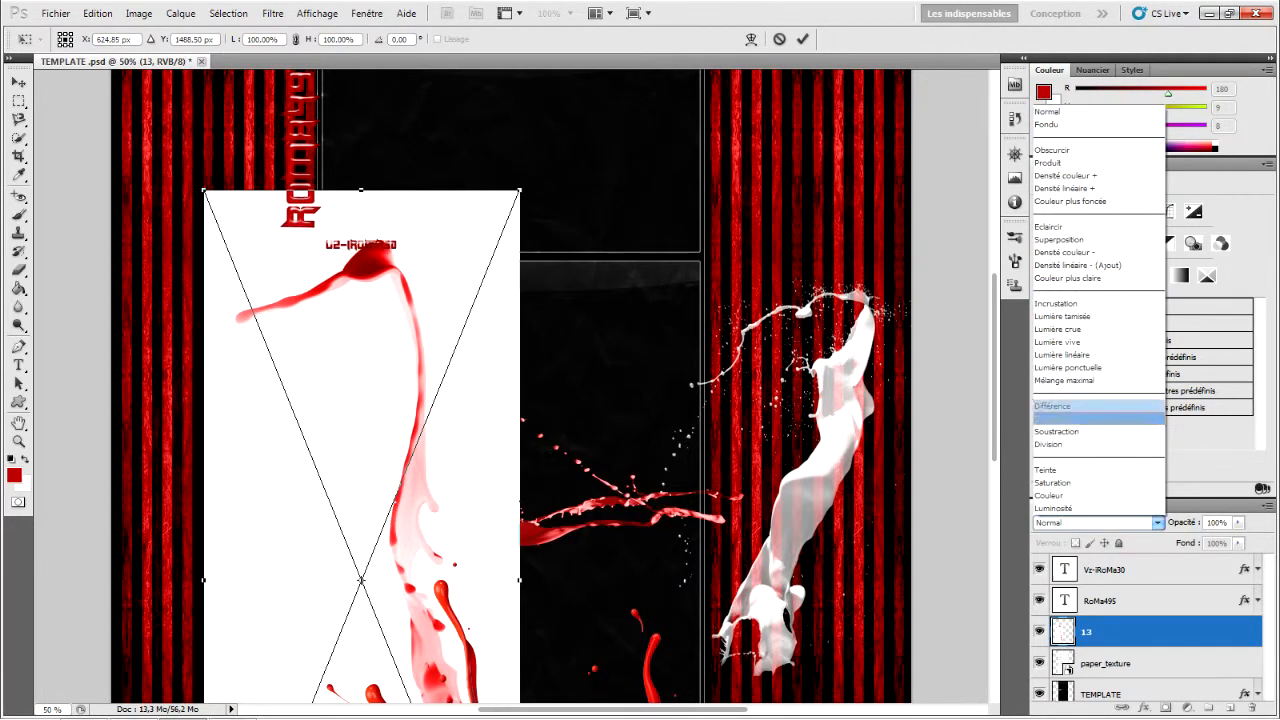
click(1098, 227)
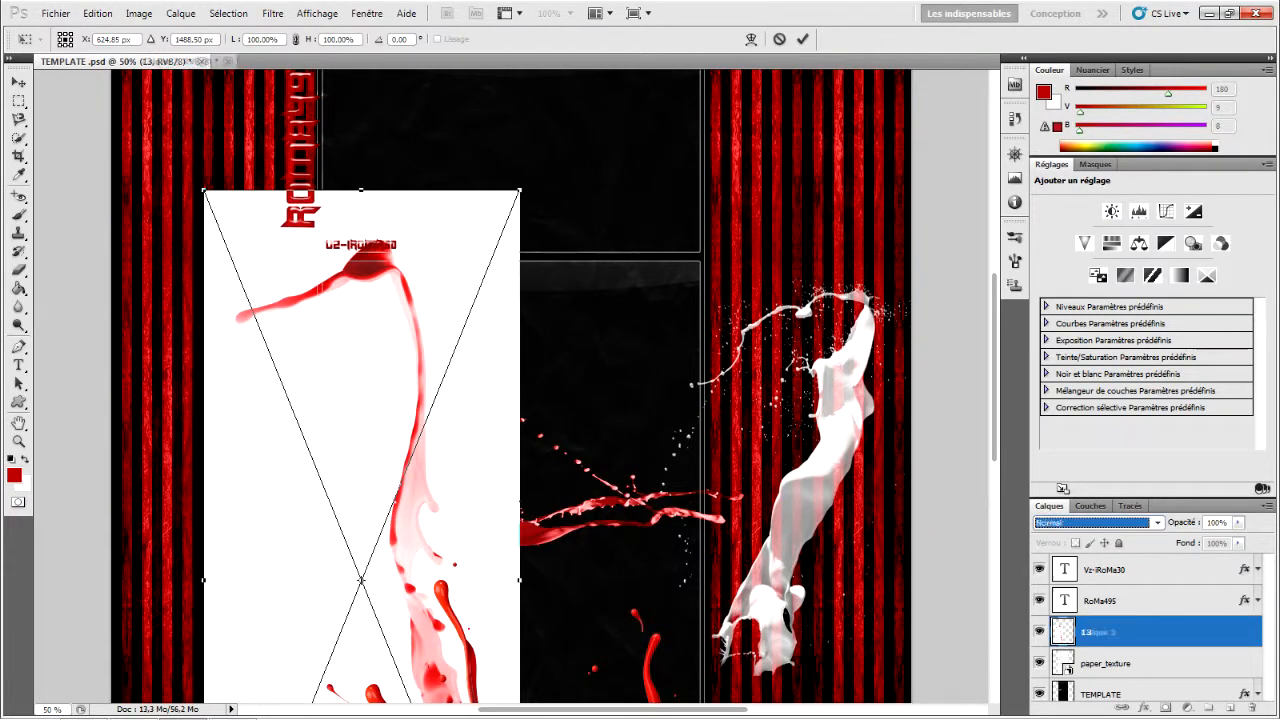
click(1098, 523)
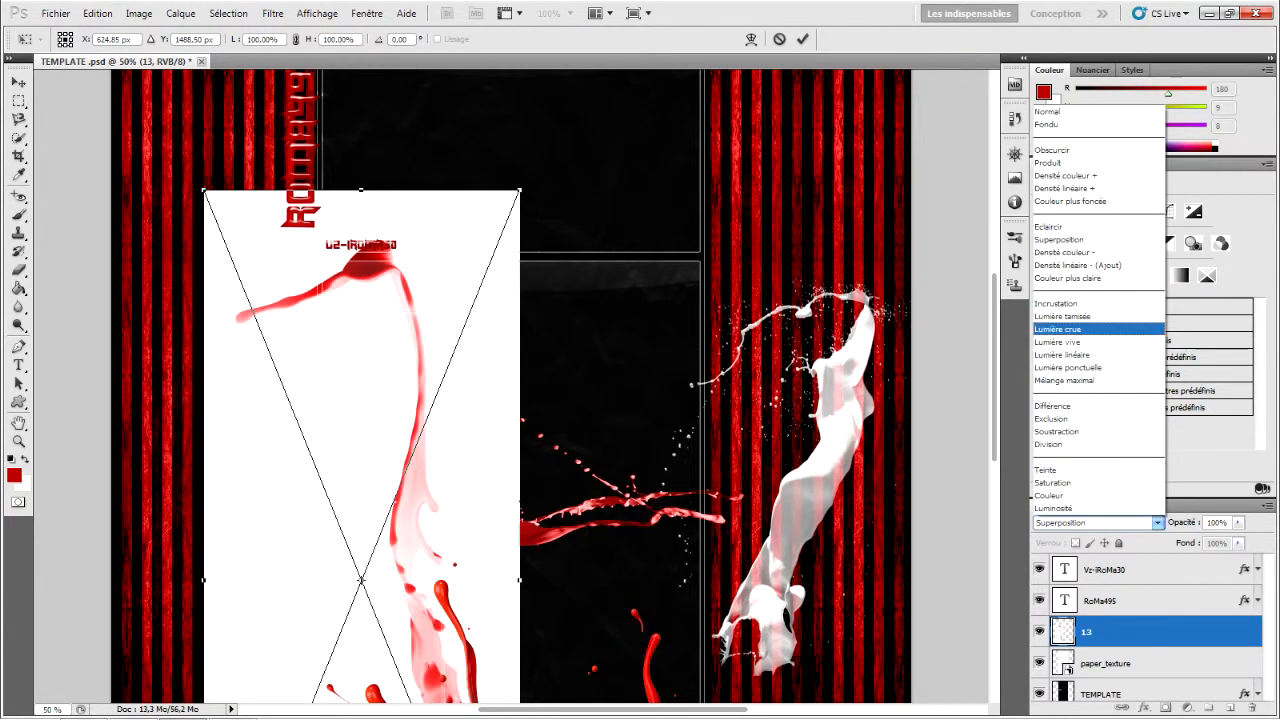
key(Return)
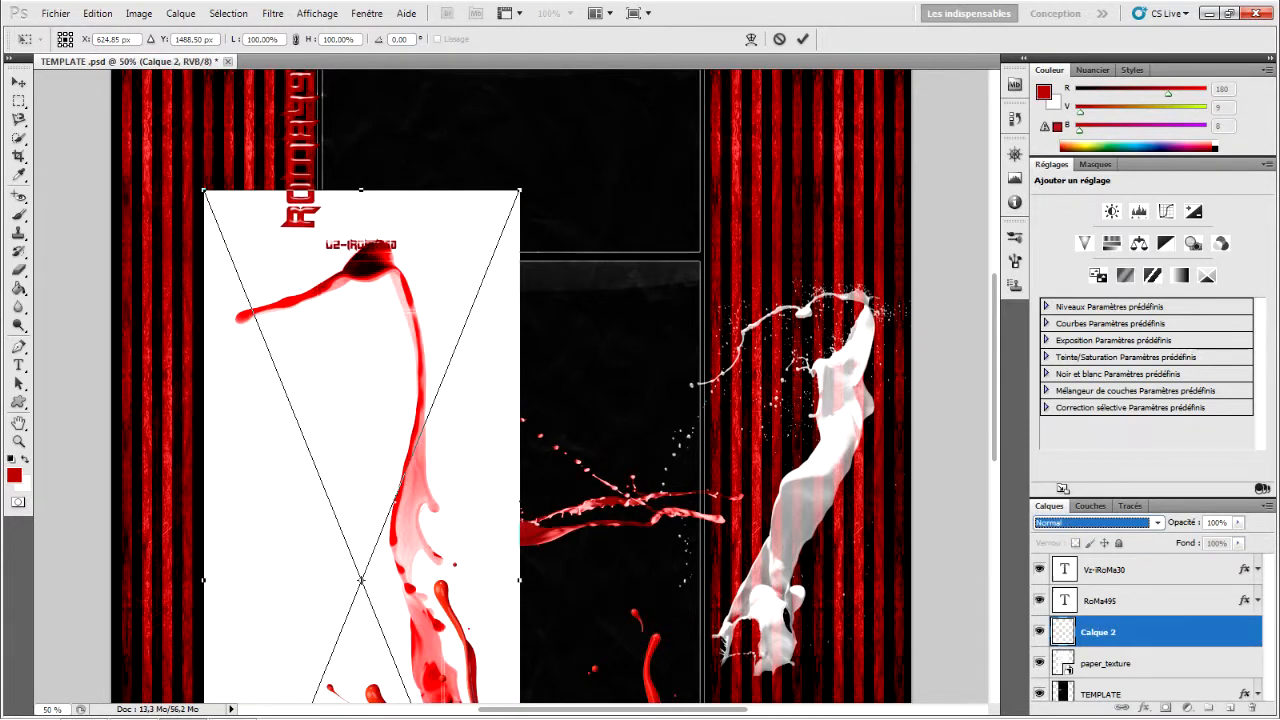
key(Up)
key(Up)
key(Up)
key(Up)
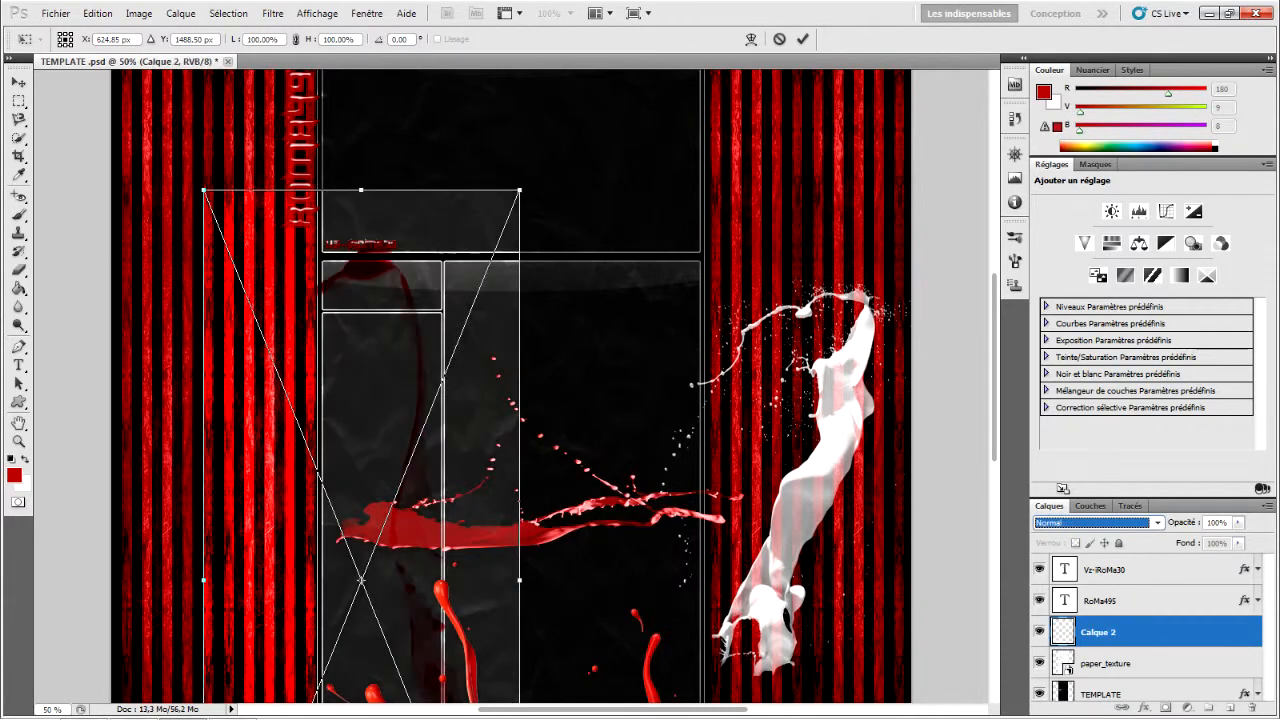
key(Up)
key(Up)
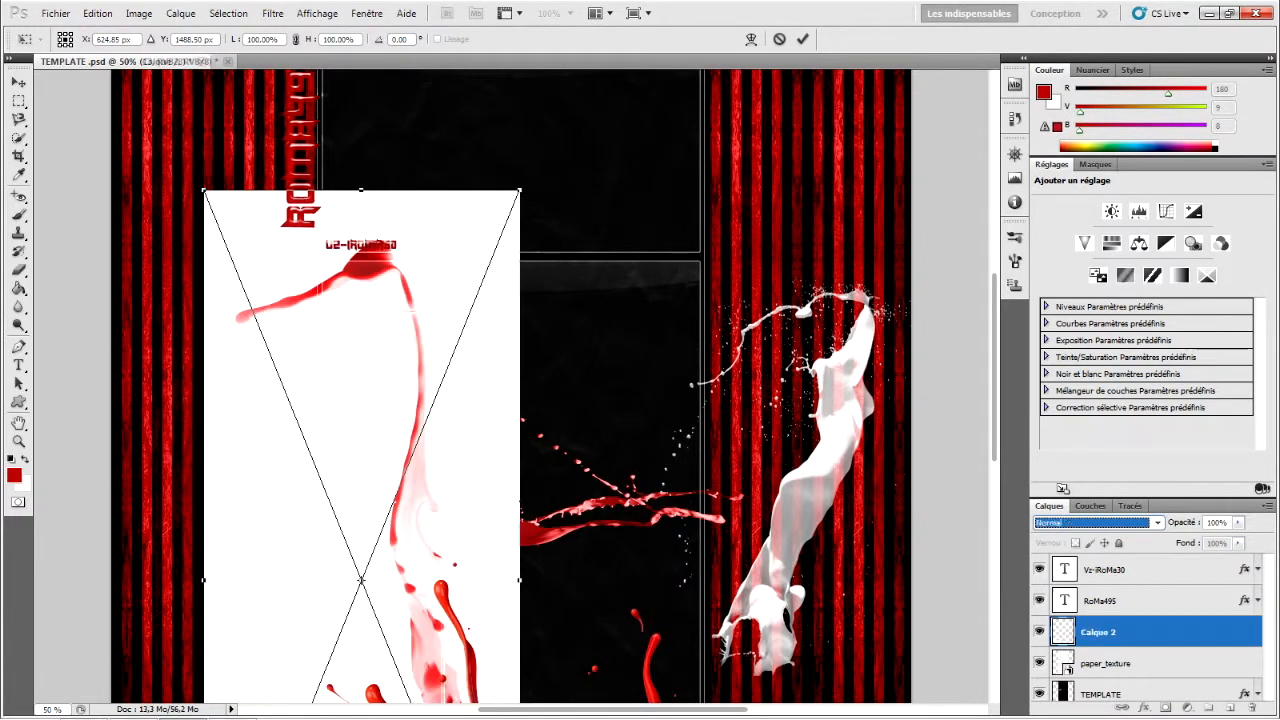
key(Down)
key(Down)
key(Down)
key(Down)
key(Down)
key(Down)
key(Down)
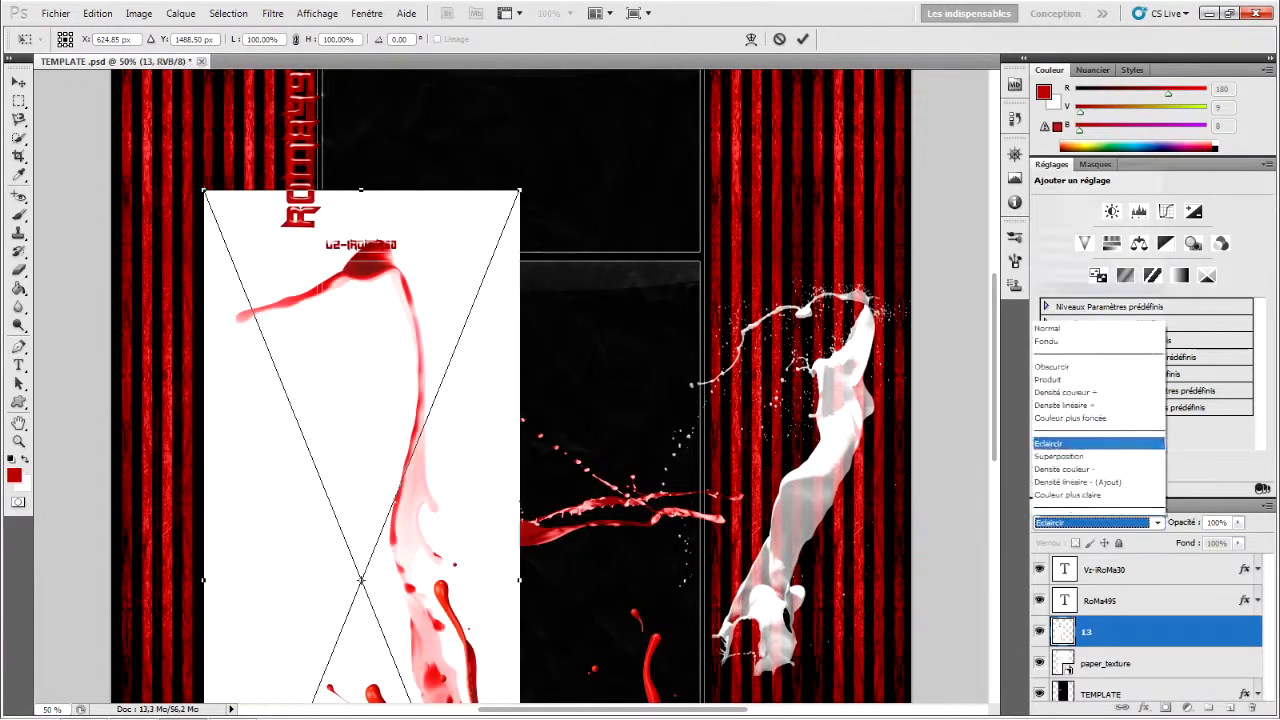
key(Up)
key(Up)
key(Up)
key(Up)
key(Up)
key(Return)
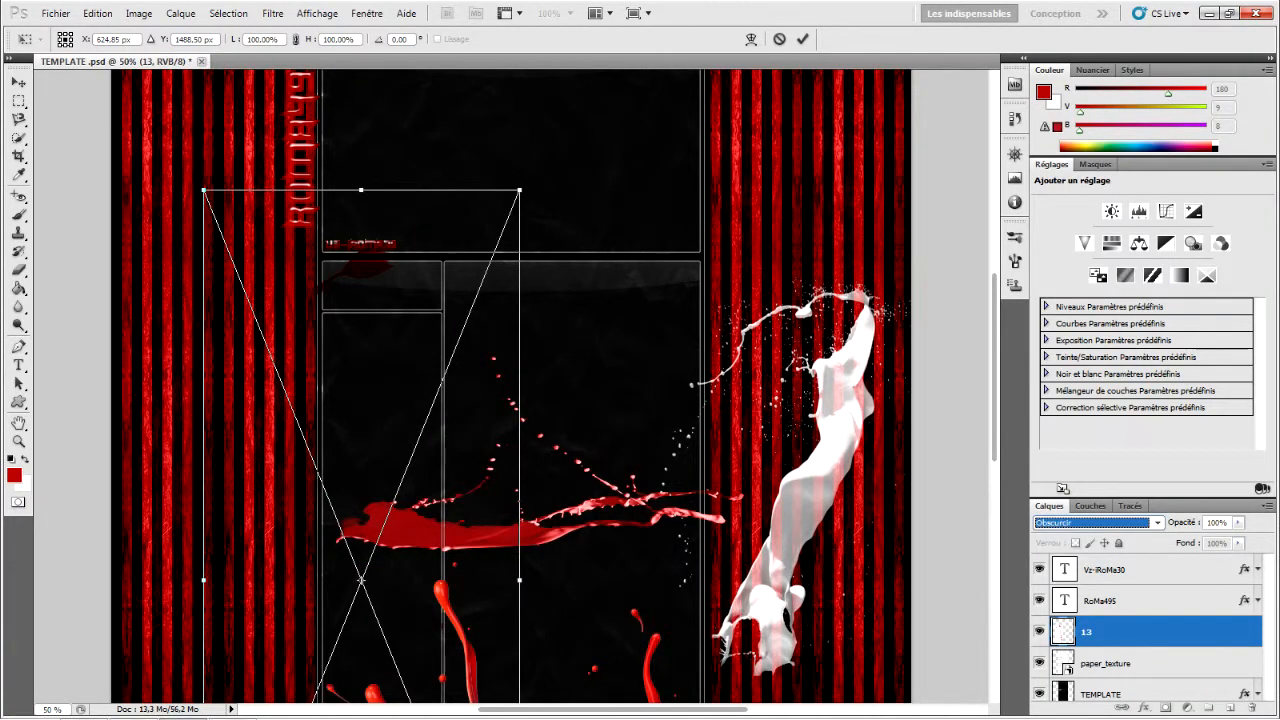
Step: Move image 13 to about X 555 px, Y 1375 px and try the Soustraction and Différence blend modes on it
drag(361, 579, 335, 535)
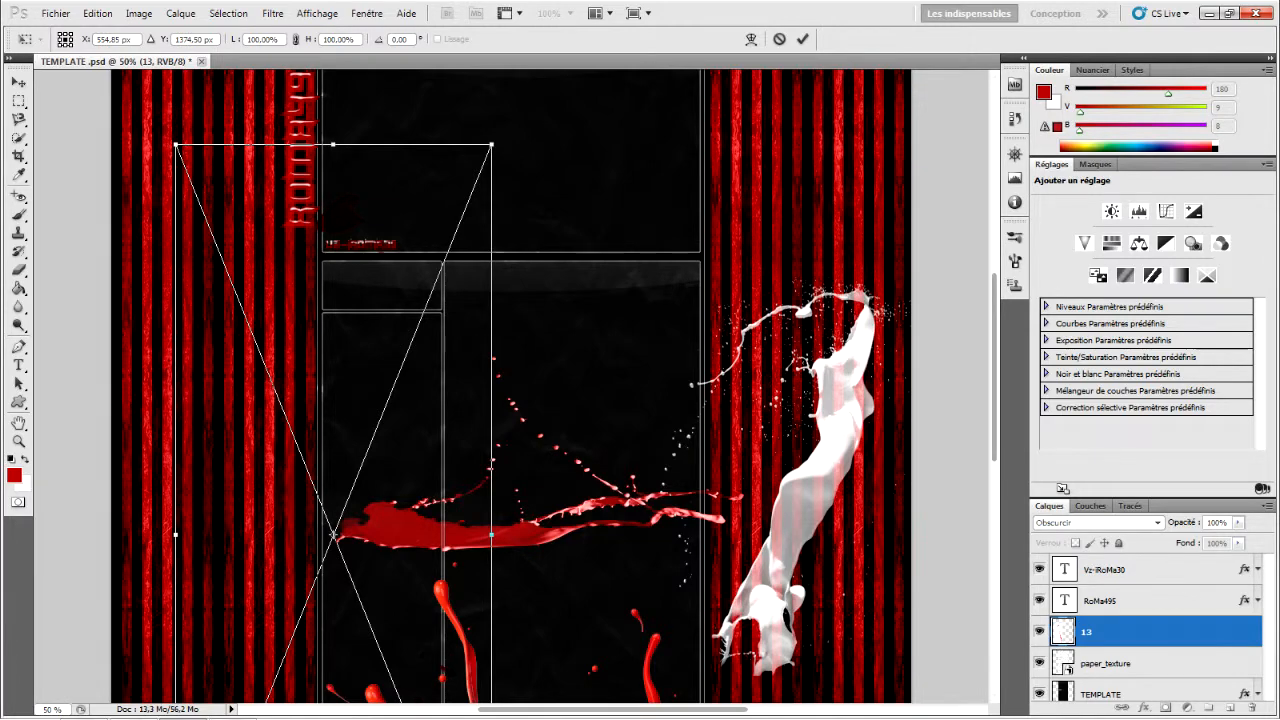
click(1097, 522)
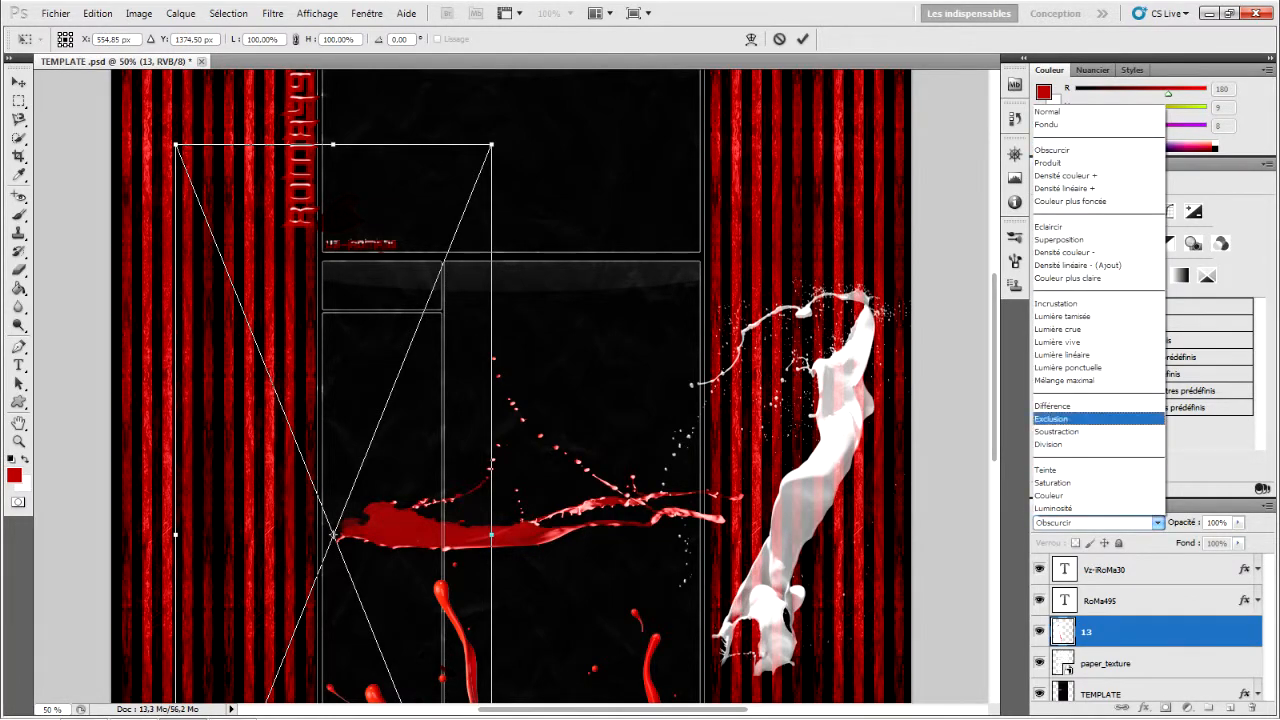
click(1080, 407)
scroll(1097, 522, down, 2)
click(1097, 522)
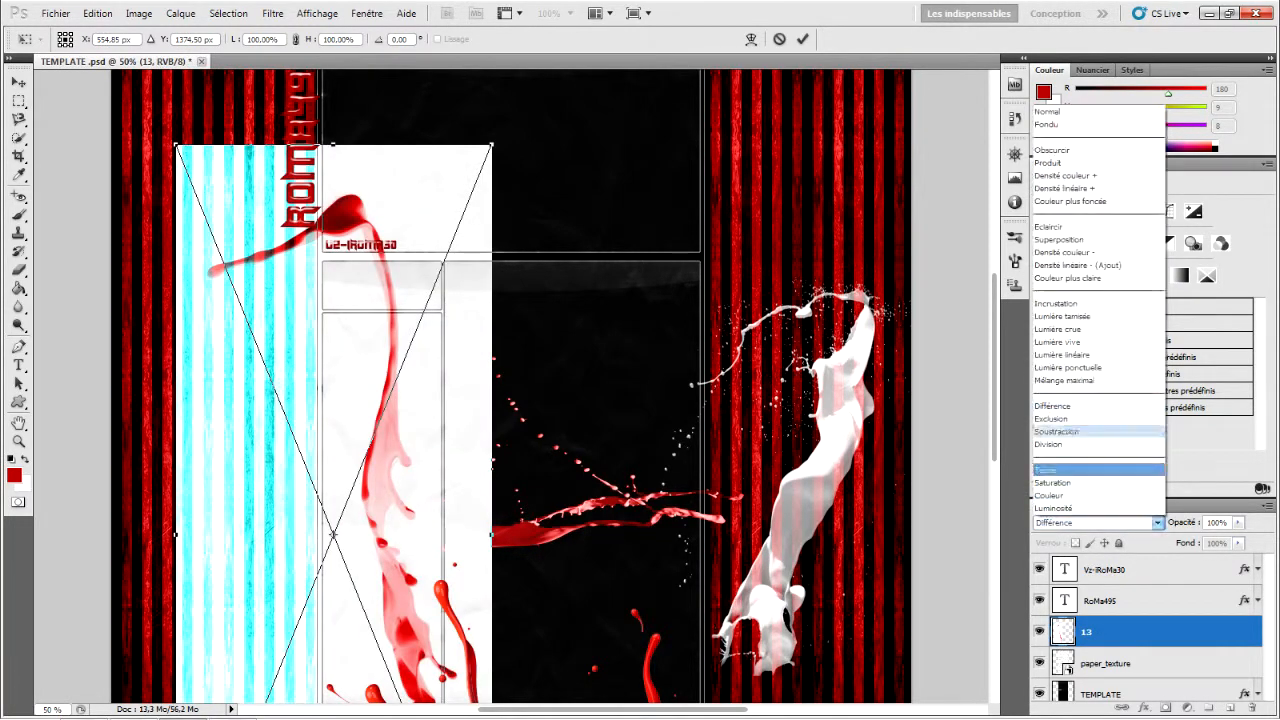
click(1080, 469)
click(1097, 522)
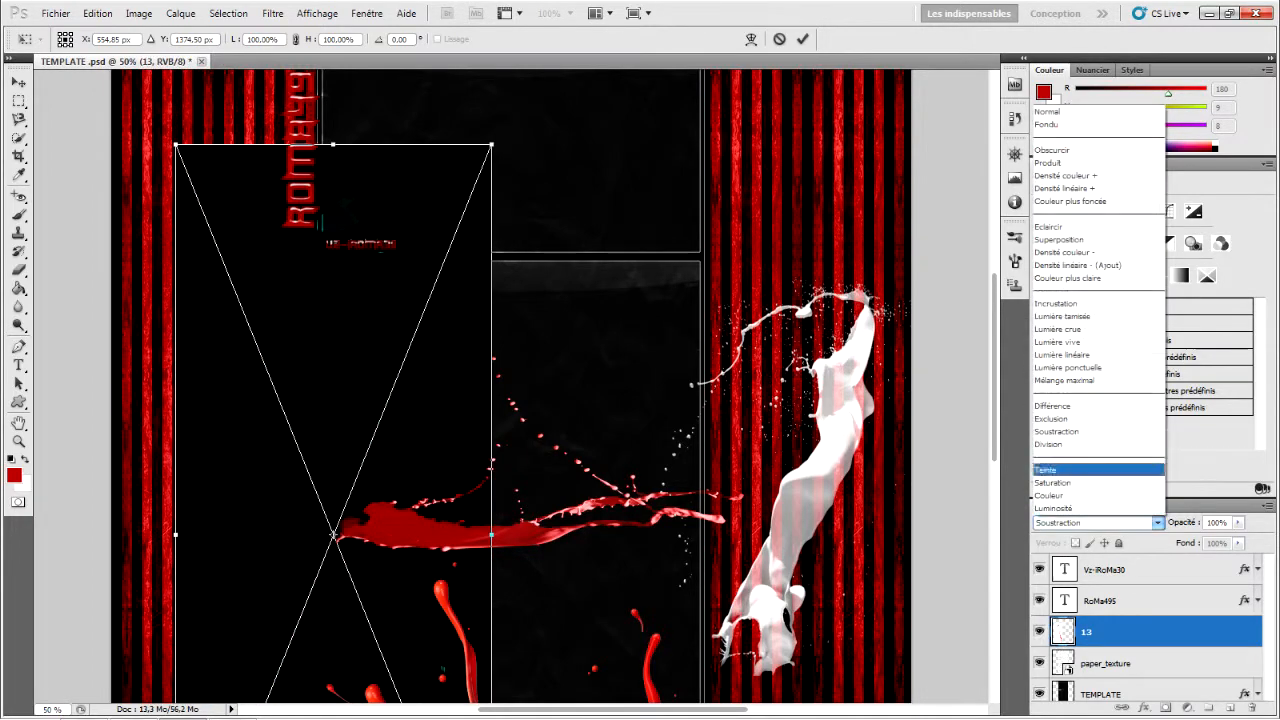
click(1060, 406)
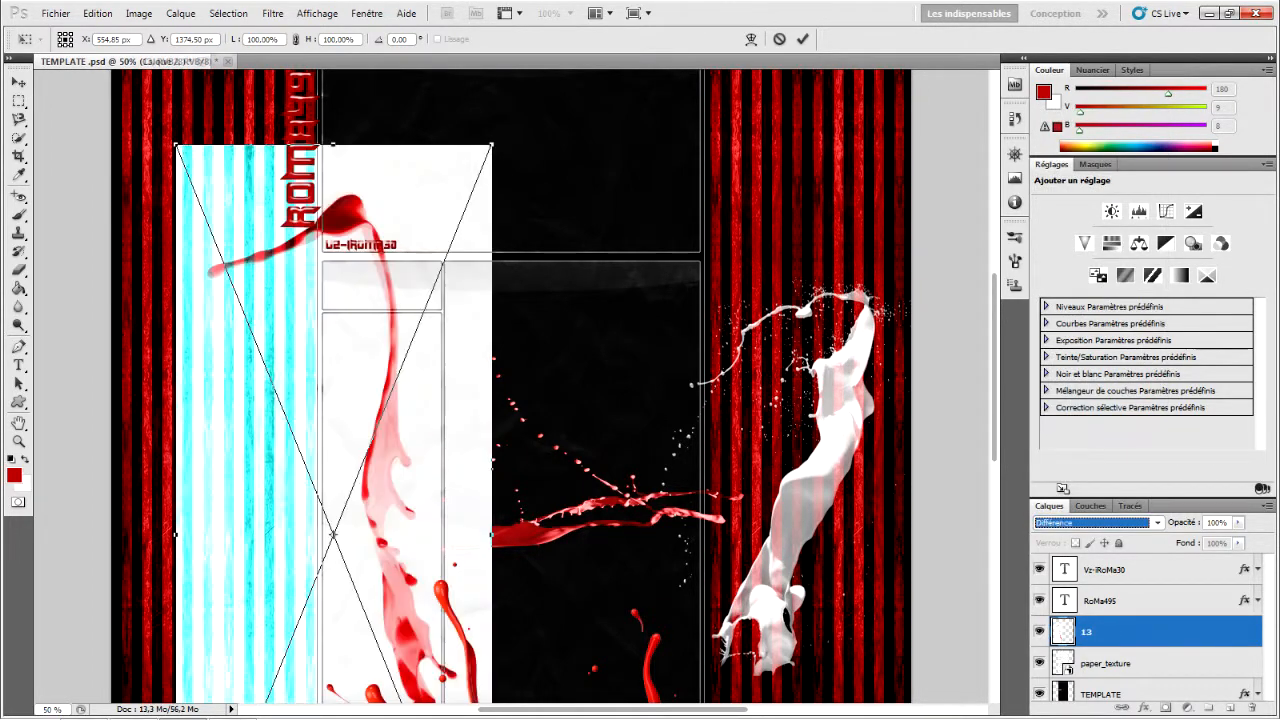
Step: Try the Division and Saturation blend modes on image 13, and set it to Incrustation
click(1097, 522)
click(1048, 443)
click(1097, 522)
key(Down)
key(Down)
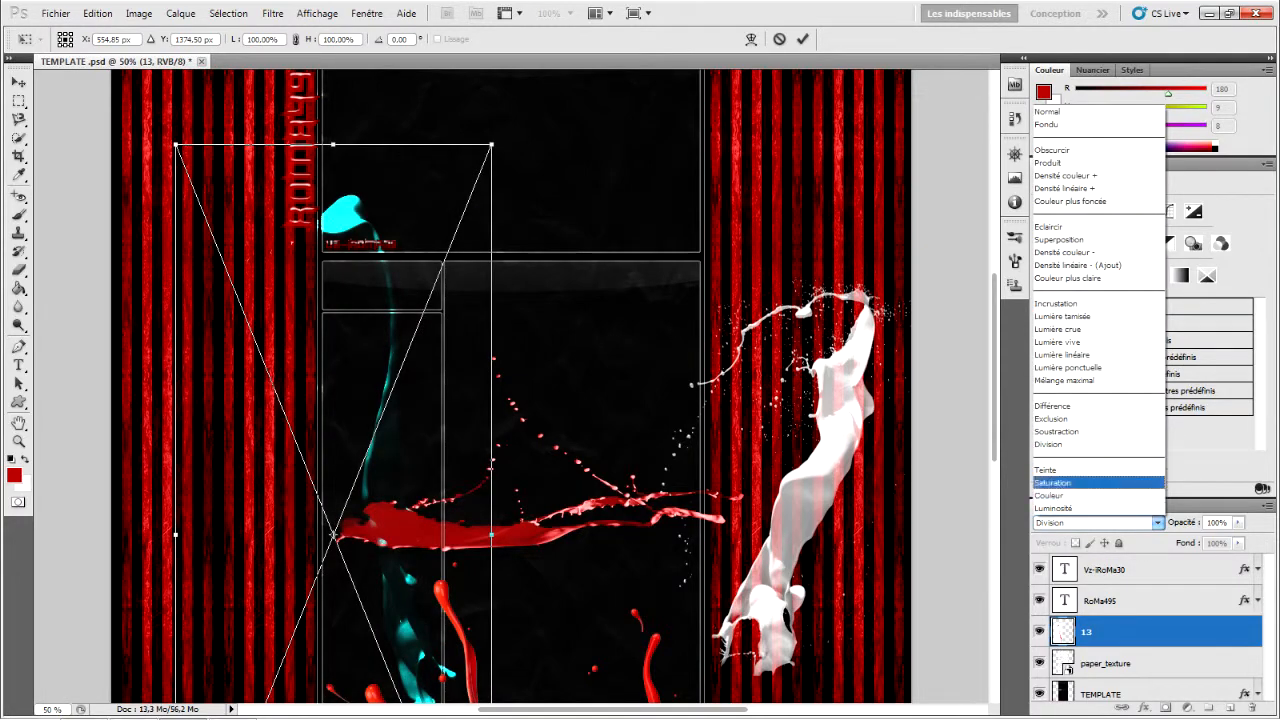
key(Return)
click(1097, 522)
key(Up)
key(Return)
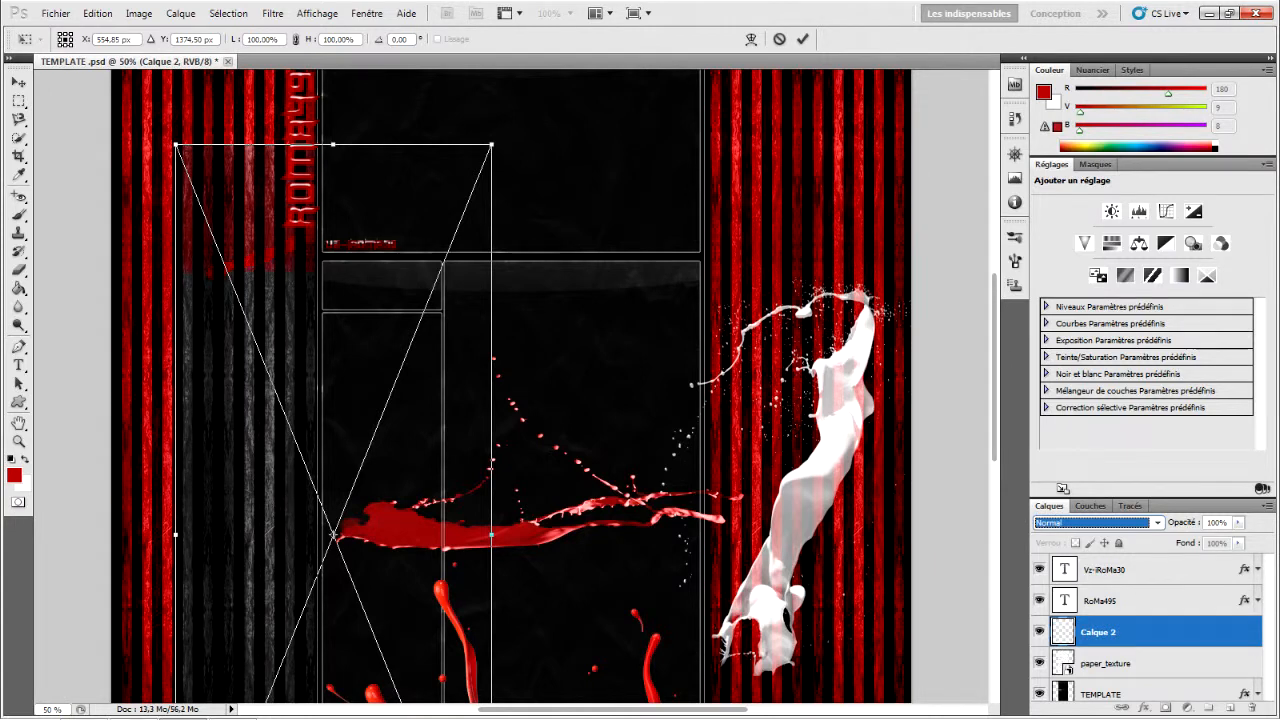
click(1097, 522)
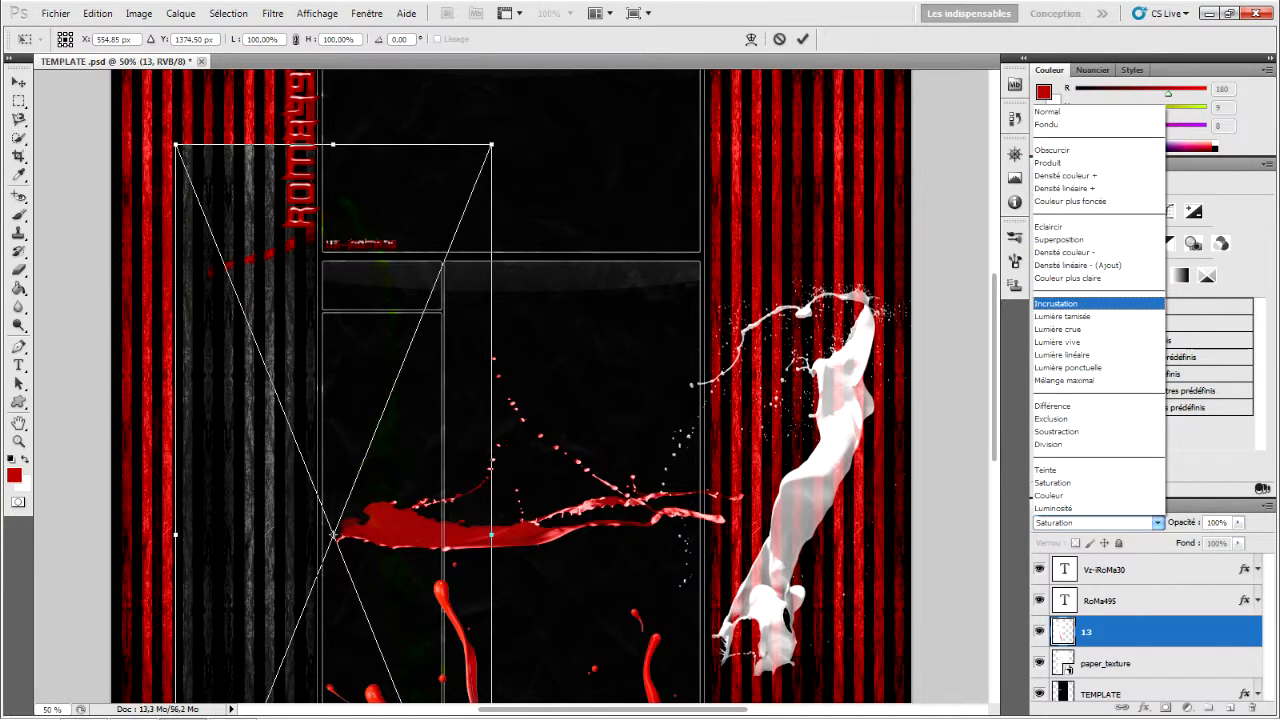
click(1056, 303)
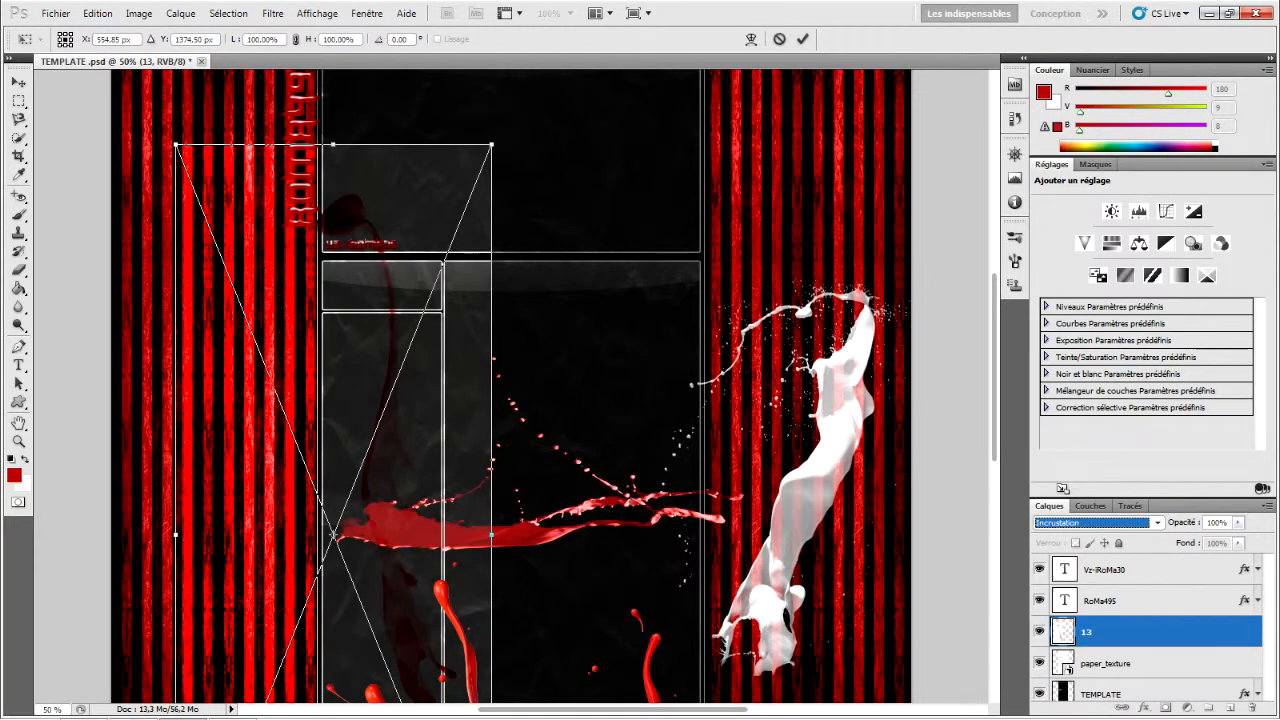
Step: Shift image 13 horizontally onto the left striped area and discard its import
key(shift+Left)
key(shift+Left)
key(shift+Left)
key(shift+Left)
key(shift+Left)
key(shift+Left)
key(shift+Left)
key(shift+Left)
key(shift+Left)
key(shift+Left)
key(shift+Left)
key(shift+Left)
key(shift+Left)
key(shift+Left)
key(shift+Left)
key(shift+Left)
key(shift+Left)
key(shift+Left)
key(shift+Left)
key(shift+Left)
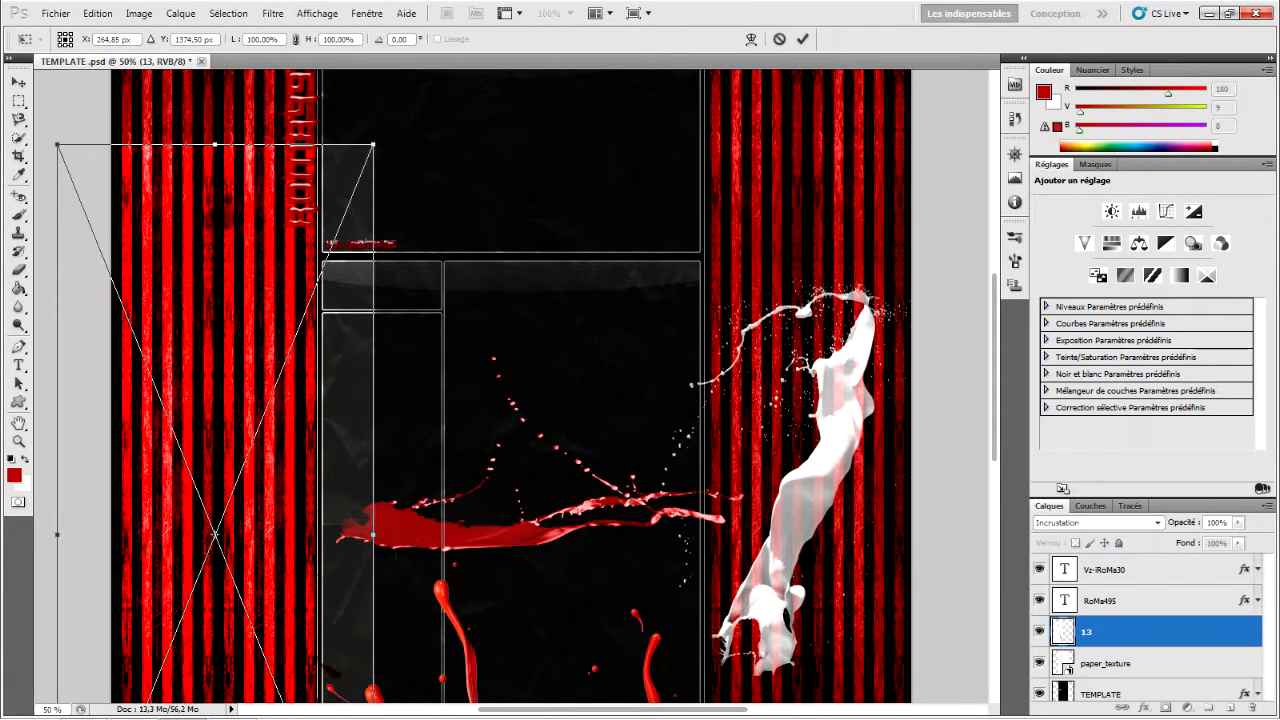
key(shift+Left)
key(shift+Left)
key(shift+Left)
key(shift+Left)
key(shift+Left)
key(shift+Left)
key(shift+Left)
key(shift+Left)
key(shift+Left)
key(Return)
key(b)
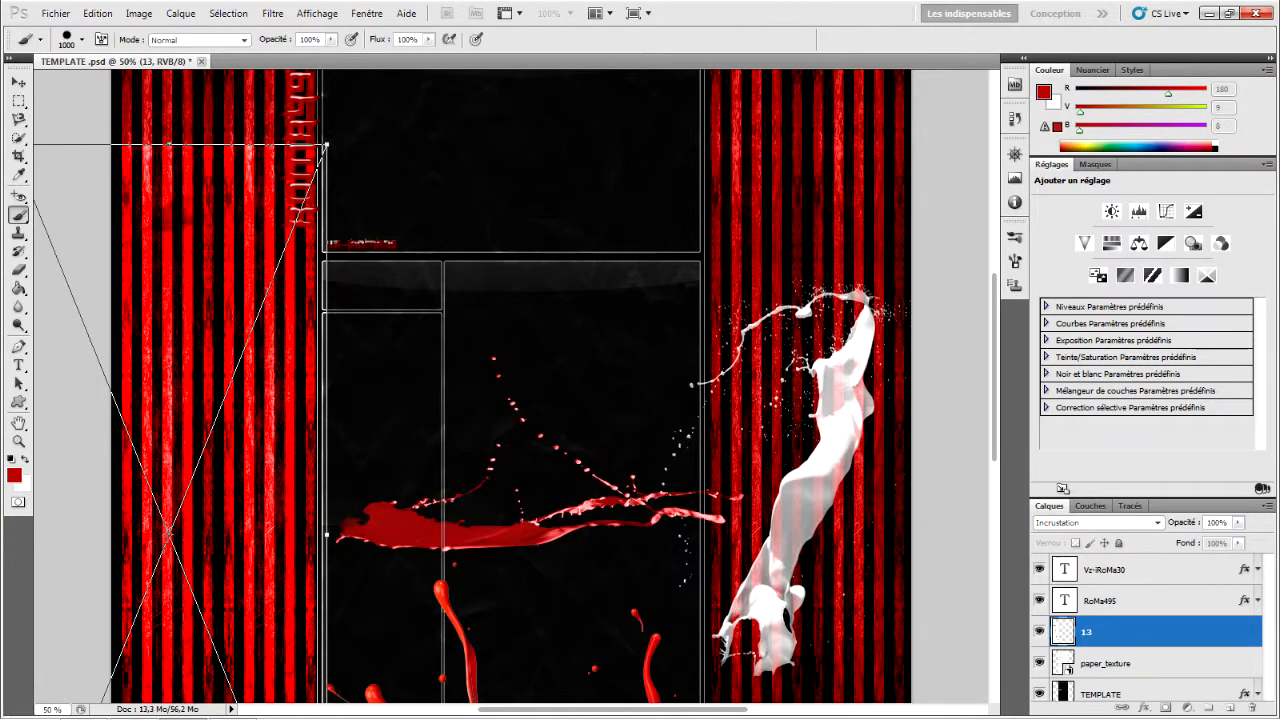
key(ctrl+z)
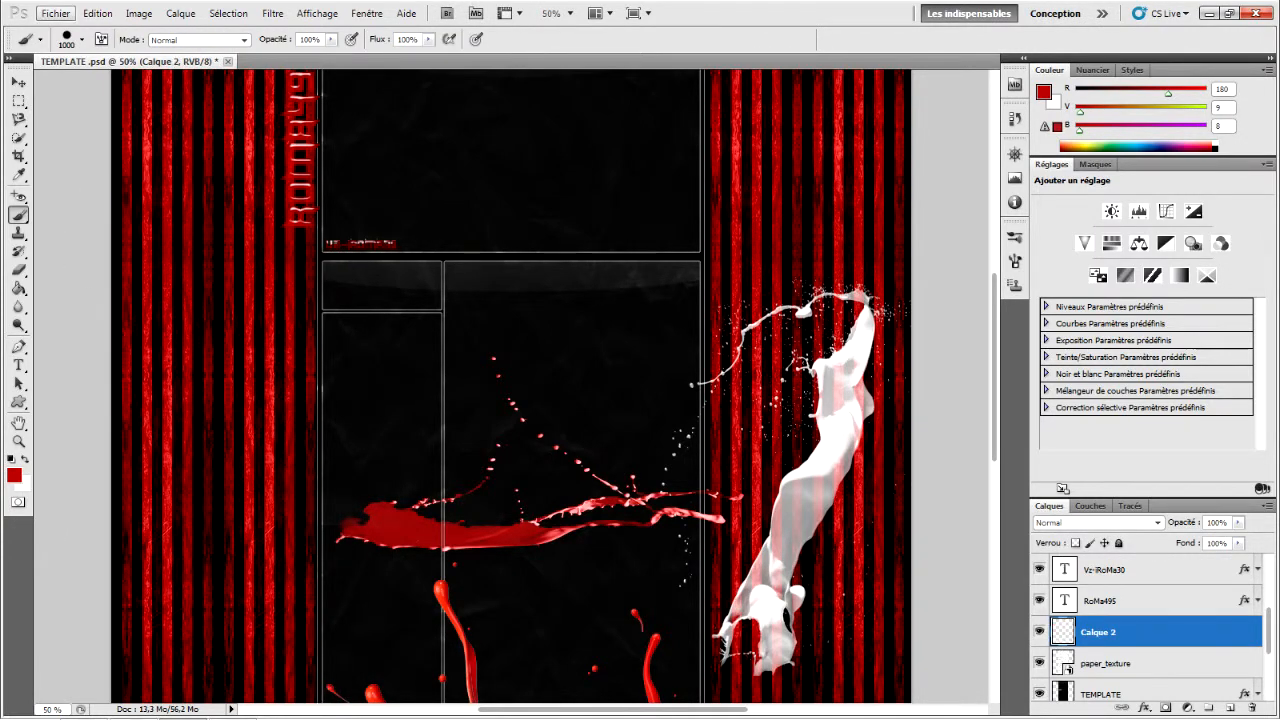
Step: Import Flare 4 (3) from the Flares folder and move it to about X 803 px, Y 807 px, over the small name text
key(Down)
key(Down)
key(Down)
key(Down)
key(Down)
key(Down)
key(Down)
key(Down)
key(Down)
key(Down)
key(Down)
key(Down)
key(Down)
key(Down)
key(Down)
key(Down)
key(Down)
key(Return)
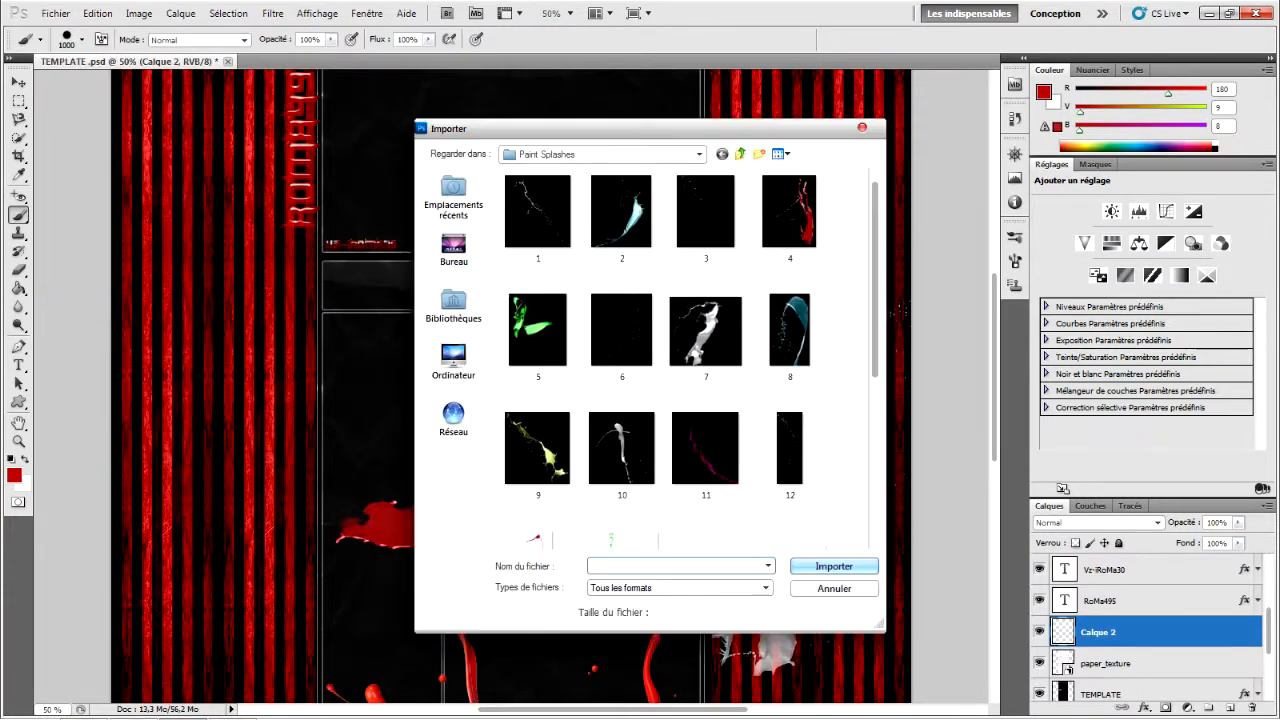
click(740, 153)
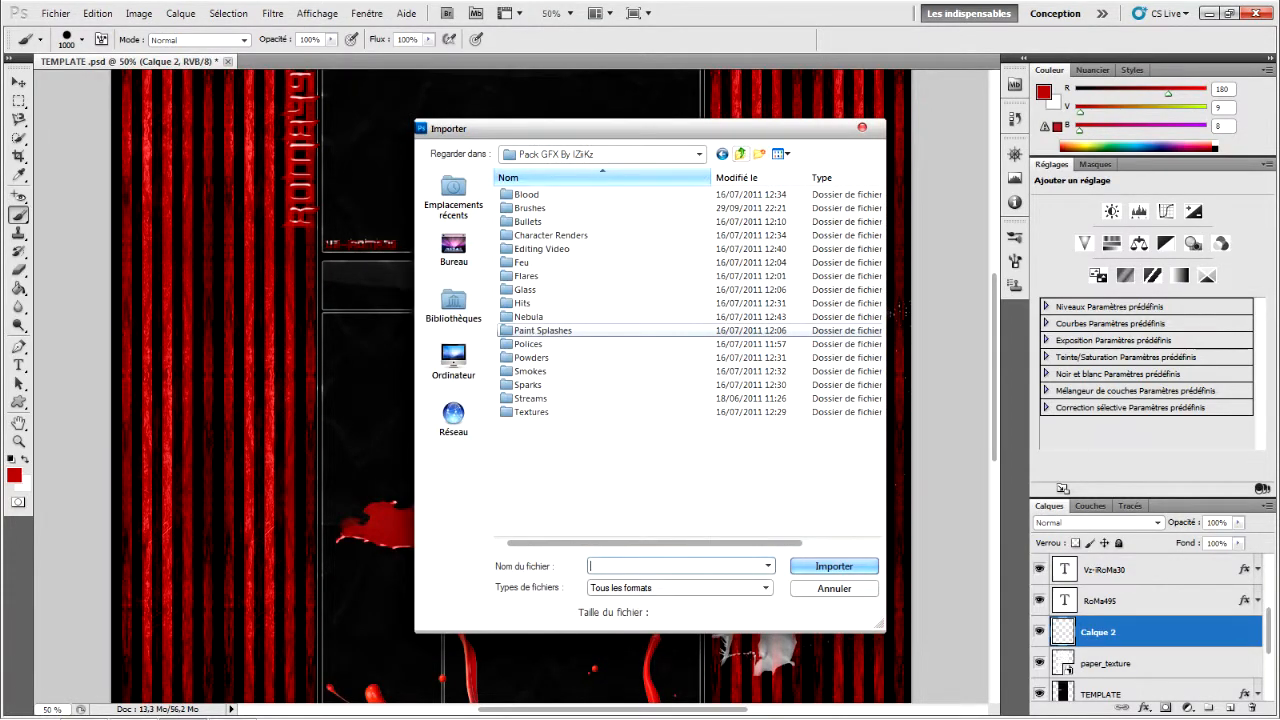
double_click(526, 276)
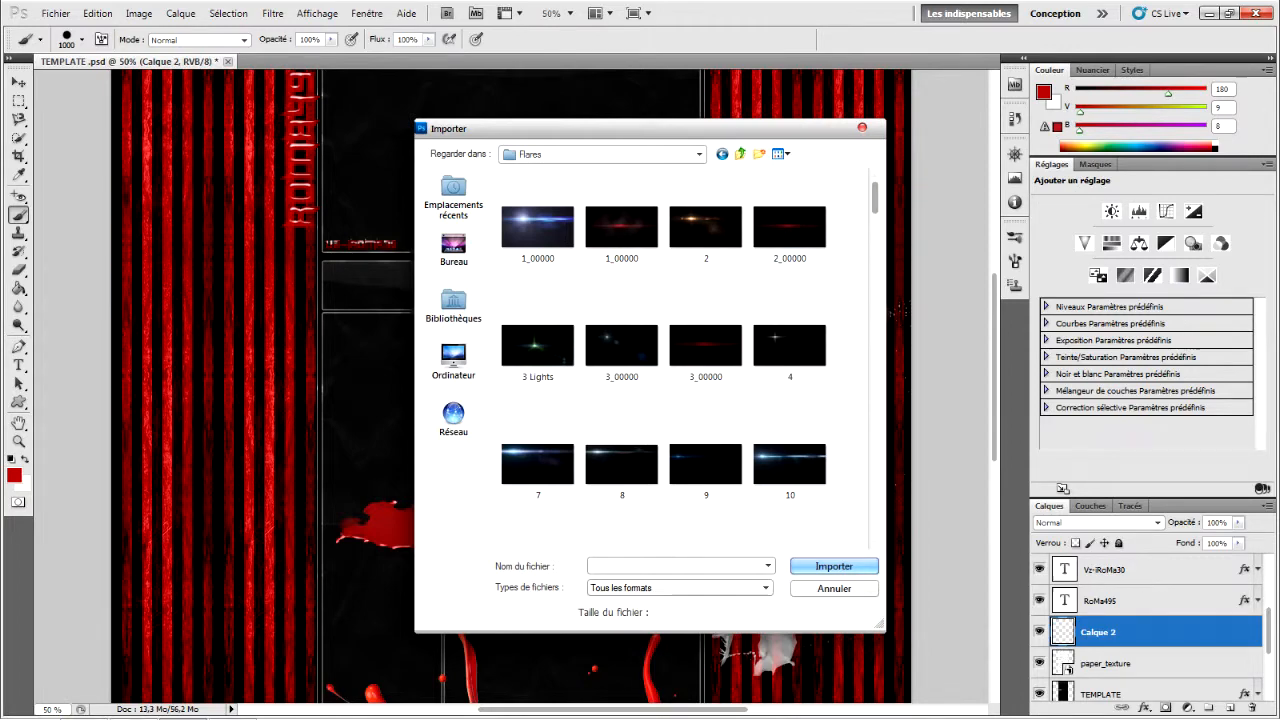
scroll(665, 350, down, 10)
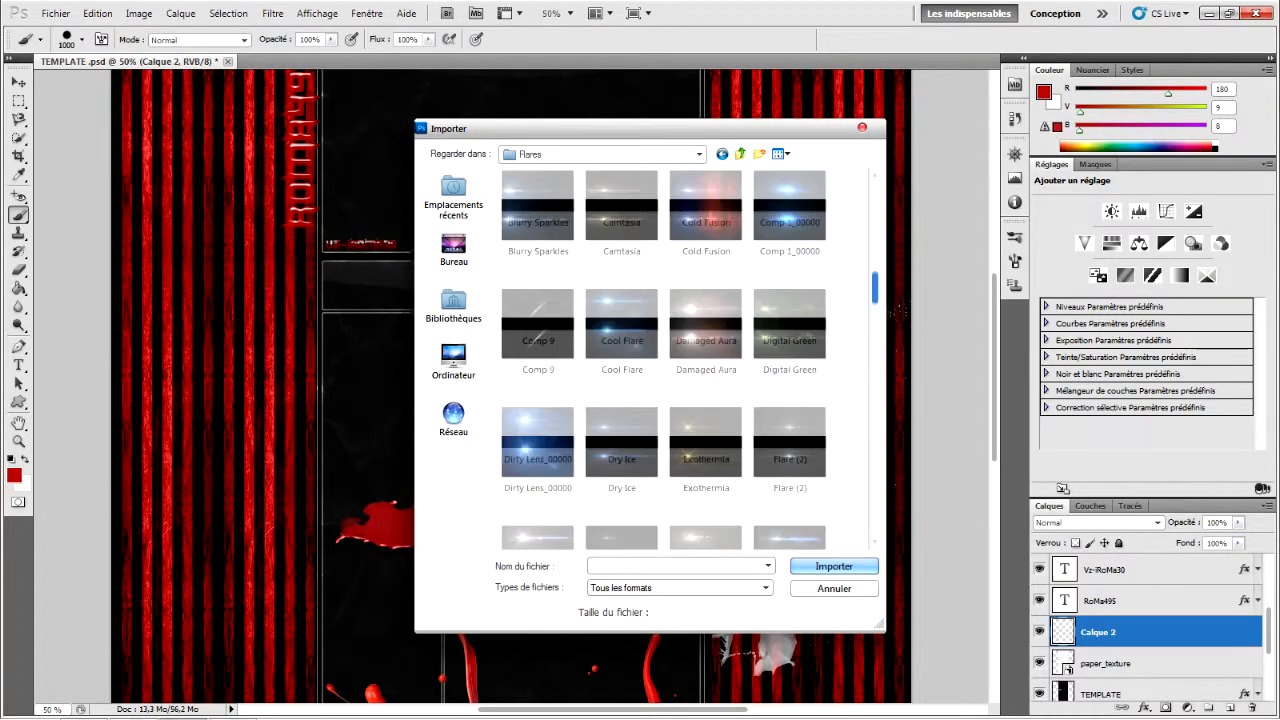
scroll(665, 350, down, 4)
double_click(786, 232)
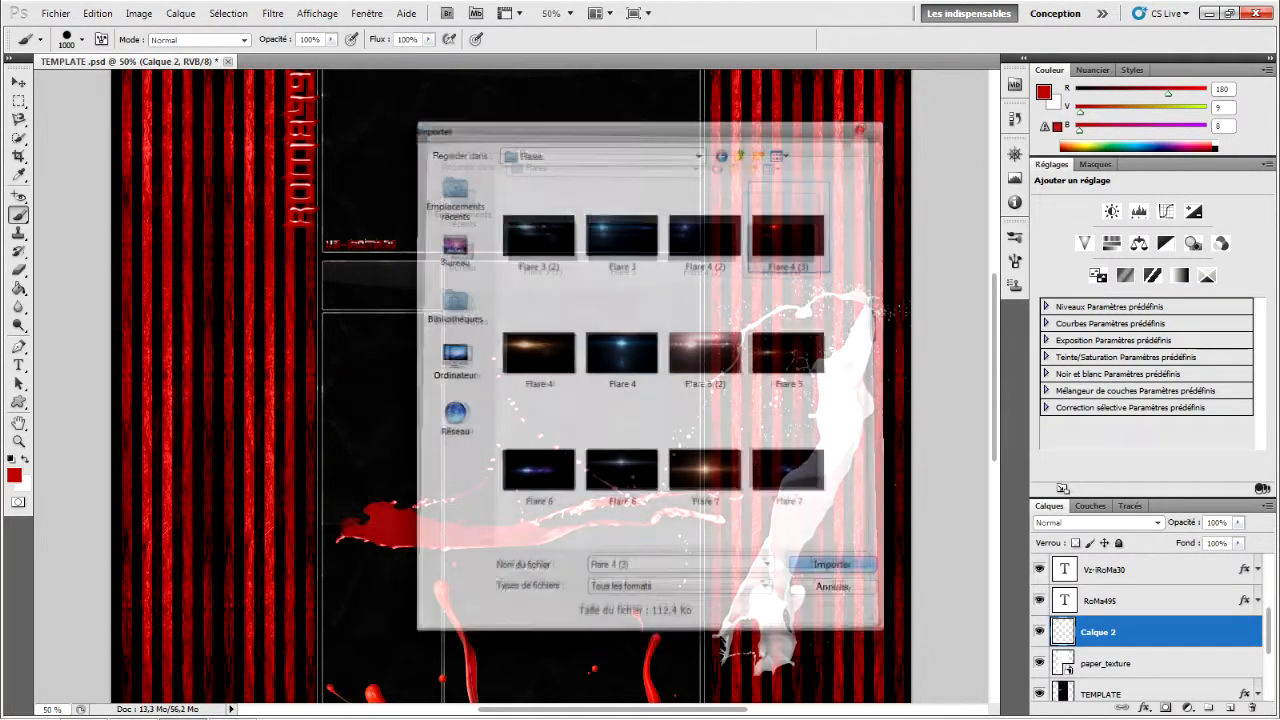
drag(331, 325, 252, 247)
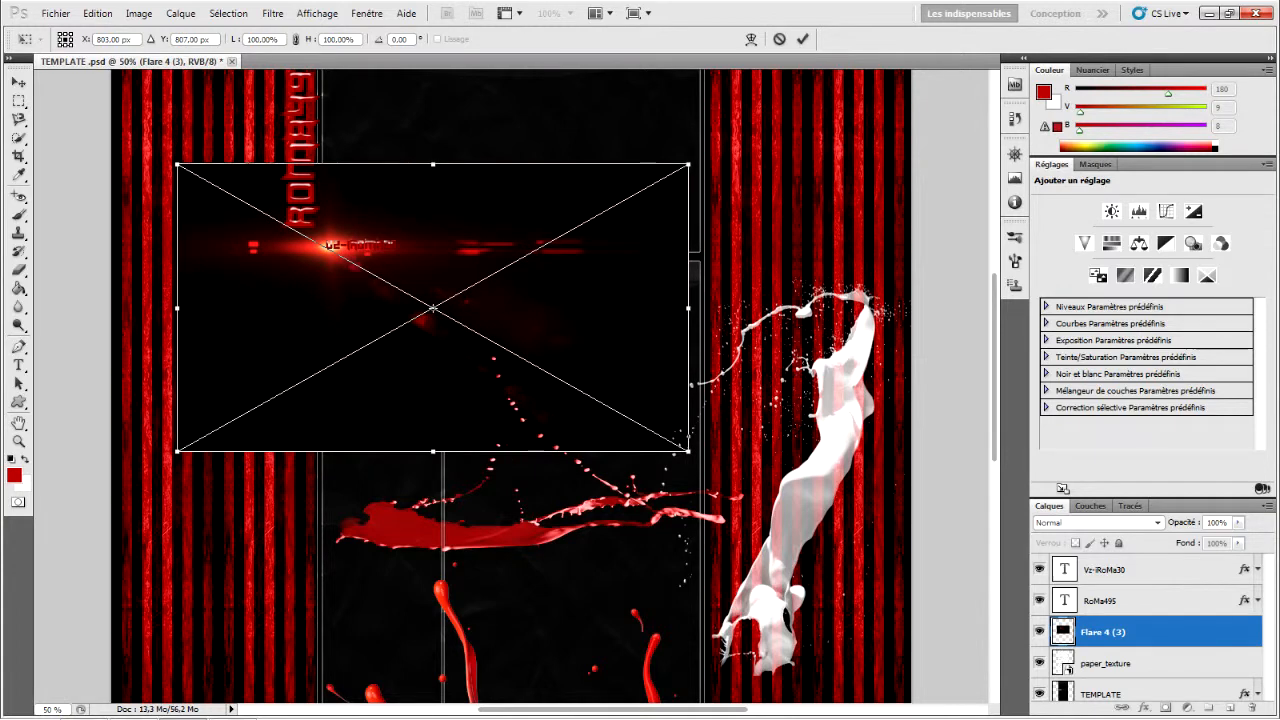
Step: Set the flare's blend mode to Eclaircir and place it at about X 713 px, Y 825 px, with its glow beside the small name text
click(1097, 522)
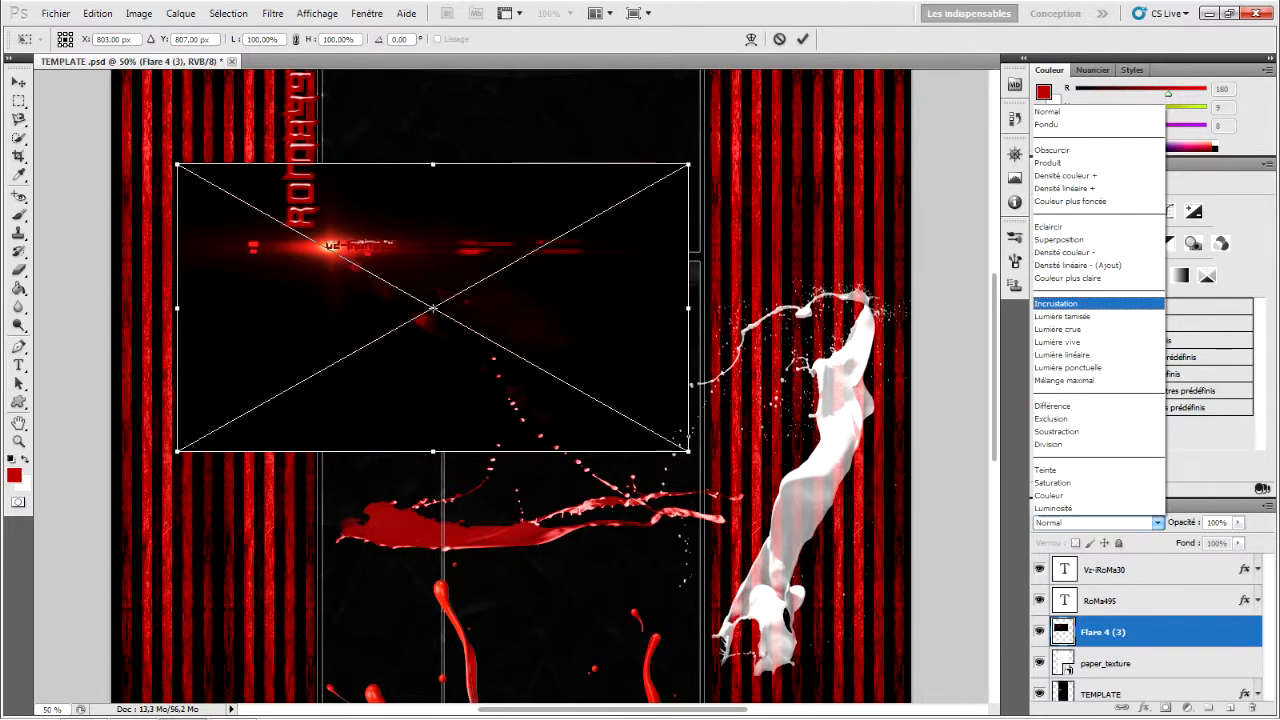
click(1056, 303)
click(1097, 522)
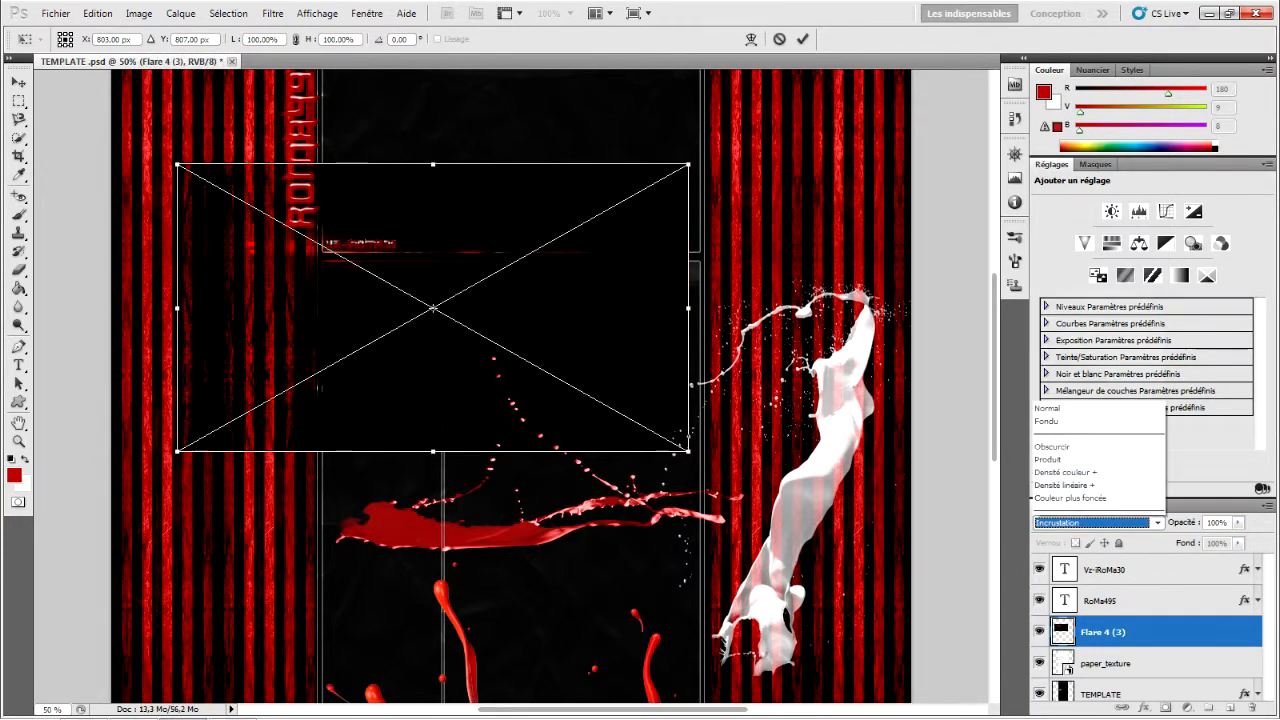
click(1056, 234)
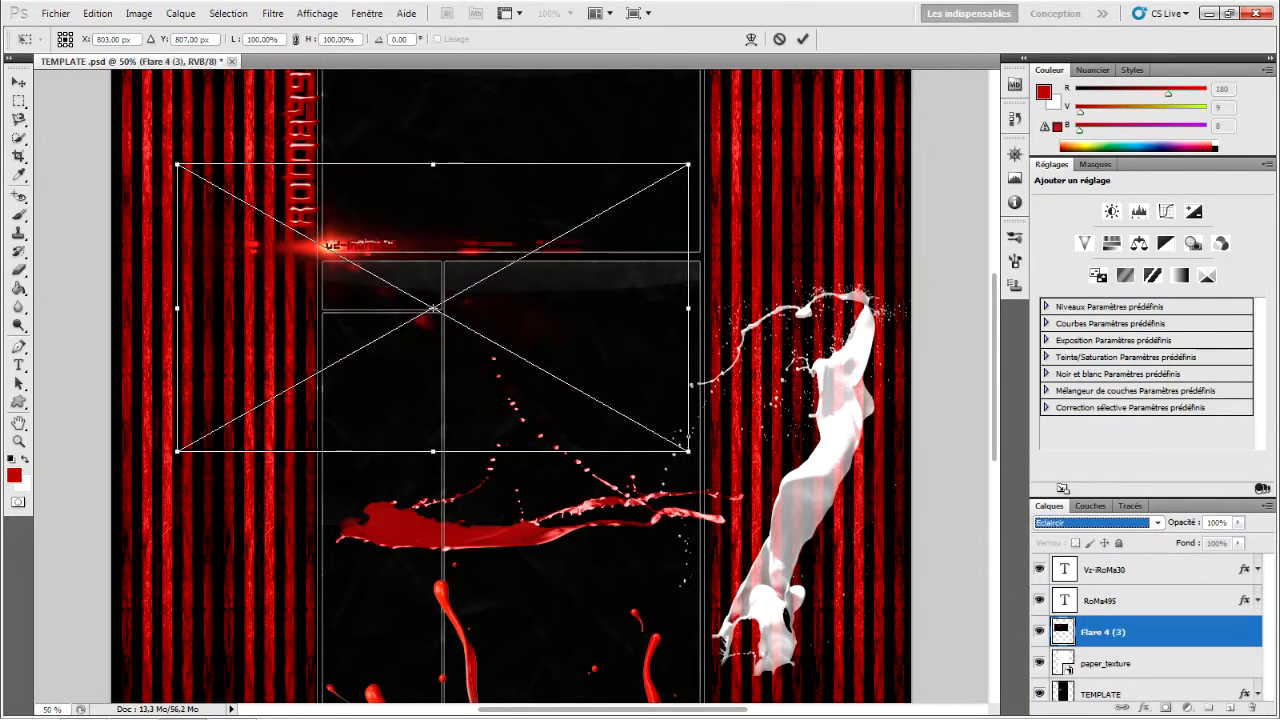
drag(433, 308, 396, 317)
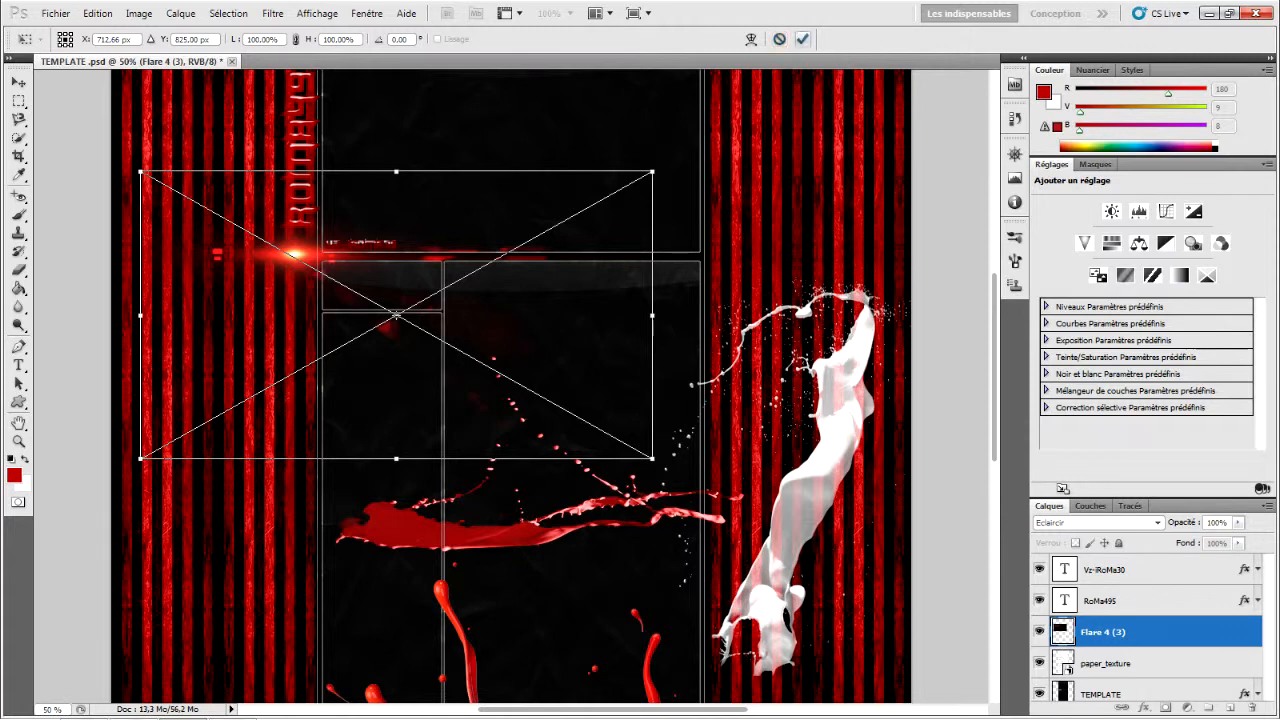
key(Return)
key(b)
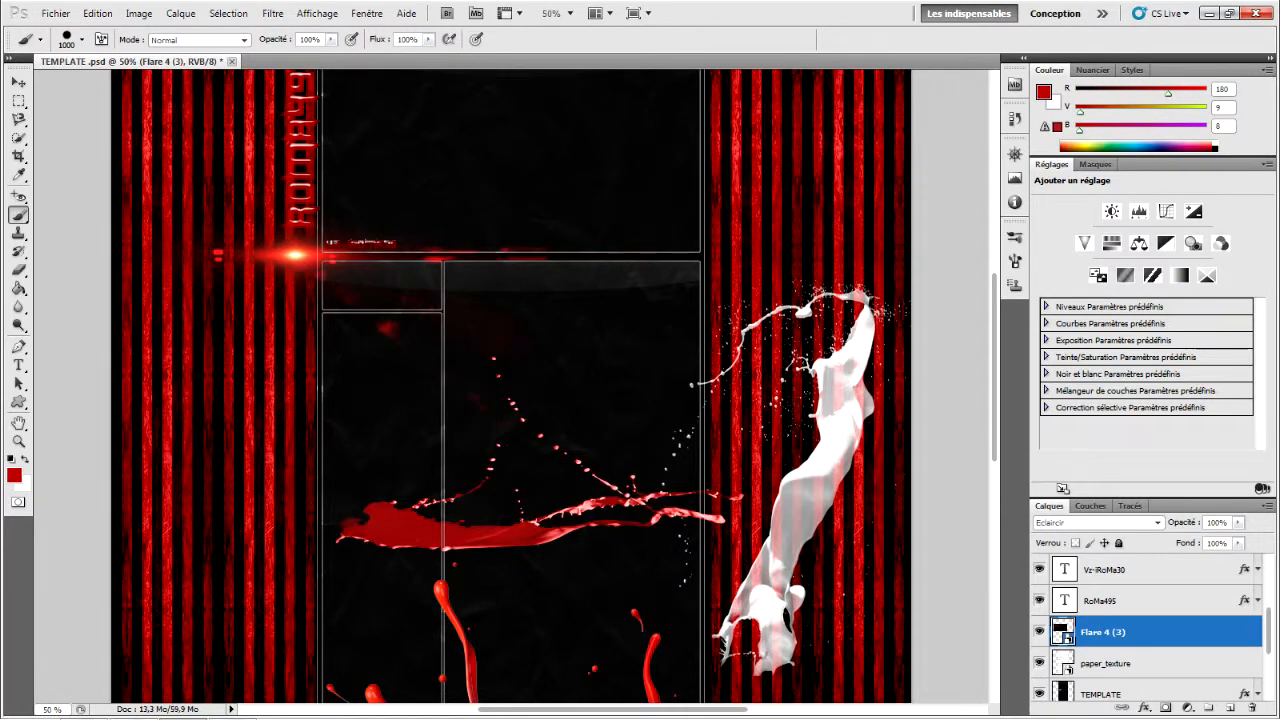
Step: Set the rotation of the red splash on layer 4 to 0° and move it to about X 958 px, Y 825 px
scroll(1150, 627, down, 3)
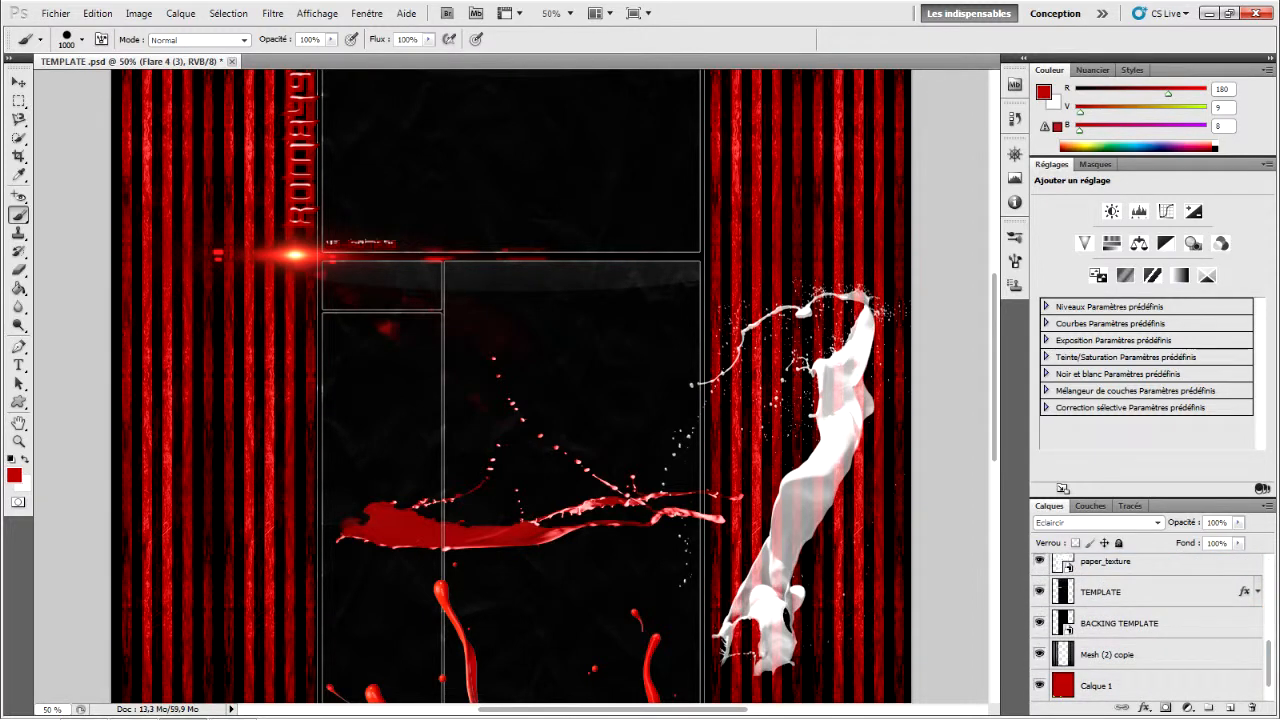
scroll(1150, 627, up, 5)
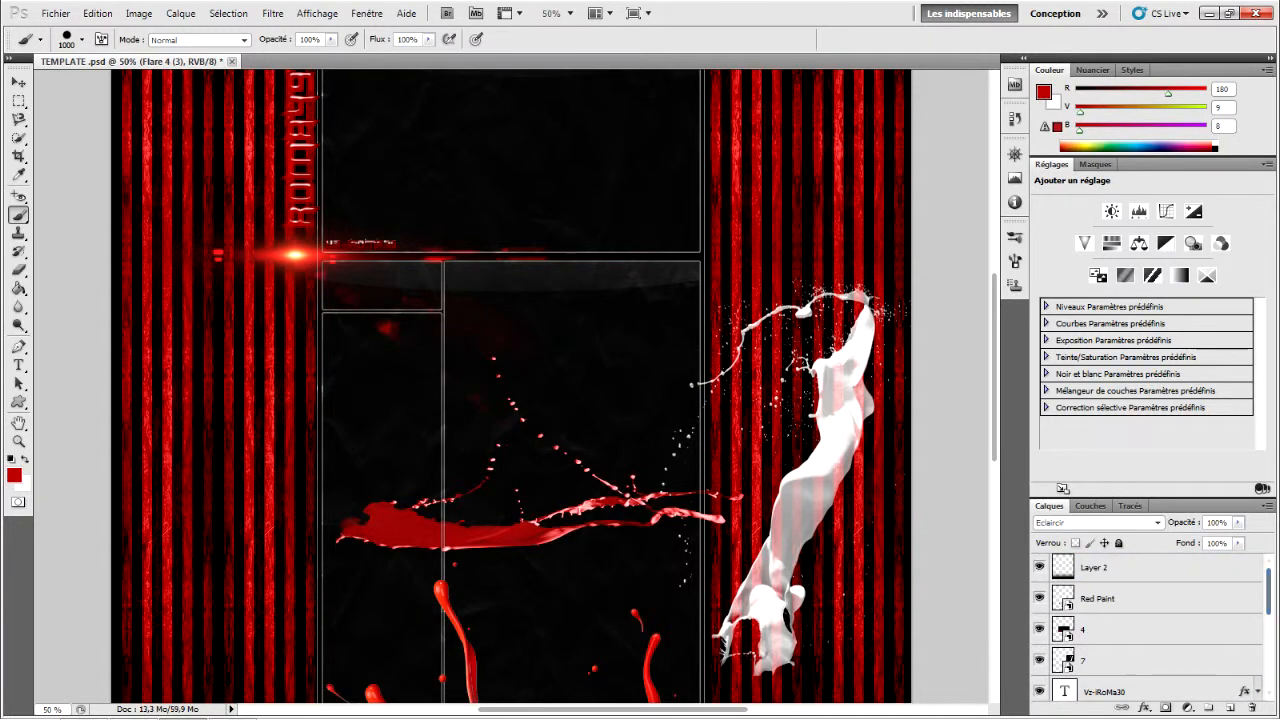
click(1065, 632)
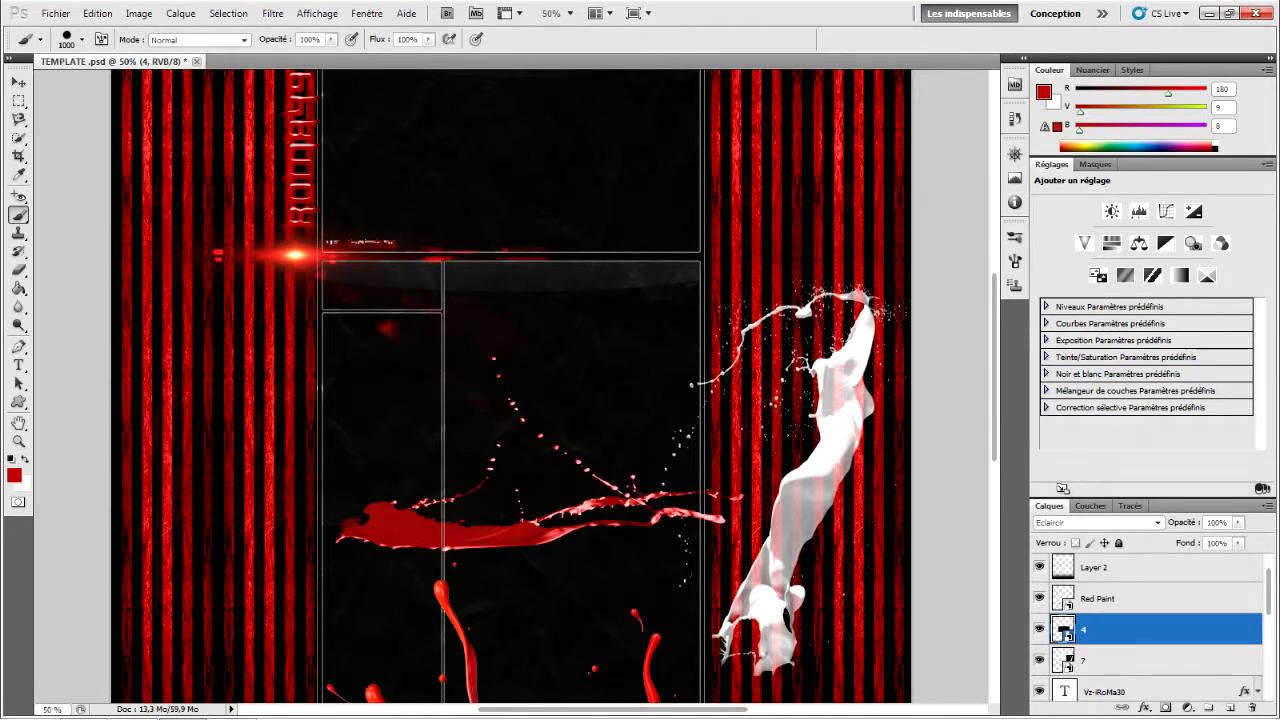
click(97, 13)
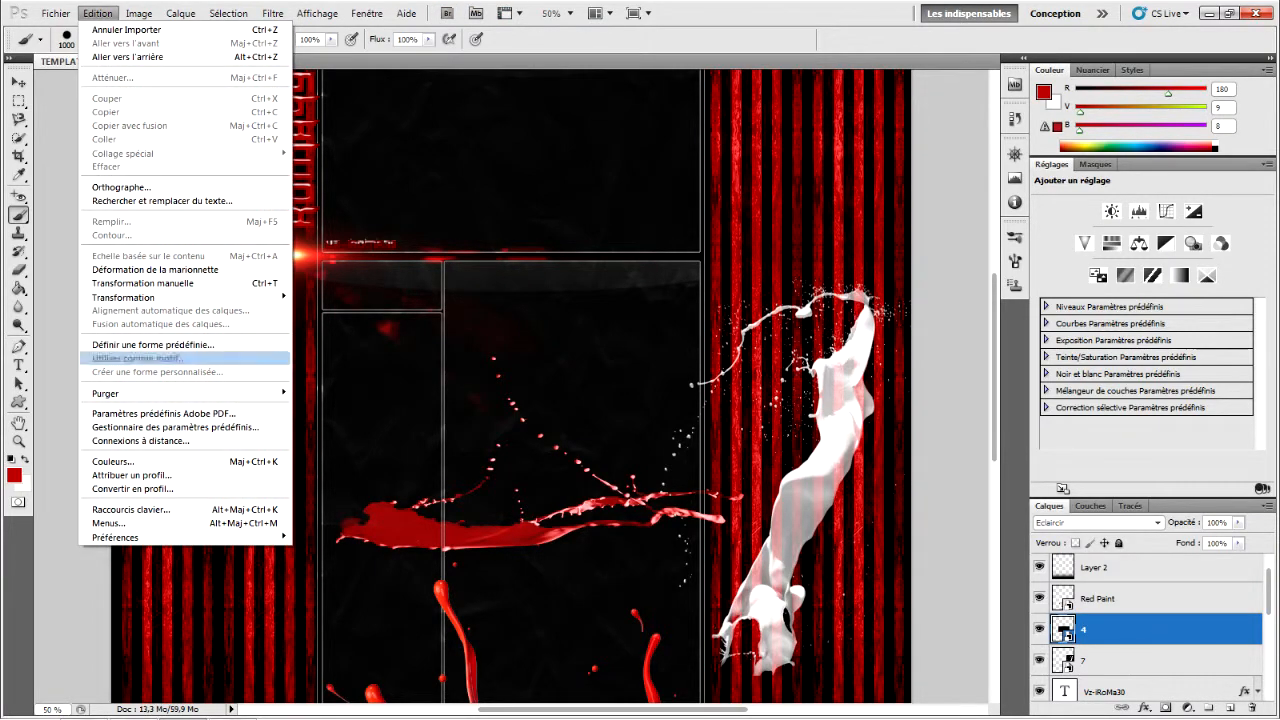
click(150, 283)
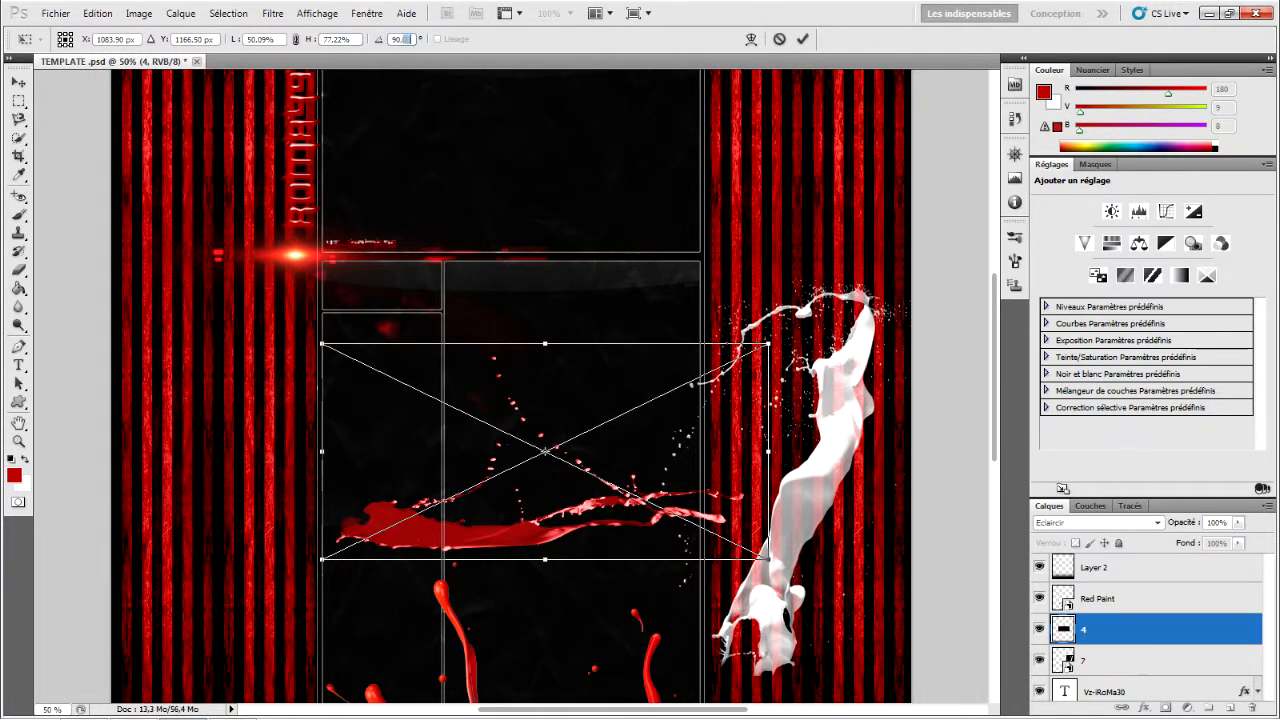
text(0)
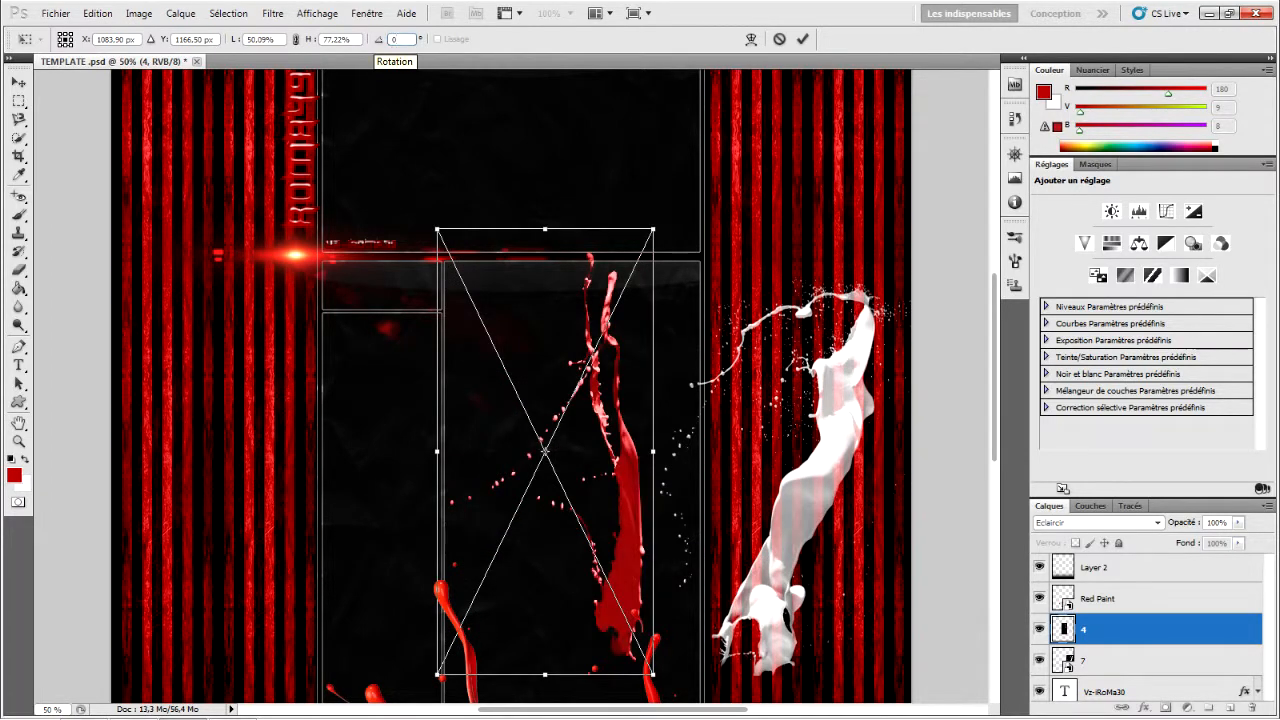
drag(545, 452, 495, 315)
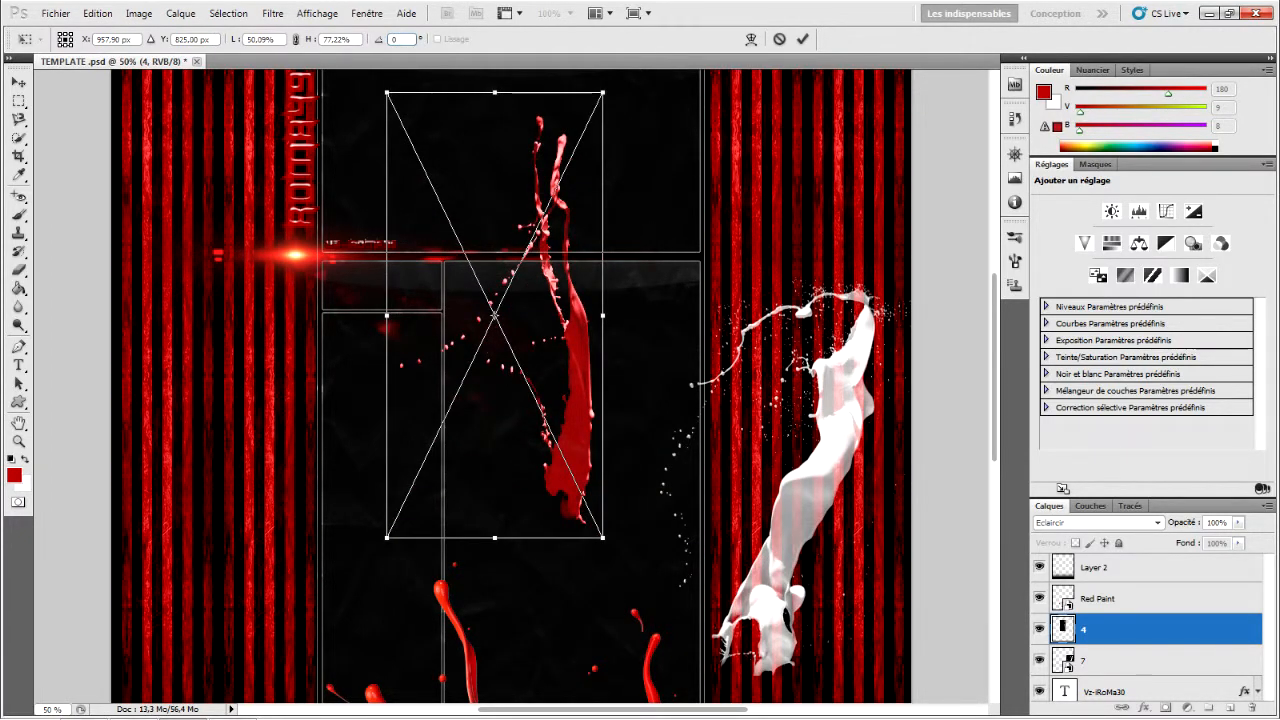
click(802, 39)
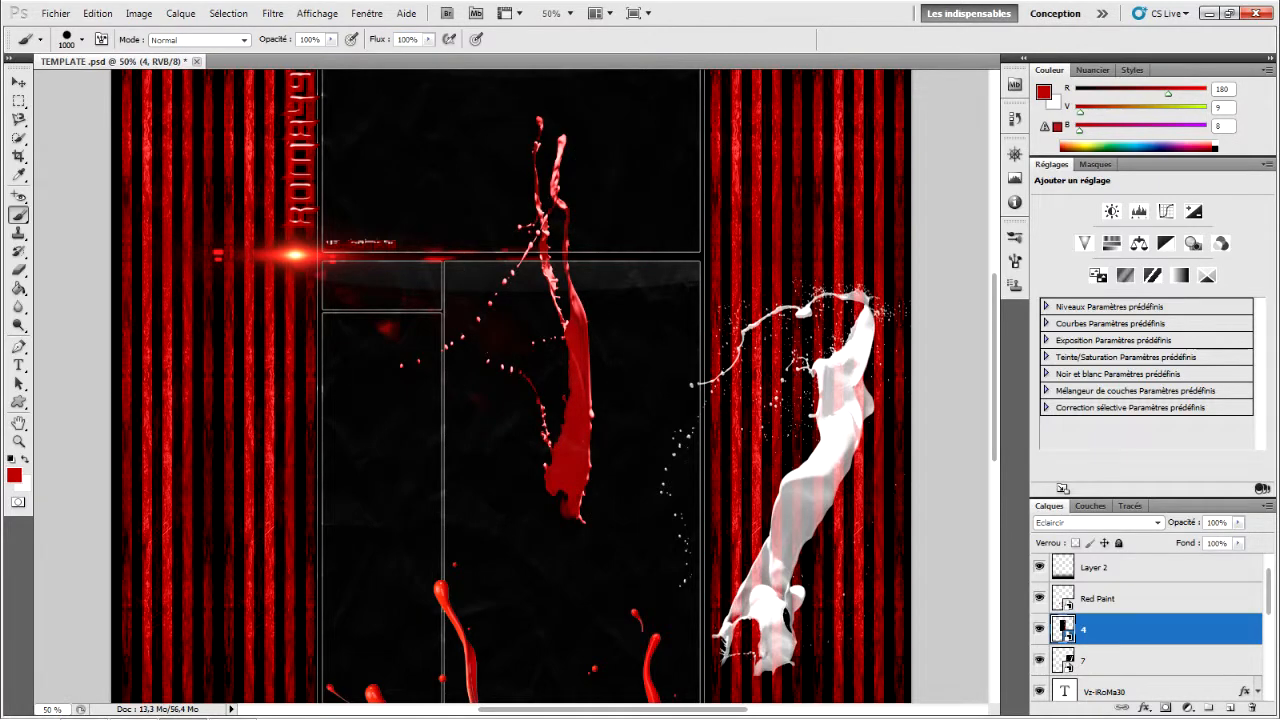
Step: Add a new empty layer directly above layer 4
scroll(510, 386, down, 10)
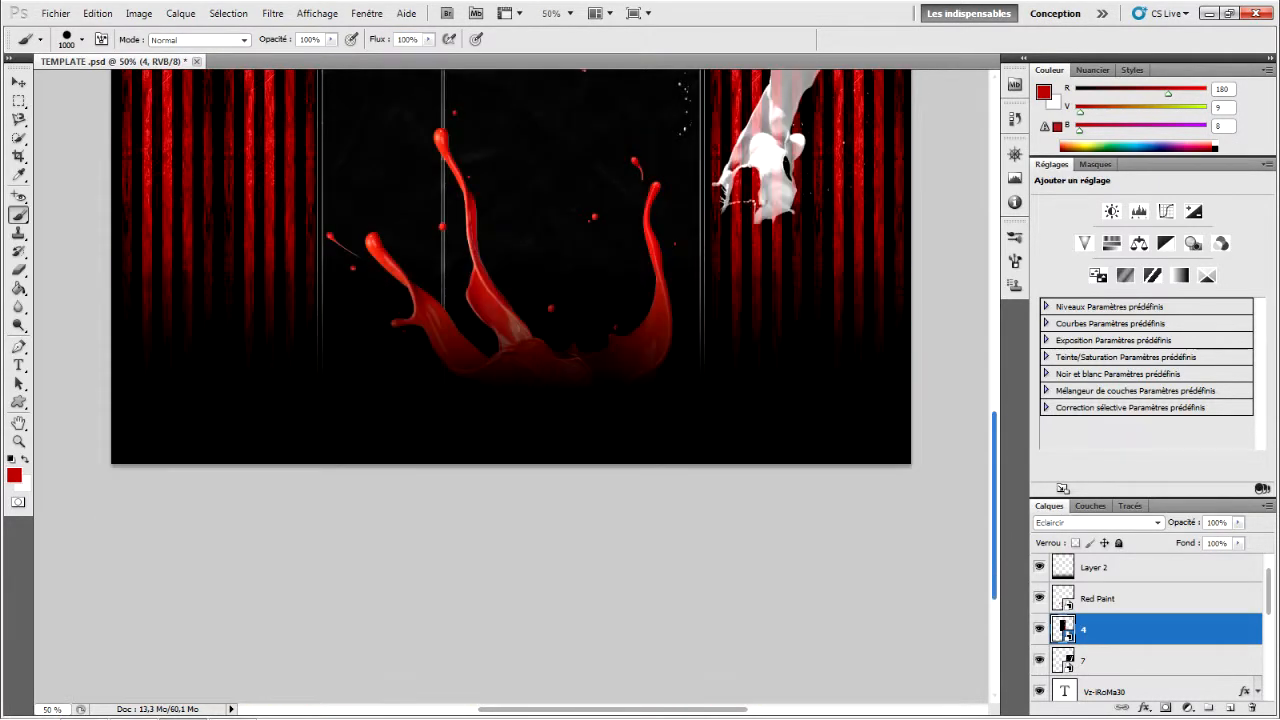
scroll(510, 386, up, 8)
scroll(510, 386, up, 5)
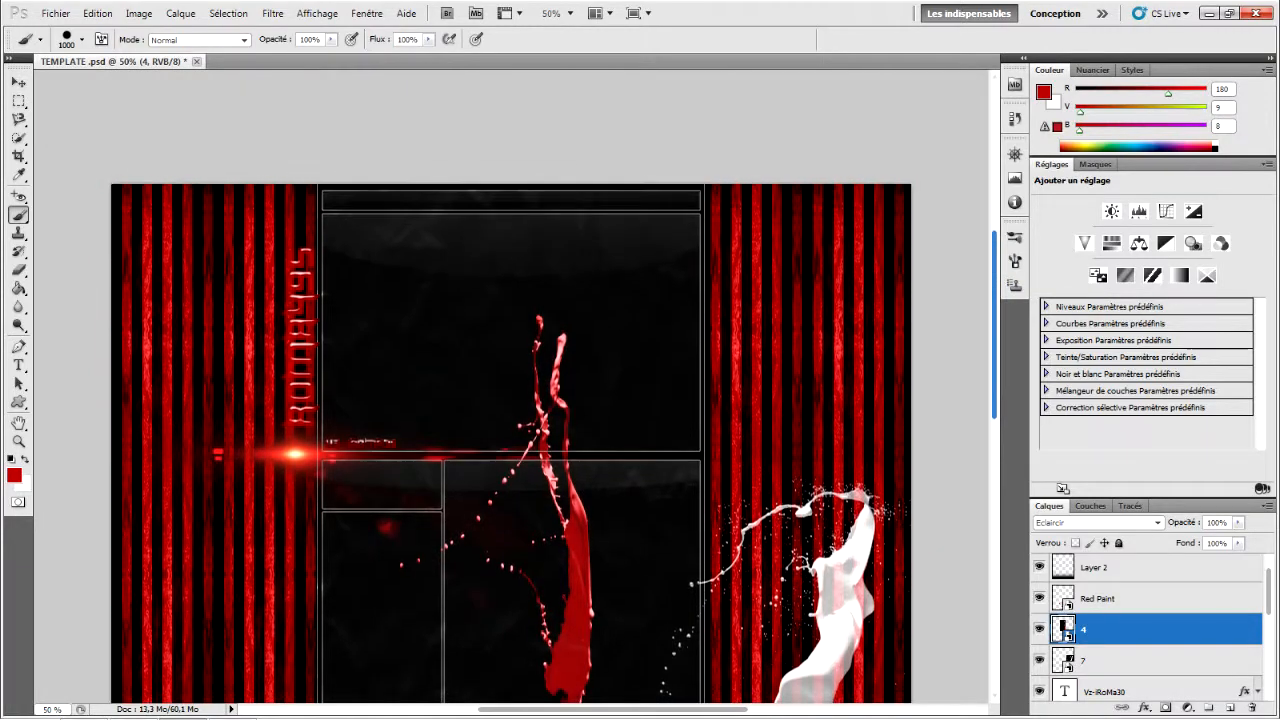
scroll(510, 386, down, 1)
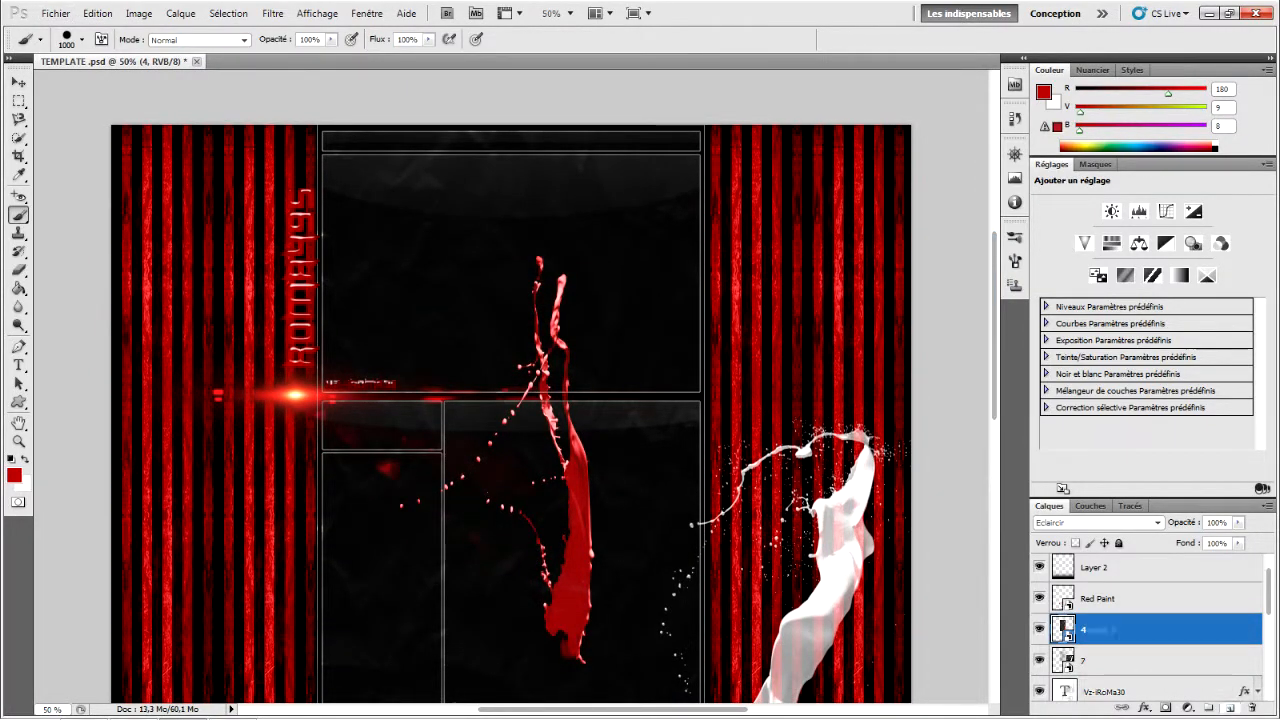
key(ctrl+shift+alt+n)
Step: Import the white splash image 7 from the Paint Splashes folder of the GFX pack
click(55, 13)
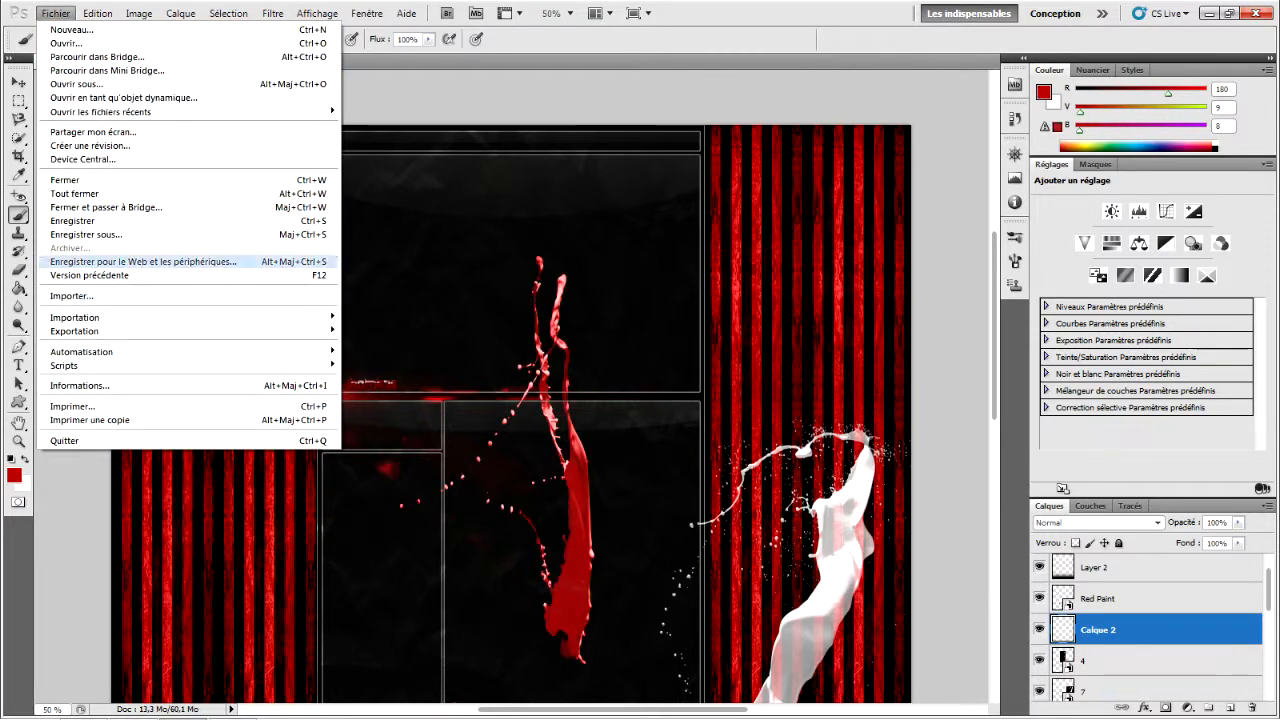
click(80, 296)
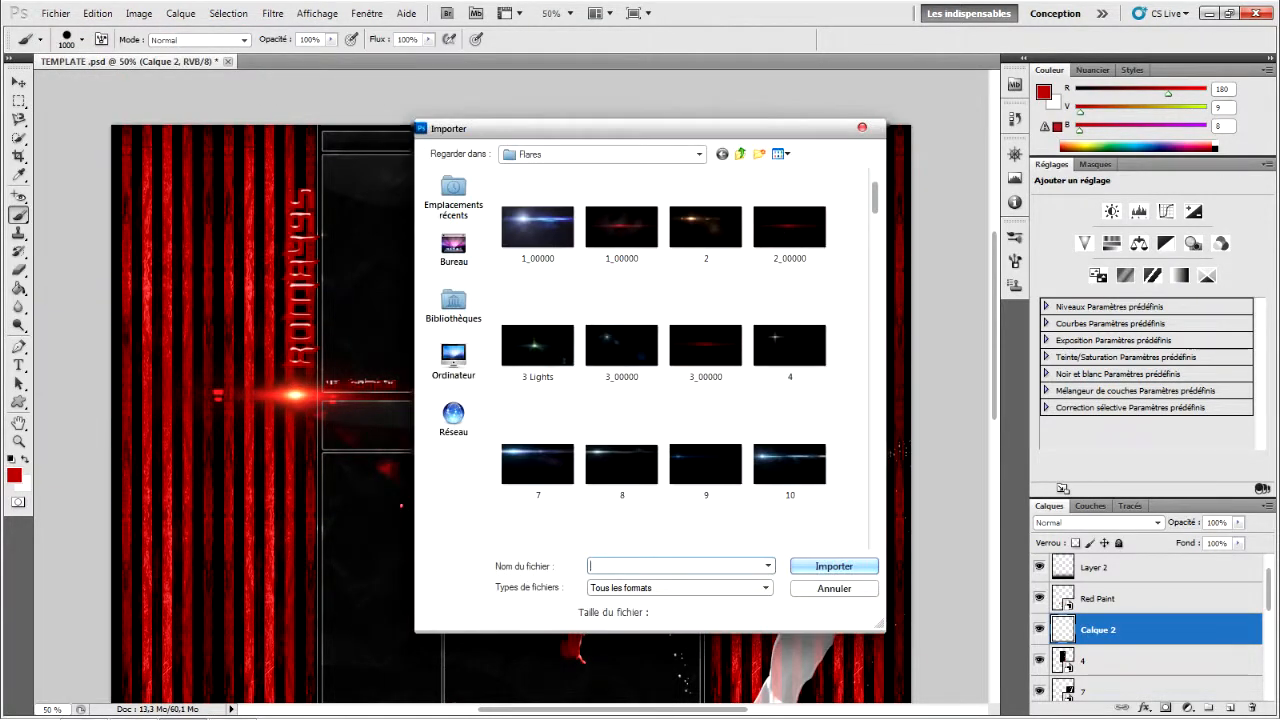
click(740, 153)
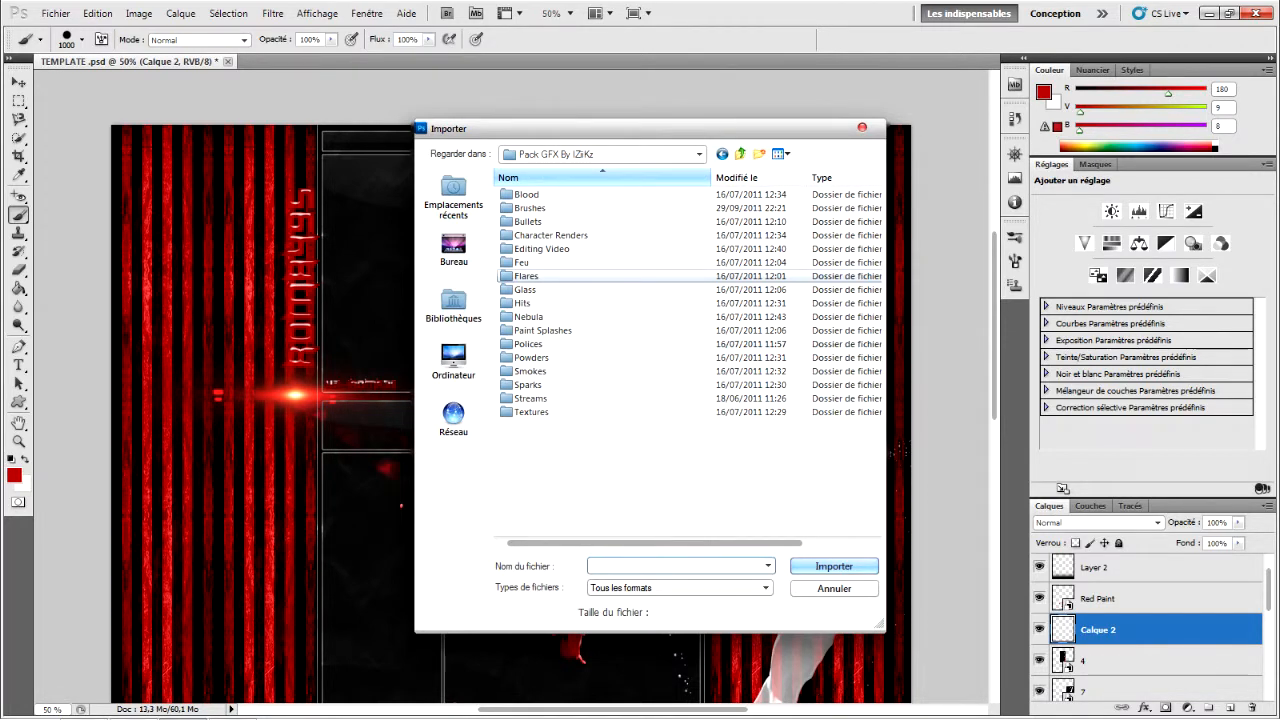
double_click(542, 330)
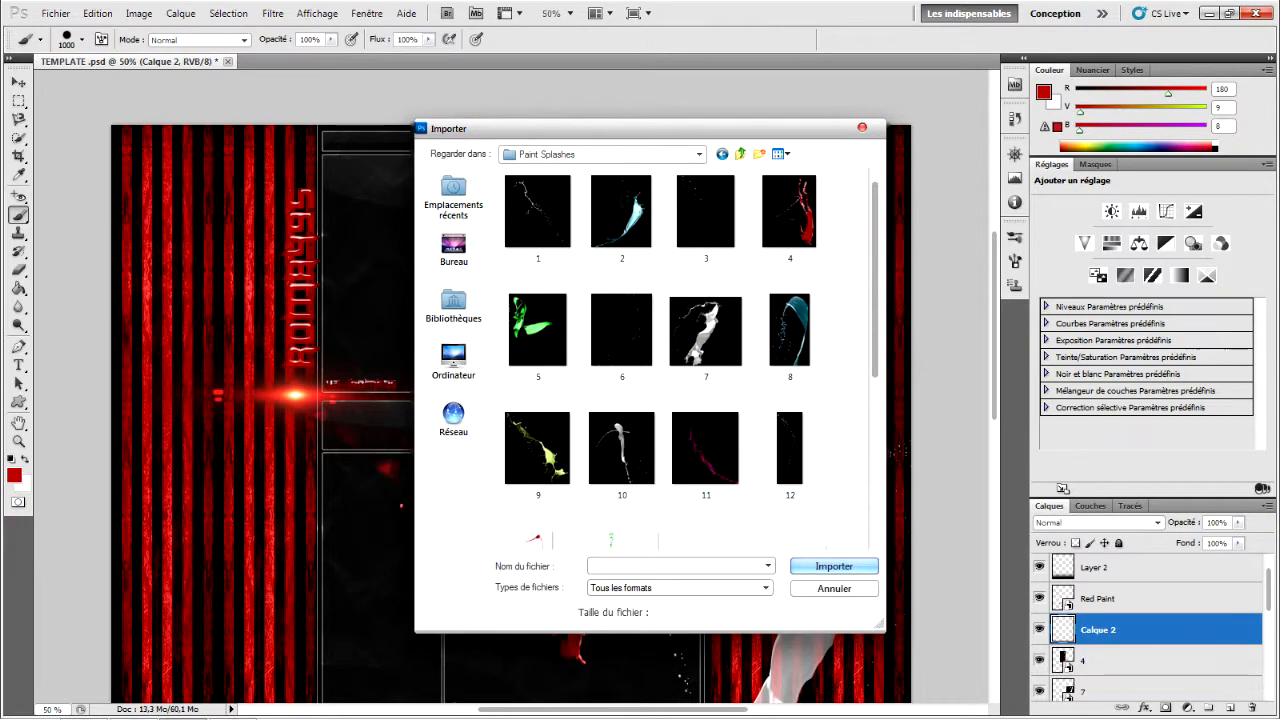
scroll(690, 360, down, 5)
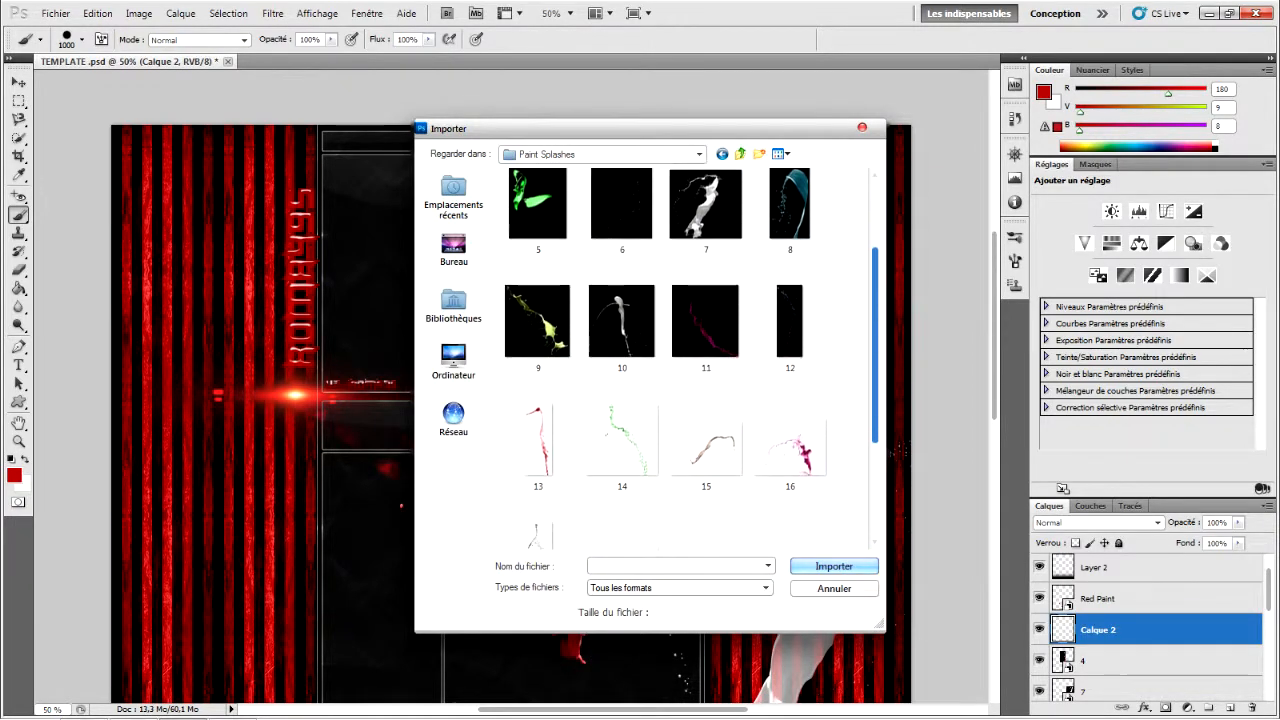
scroll(690, 380, down, 1)
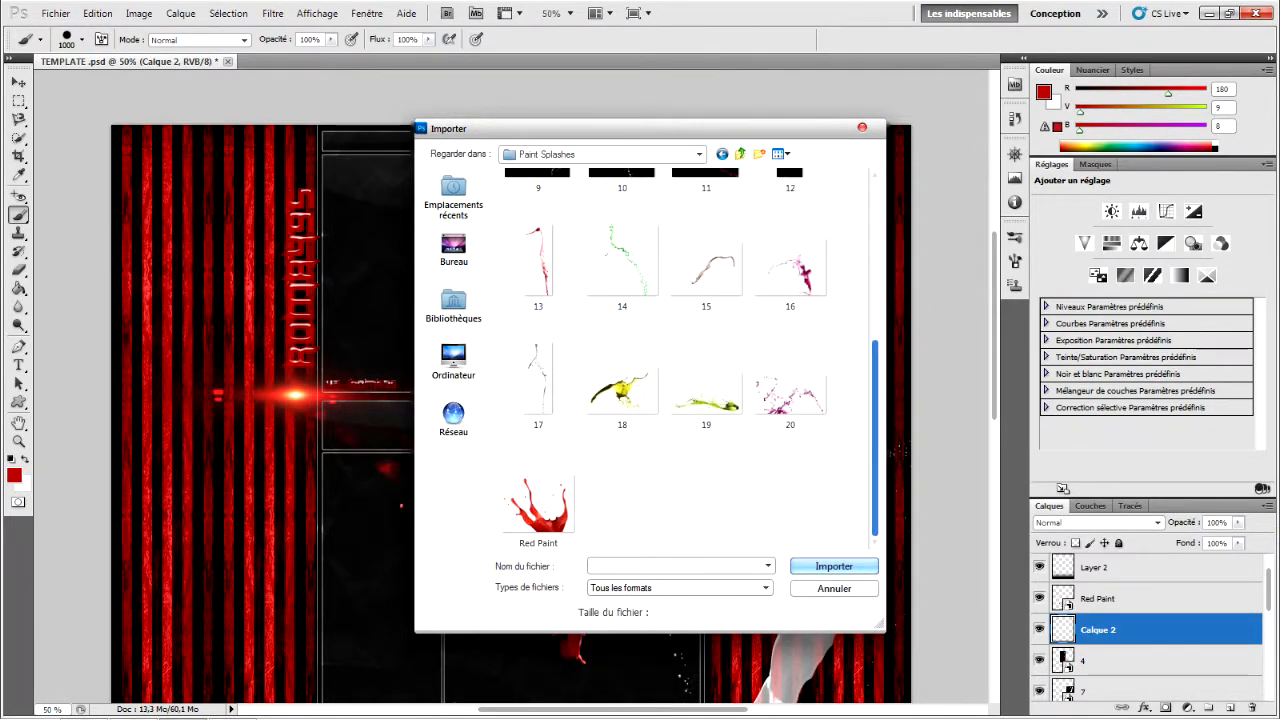
scroll(690, 360, up, 4)
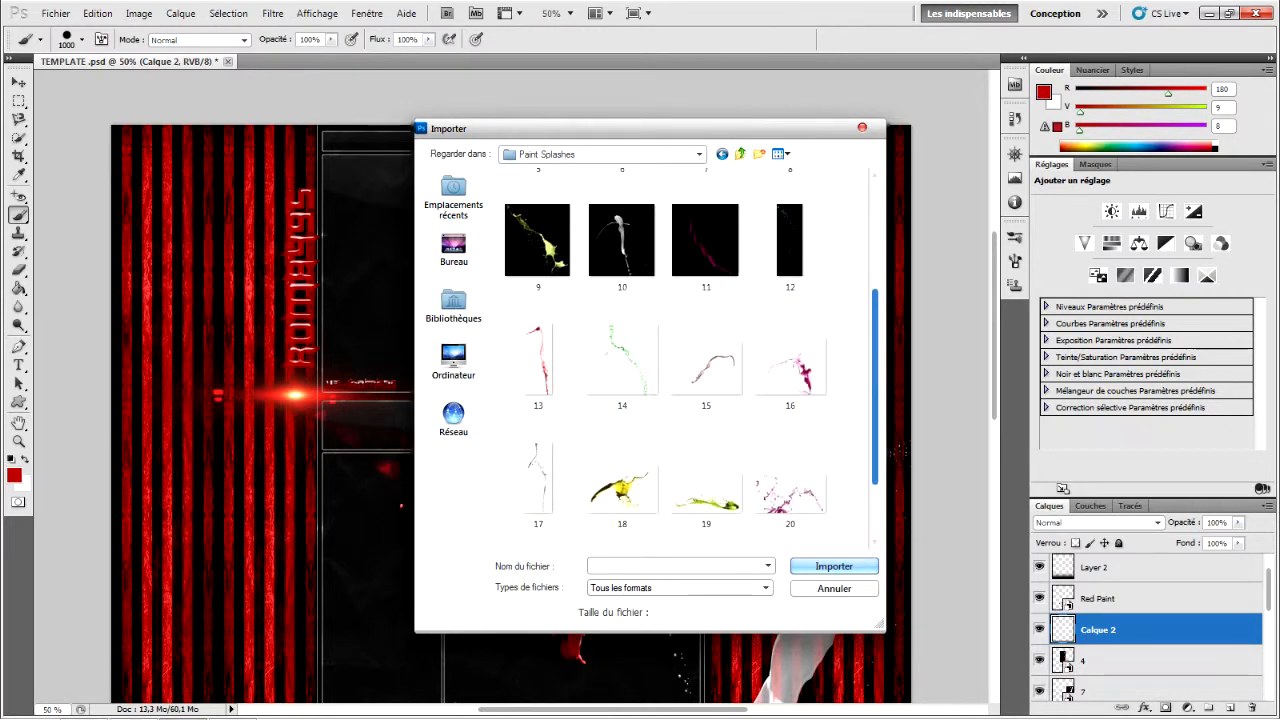
scroll(690, 360, up, 2)
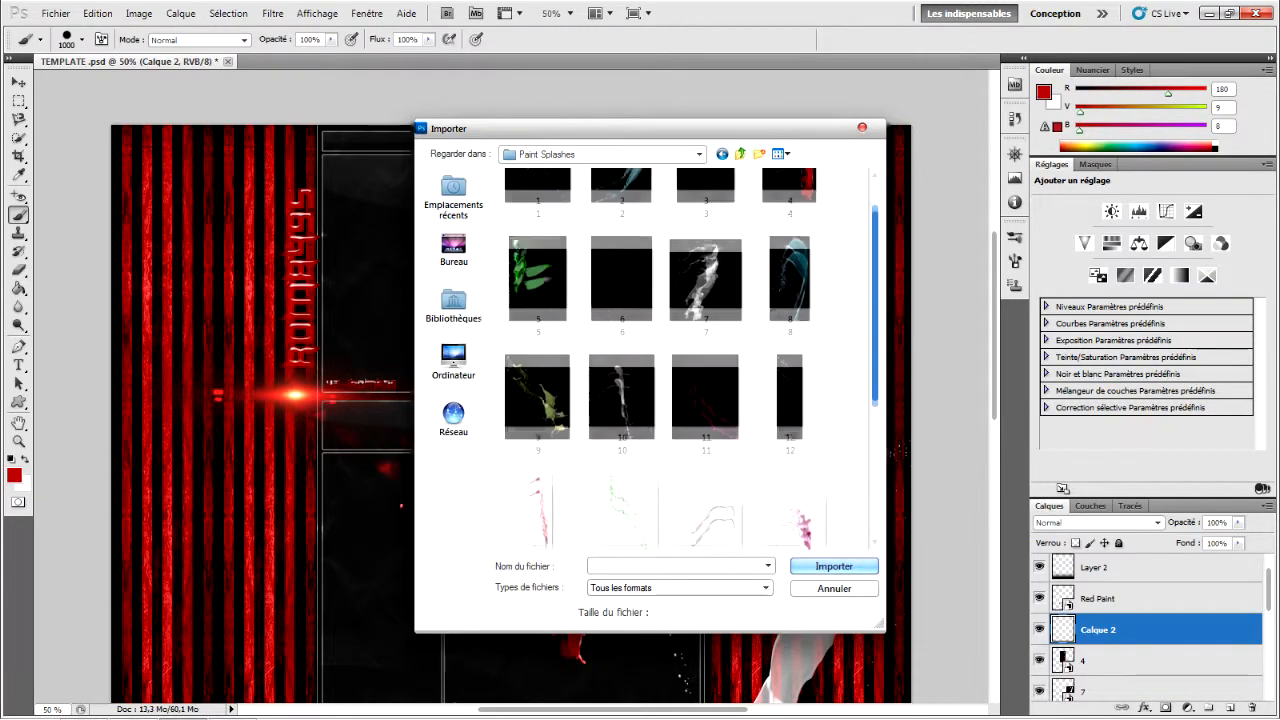
click(790, 330)
double_click(705, 330)
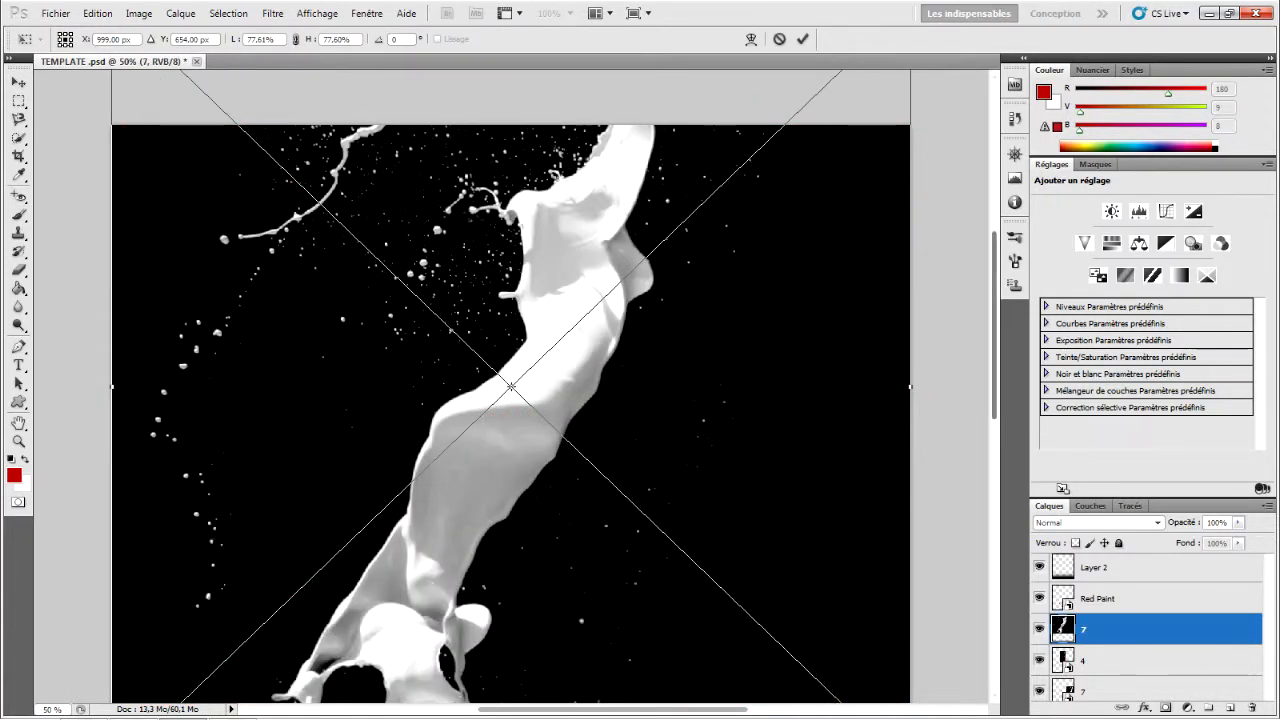
Step: Scale the imported white splash to about 40.5% by 39%, flip it horizontally and place it at about X 367 px, Y 1221 px
scroll(511, 386, up, 4)
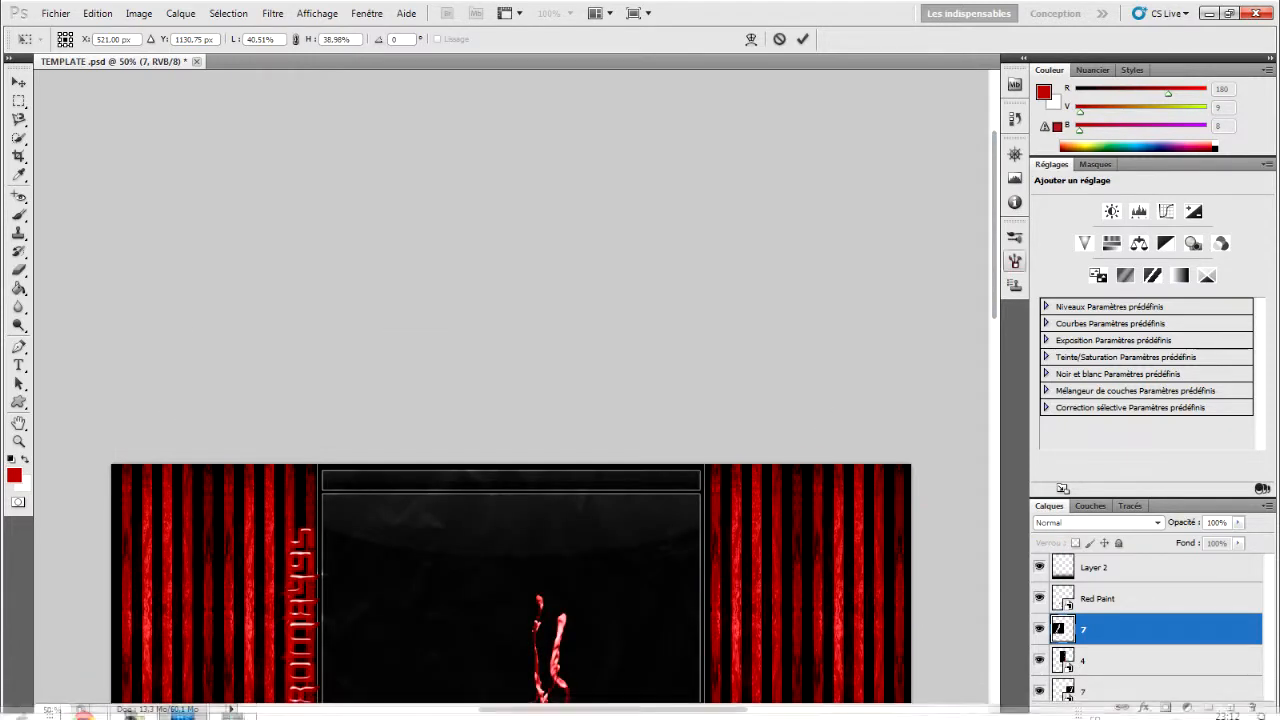
scroll(511, 386, down, 5)
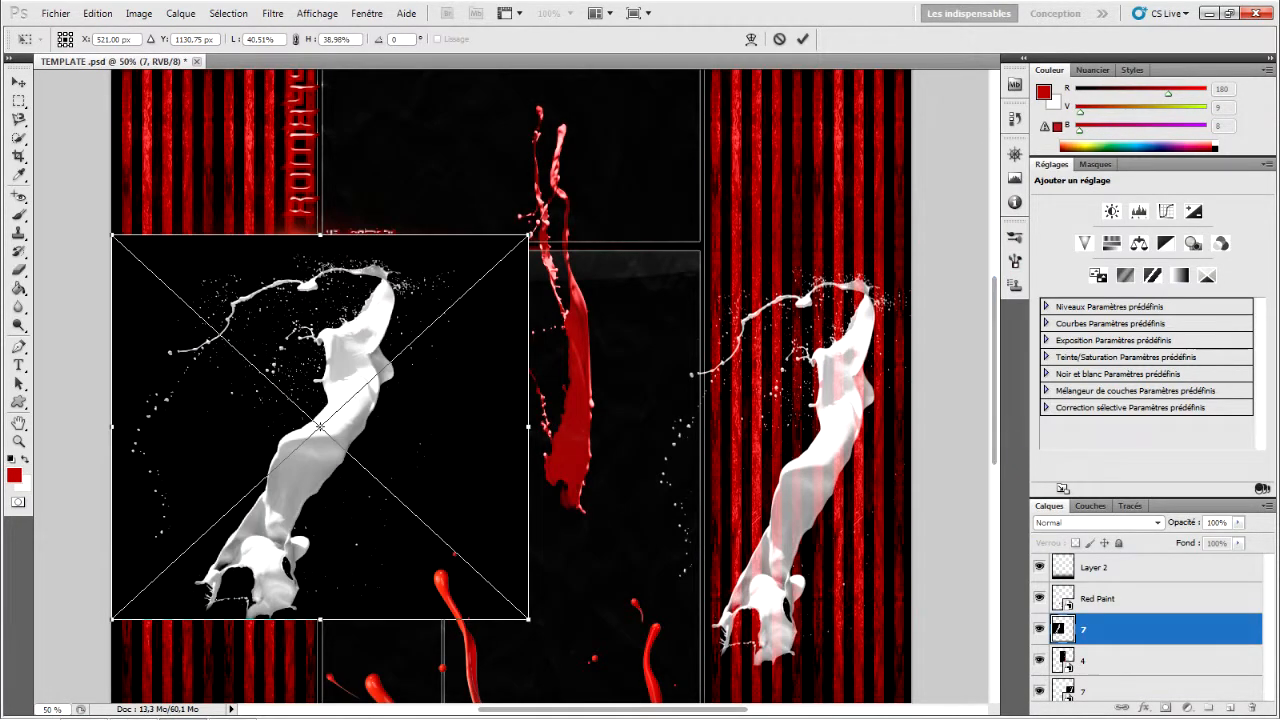
right_click(311, 379)
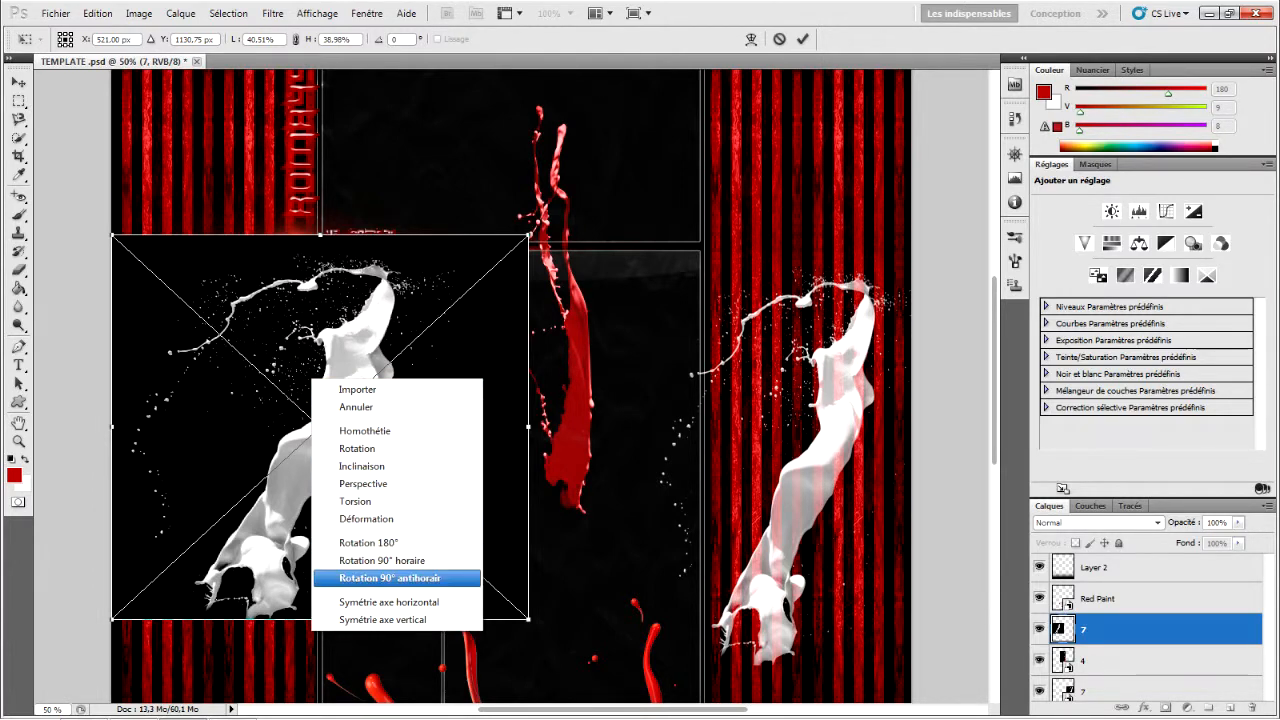
click(389, 601)
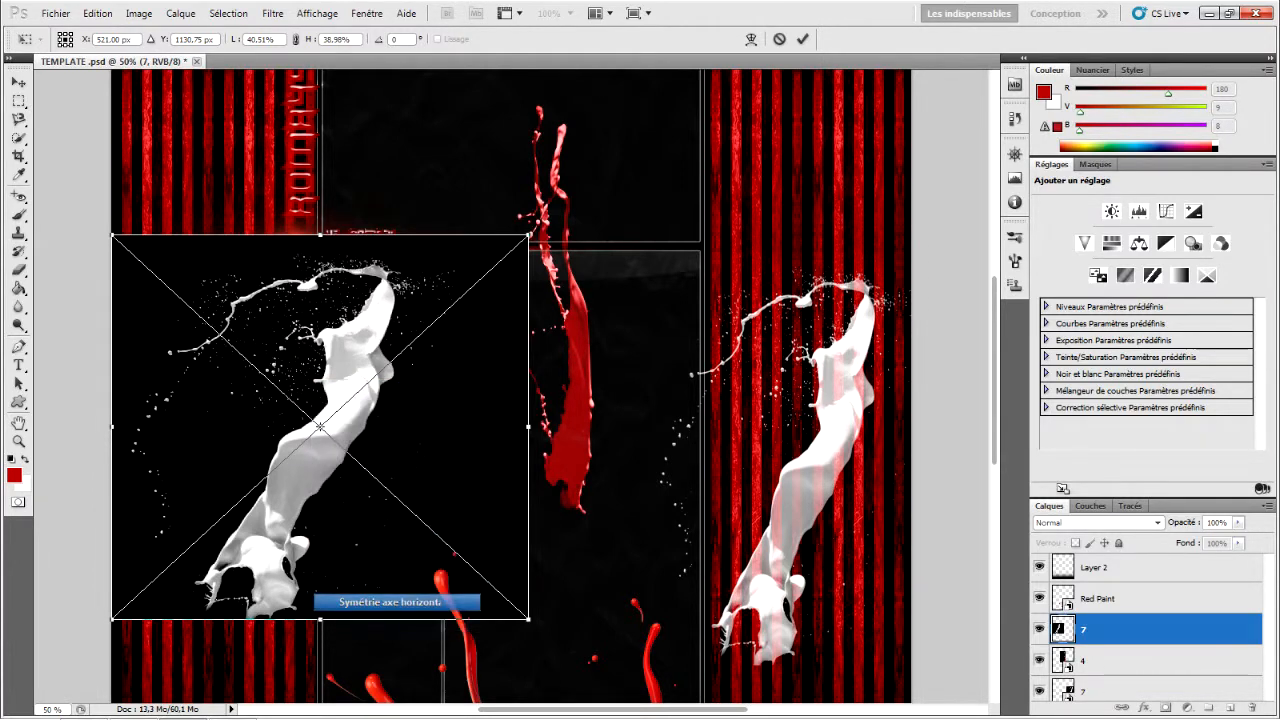
drag(330, 450, 268, 485)
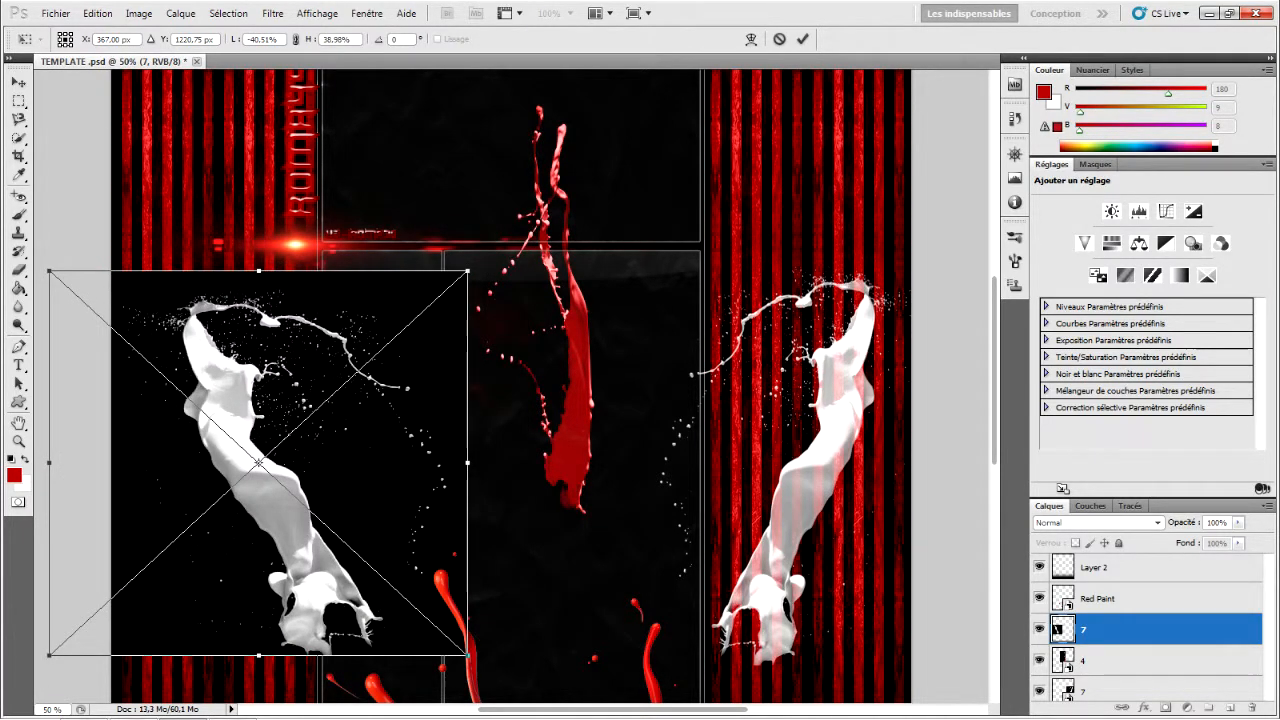
Step: Set the mirrored white splash's blend mode to Eclaircir and commit its placement
click(1098, 523)
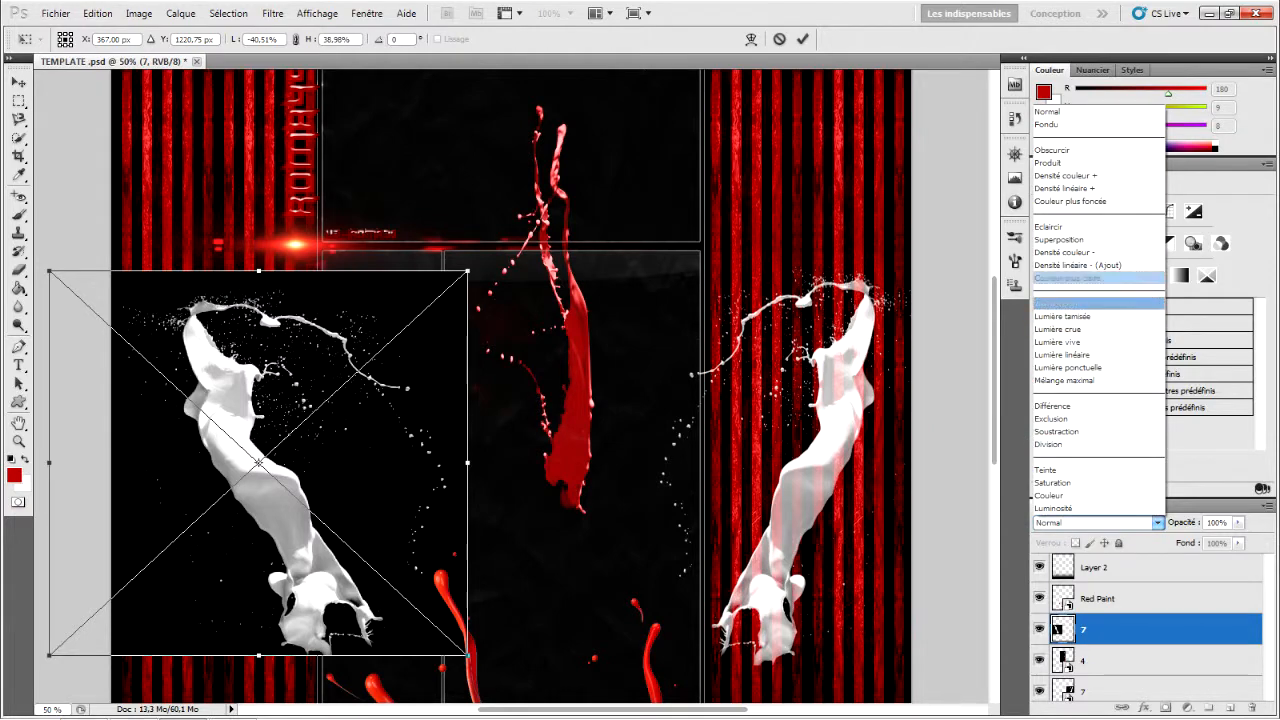
click(1085, 227)
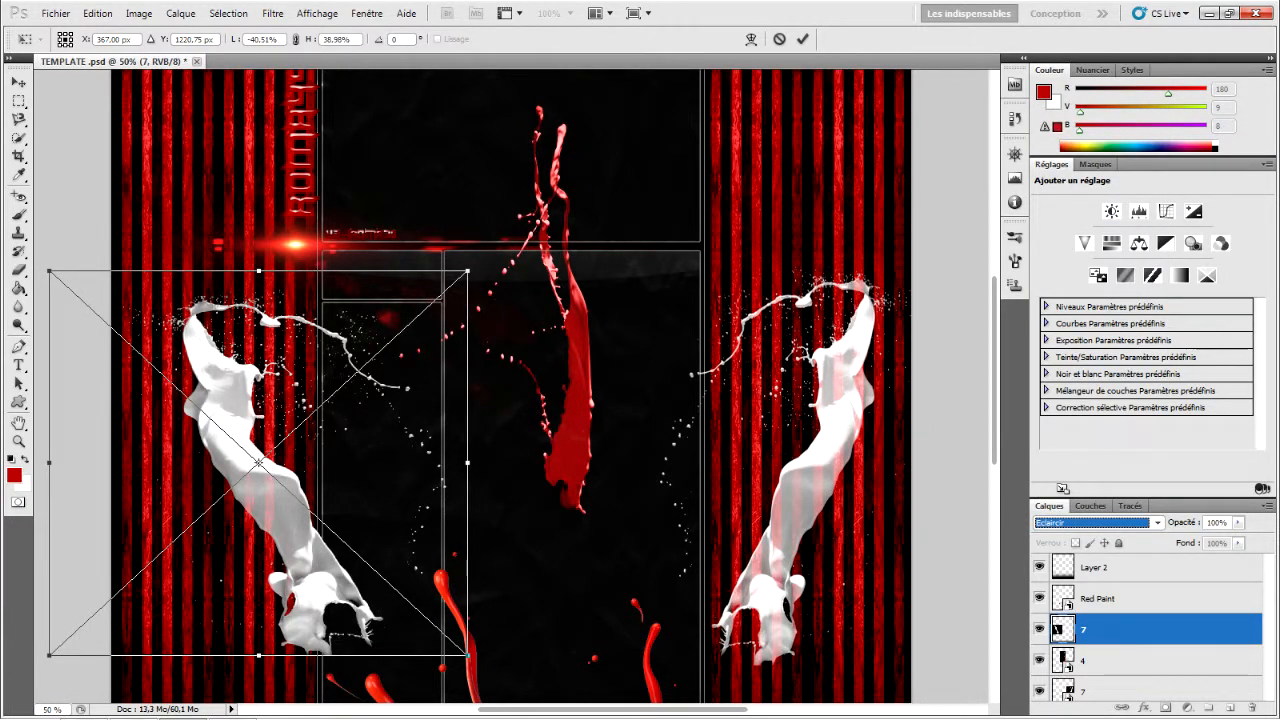
key(Return)
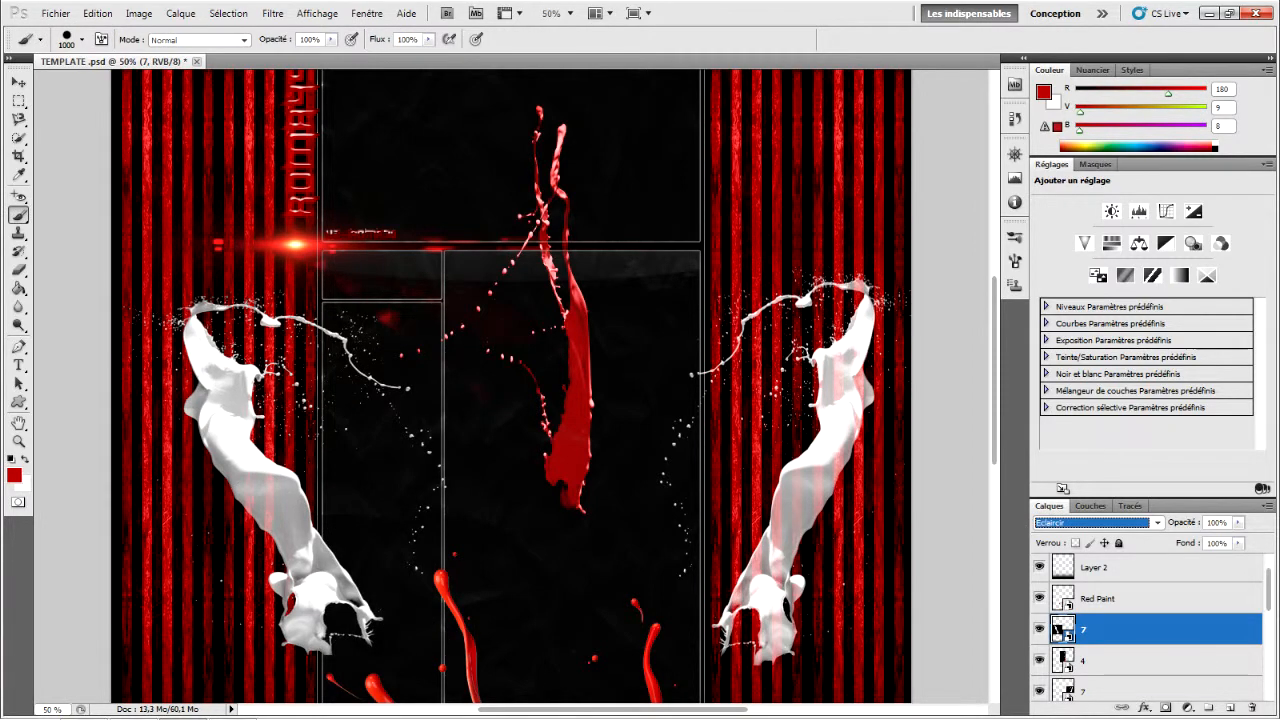
Step: Move the mirrored splash's layer 7 down the layer stack, between BACKING TEMPLATE and Mesh (2) copie
scroll(1150, 628, down, 2)
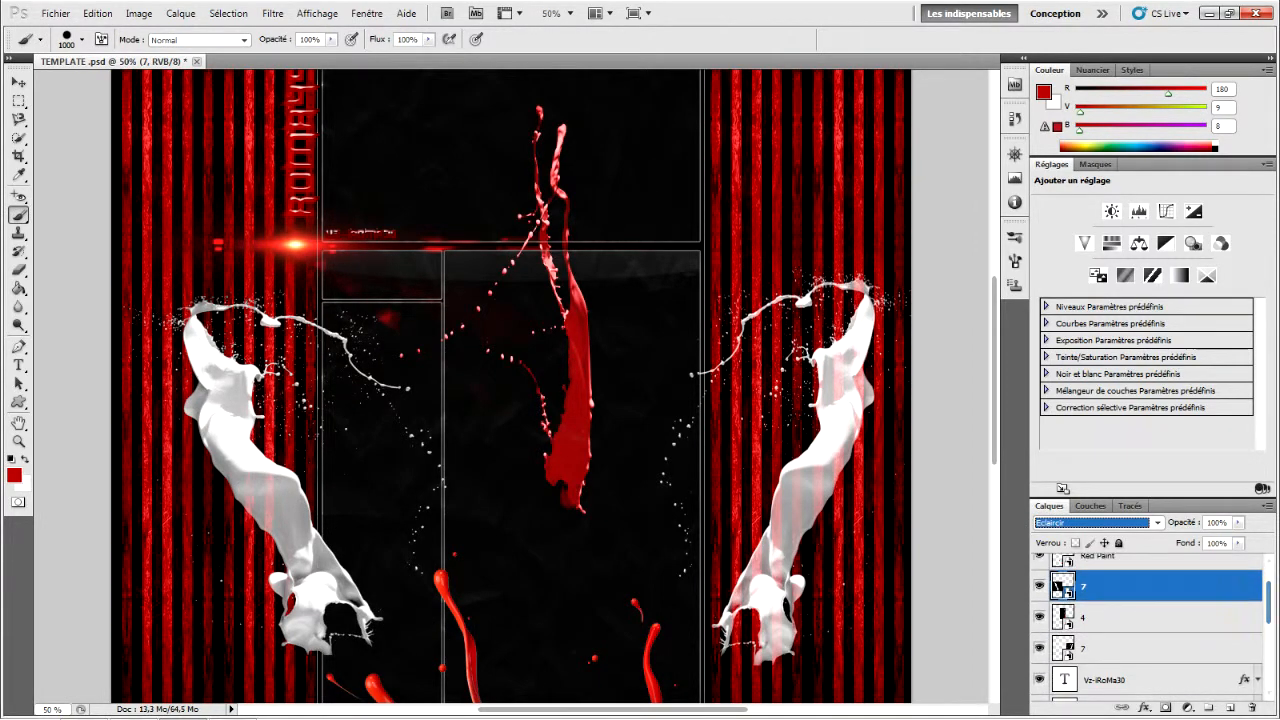
scroll(1150, 630, down, 8)
scroll(1150, 630, down, 2)
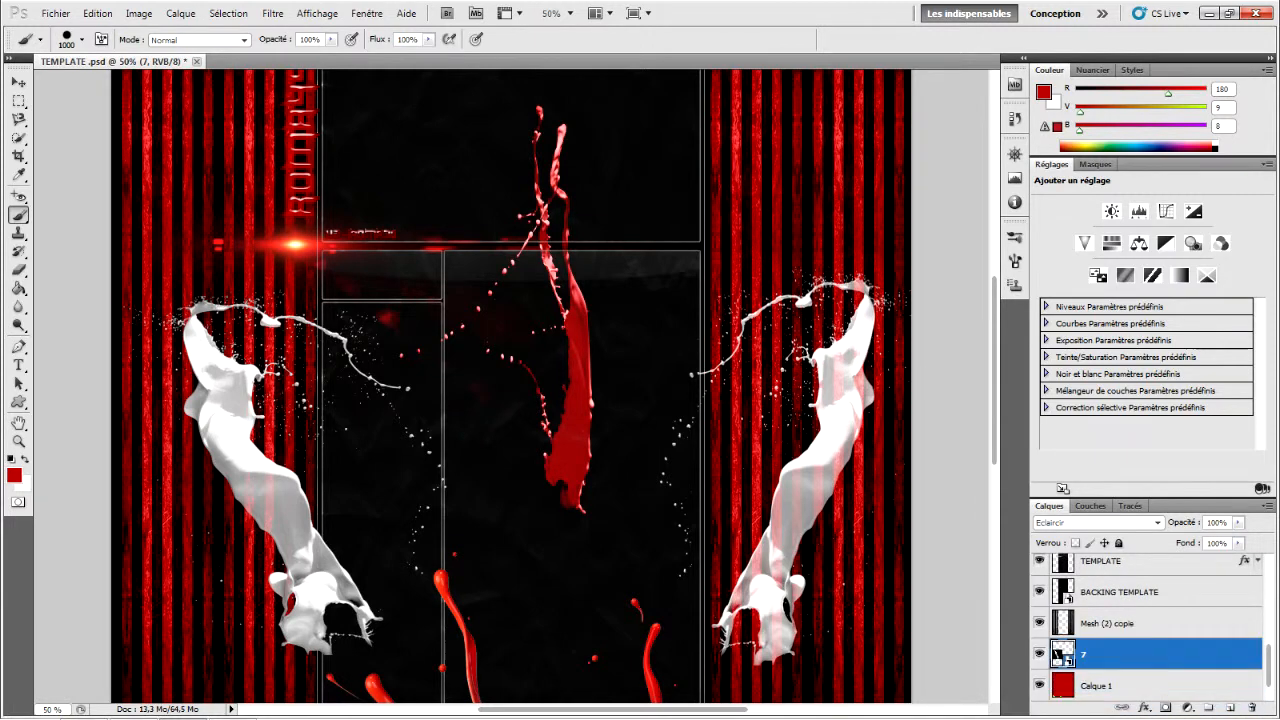
drag(1150, 654, 1150, 615)
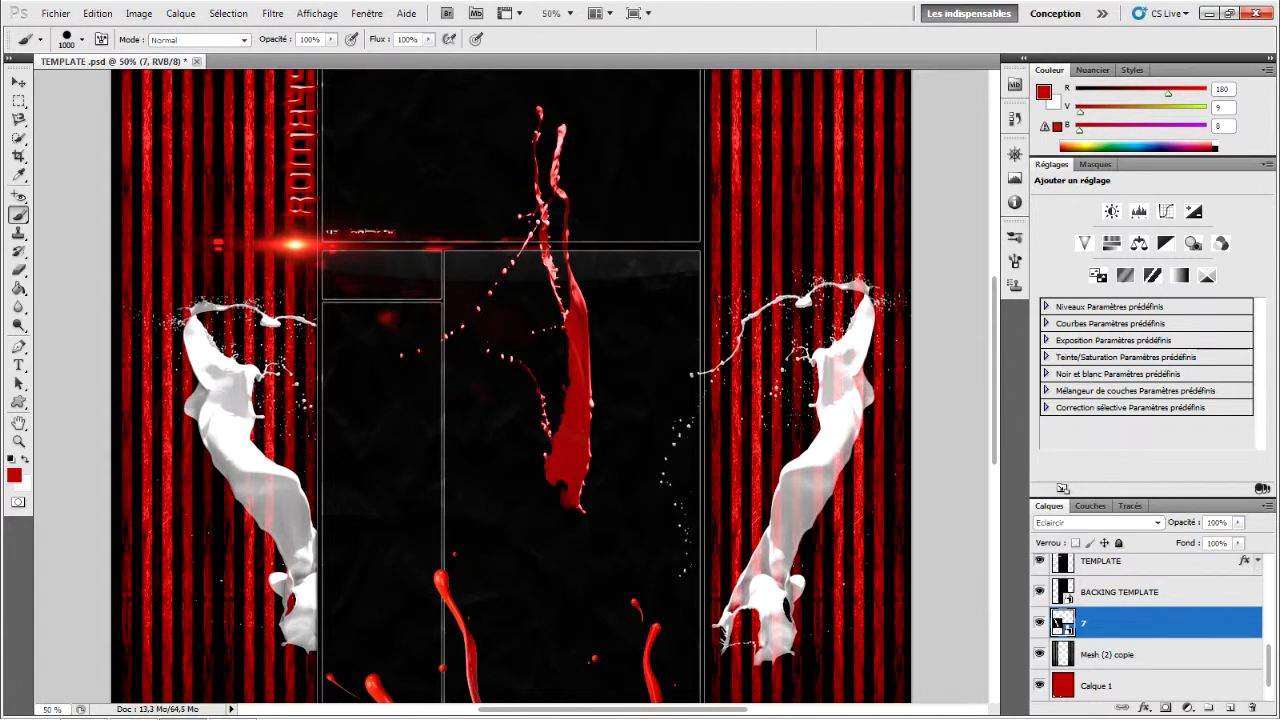
Step: Save the document to the desktop (Bureau) as TEMPLATE a gagner.psd in Photoshop format with layers
click(56, 13)
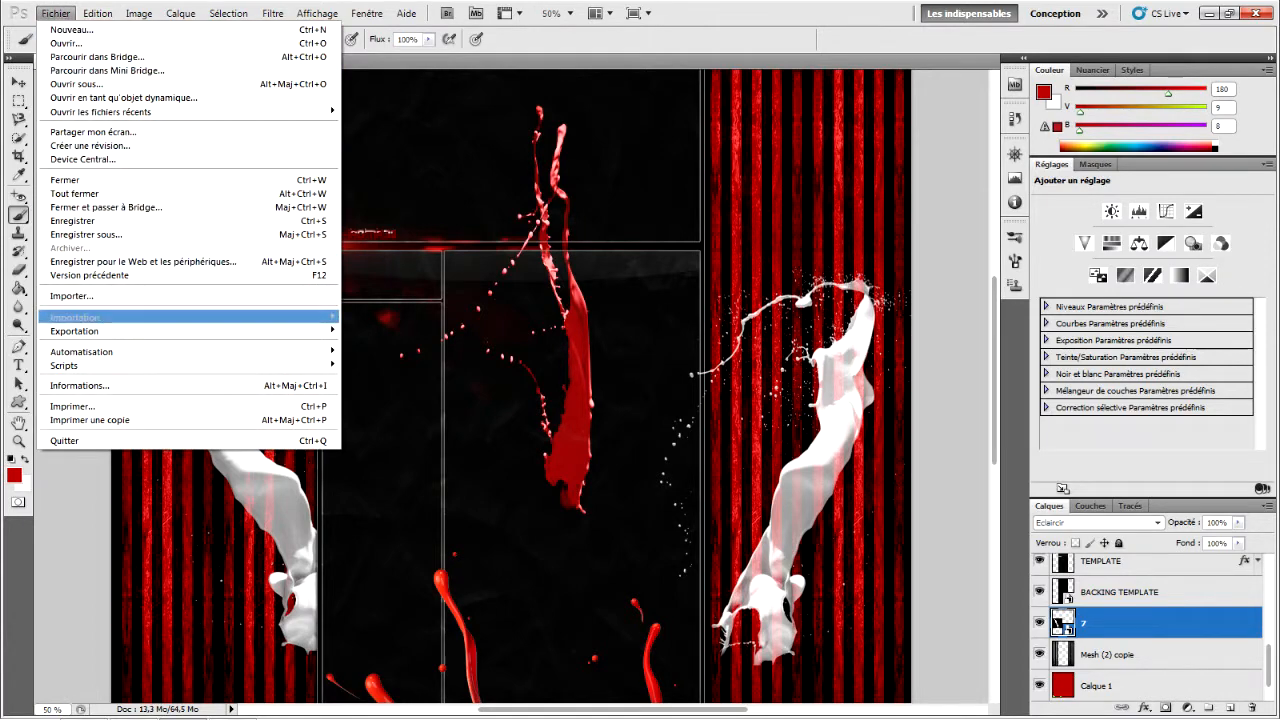
click(86, 234)
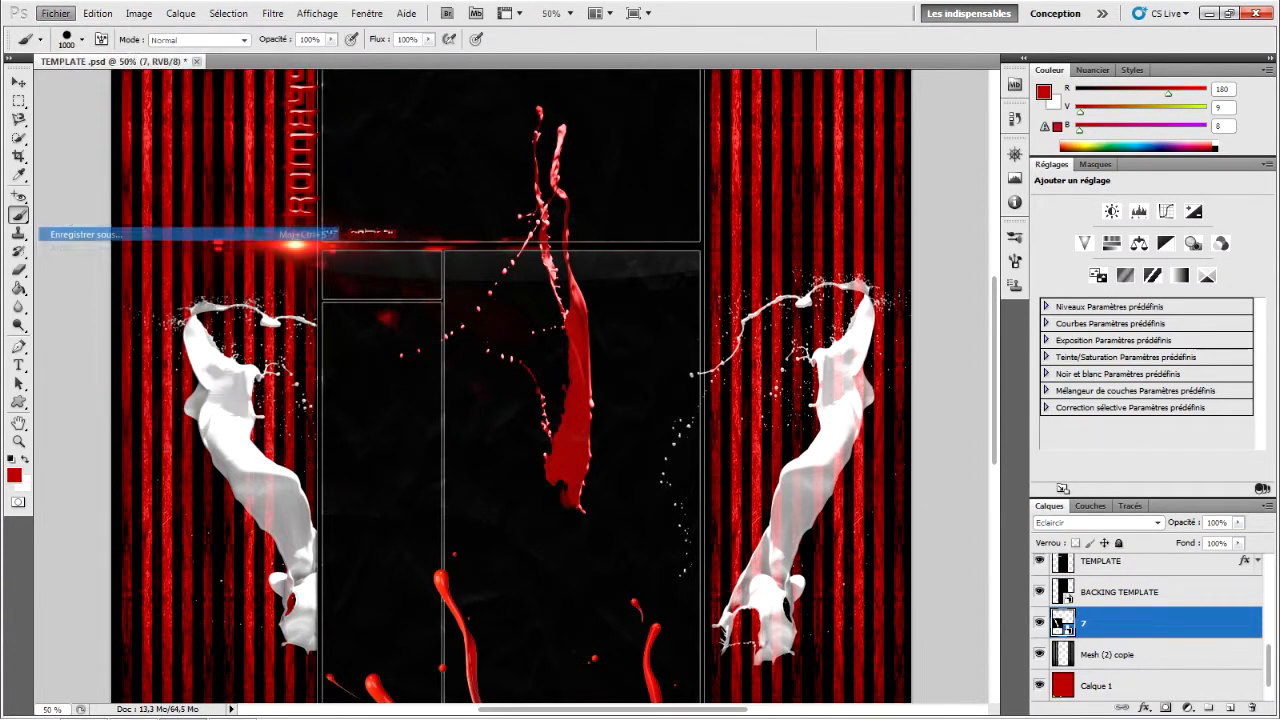
key(Tab)
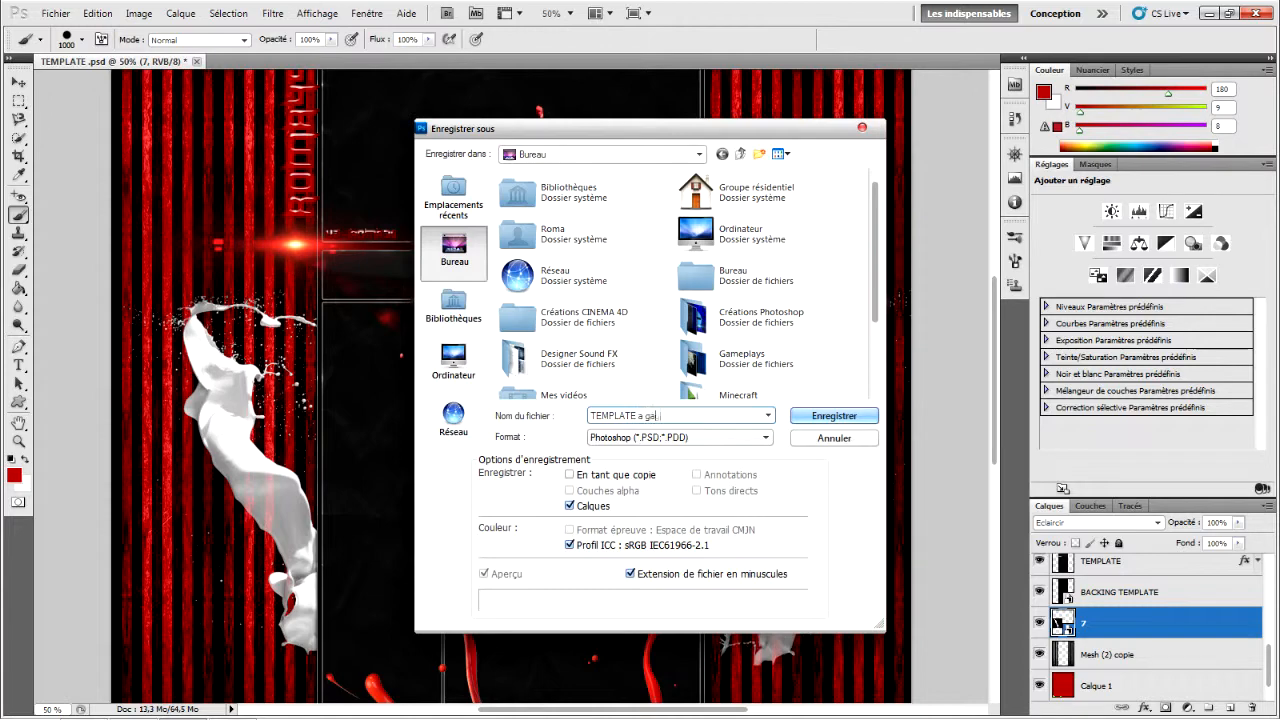
key(Return)
key(Return)
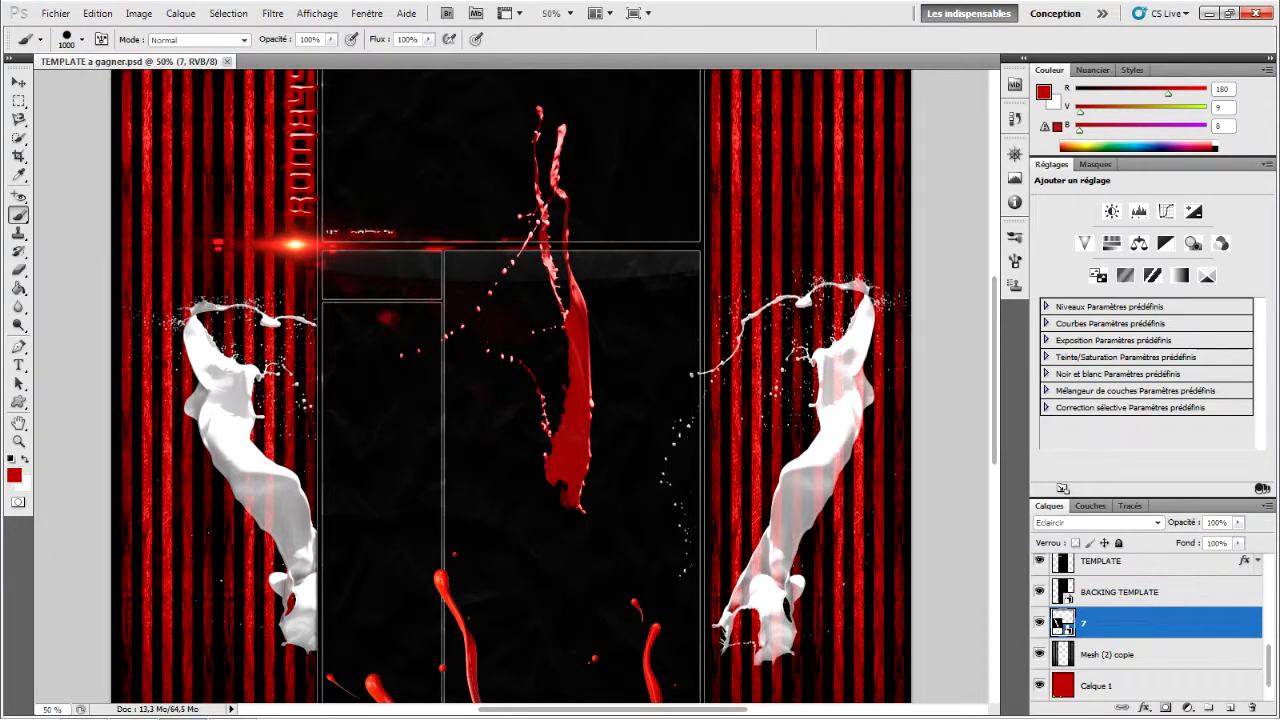
Step: Save a JPEG copy of the document to the desktop (Bureau) as TEMPLATE a gagner.jpg, up to the JPEG options
click(55, 13)
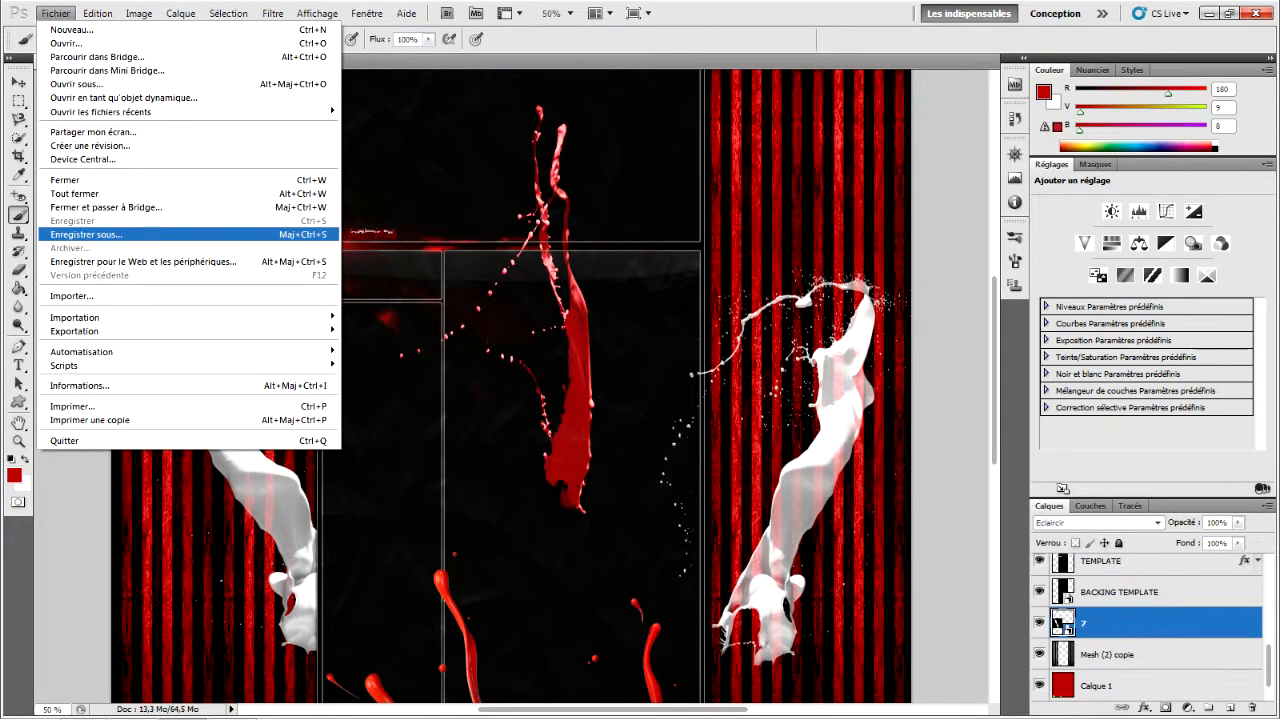
click(86, 234)
click(677, 437)
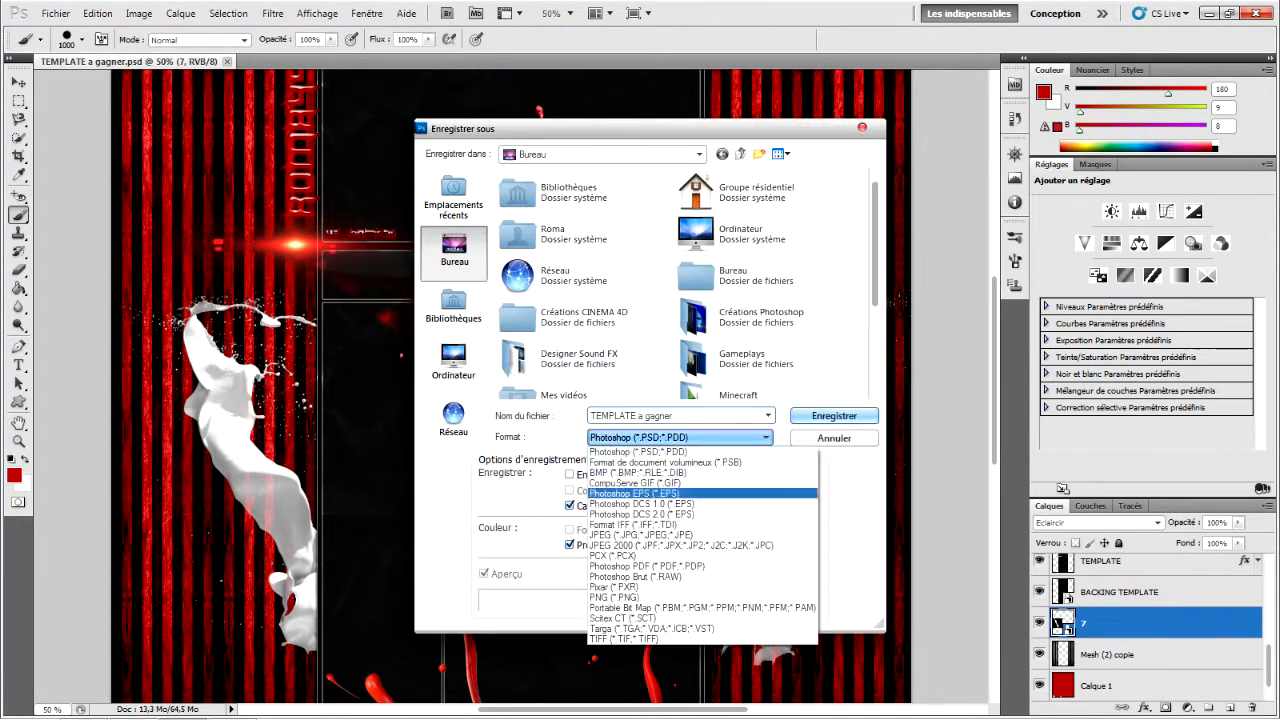
click(640, 534)
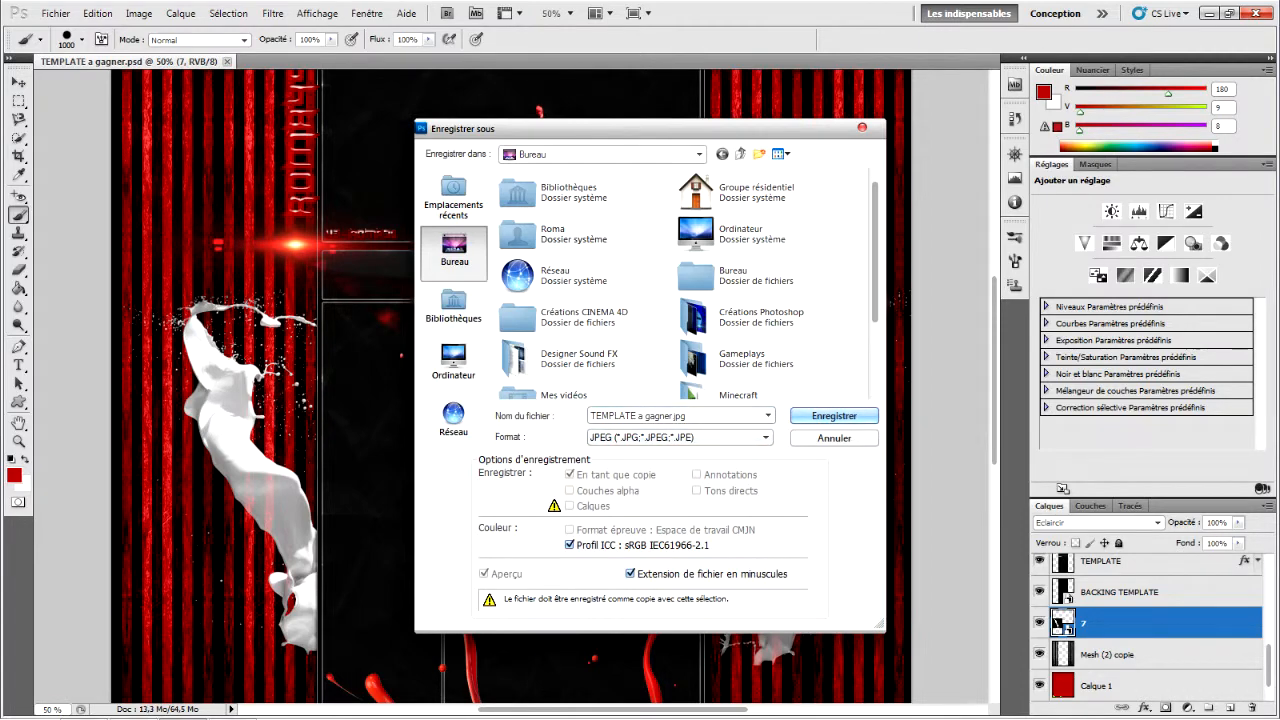
key(Return)
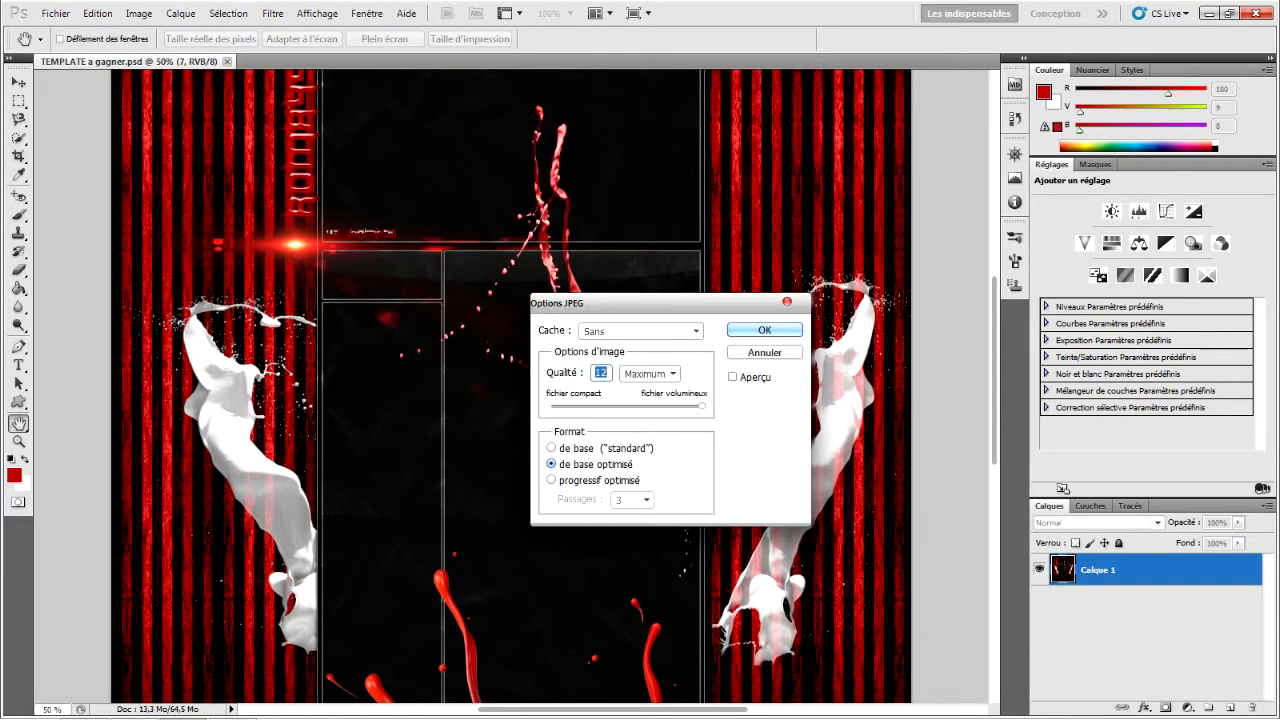
Step: Try different JPEG quality levels for the copy, from 5 (Moyenne) through 7 (Elevée) up to 10 (Maximum)
key(Tab)
key(alt+Down)
key(Up)
key(Up)
key(Return)
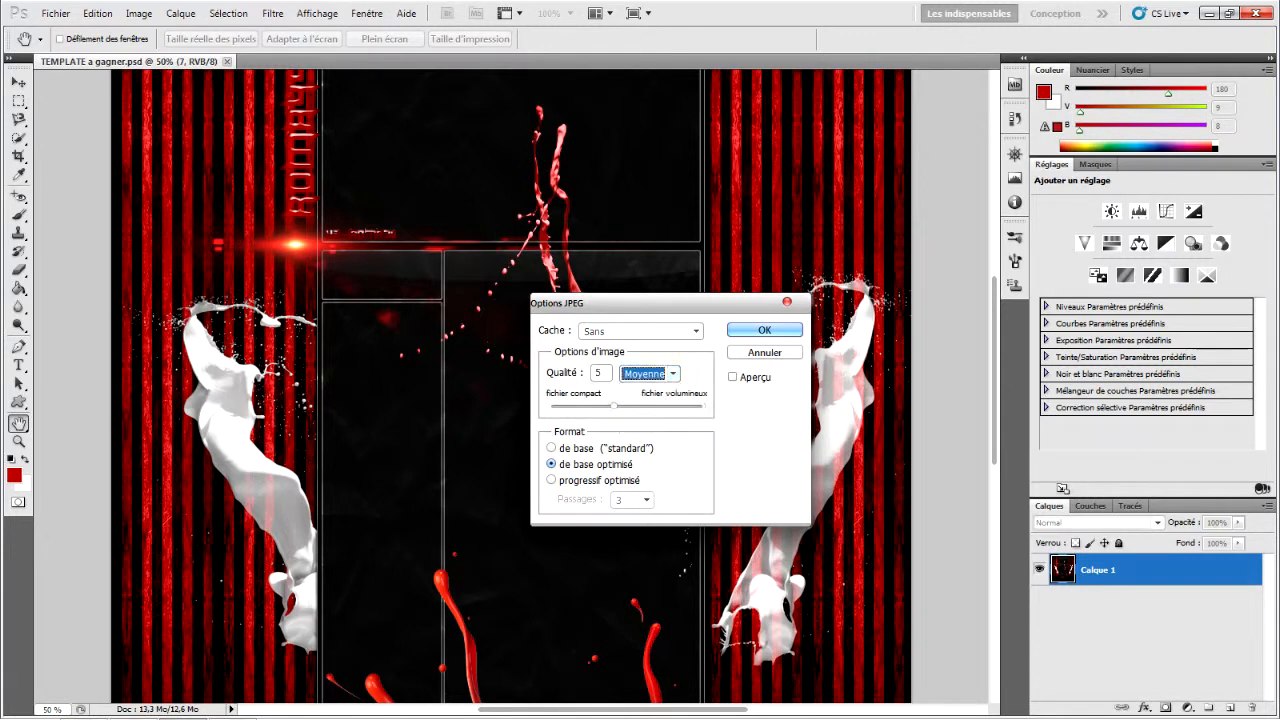
key(shift+Tab)
key(Up)
key(Down)
key(Down)
key(Tab)
key(shift+Tab)
key(Tab)
key(shift+Tab)
key(Up)
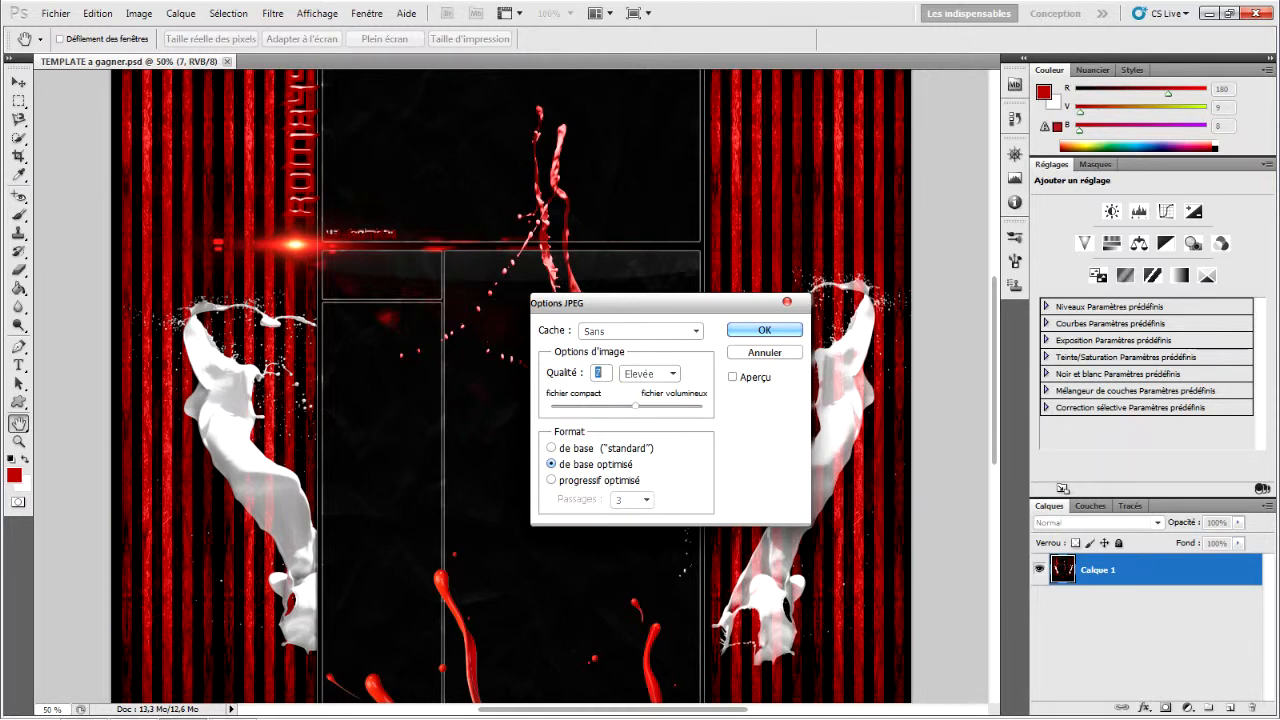
key(Down)
key(Up)
key(Up)
key(Up)
key(Tab)
key(alt+Down)
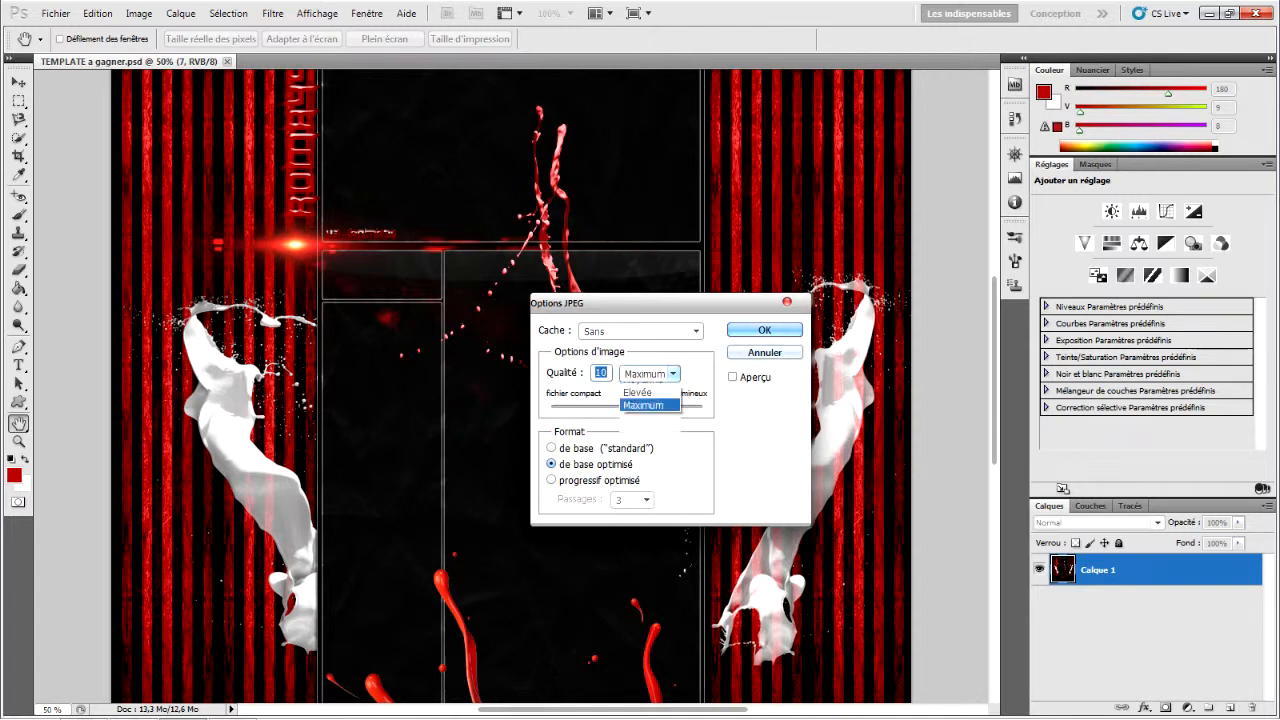
Step: Set the JPEG quality to 8 (Elevée) and export the copy
key(Up)
key(Up)
key(Return)
key(alt+Down)
key(Down)
key(Return)
key(shift+Tab)
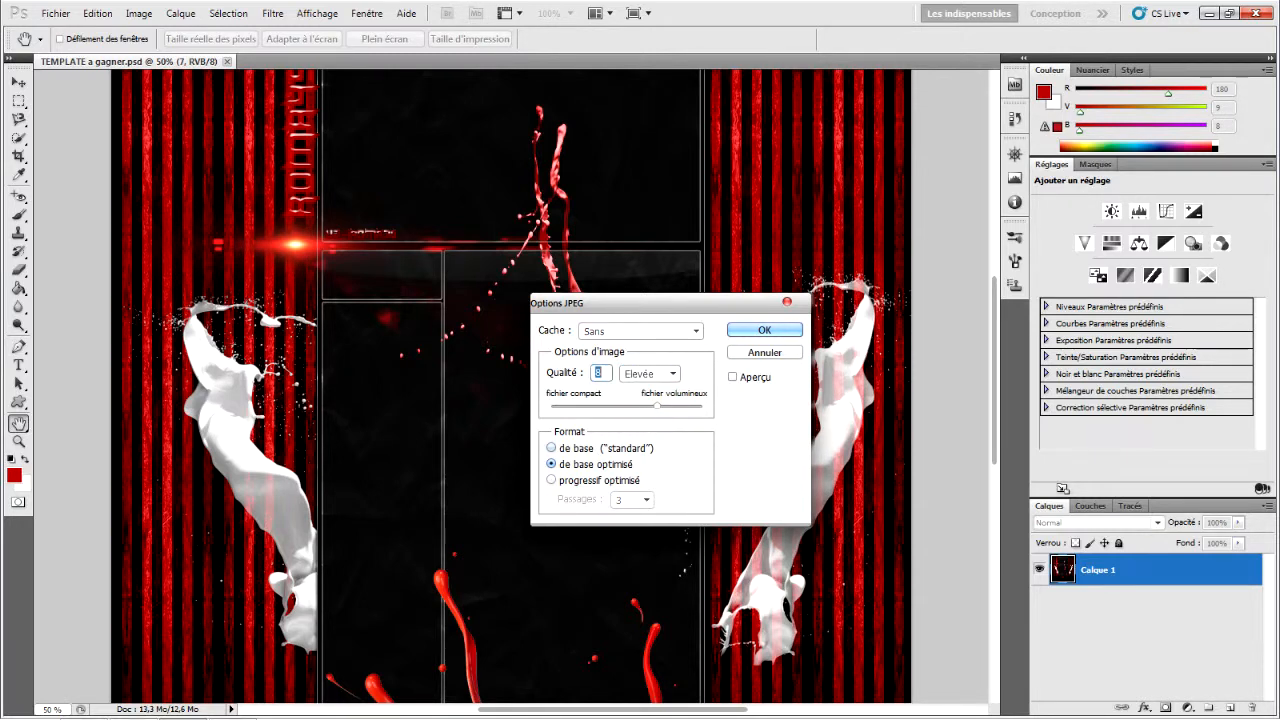
key(Return)
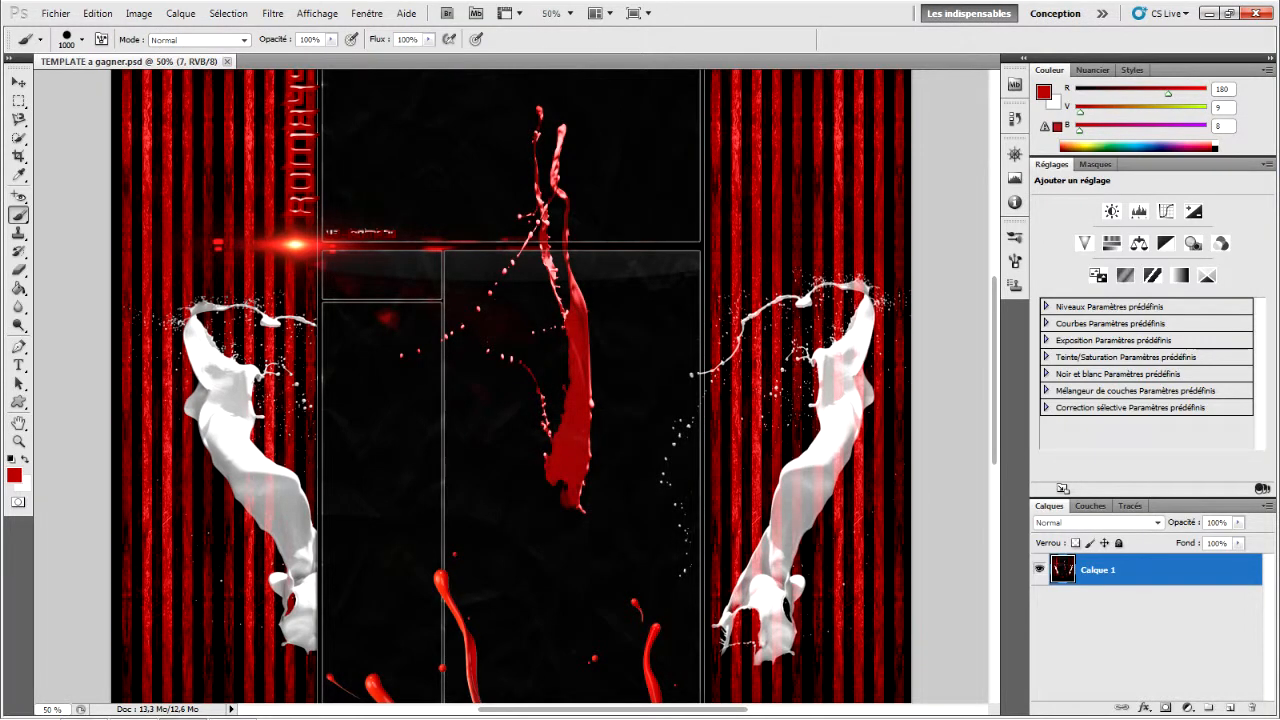
Step: Switch to the desktop and check the file size of the exported TEMPLATE a gagner JPEG in its properties
click(1209, 13)
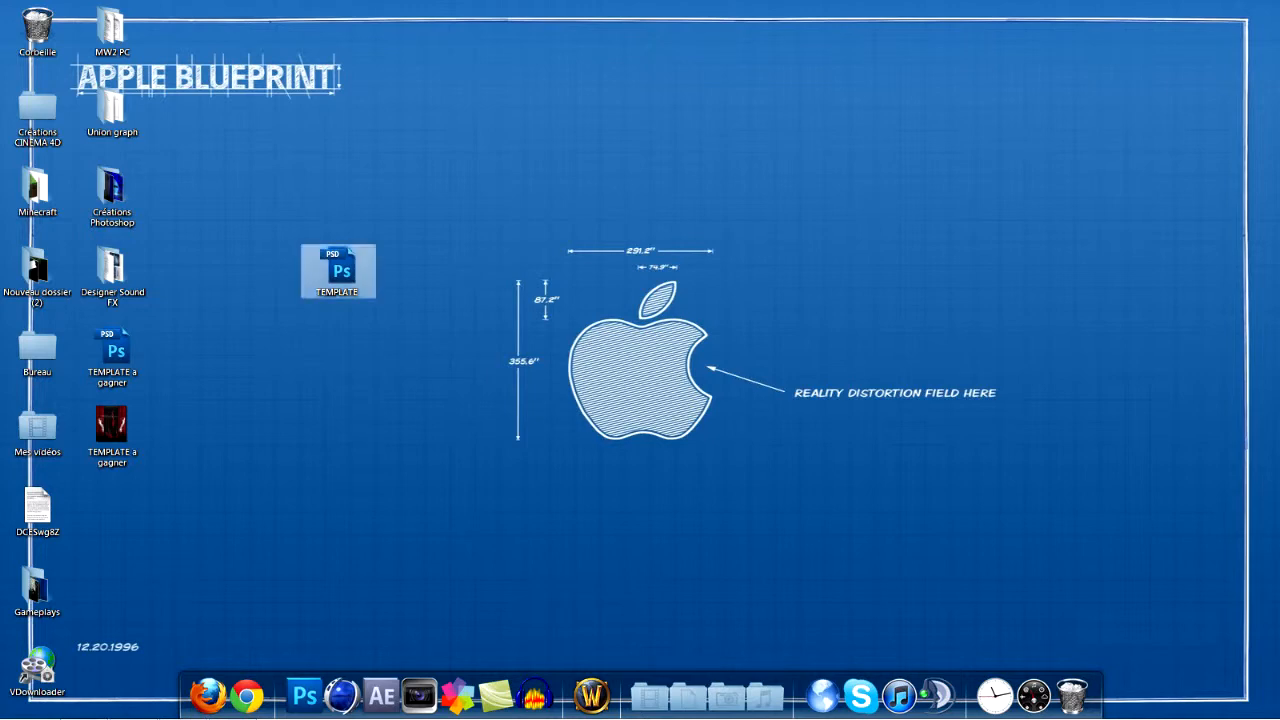
right_click(122, 430)
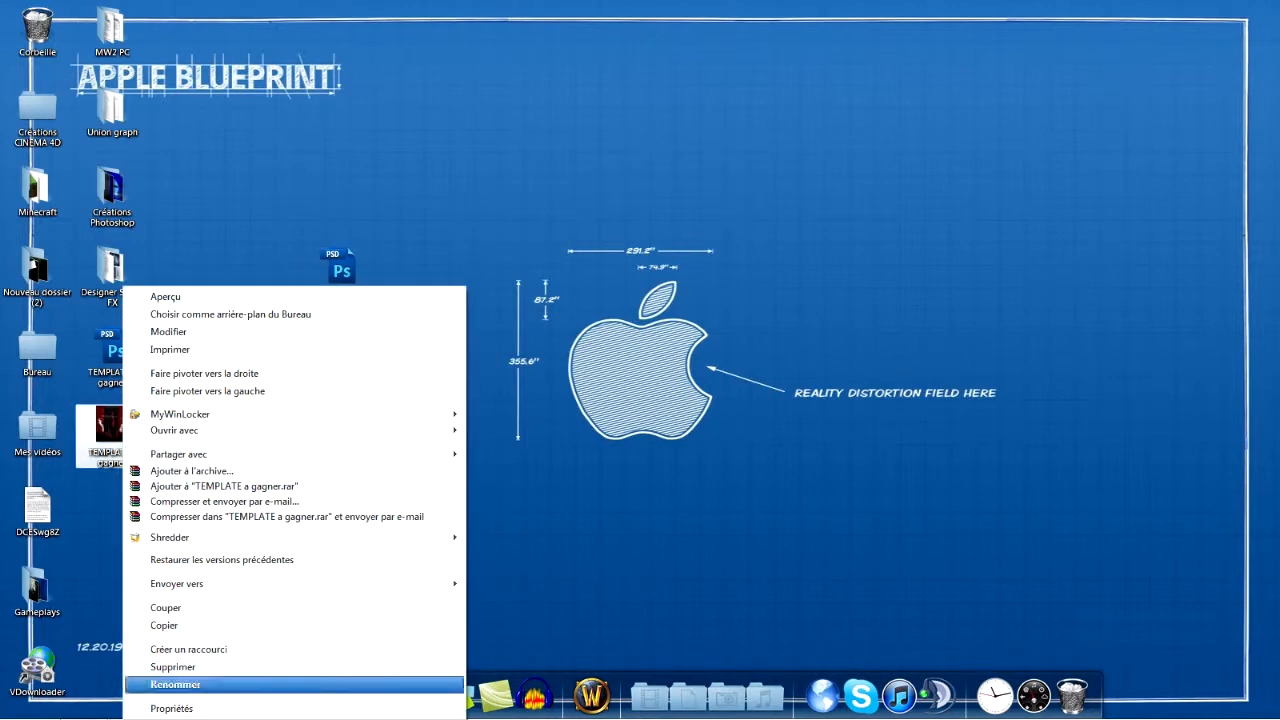
click(200, 709)
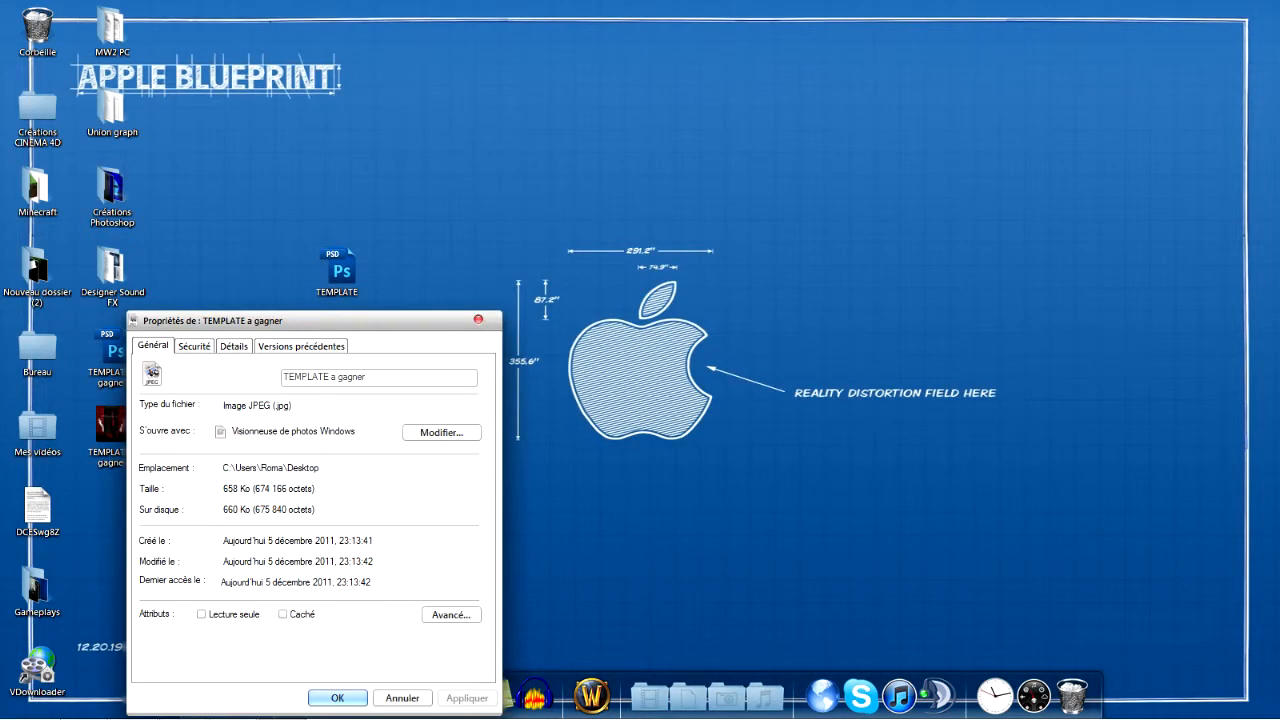
key(Escape)
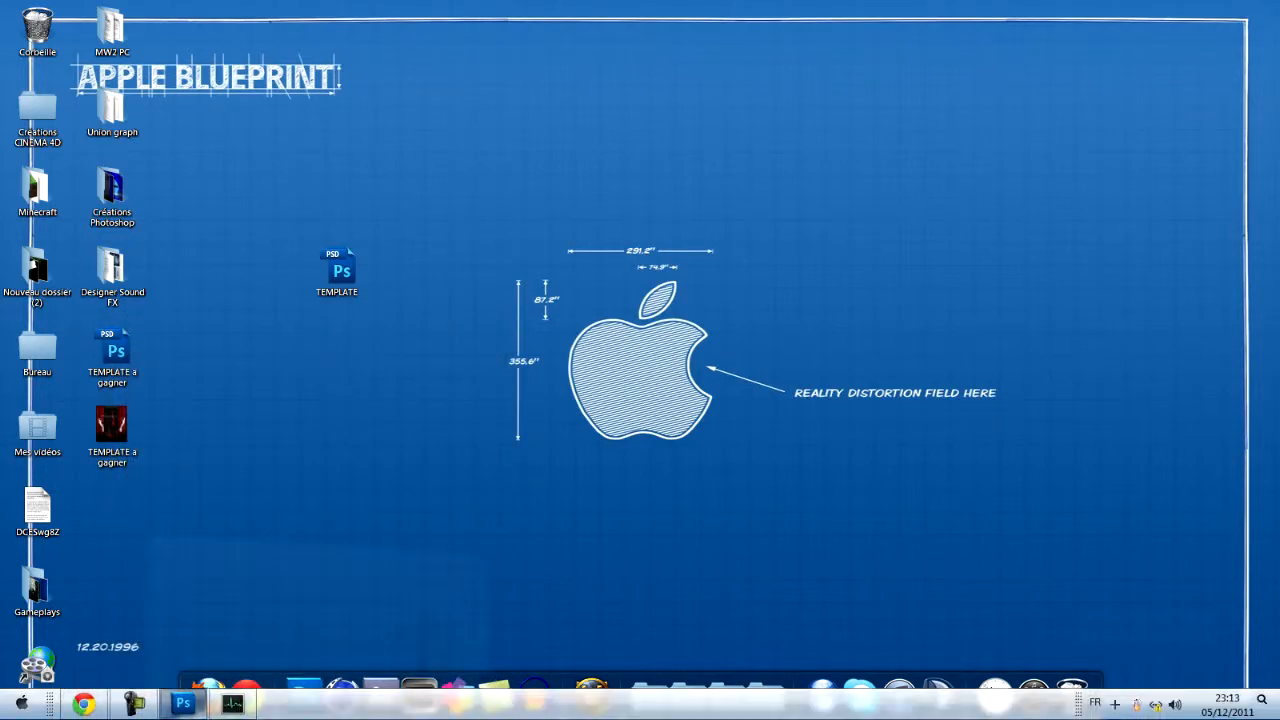
Step: Switch back to Photoshop and re-export the document as a JPEG over TEMPLATE a gagner.jpg with quality 10 (Maximum)
click(182, 712)
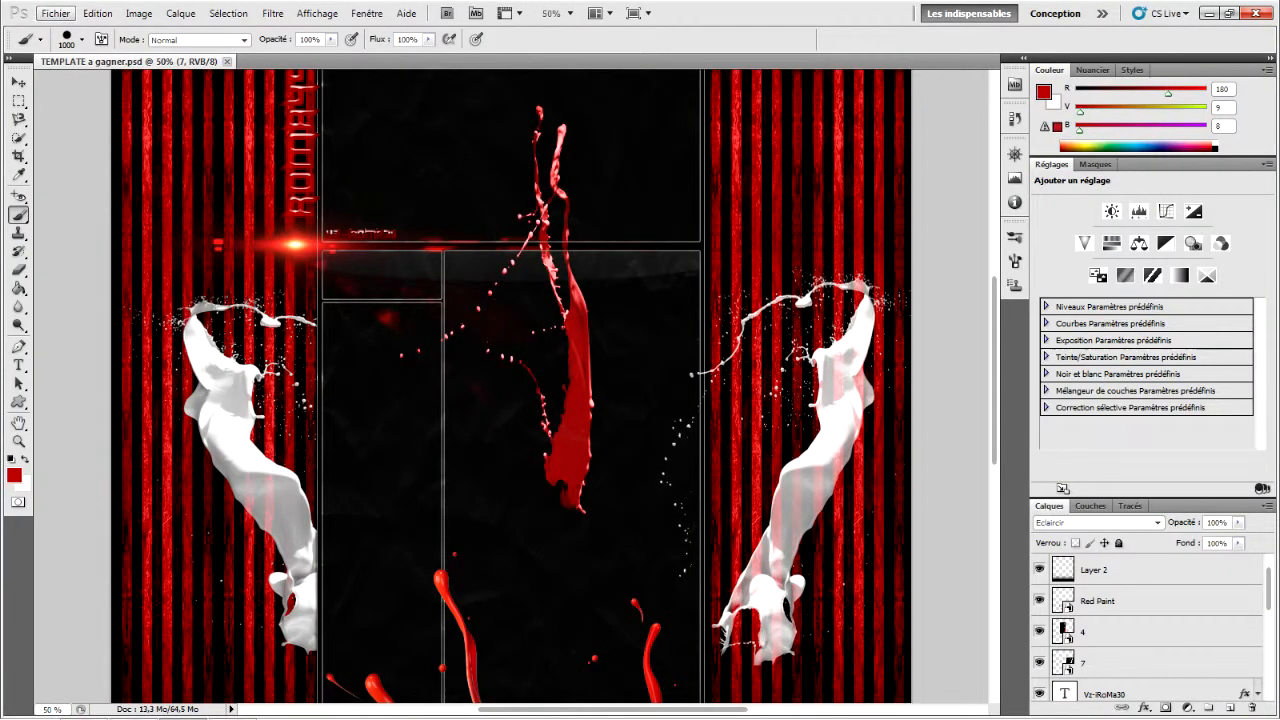
click(55, 13)
click(80, 234)
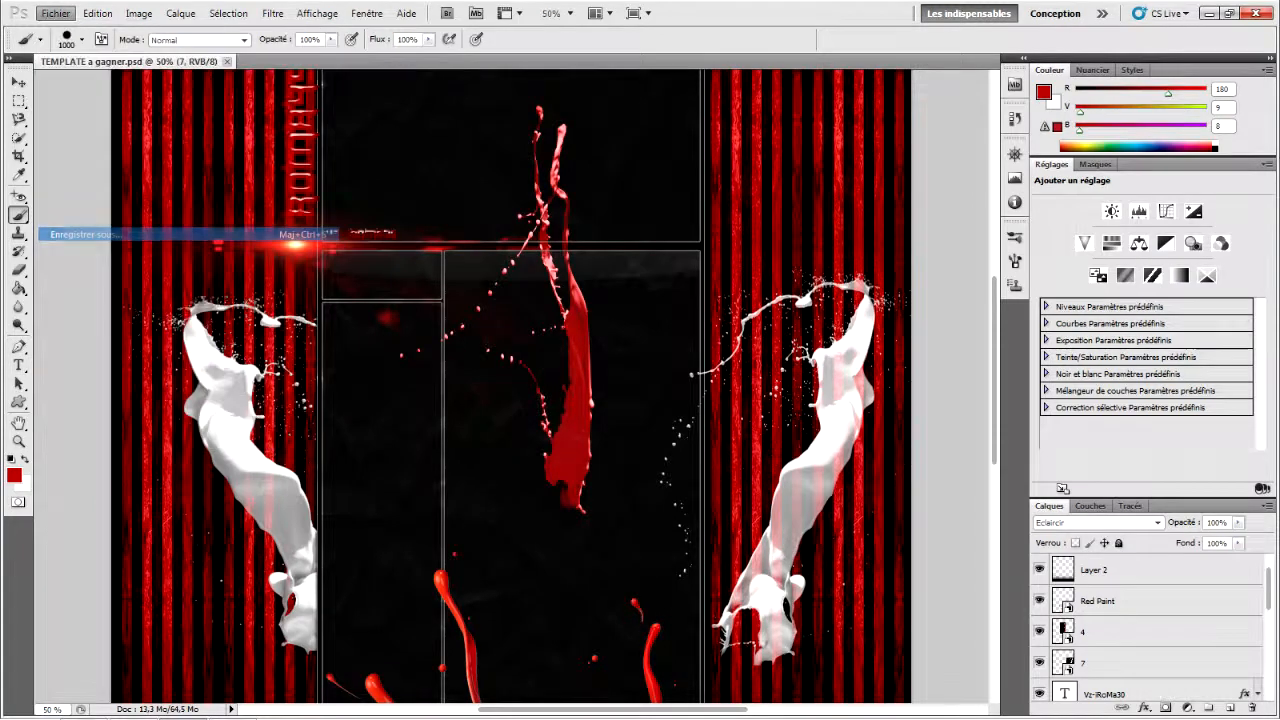
click(680, 437)
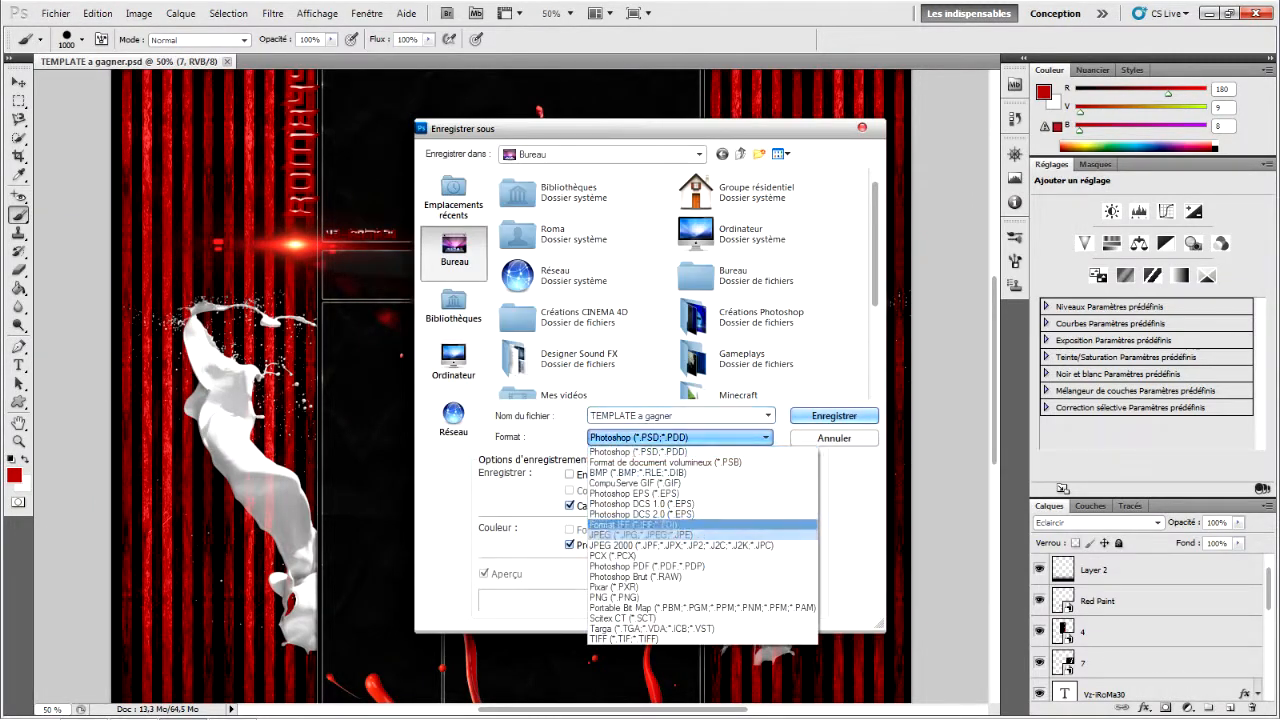
click(640, 534)
click(834, 415)
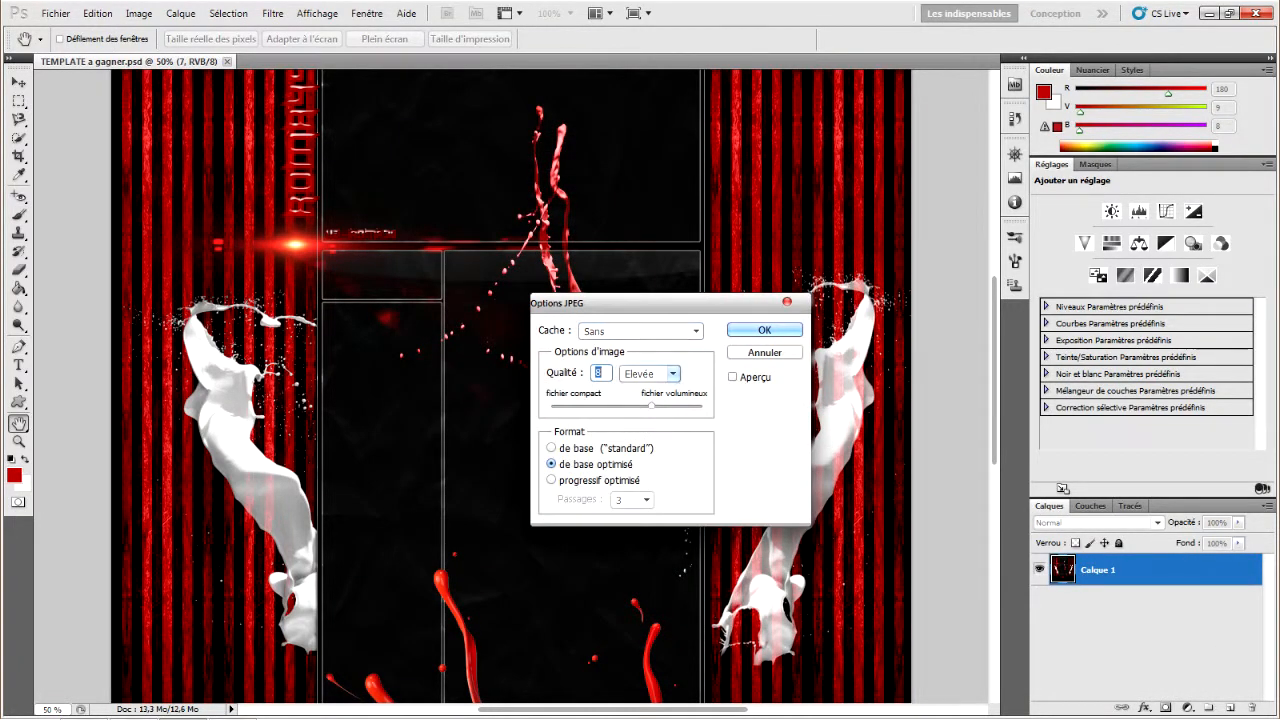
click(673, 373)
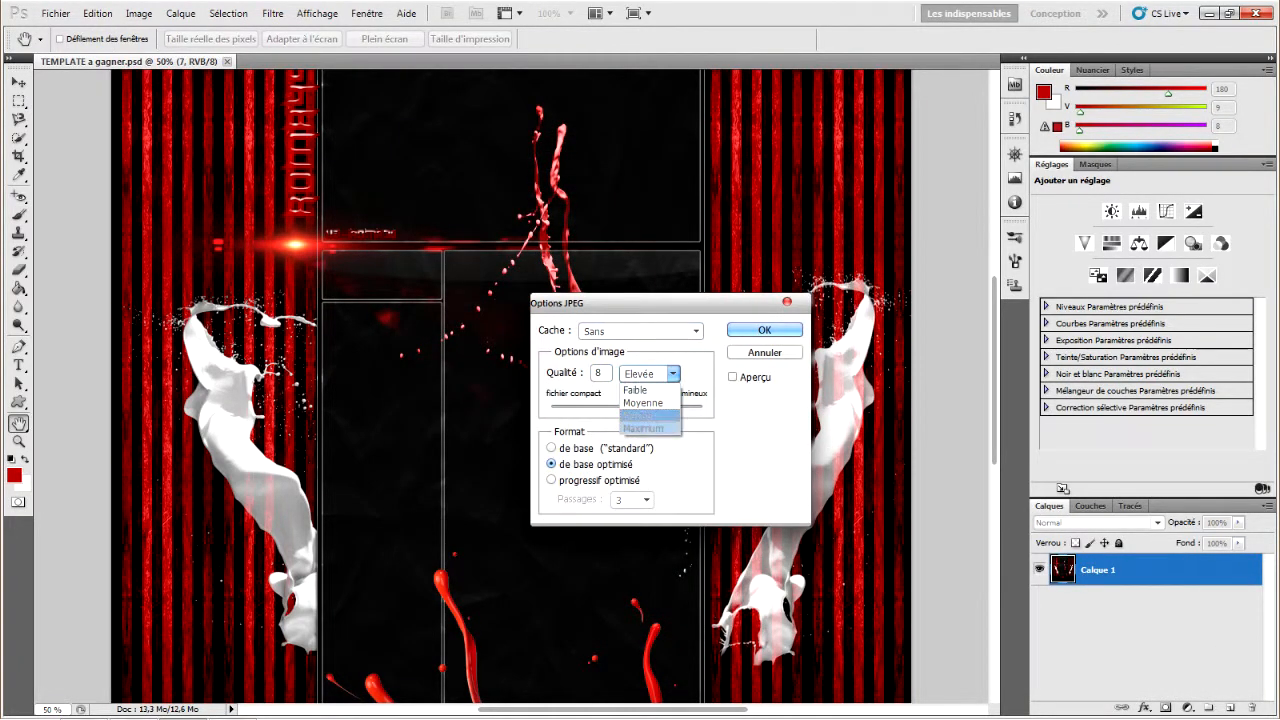
click(643, 428)
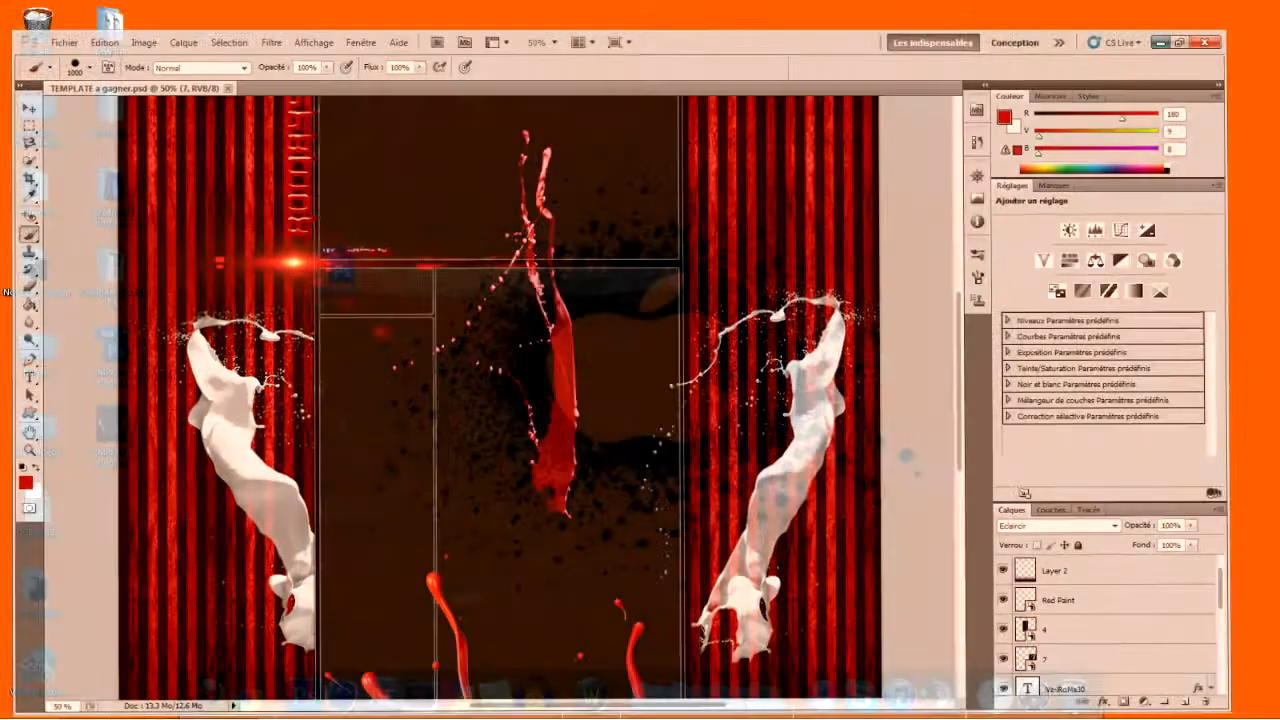
Step: Check the file size of the re-exported maximum-quality JPEG in its properties on the desktop
right_click(128, 450)
click(176, 441)
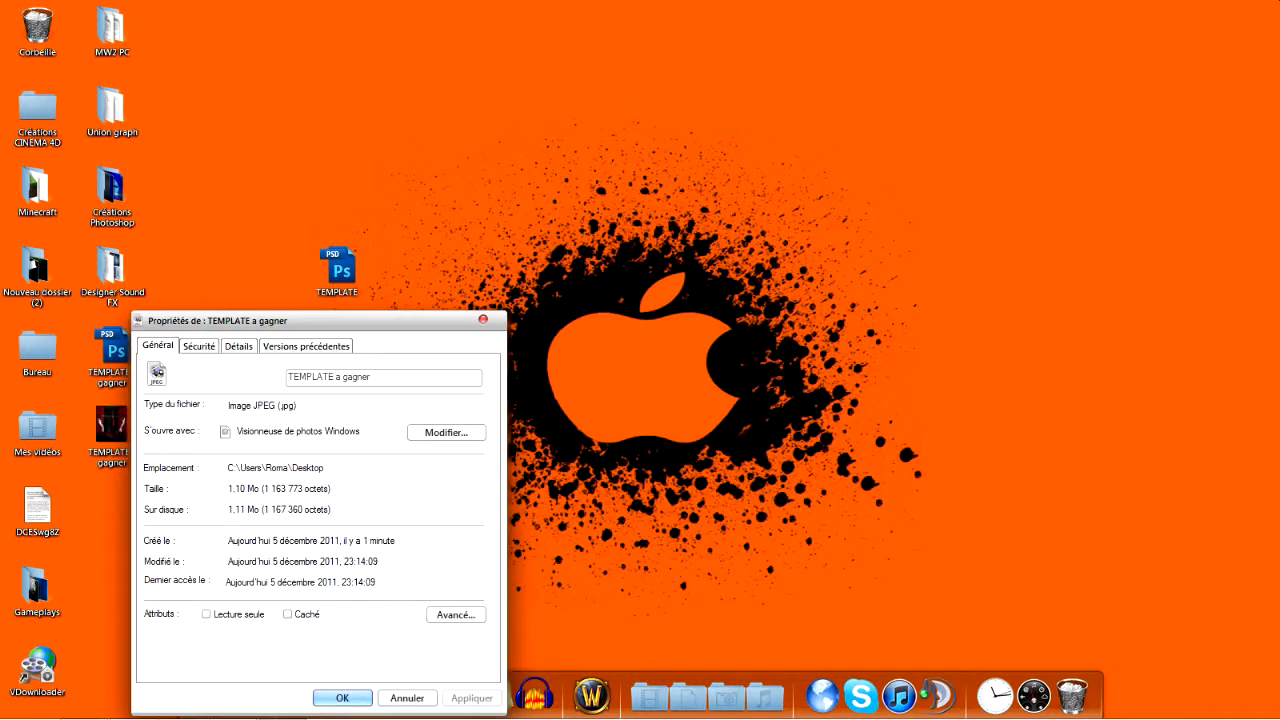
key(Return)
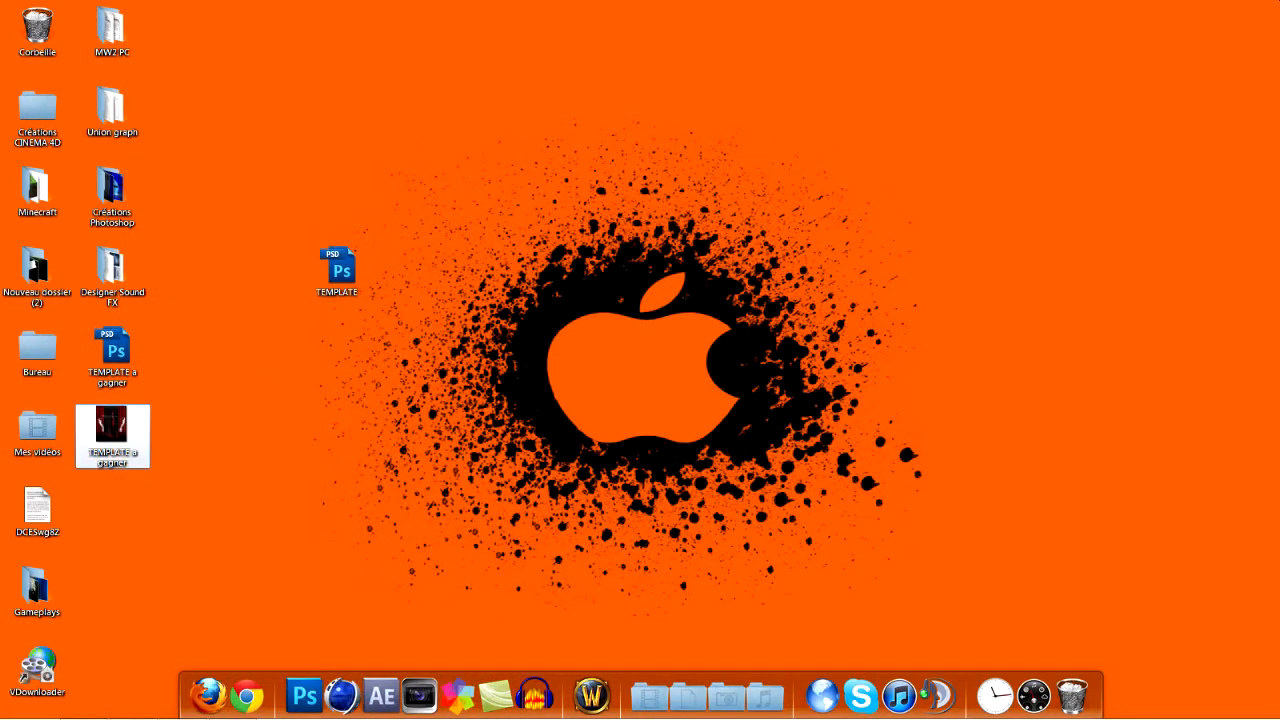
Step: Open the exported JPEG in the Windows photo viewer and inspect it at actual size
key(Return)
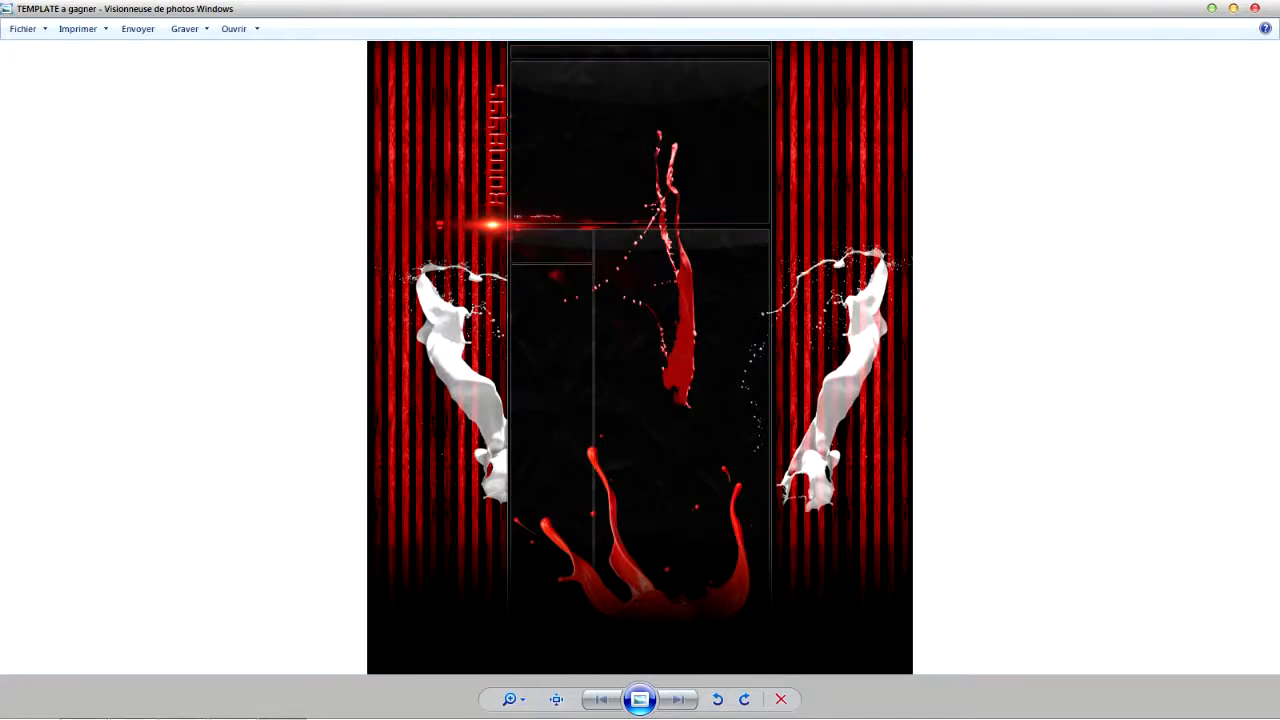
click(556, 699)
drag(640, 300, 640, 640)
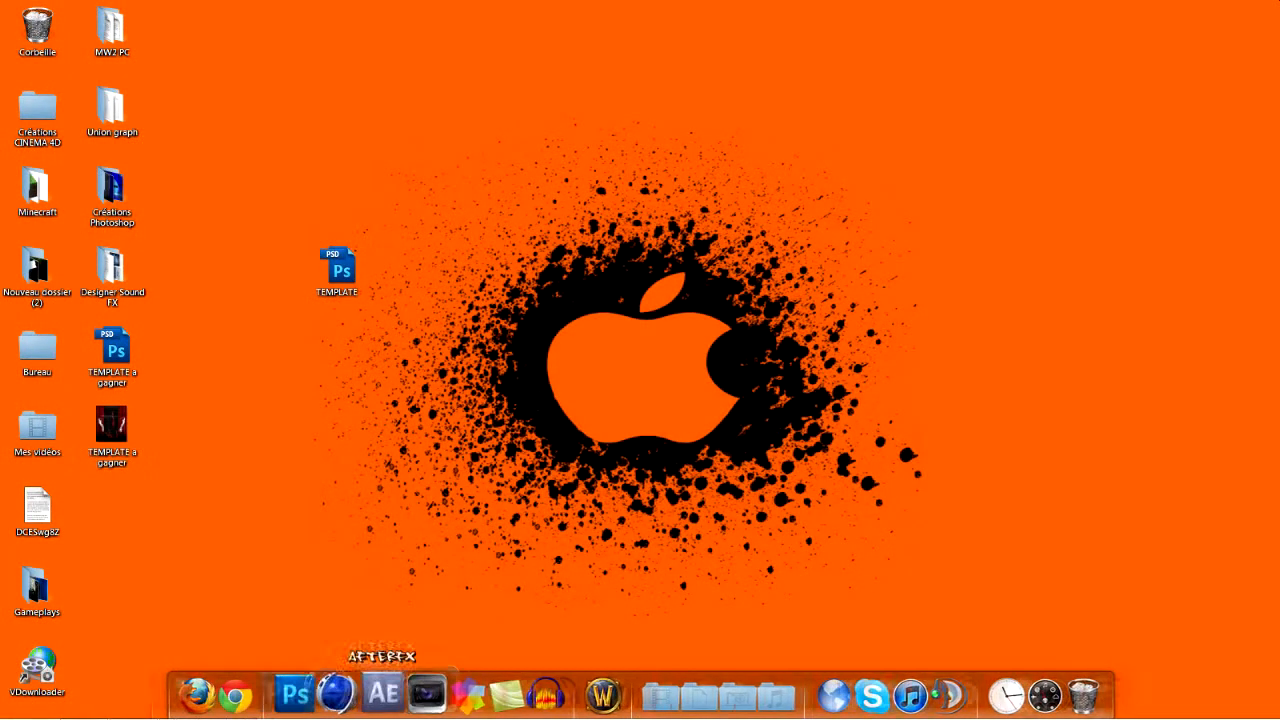
Step: Switch back to Photoshop and save a JPEG copy to the desktop as TEMPLATE a gagner.jpg, replacing the existing file
click(182, 703)
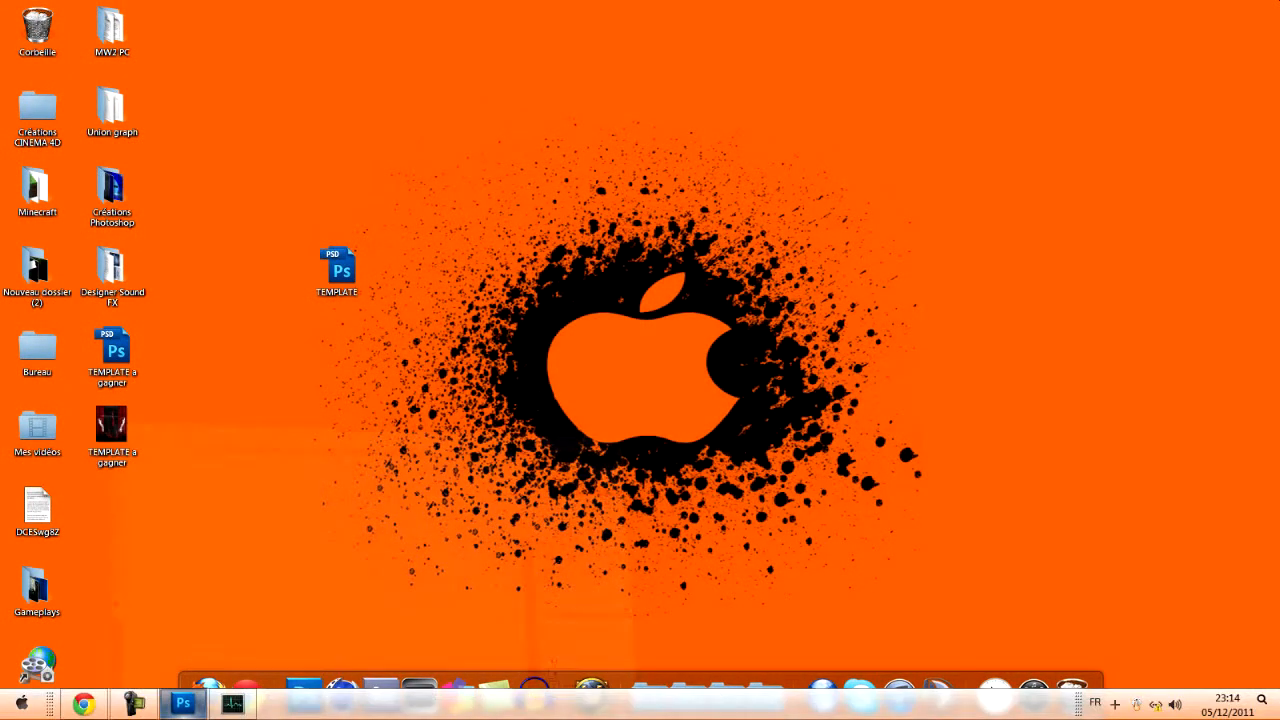
click(55, 13)
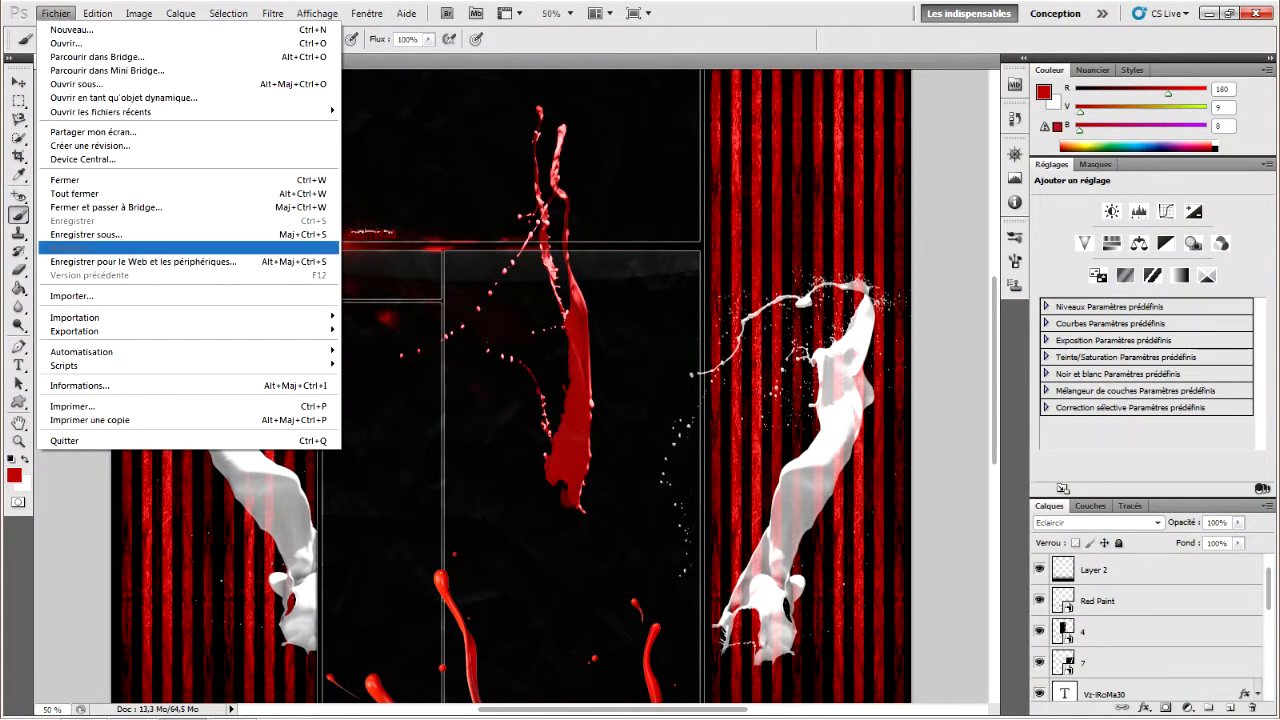
click(100, 234)
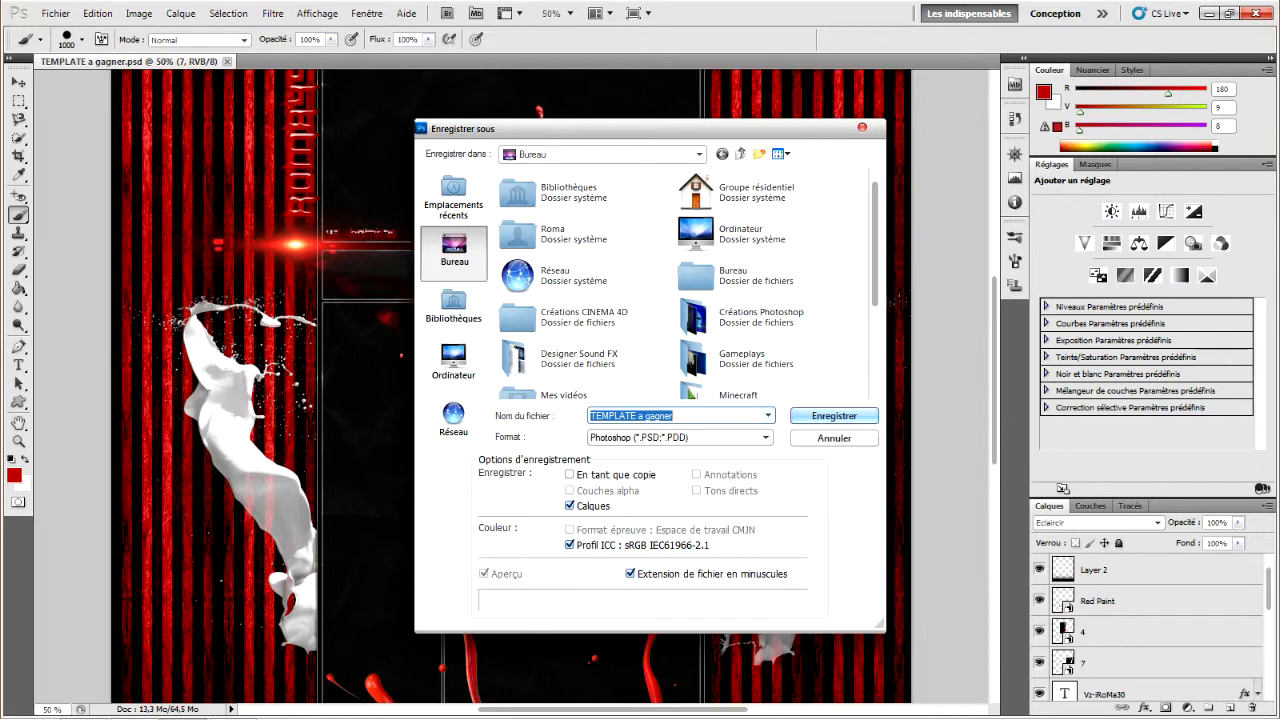
click(680, 437)
click(680, 535)
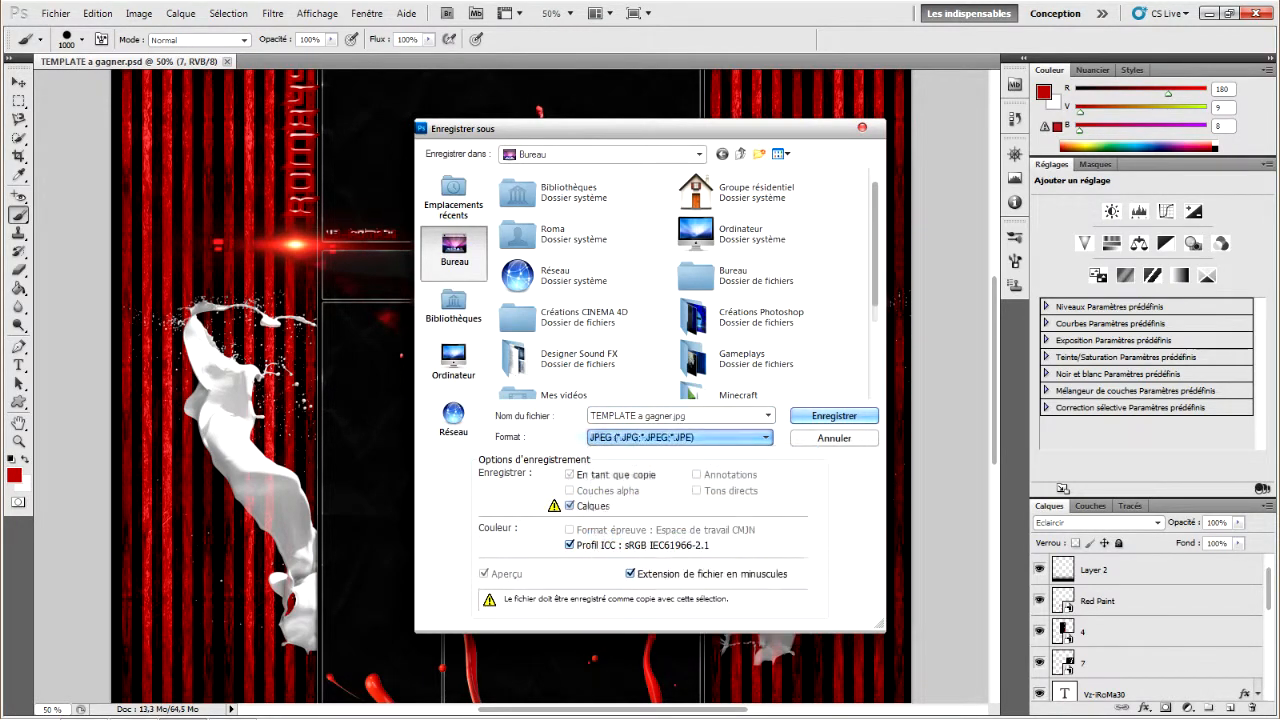
key(Return)
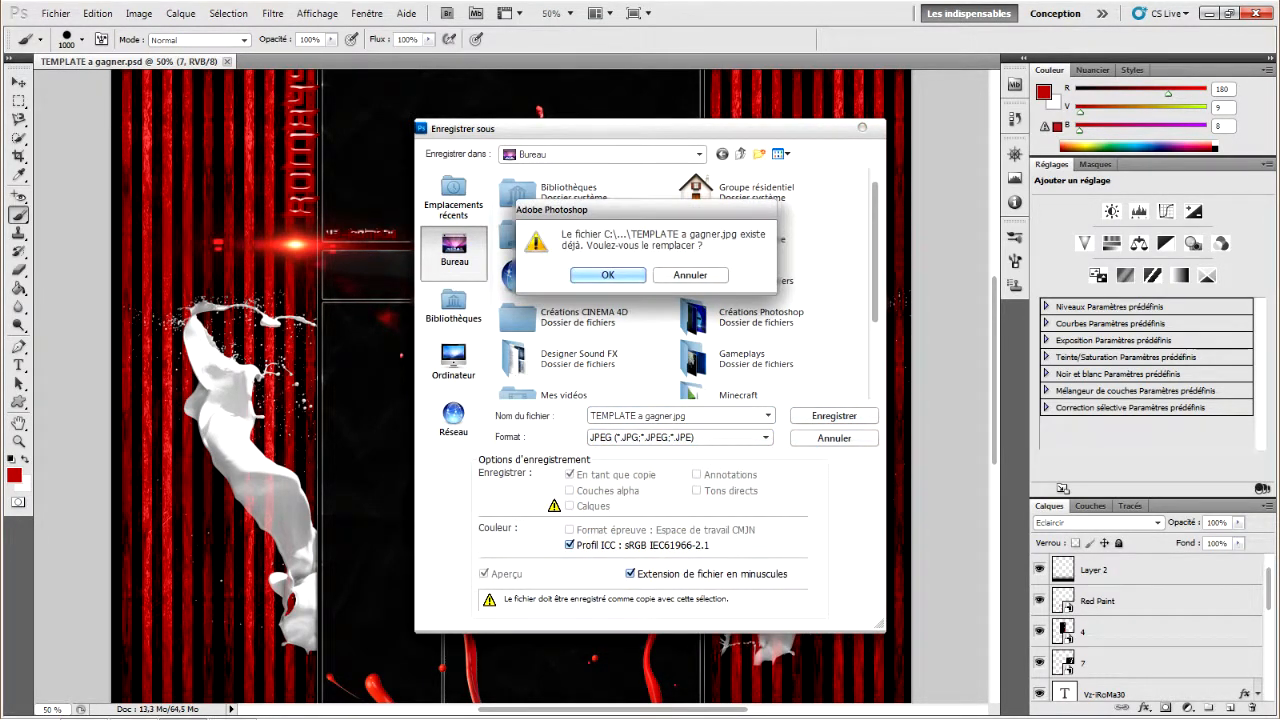
key(Return)
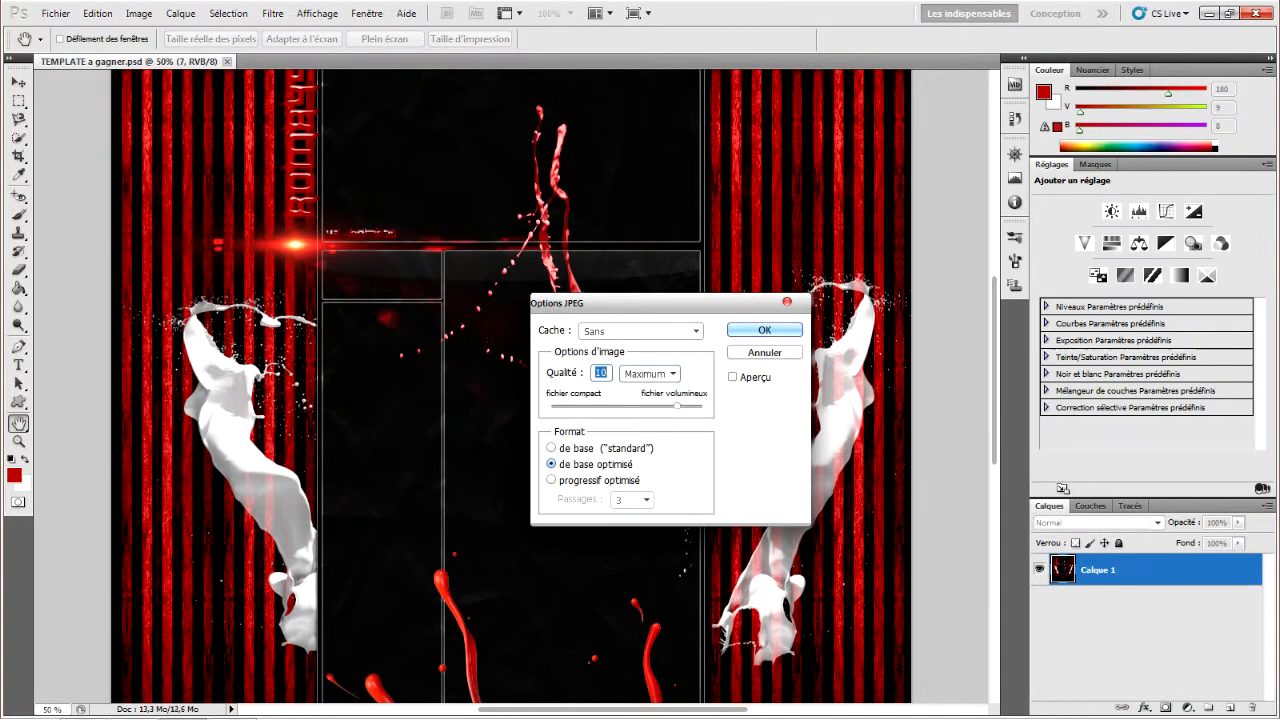
Step: Export the JPEG with quality 8 (Elevée) in the progressif optimisé format with 4 passes
click(650, 373)
click(648, 409)
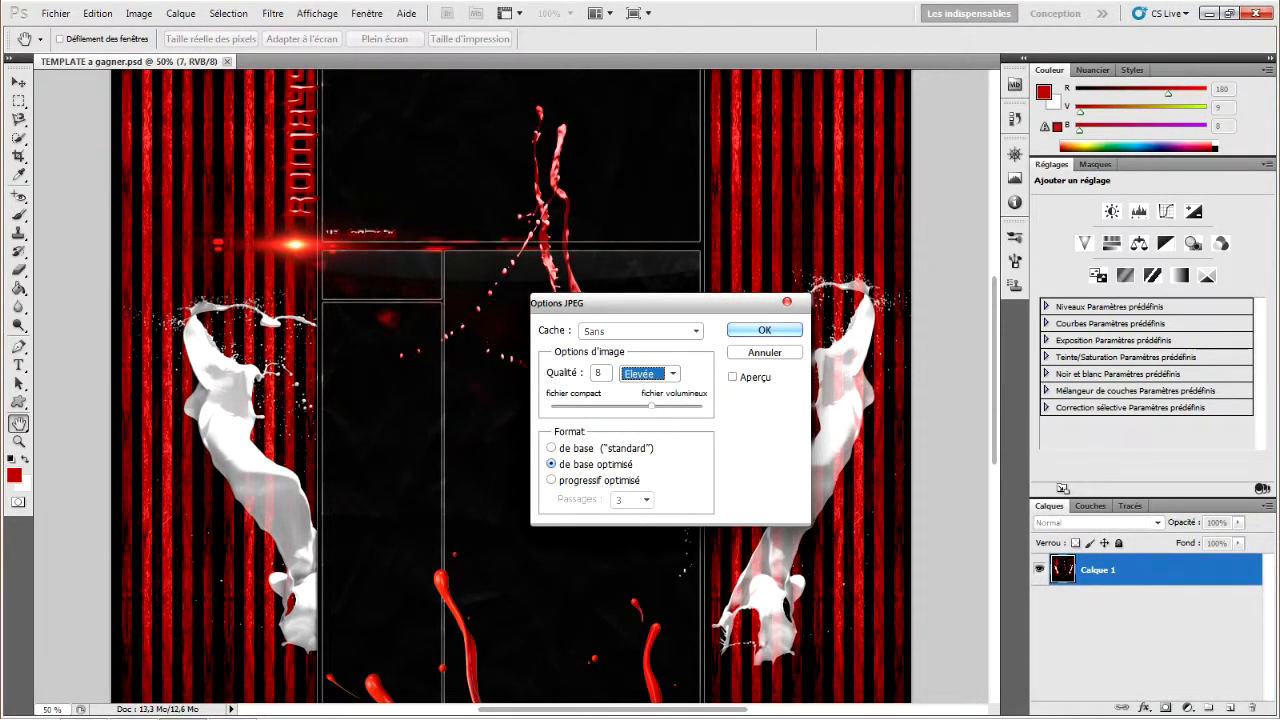
click(551, 480)
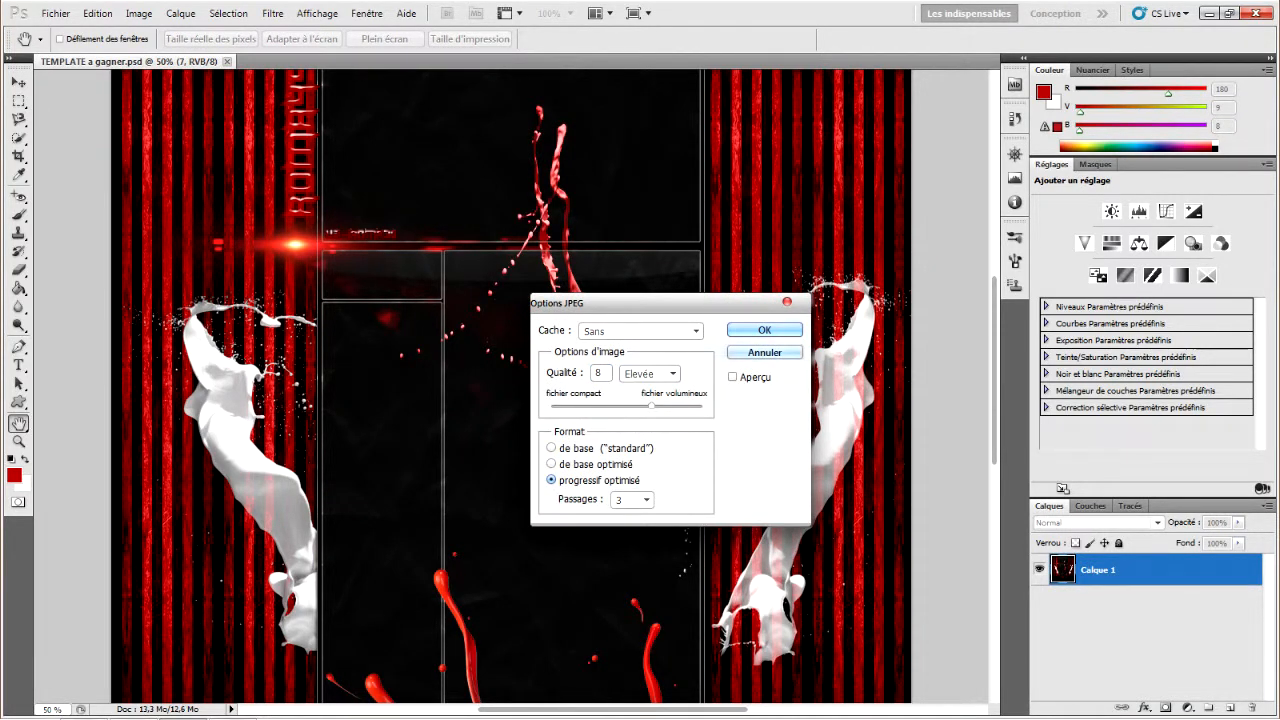
click(632, 499)
click(632, 528)
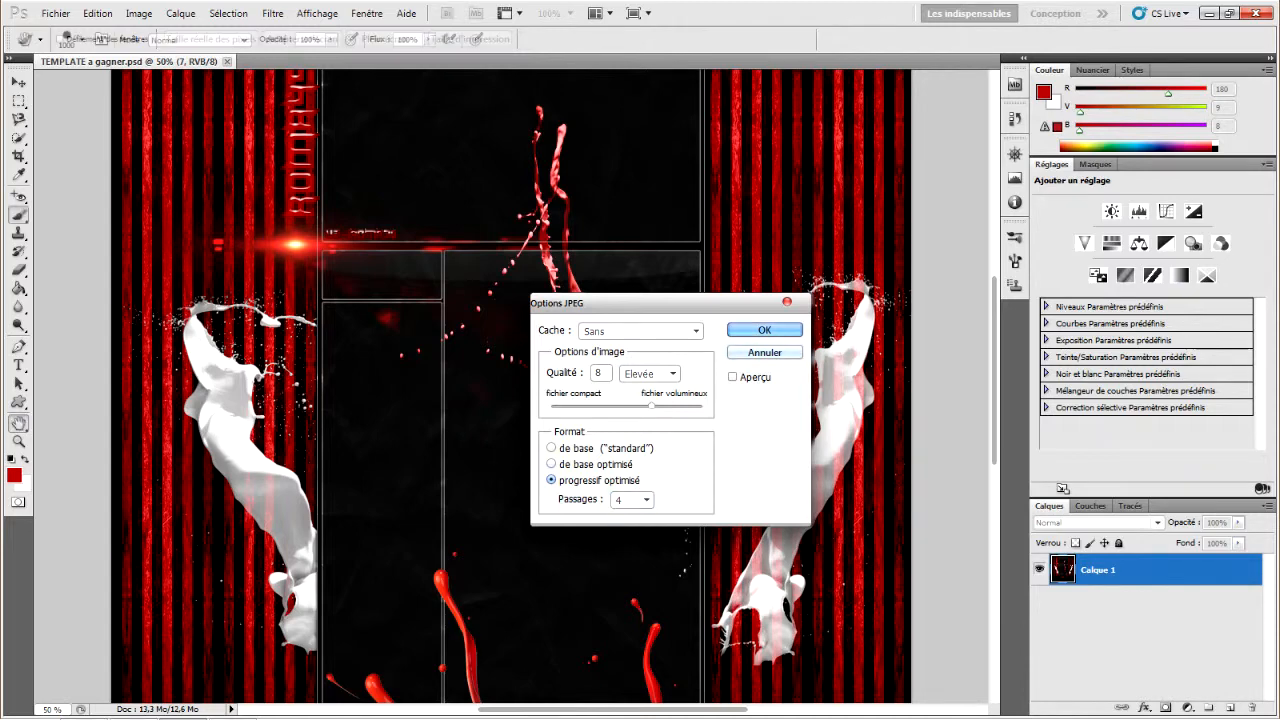
click(764, 330)
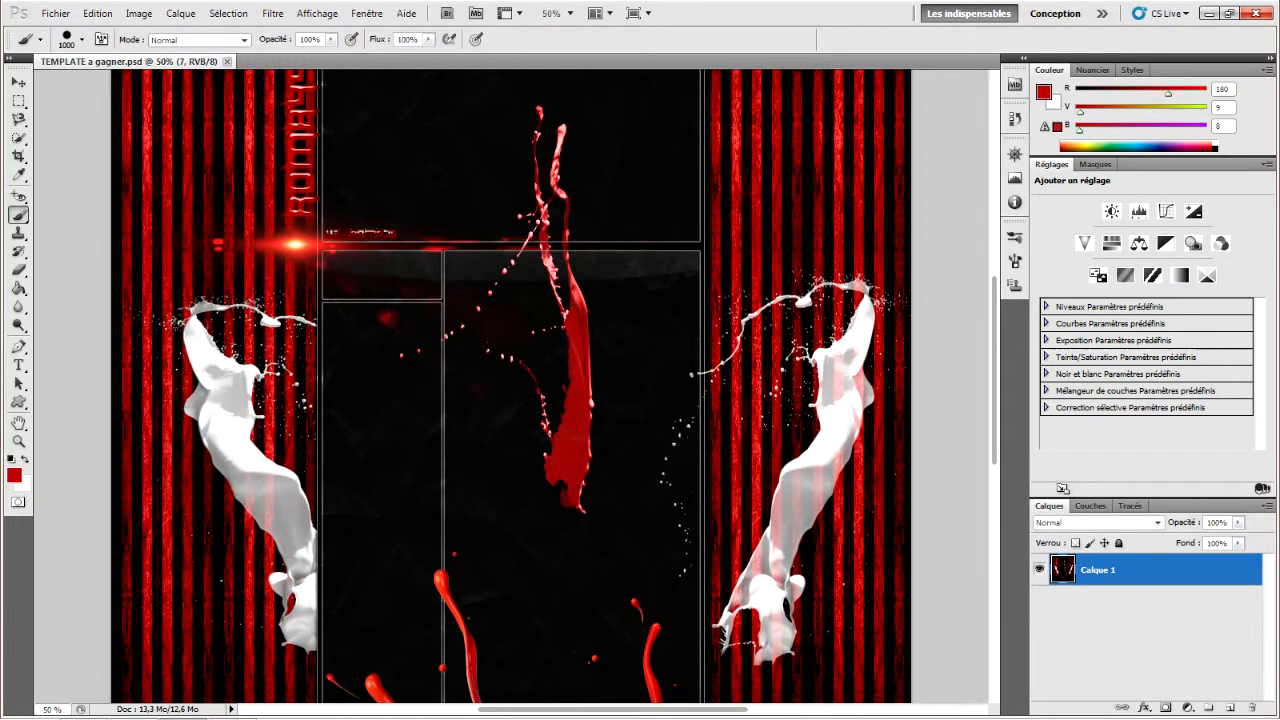
Step: View the newly exported JPEG at actual size from the desktop, and close the photo viewer
key(super+d)
key(Return)
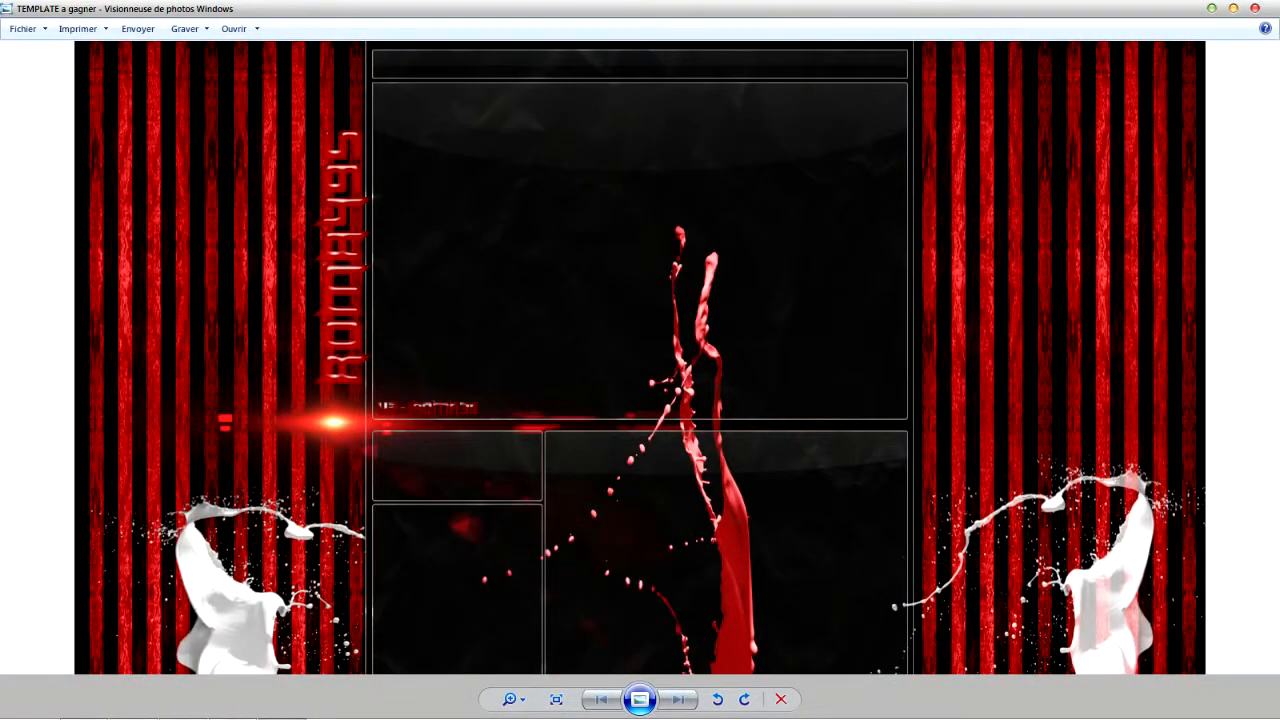
key(alt+F4)
Step: Check the file size of the progressive JPEG in its properties and close them
key(Menu)
key(Up)
key(Return)
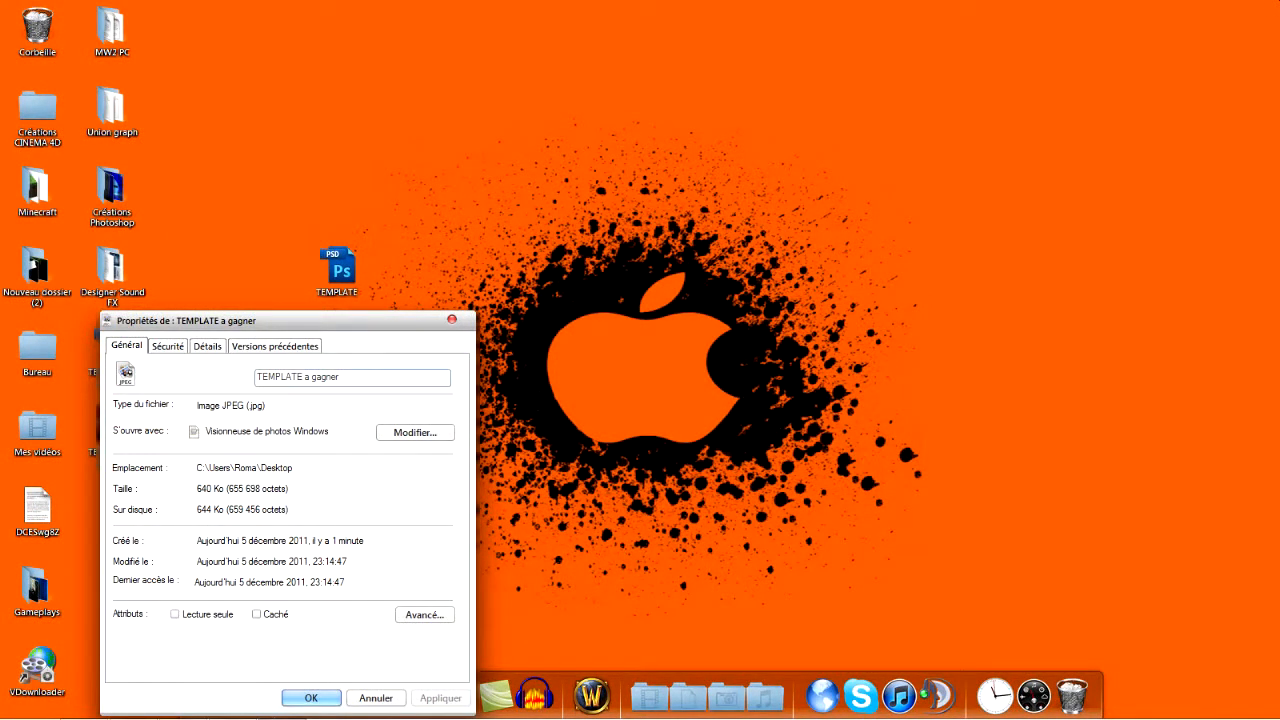
key(Escape)
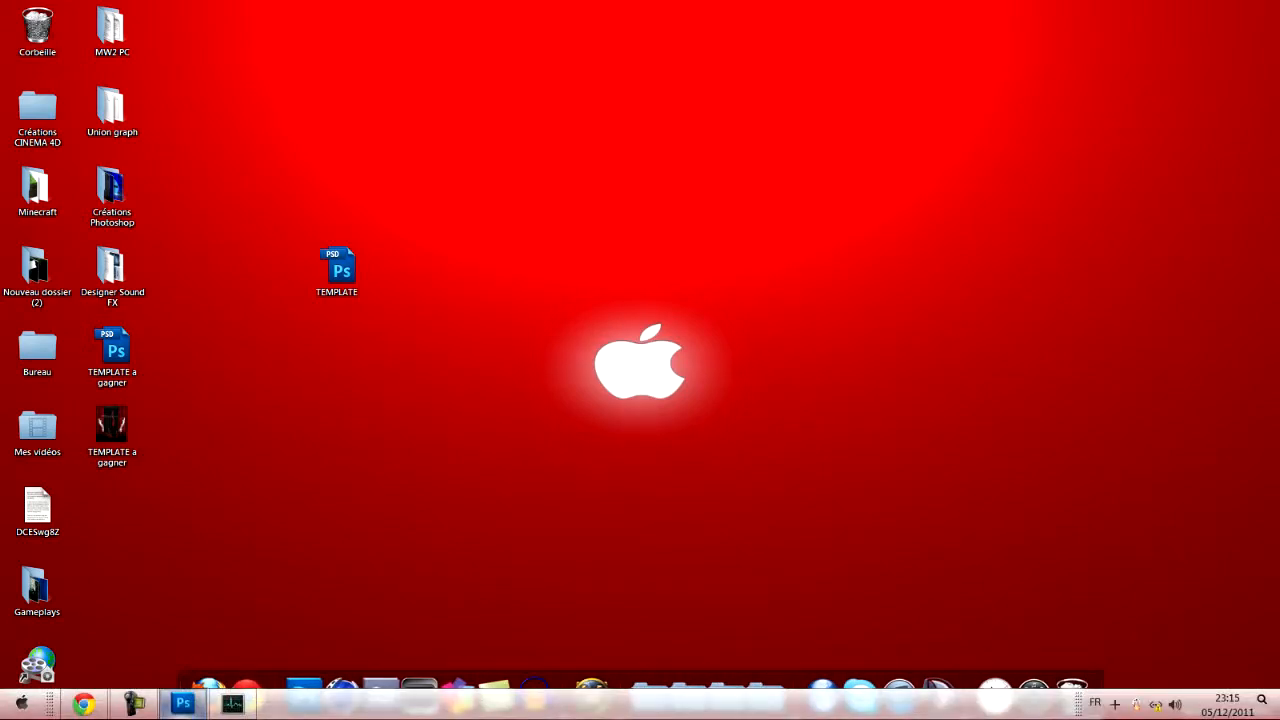
click(183, 703)
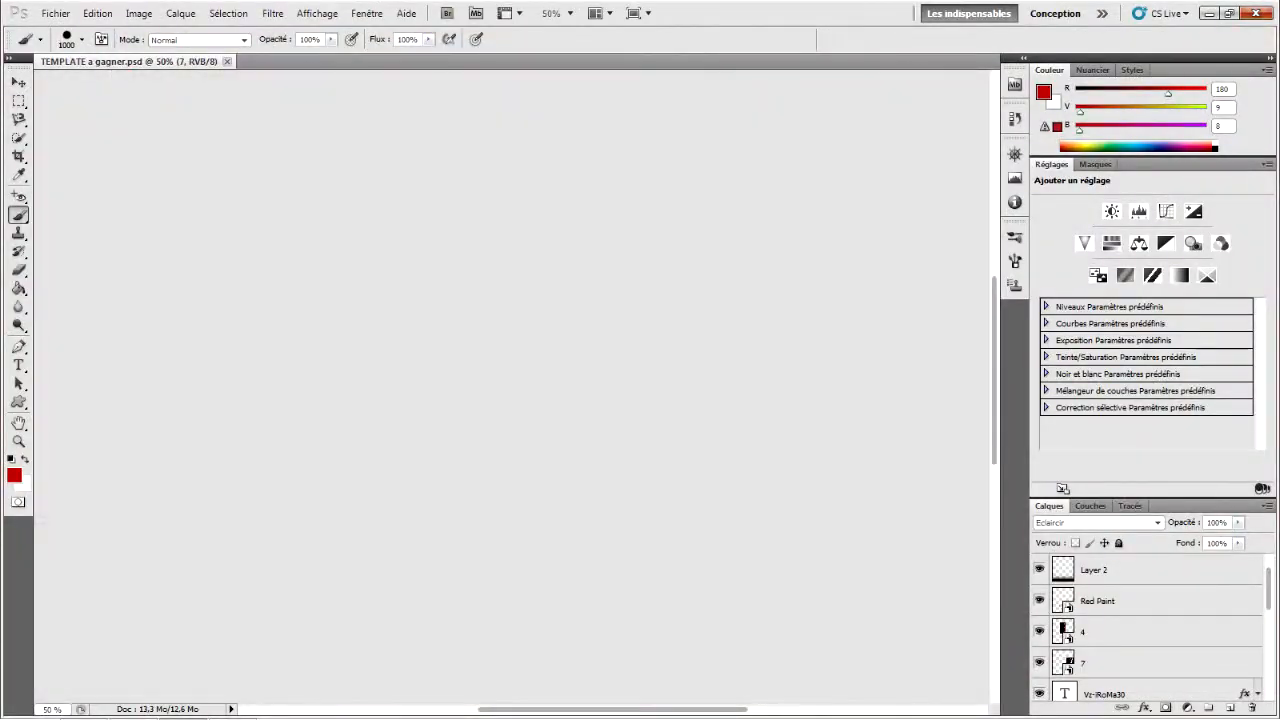
click(183, 703)
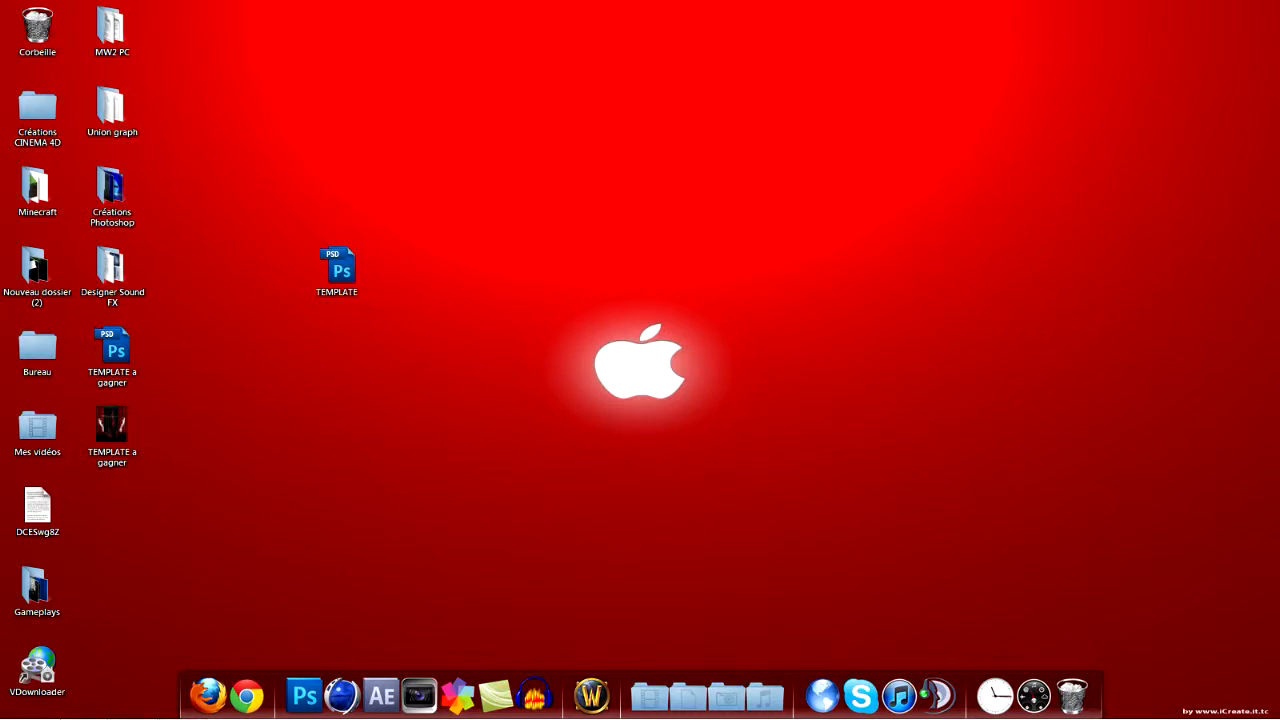
click(134, 704)
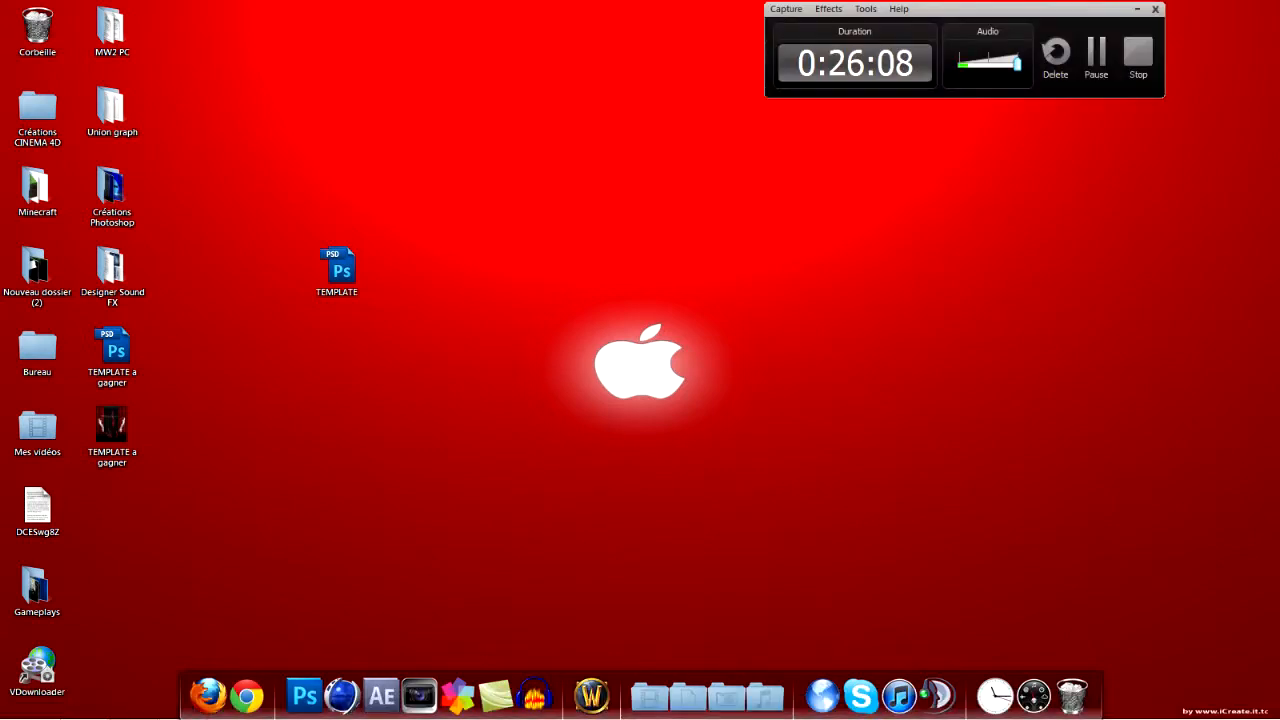